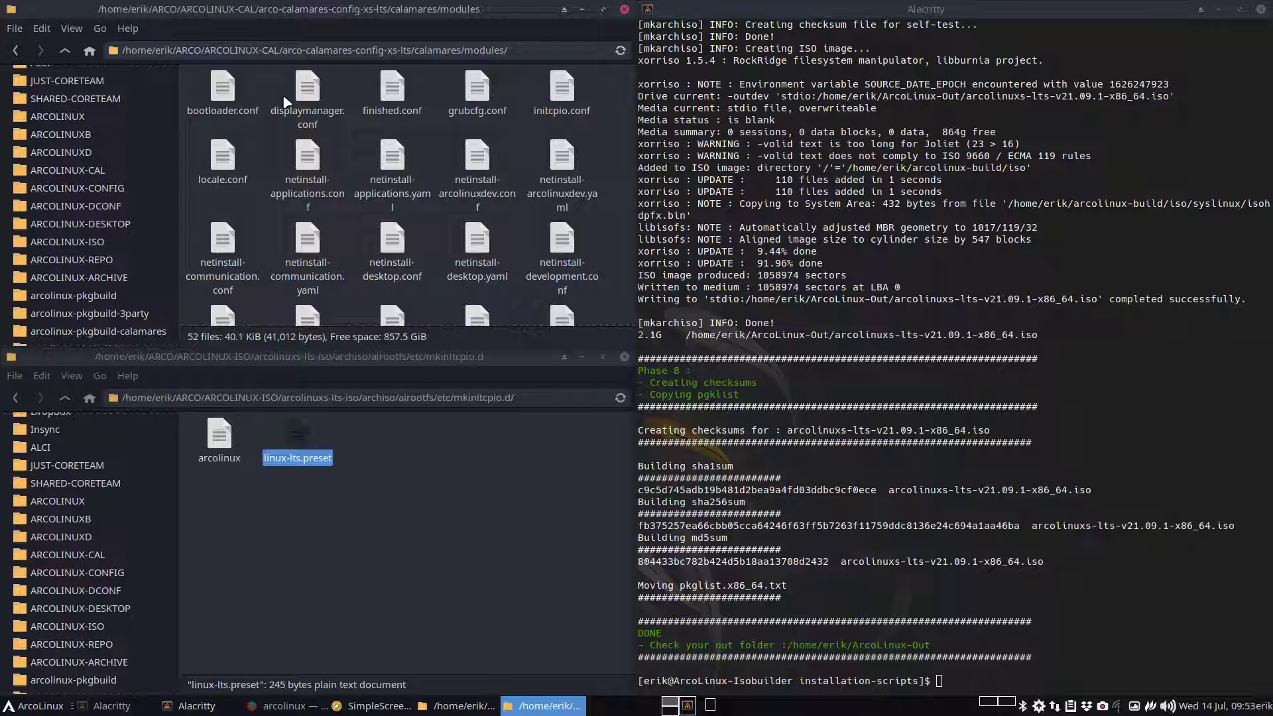
Open initcpio.conf in Sublime Text and highlight its kernel: linux-lts line
double_click(557, 96)
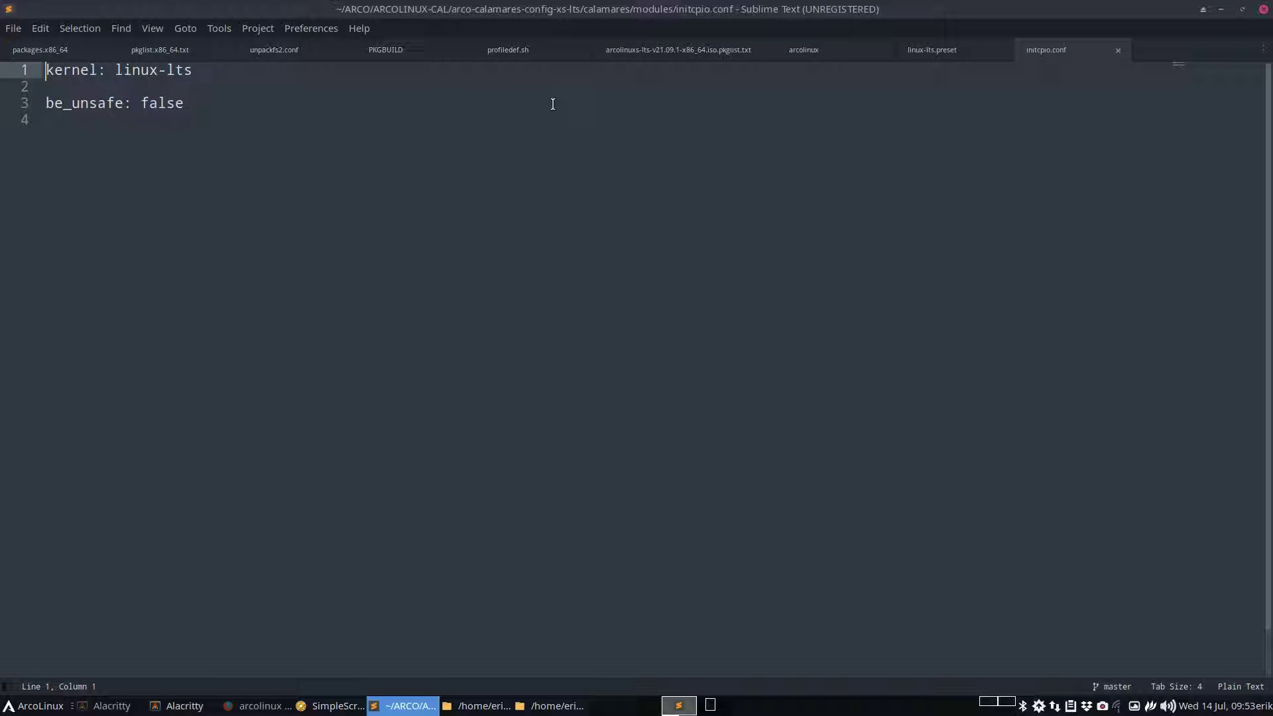
left_click_drag(195, 70, 38, 69)
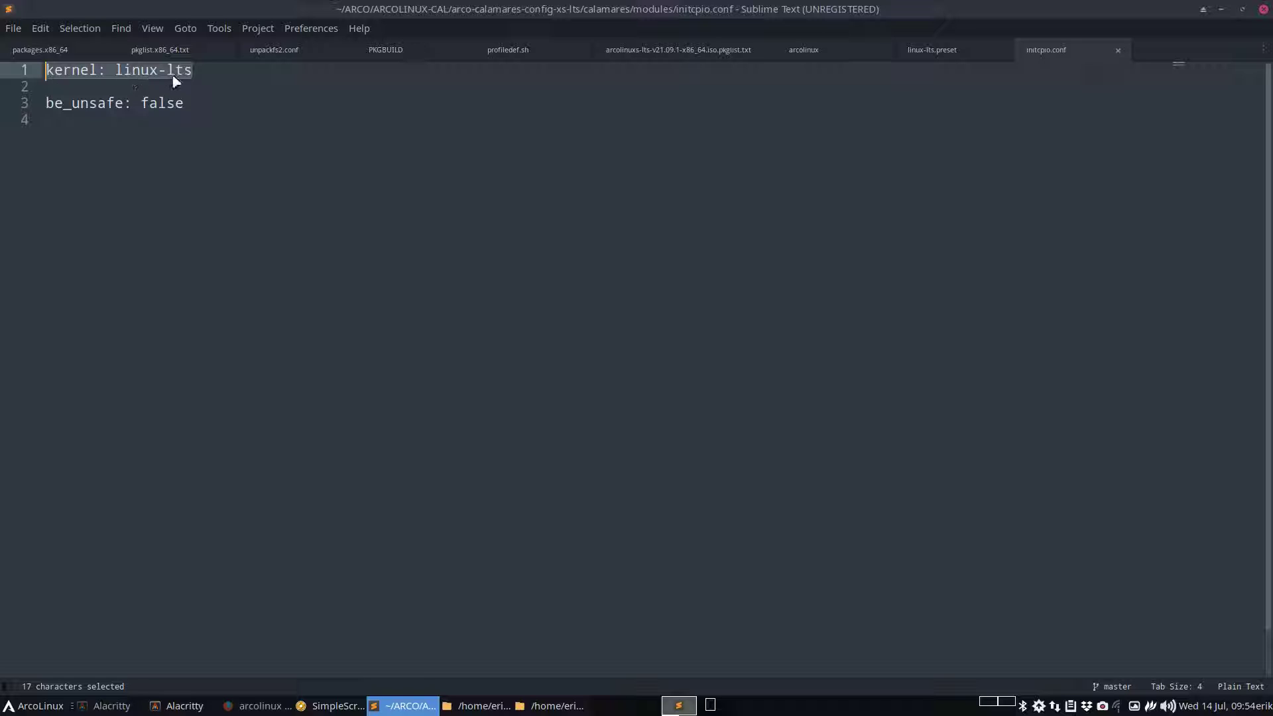
left_click(198, 76)
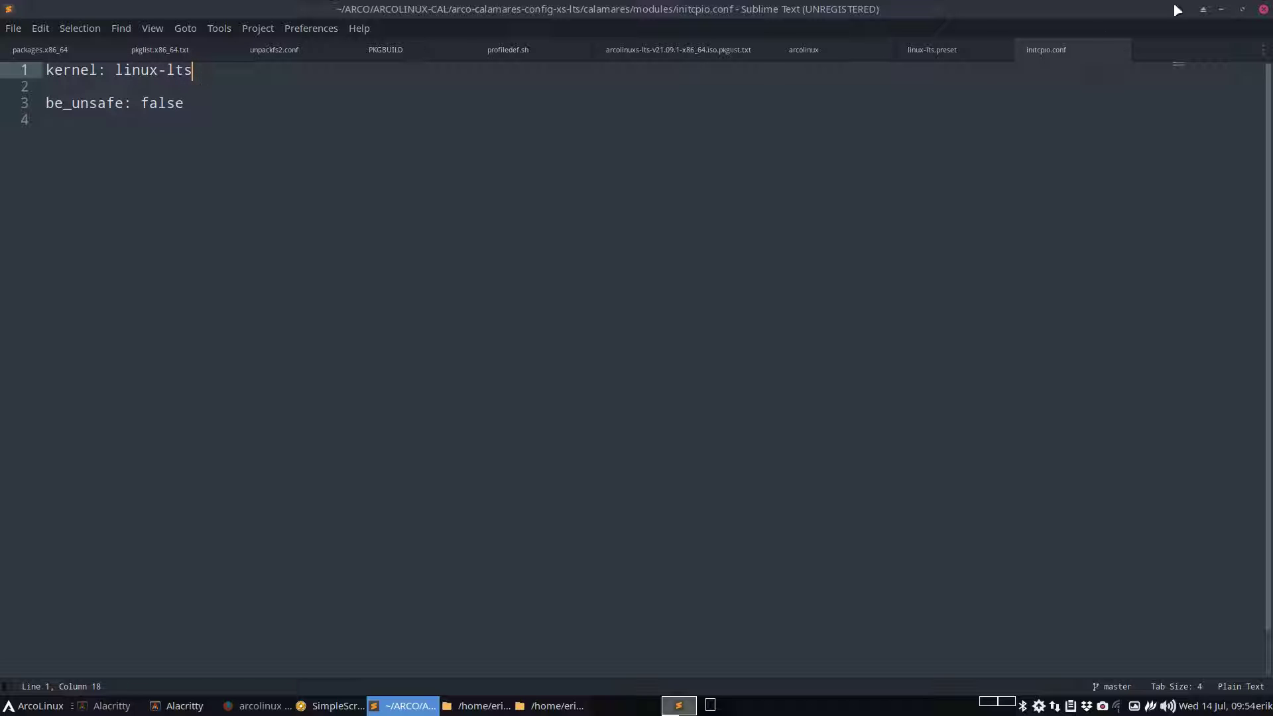
Close the editor and go up three levels to the ARCOLINUX-CAL folder
left_click(1264, 10)
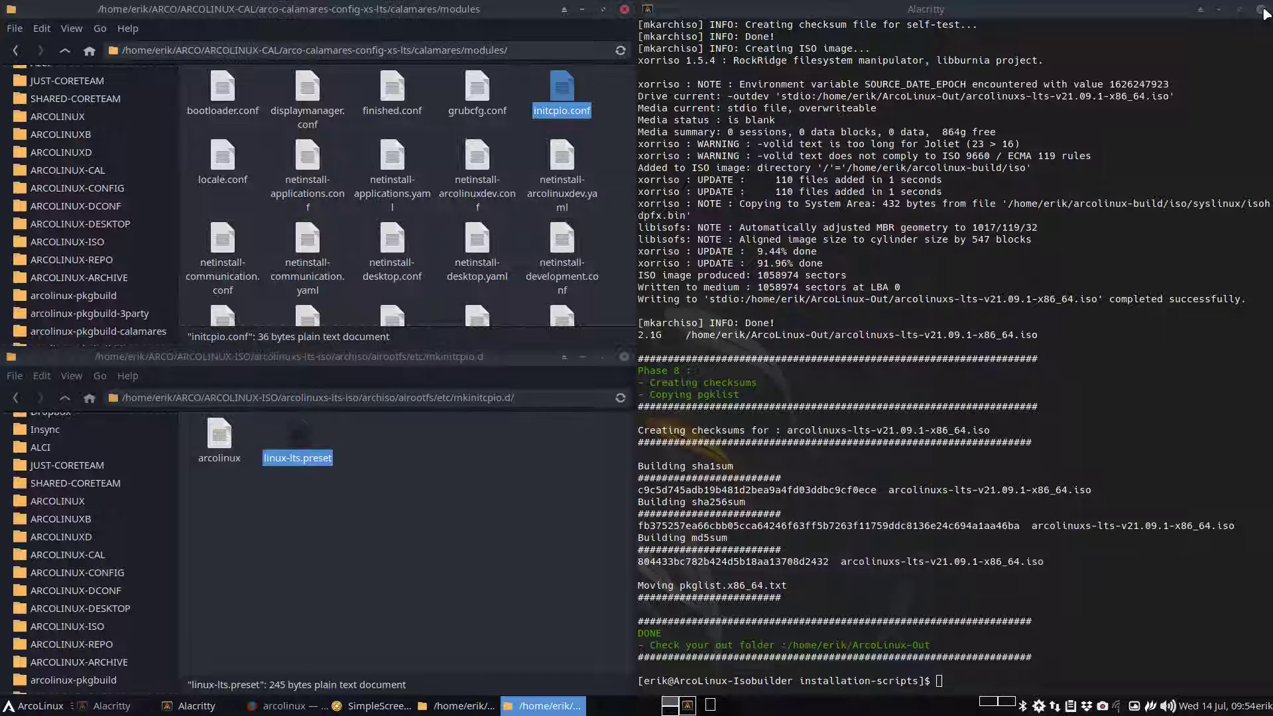
left_click(65, 51)
left_click(65, 51)
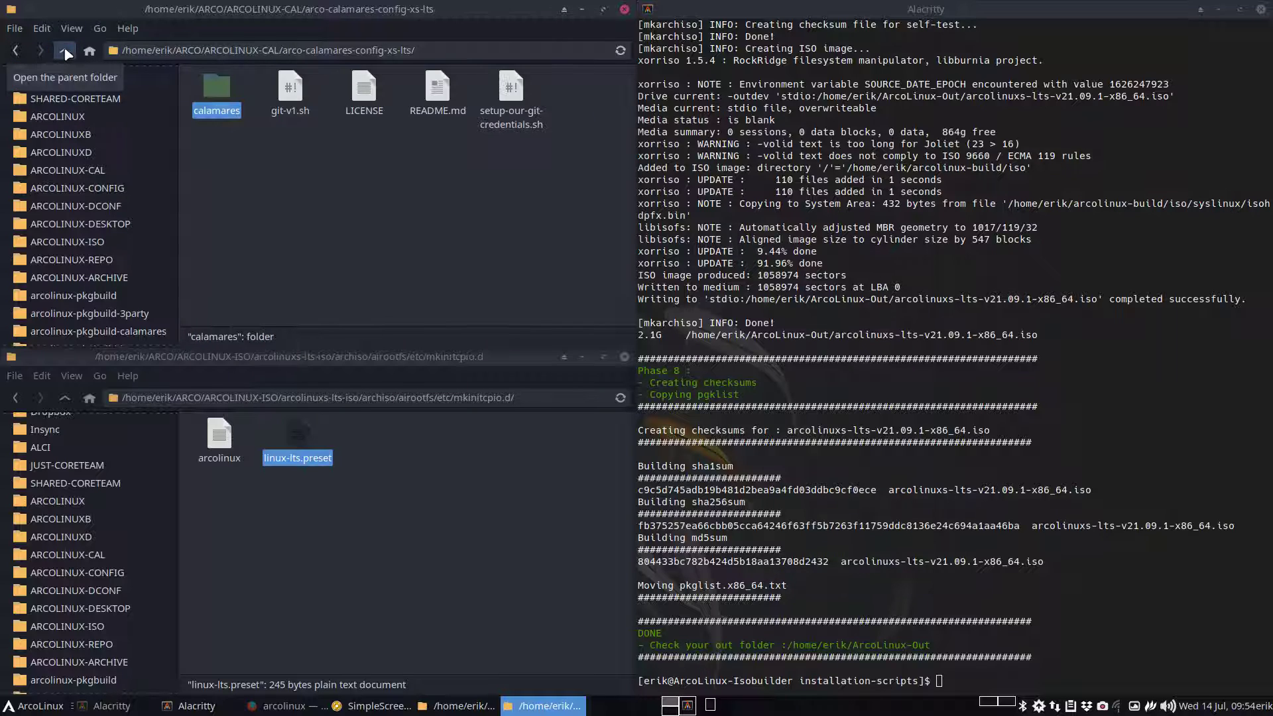
left_click(65, 51)
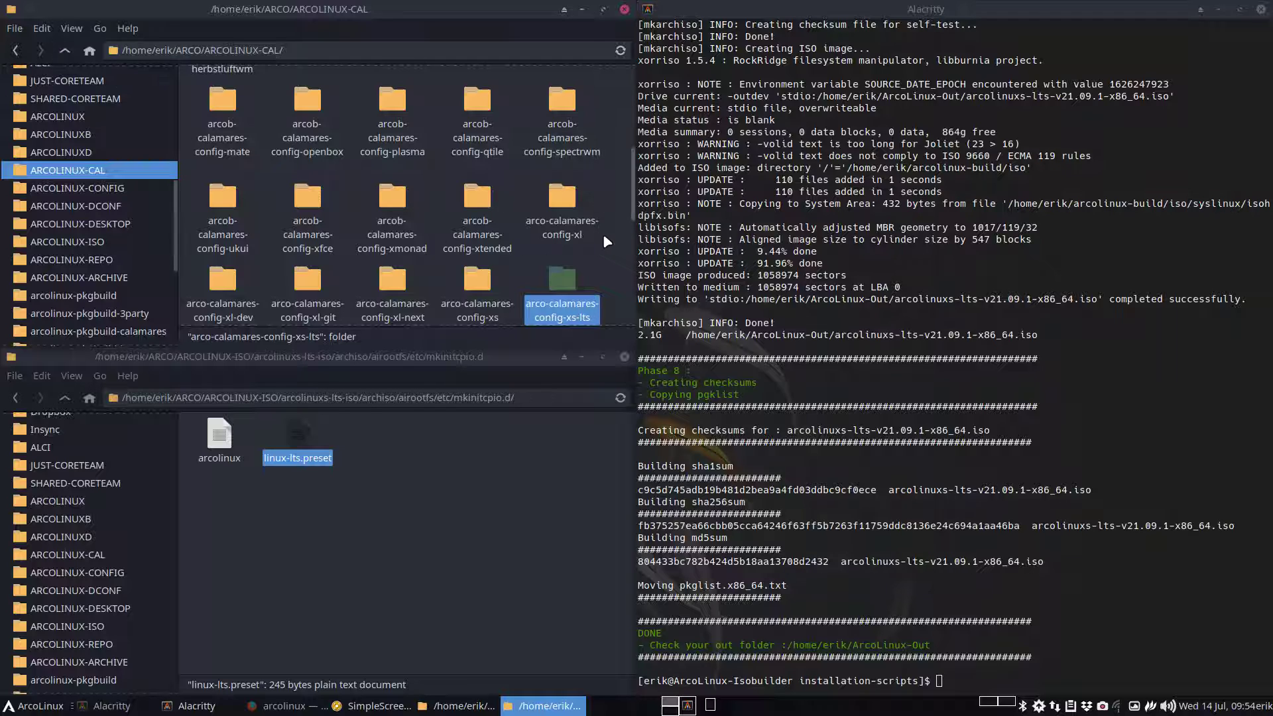
scroll(604, 236, "down", 1)
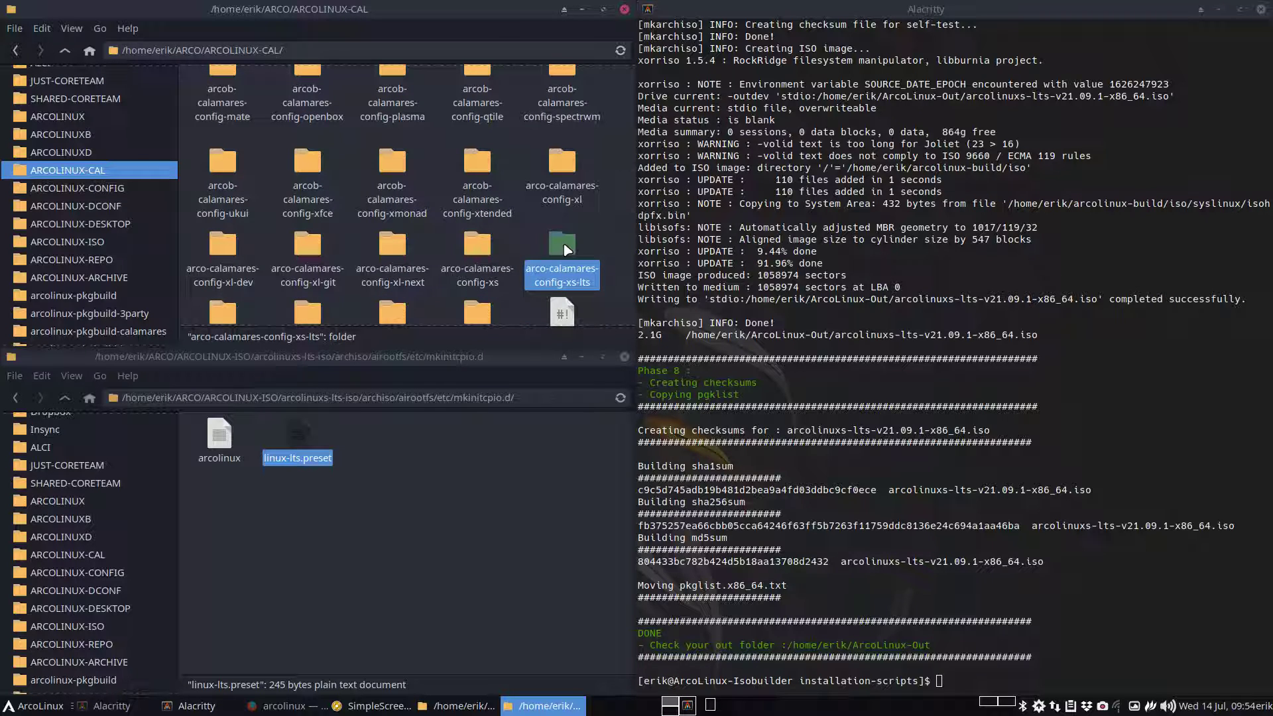
Duplicate the arco-calamares-config-xs-lts folder and name the copy arco-calamares-config-xs-lts-test
key("ctrl+c")
key("ctrl+v")
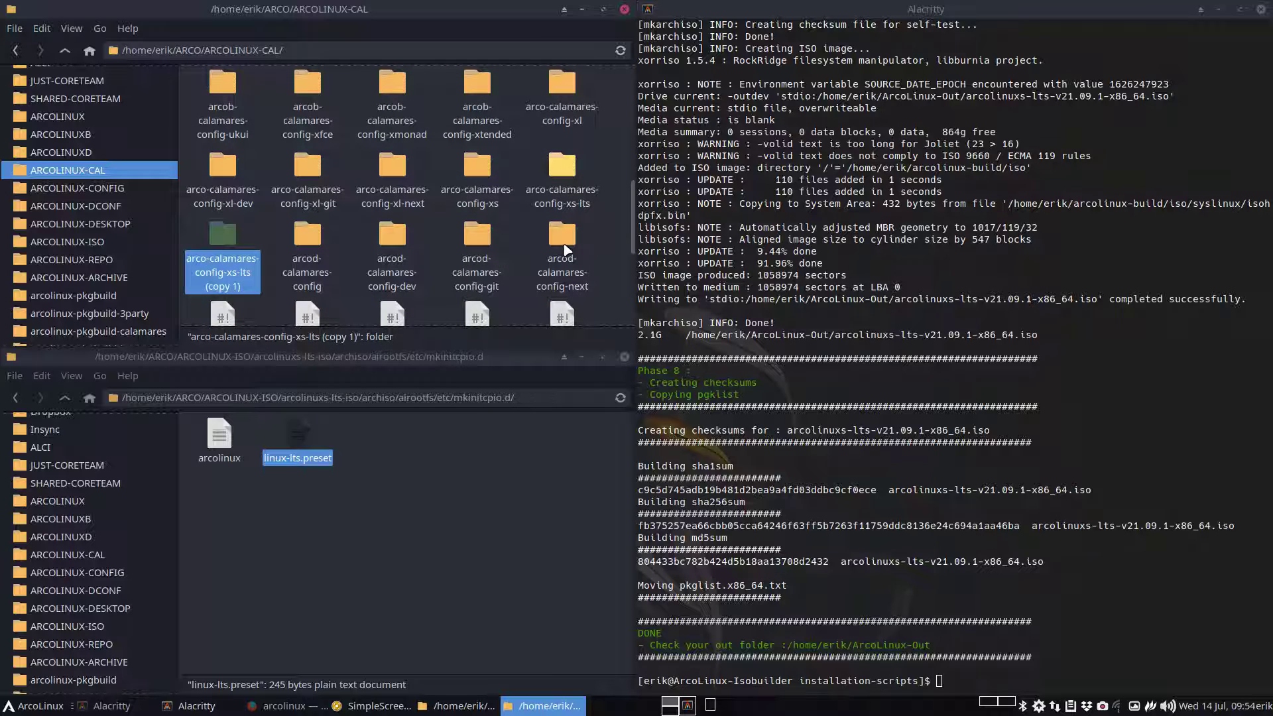
key("F2")
key("End")
key("BackSpace")
key("BackSpace")
key("BackSpace")
key("BackSpace")
key("BackSpace")
key("BackSpace")
key("BackSpace")
key("BackSpace")
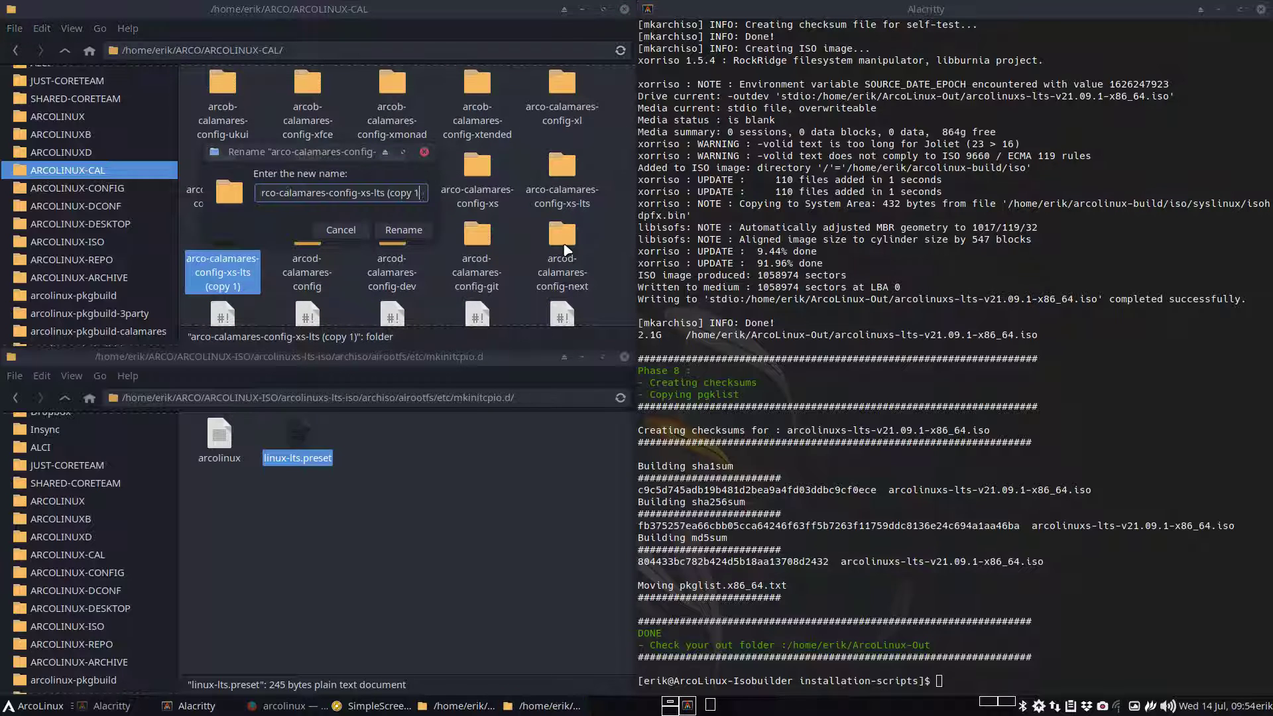
key("BackSpace")
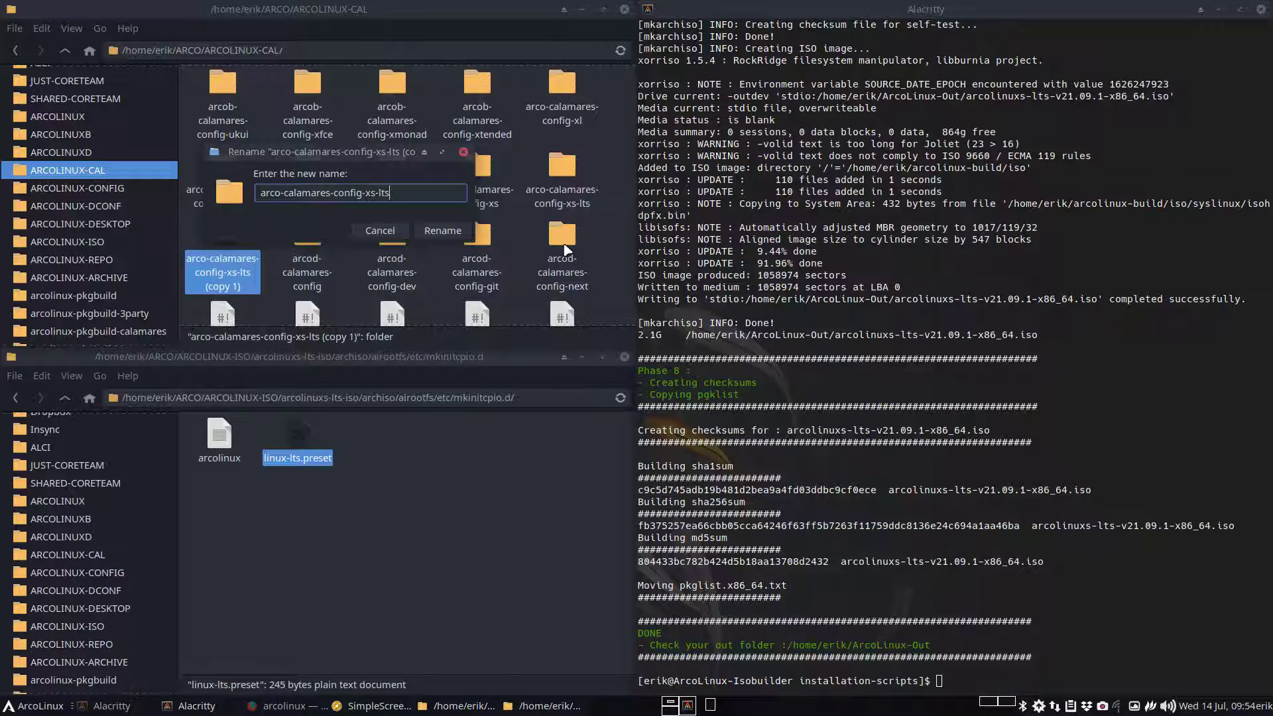
type("-test")
key("Return")
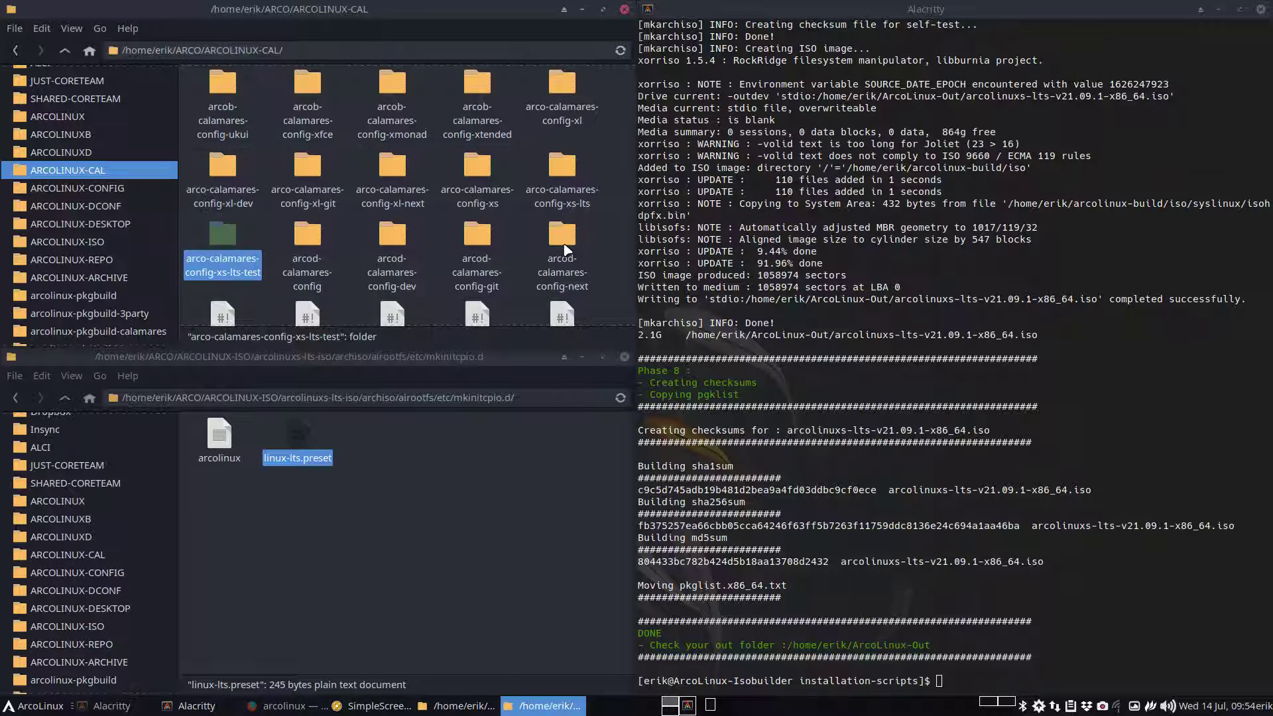
Open the test copy's calamares folder and select settings.conf
double_click(222, 246)
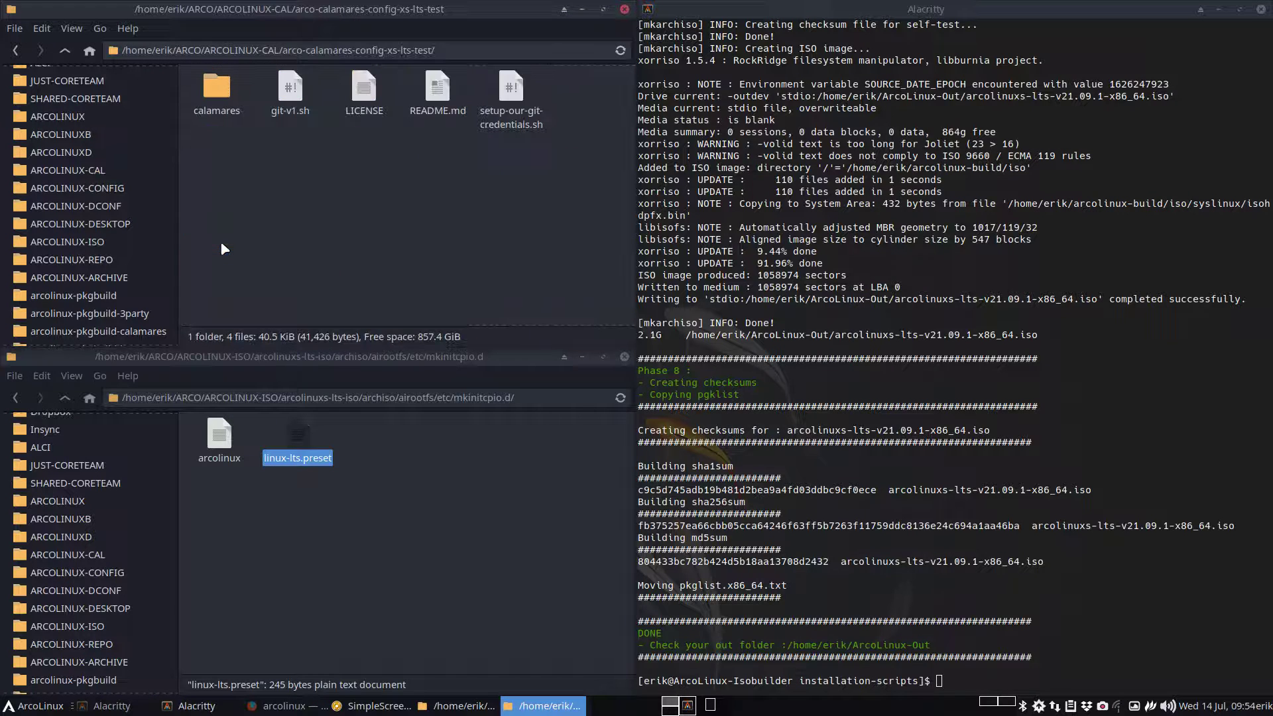
double_click(217, 89)
left_click(347, 95)
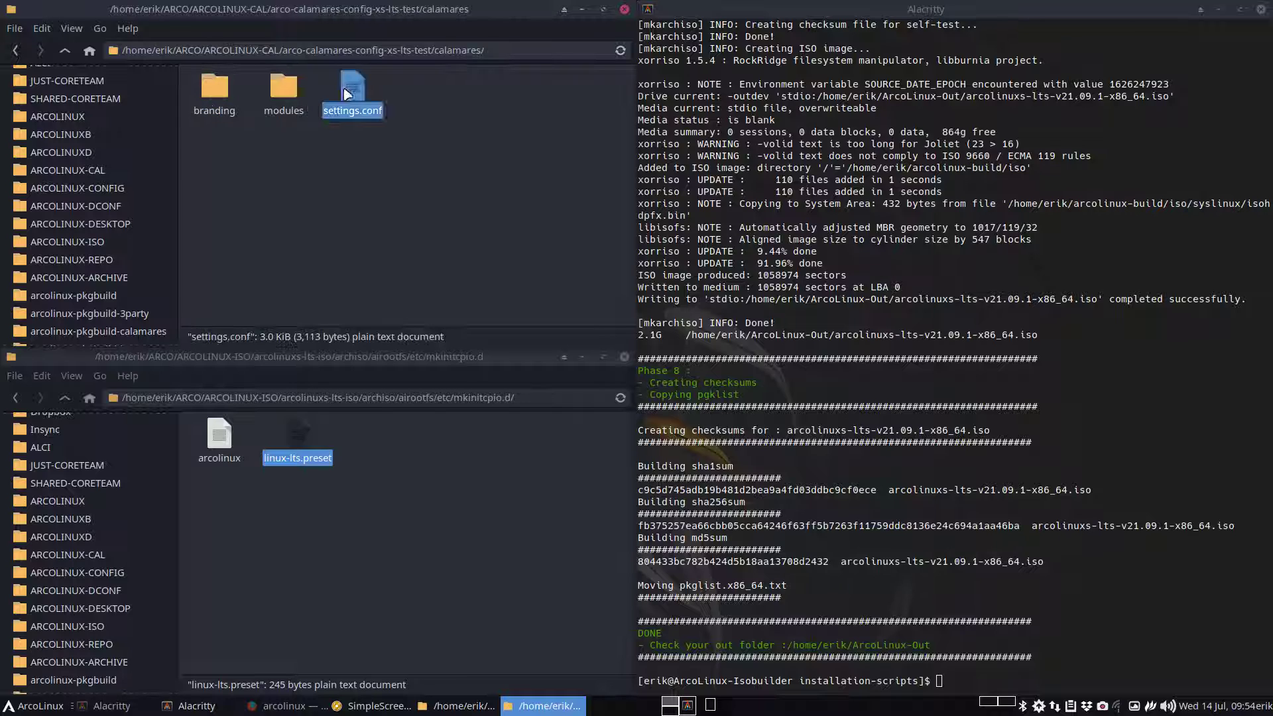
Open settings.conf in Sublime Text and scroll down to the exec sequence
double_click(347, 94)
scroll(209, 239, "down", 1)
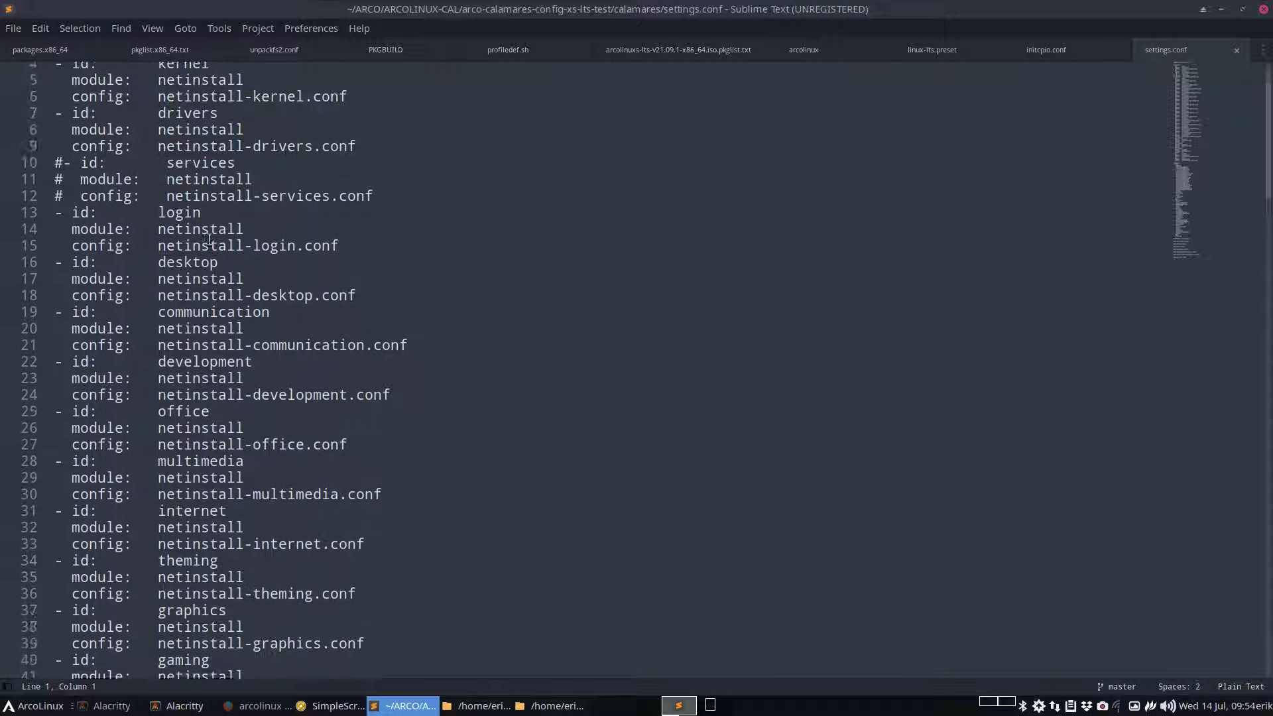
scroll(208, 239, "down", 1)
scroll(209, 239, "up", 2)
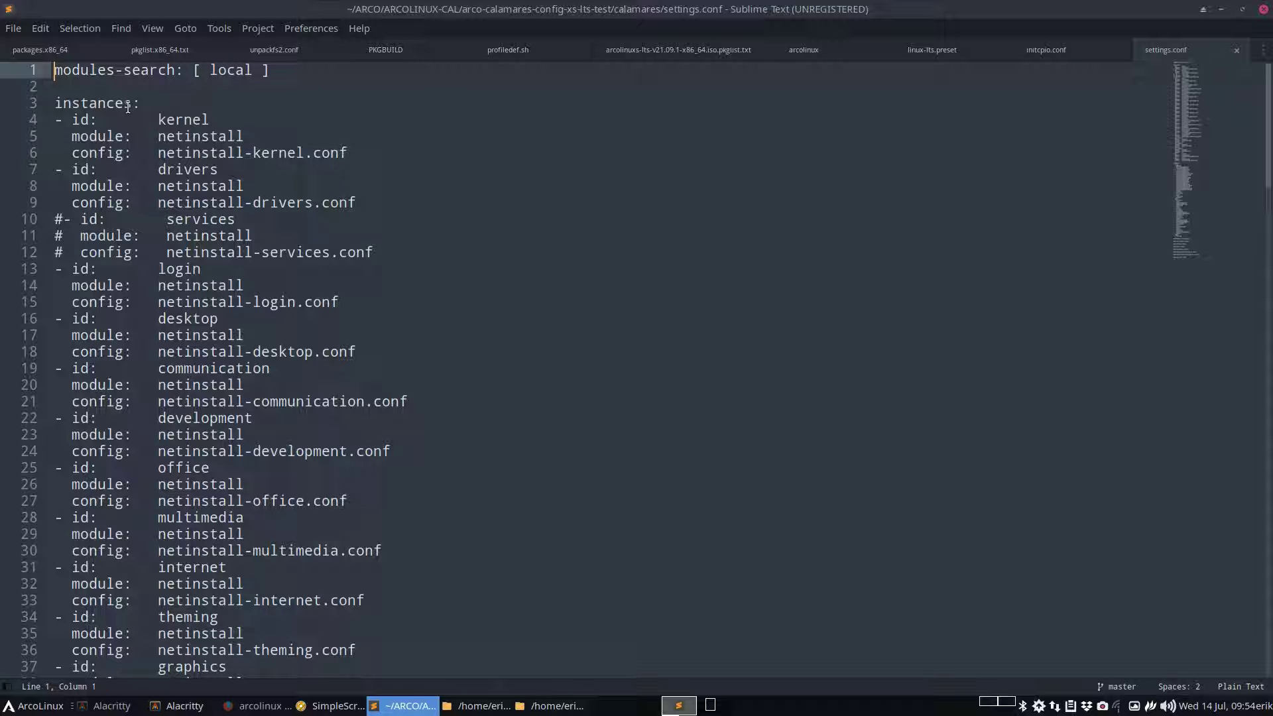
scroll(128, 107, "down", 5)
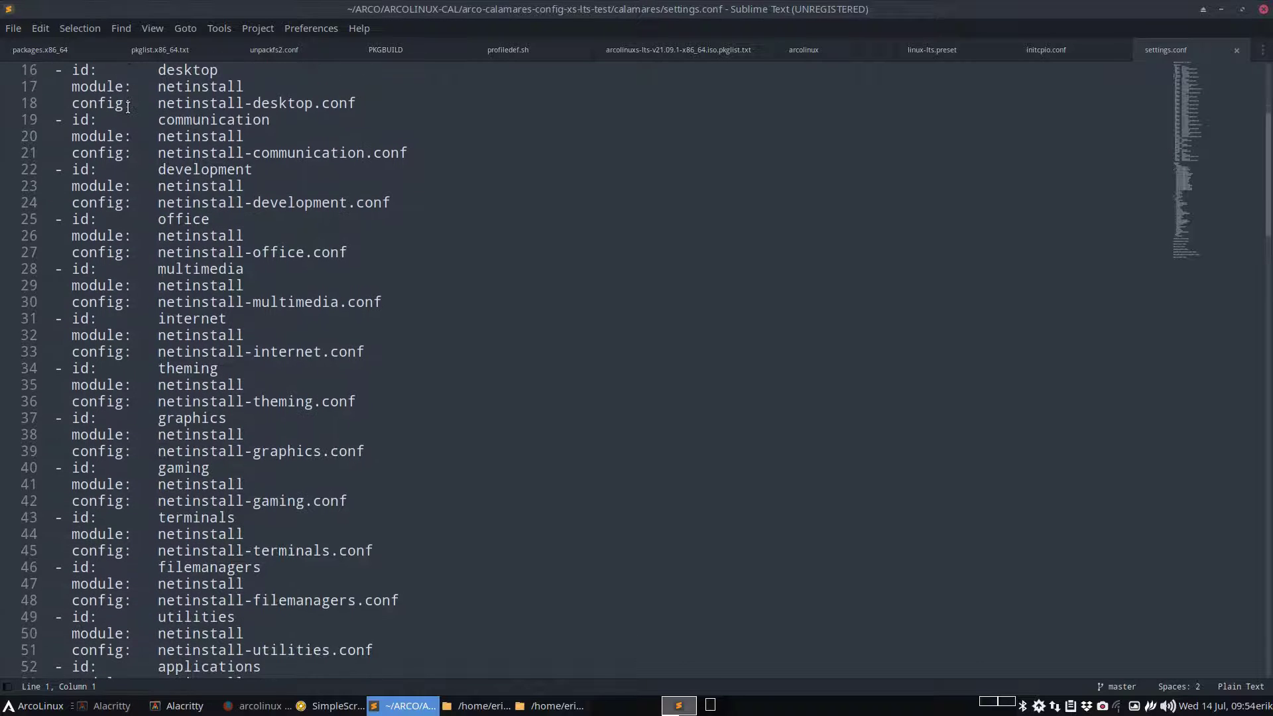
scroll(128, 108, "down", 9)
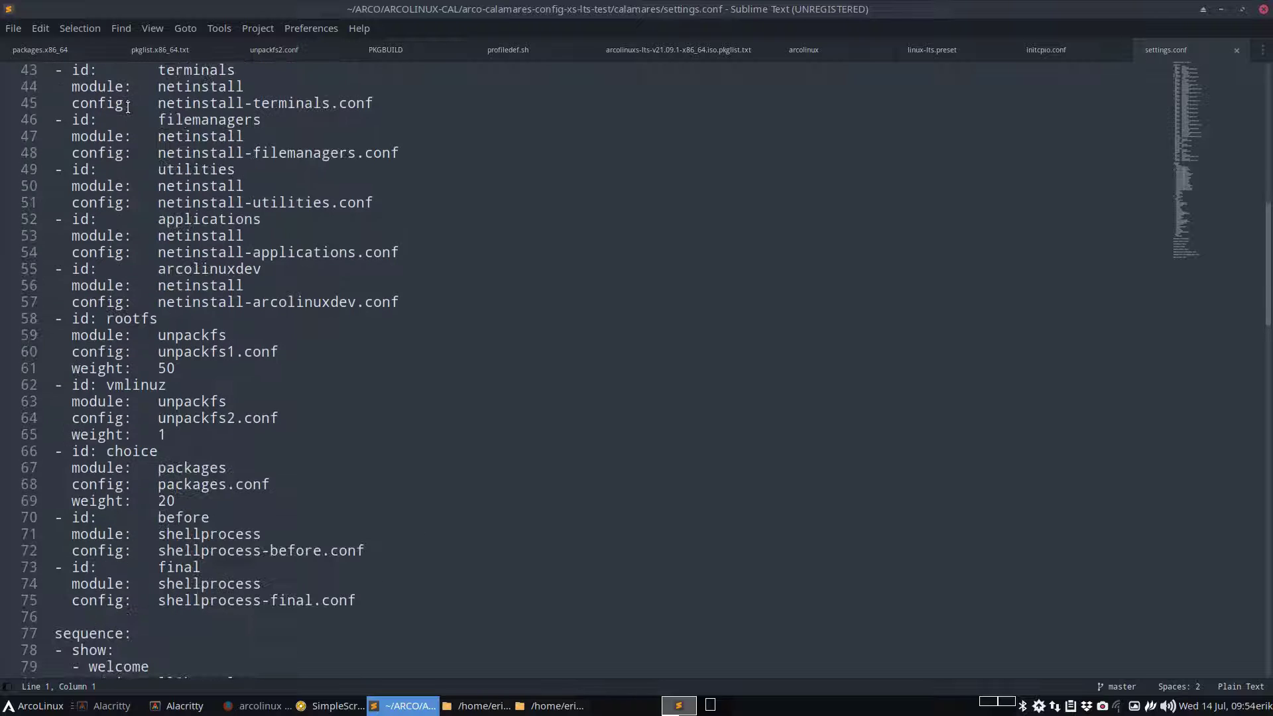
scroll(128, 107, "down", 2)
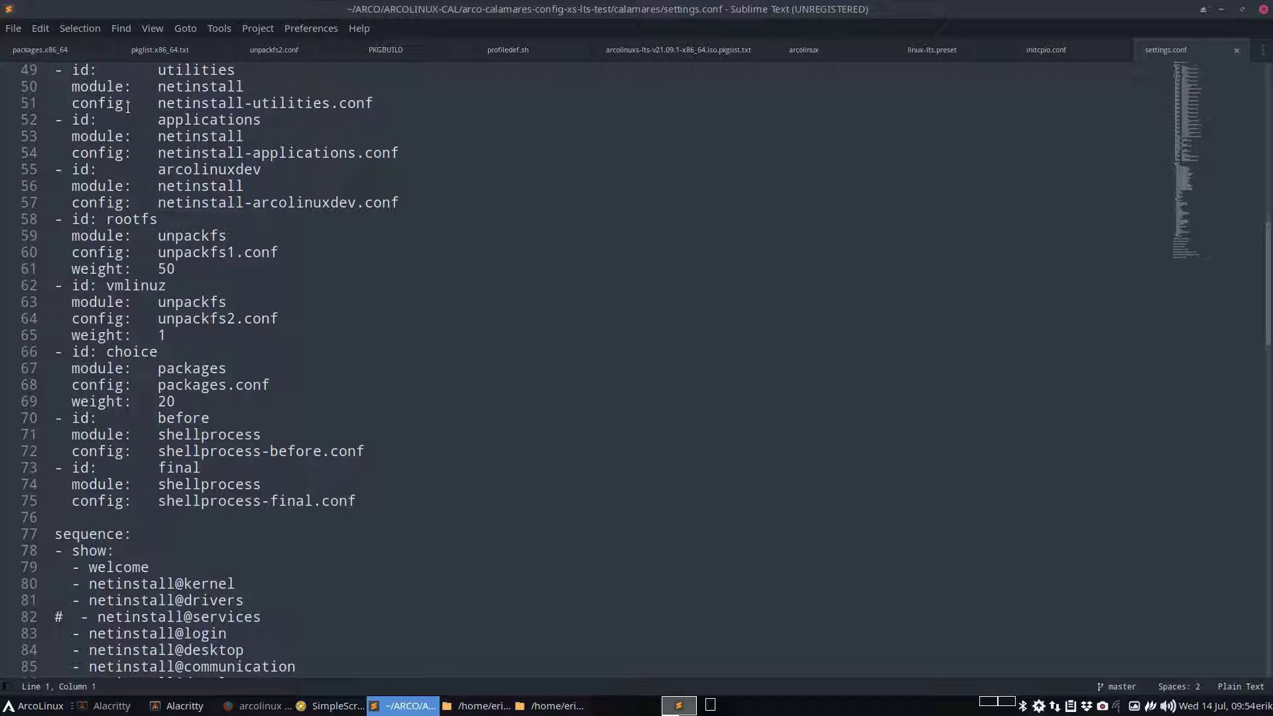
scroll(128, 107, "down", 4)
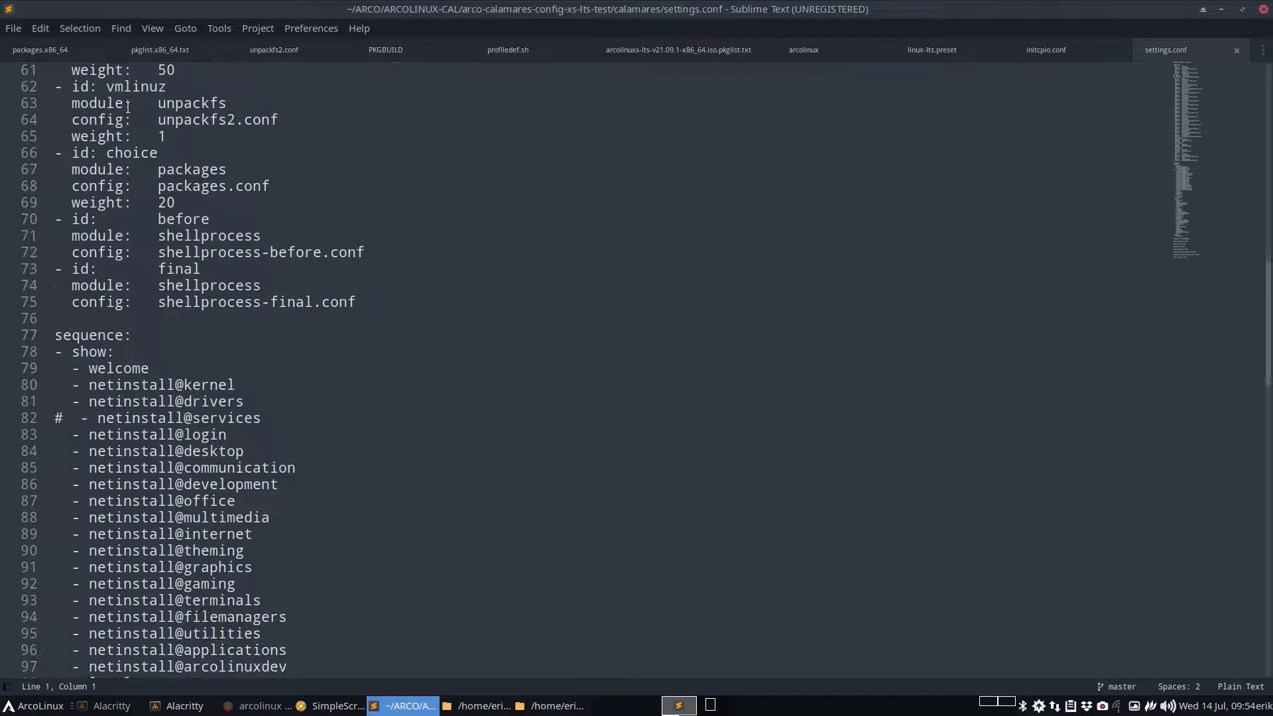
scroll(128, 108, "down", 3)
scroll(128, 108, "down", 6)
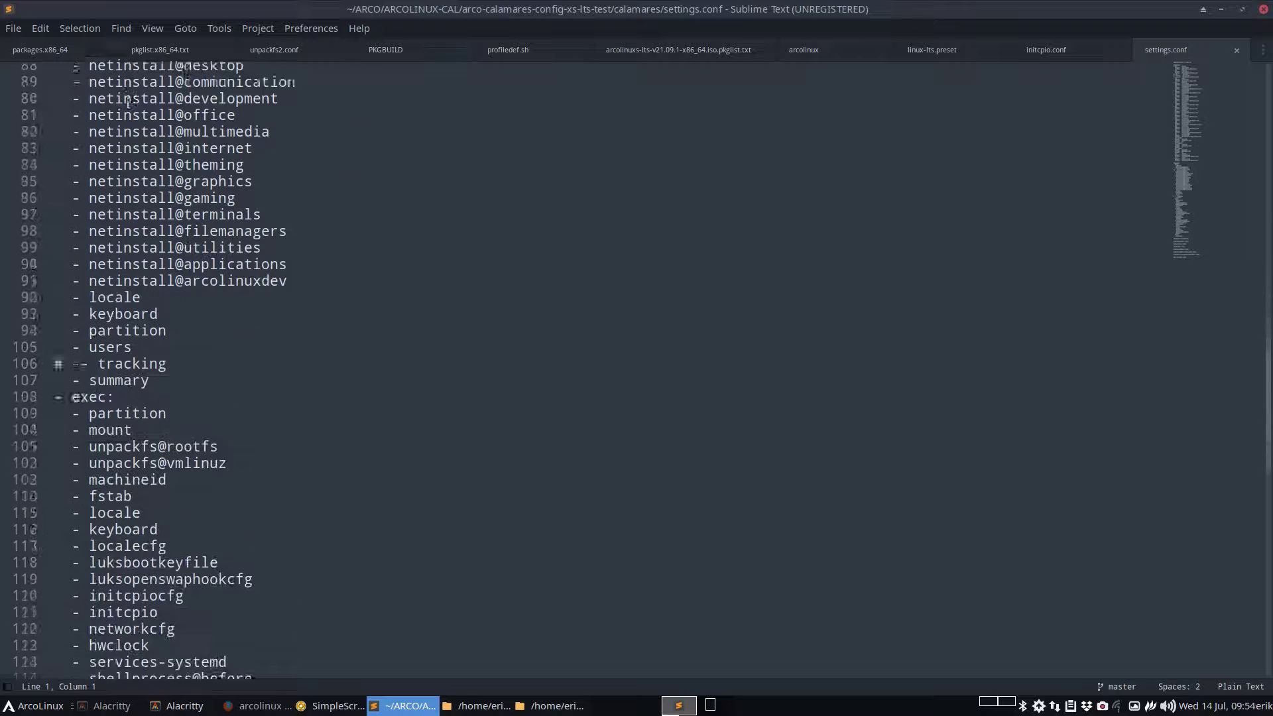
scroll(128, 108, "down", 4)
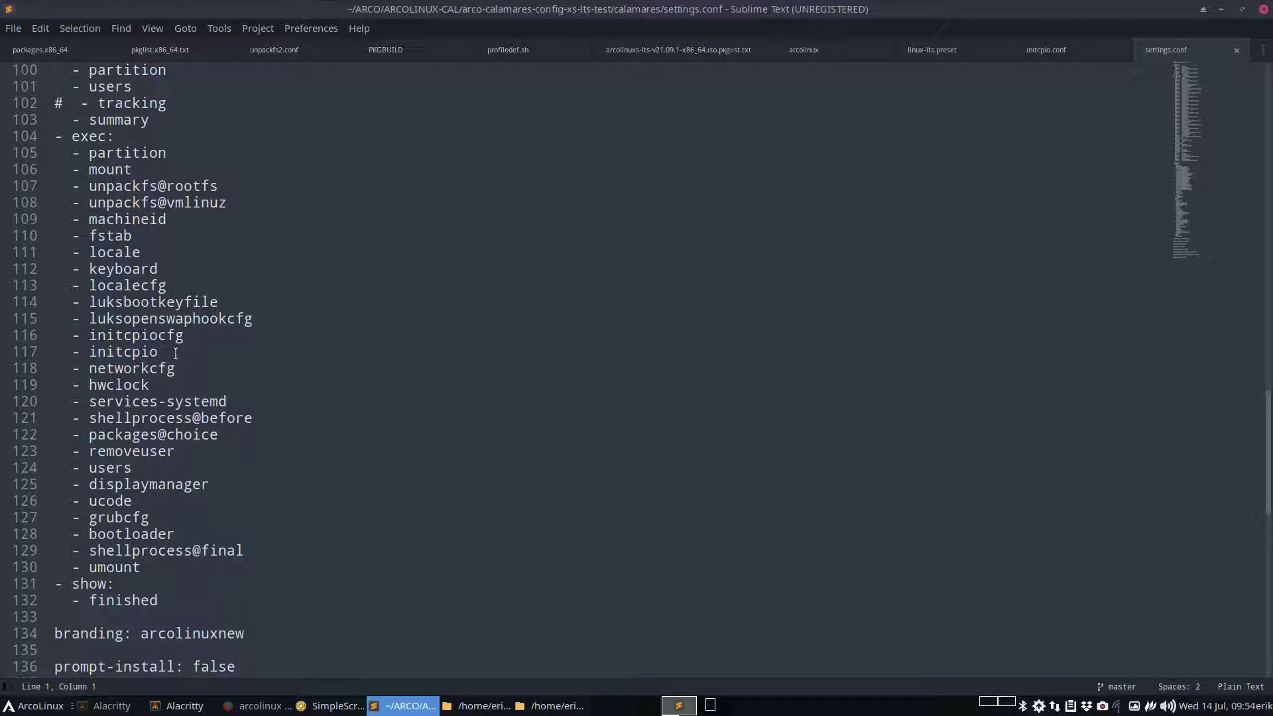
Highlight line 117, the '- initcpio' step
left_click(173, 351)
left_click_drag(166, 351, 39, 354)
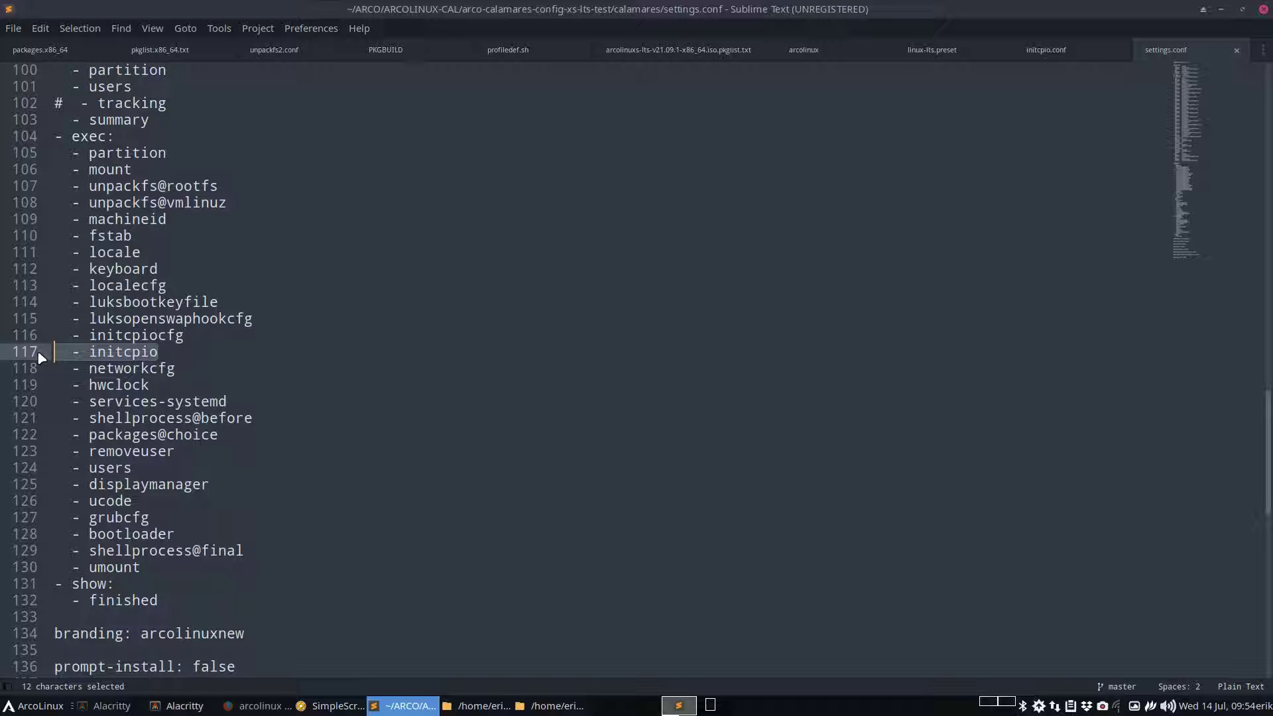
left_click(183, 352)
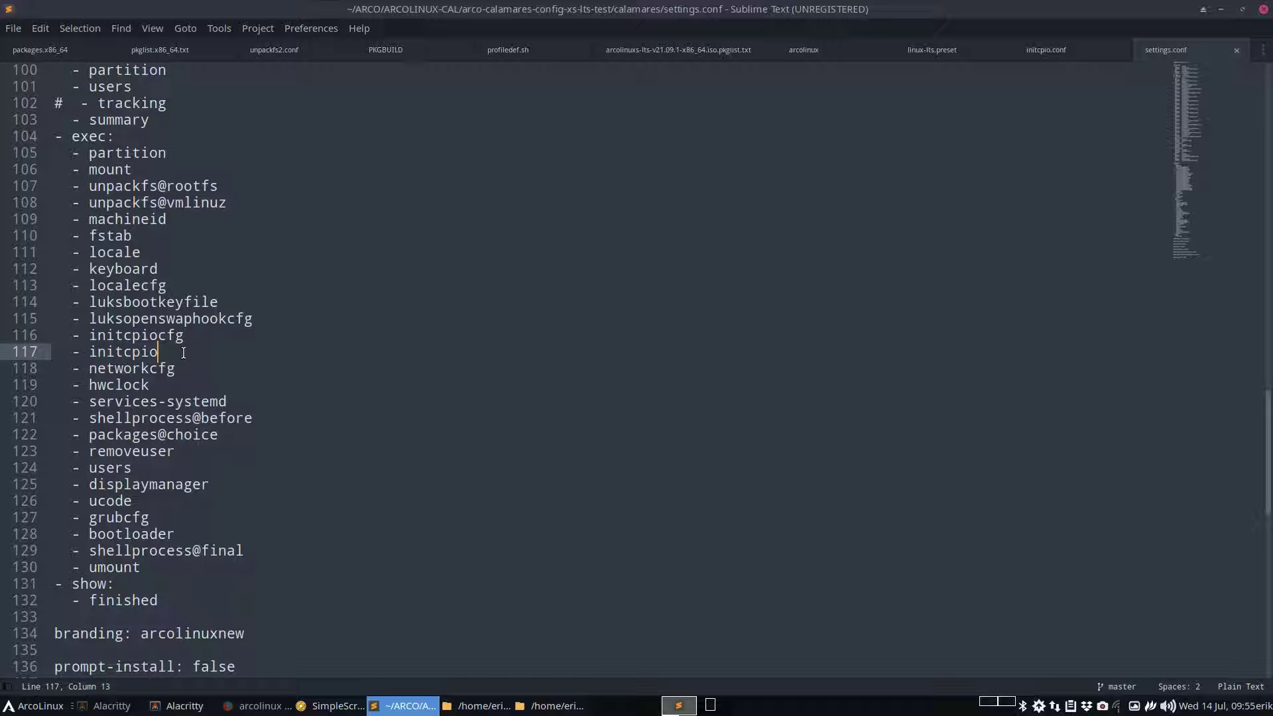
In the modules folder, duplicate initcpio.conf as initcpio-linux.conf
left_click(1220, 9)
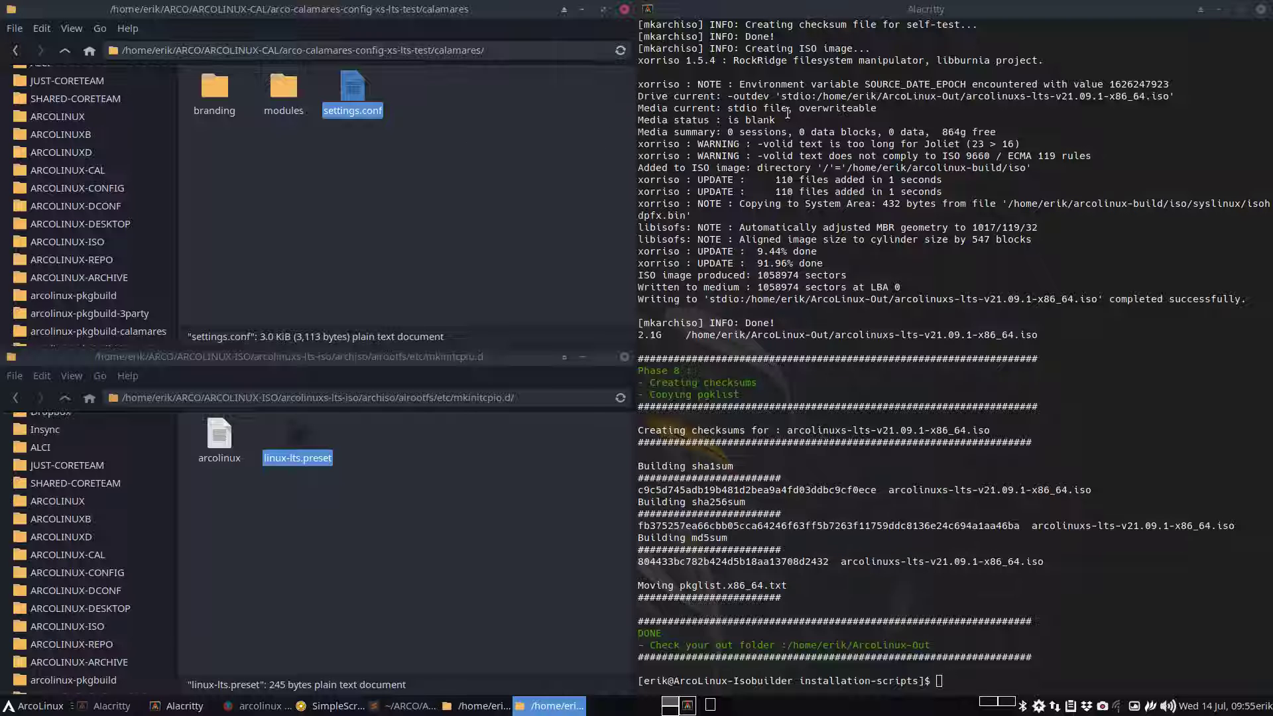
double_click(278, 100)
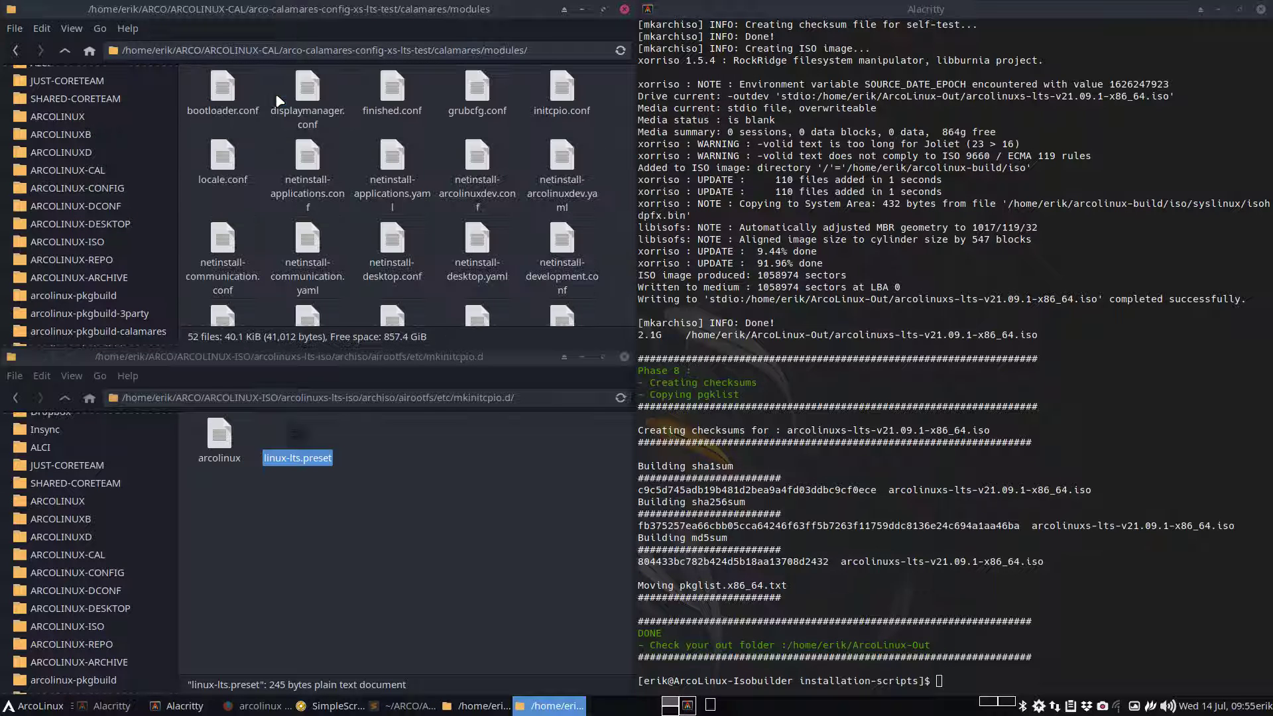
left_click(562, 91)
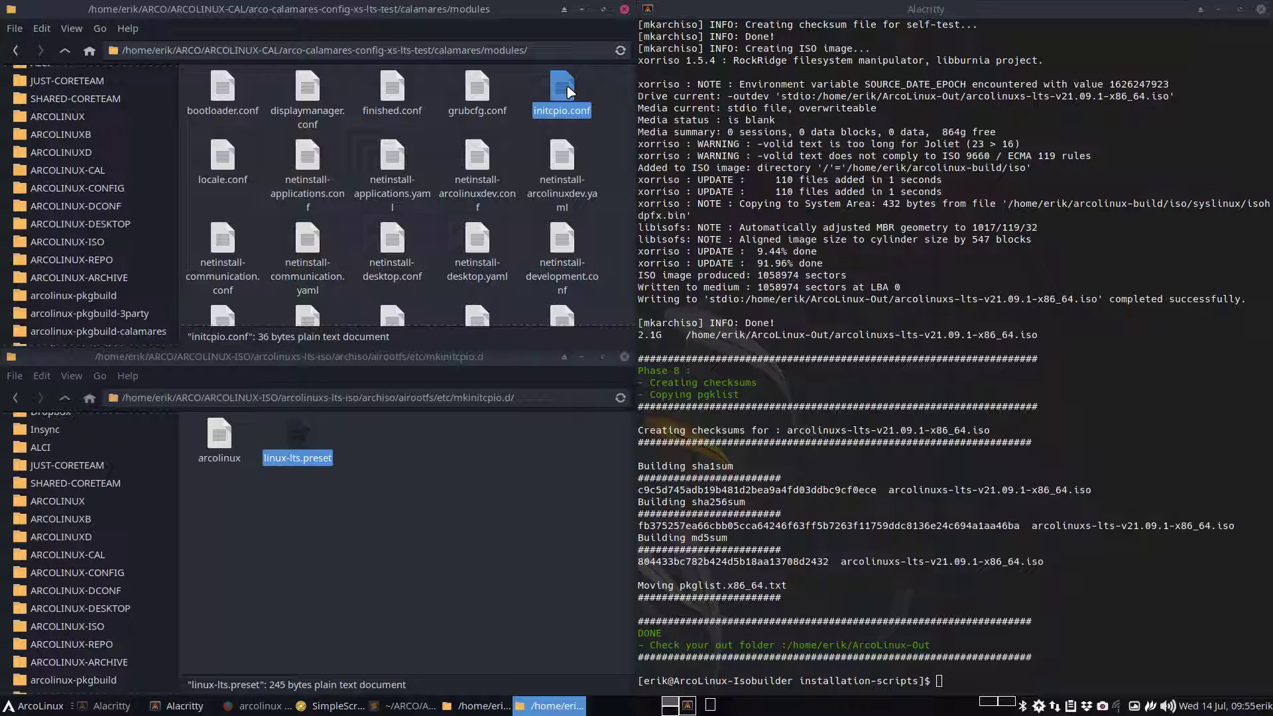
key("ctrl+v")
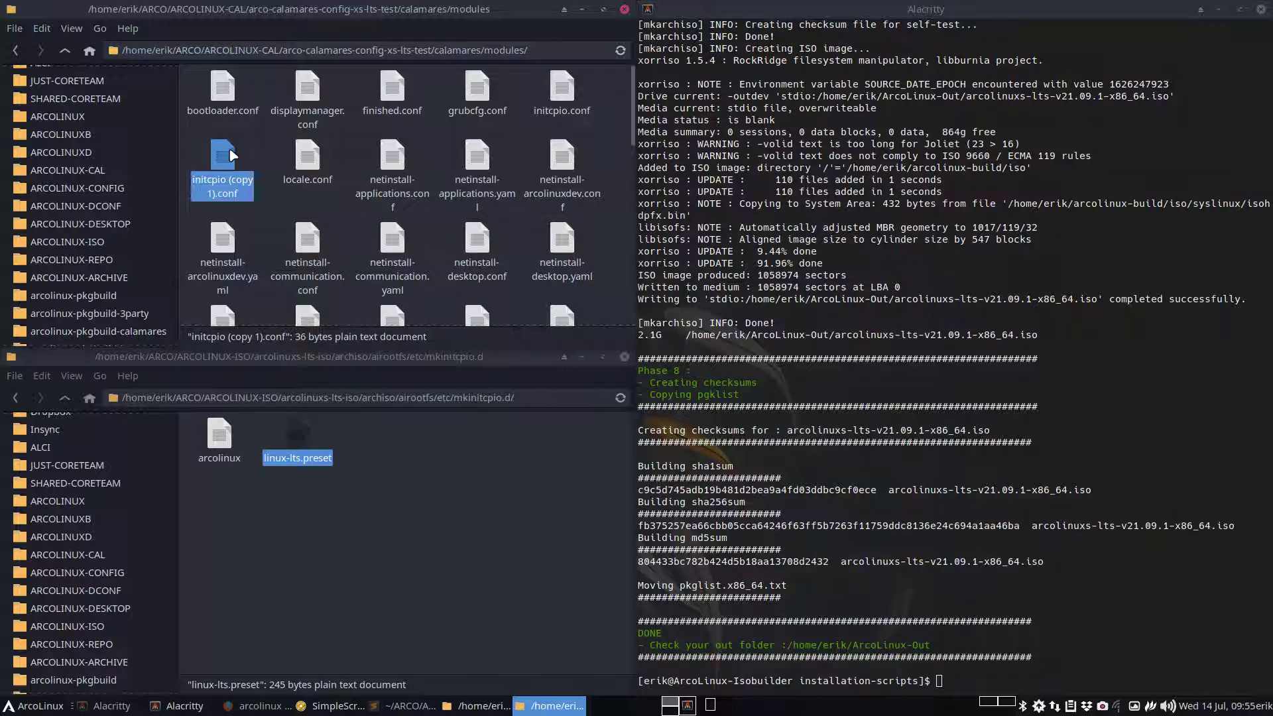
key("F2")
key("Right")
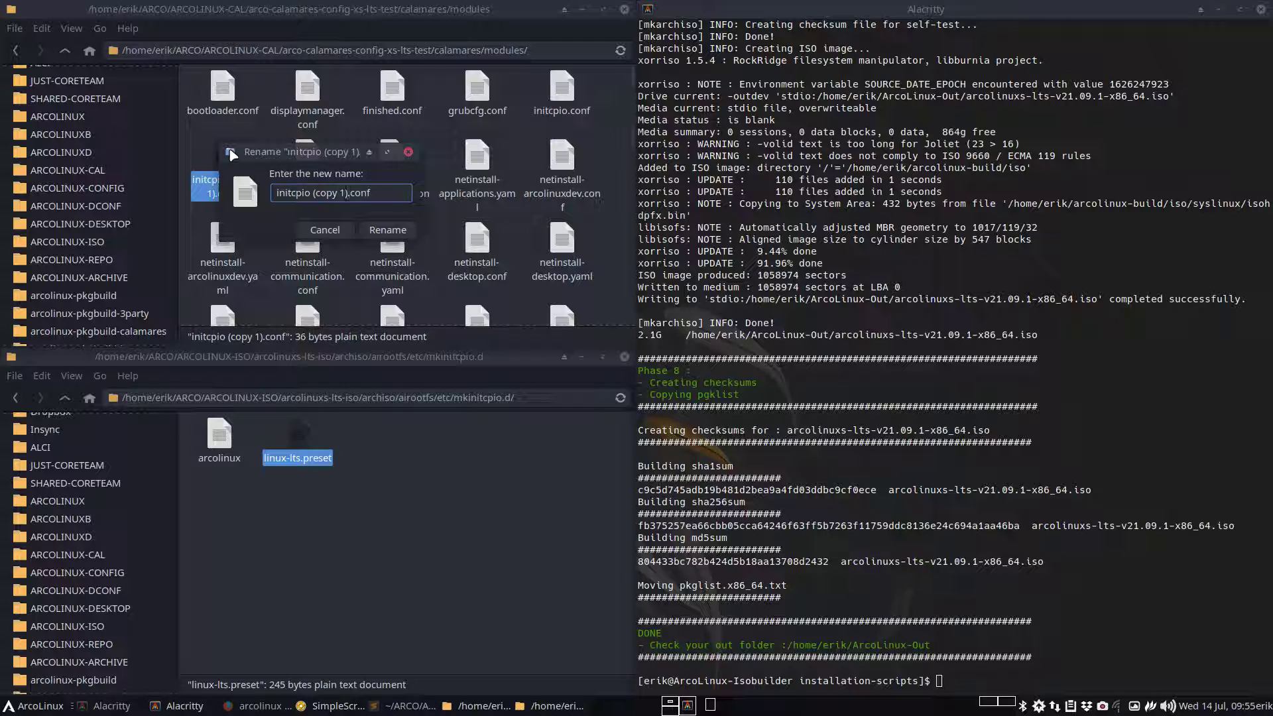
key("BackSpace")
key("BackSpace")
key("BackSpace")
key("BackSpace")
key("BackSpace")
key("BackSpace")
key("BackSpace")
key("BackSpace")
key("BackSpace")
type("-linux")
key("Return")
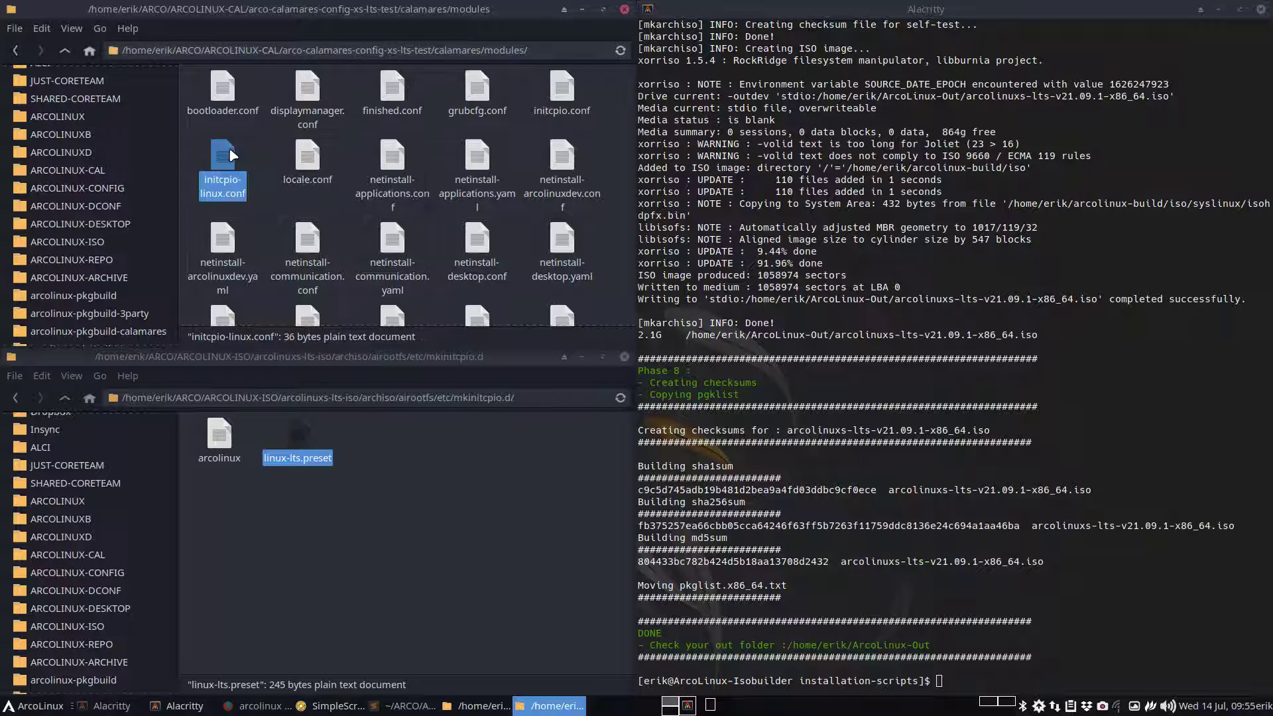
Rename the original to initcpio-linux-lts.conf and open initcpio-linux.conf in Sublime Text
left_click(562, 90)
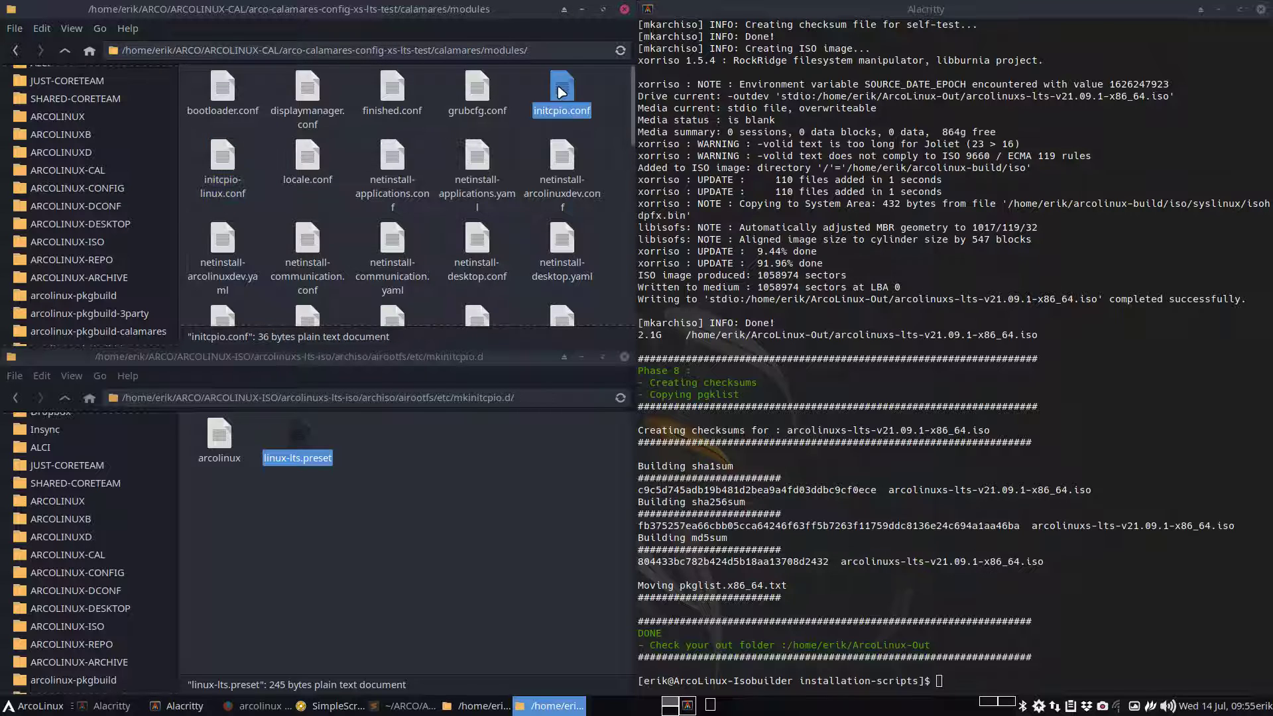
key("F2")
key("Right")
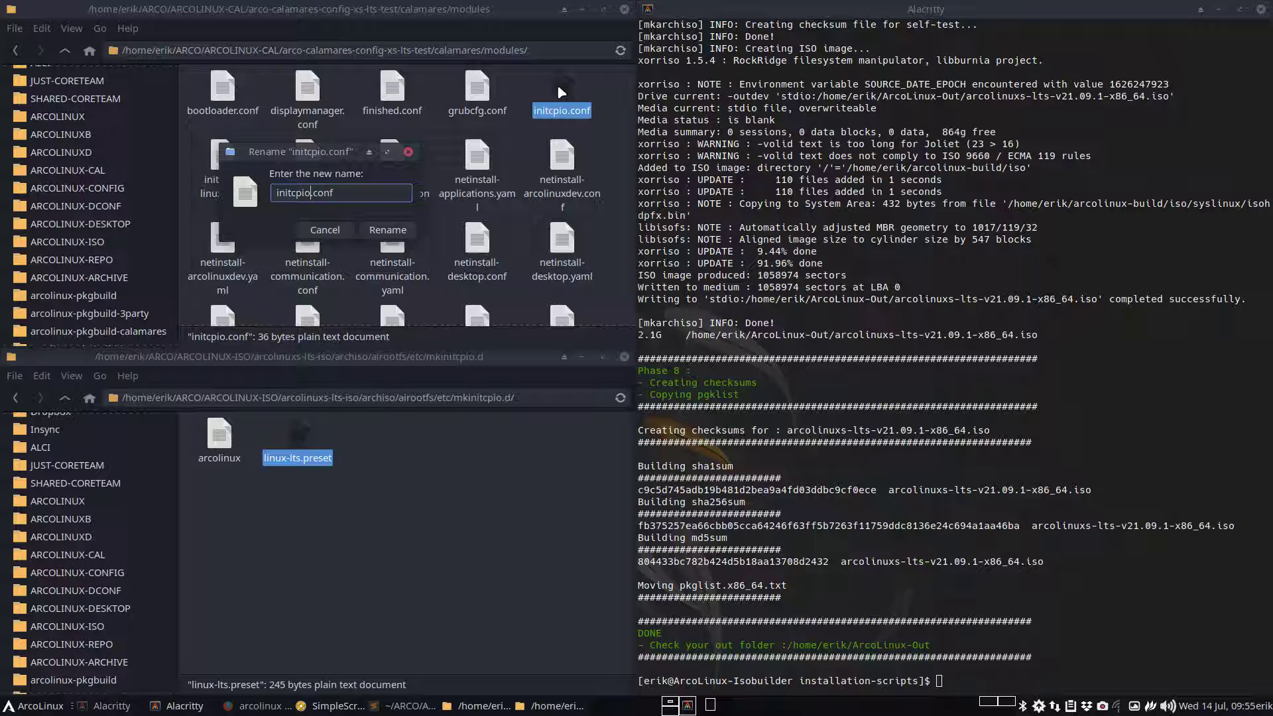
type("-linux-lts")
key("Return")
left_click(562, 92)
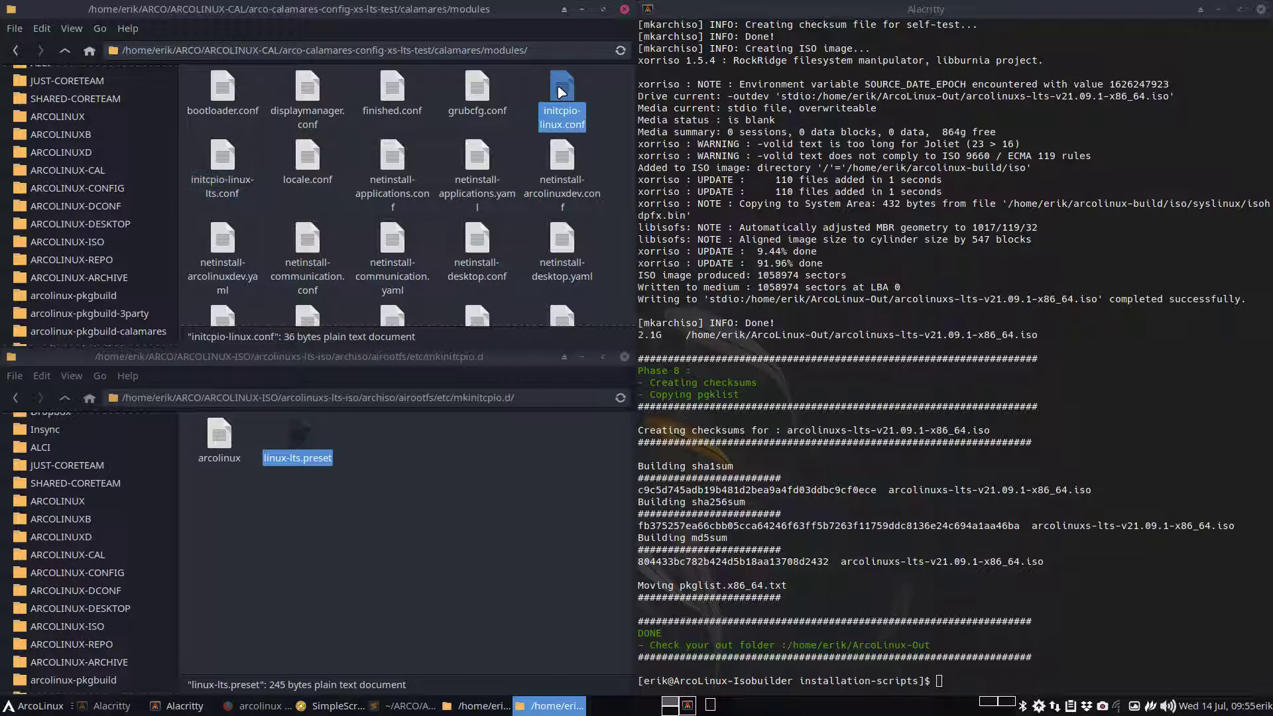
double_click(562, 92)
Change the kernel value to linux by removing -lts, and save
left_click(199, 69)
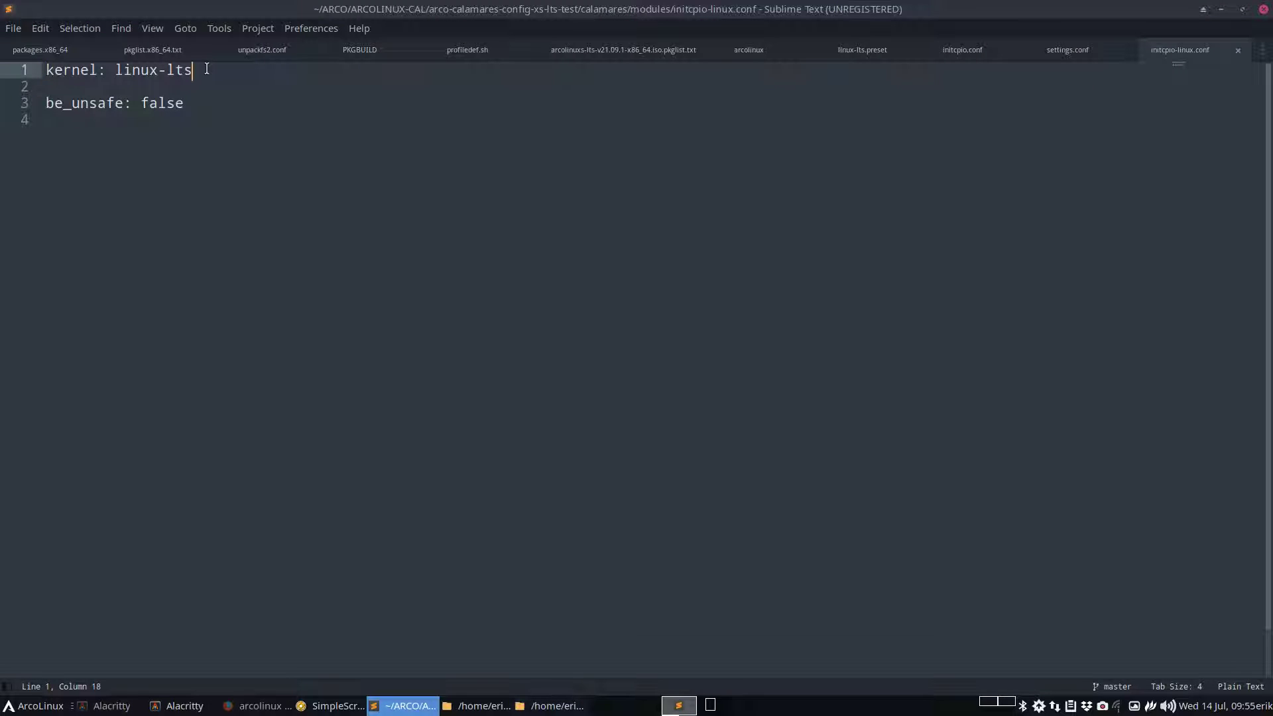
key("BackSpace")
key("BackSpace")
key("BackSpace")
key("BackSpace")
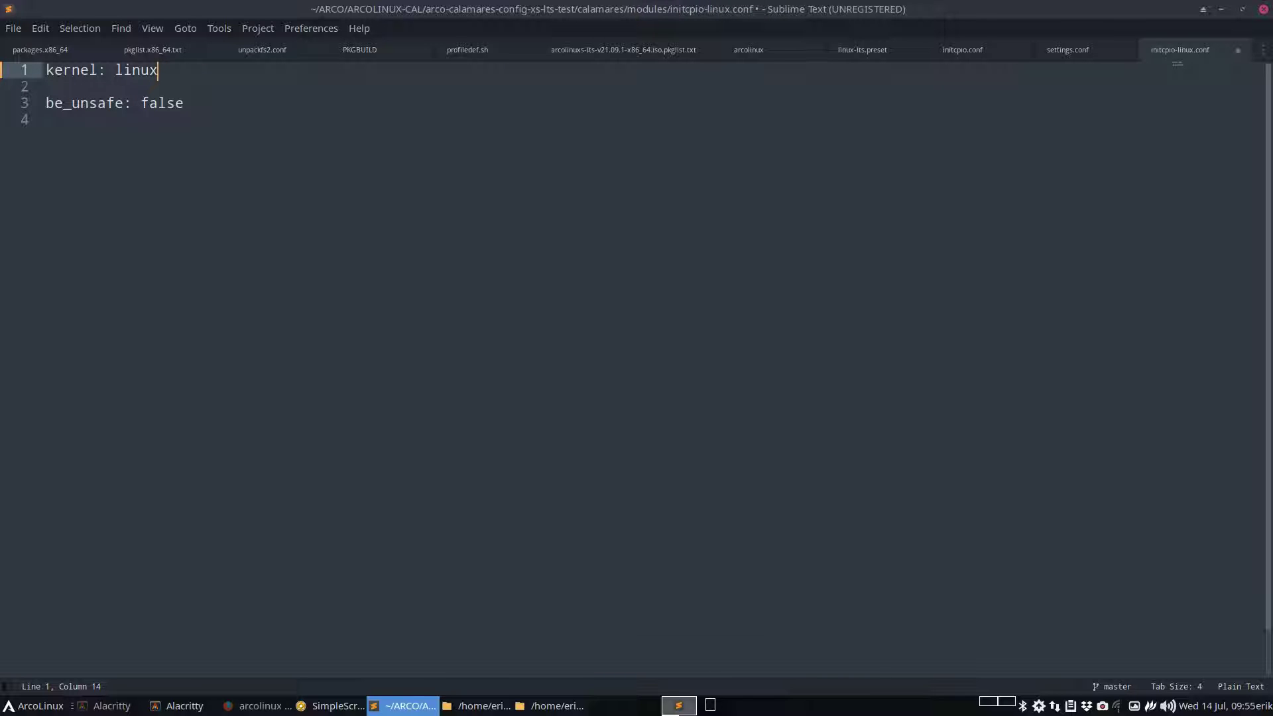
key("ctrl+s")
Return to the test copy's calamares folder and select settings.conf
left_click(1221, 9)
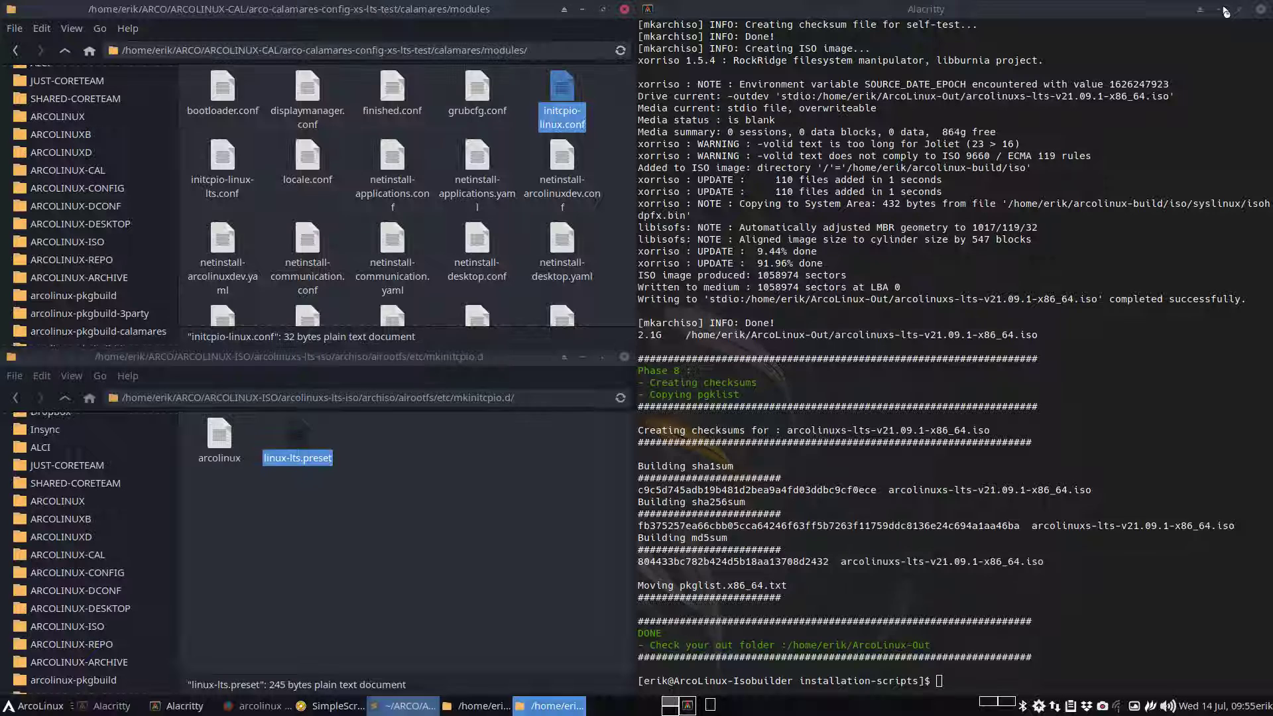
left_click(218, 172)
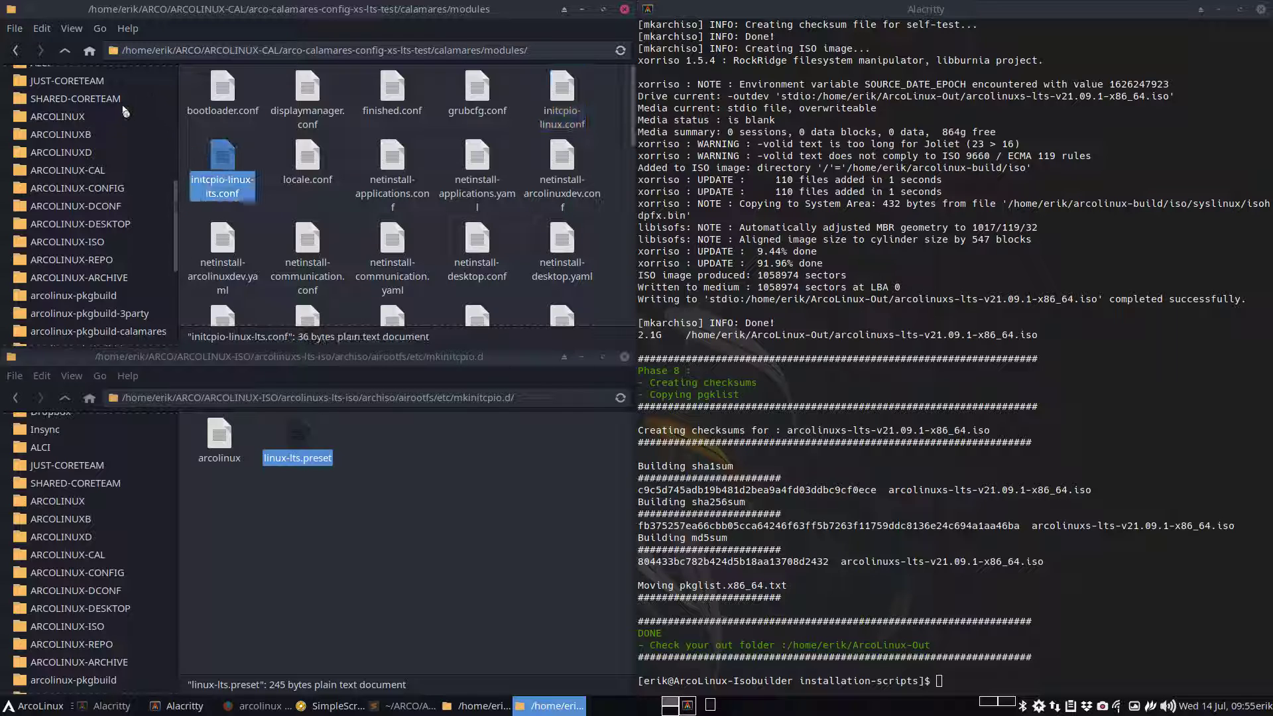
left_click(65, 51)
left_click(344, 104)
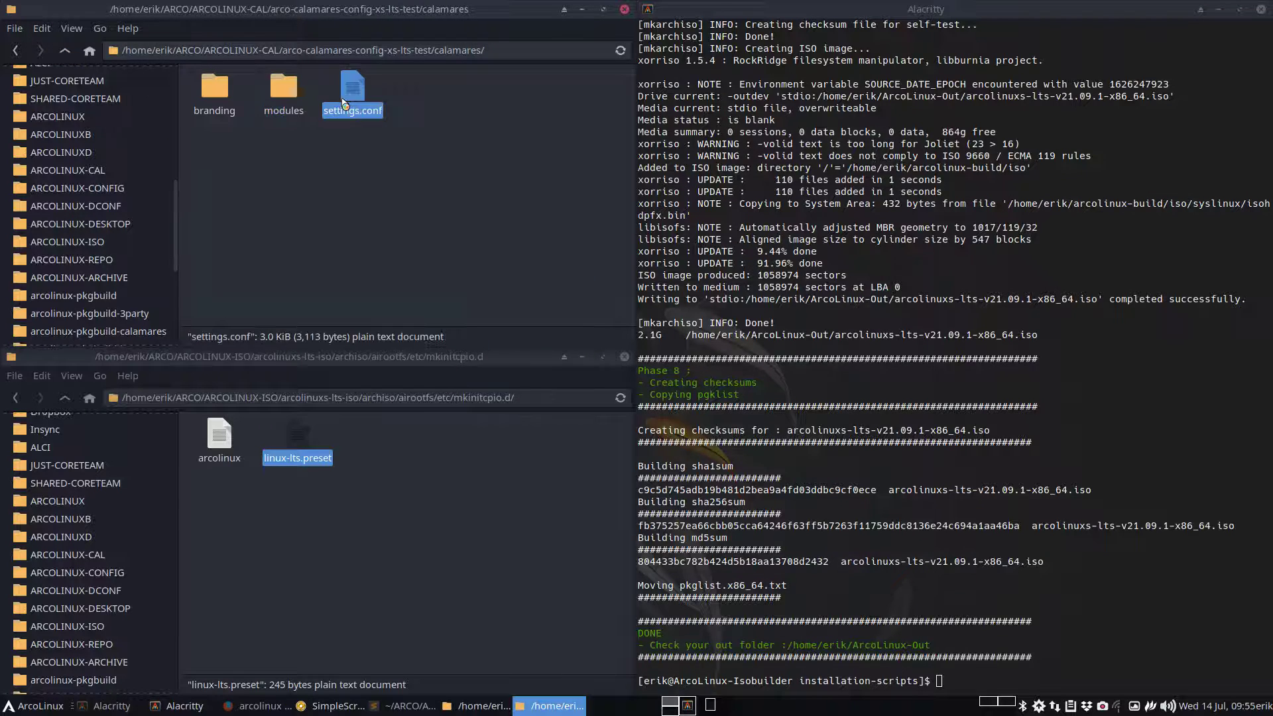
Change line 117 to '- initcpio-linux' and duplicate it onto line 118
double_click(344, 104)
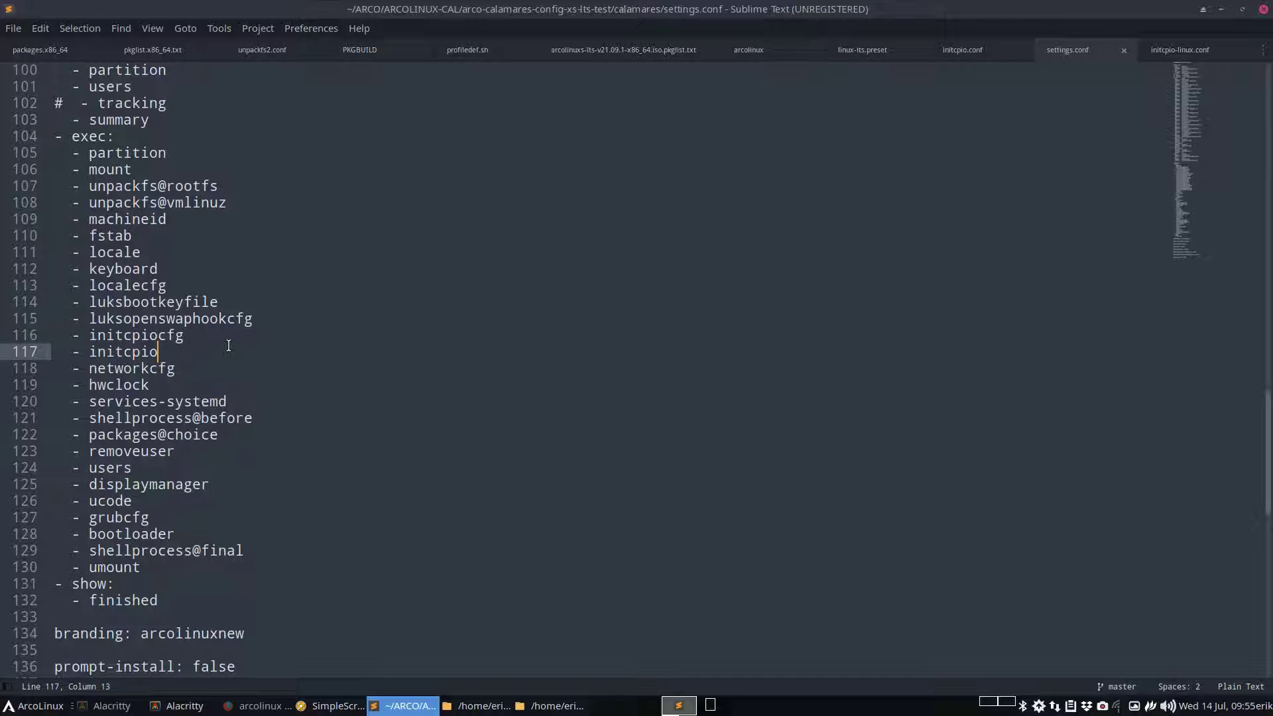
type("-linu")
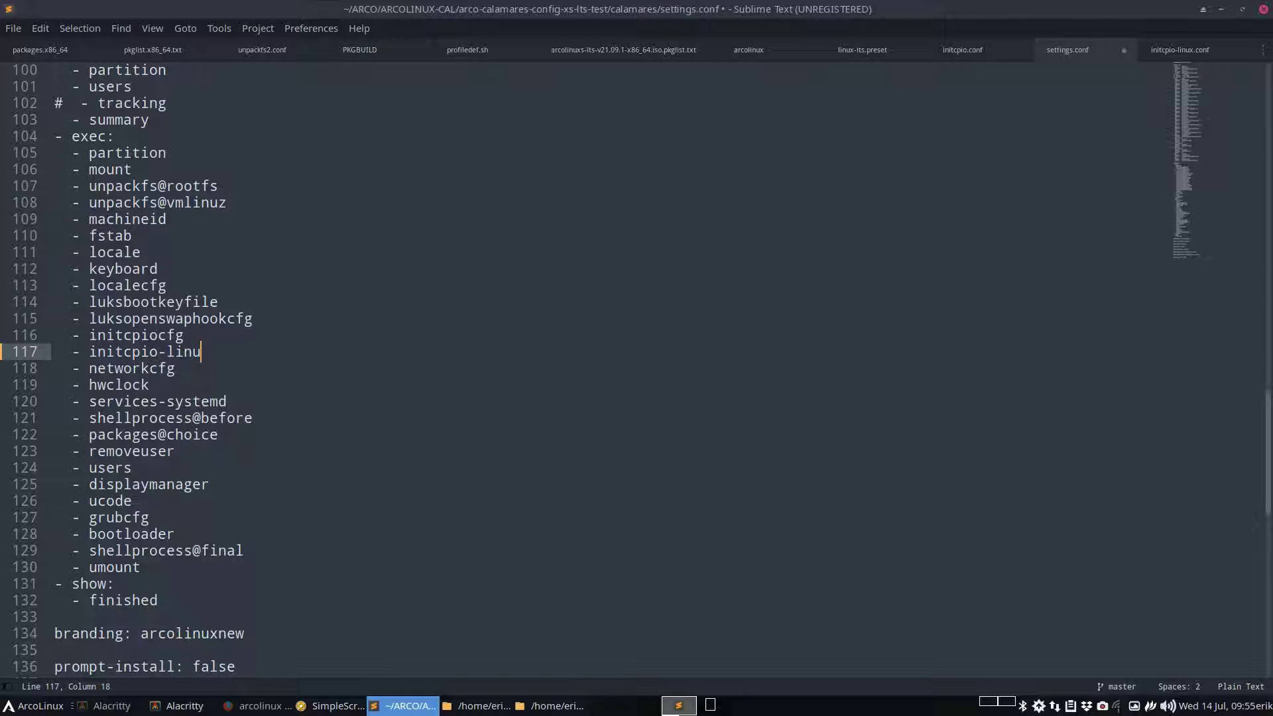
type("x")
left_click_drag(233, 352, 55, 351)
key("ctrl+c")
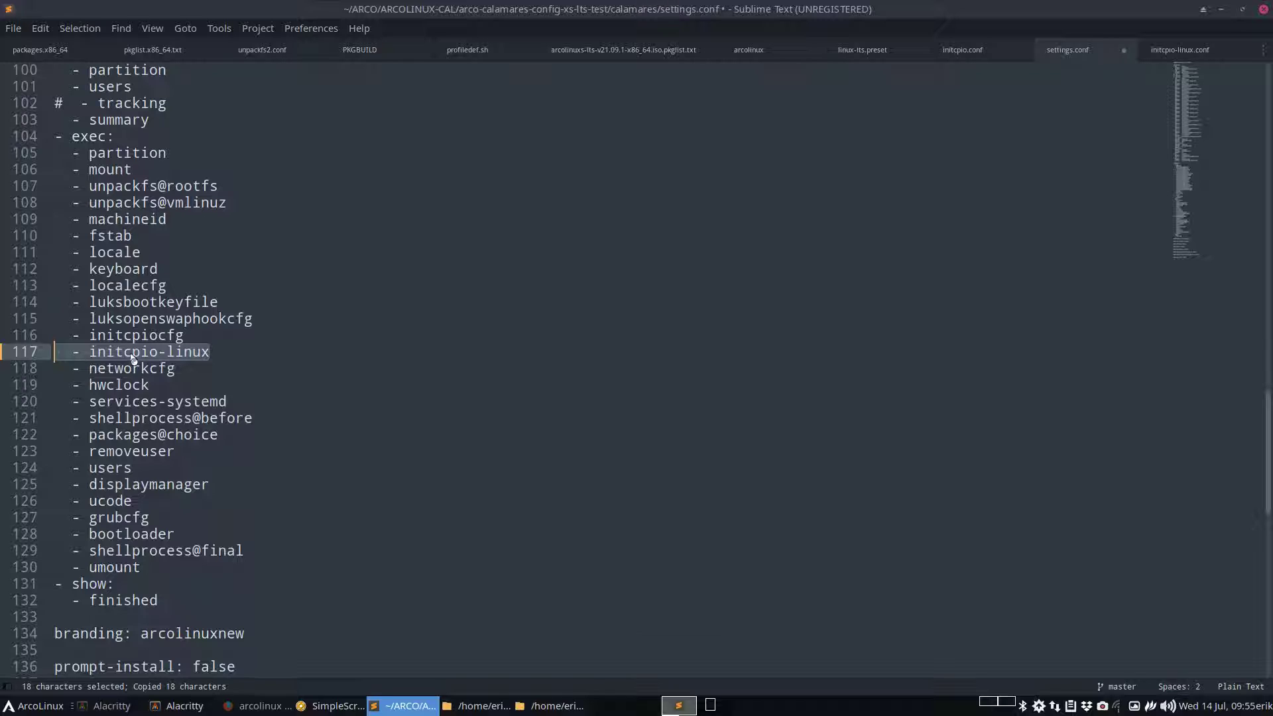
left_click(224, 352)
key("Return")
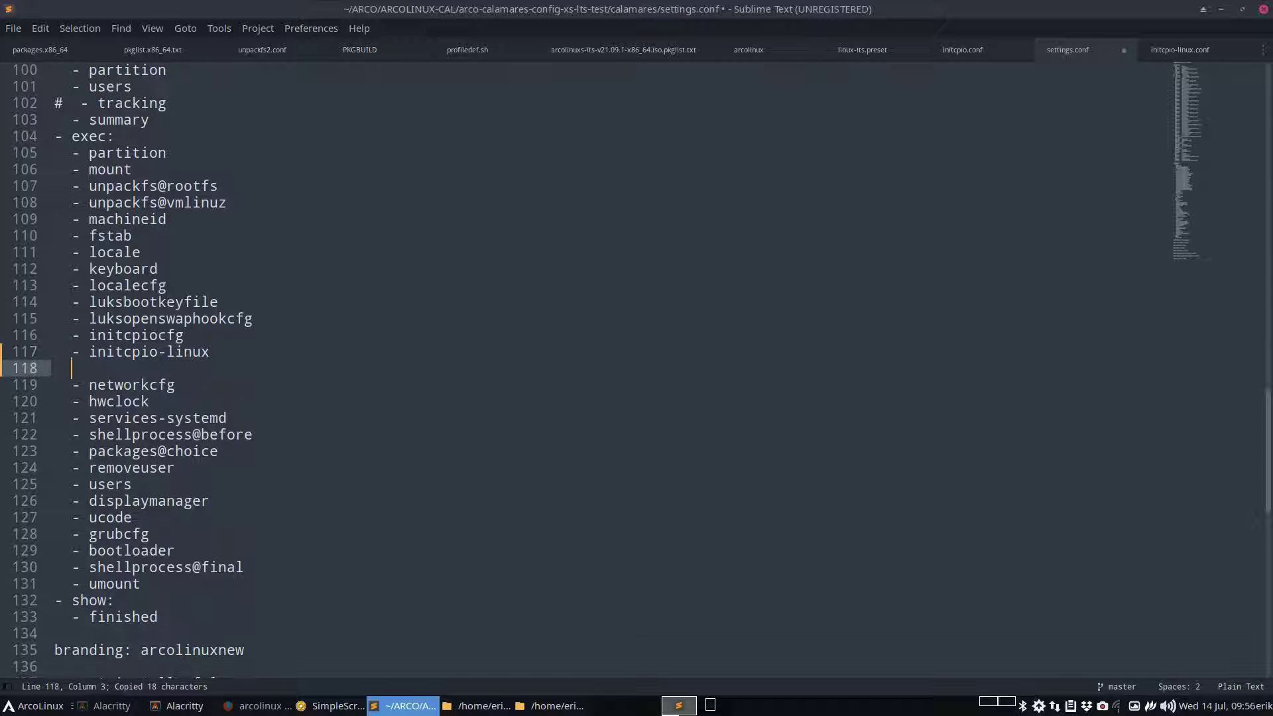
key("ctrl+v")
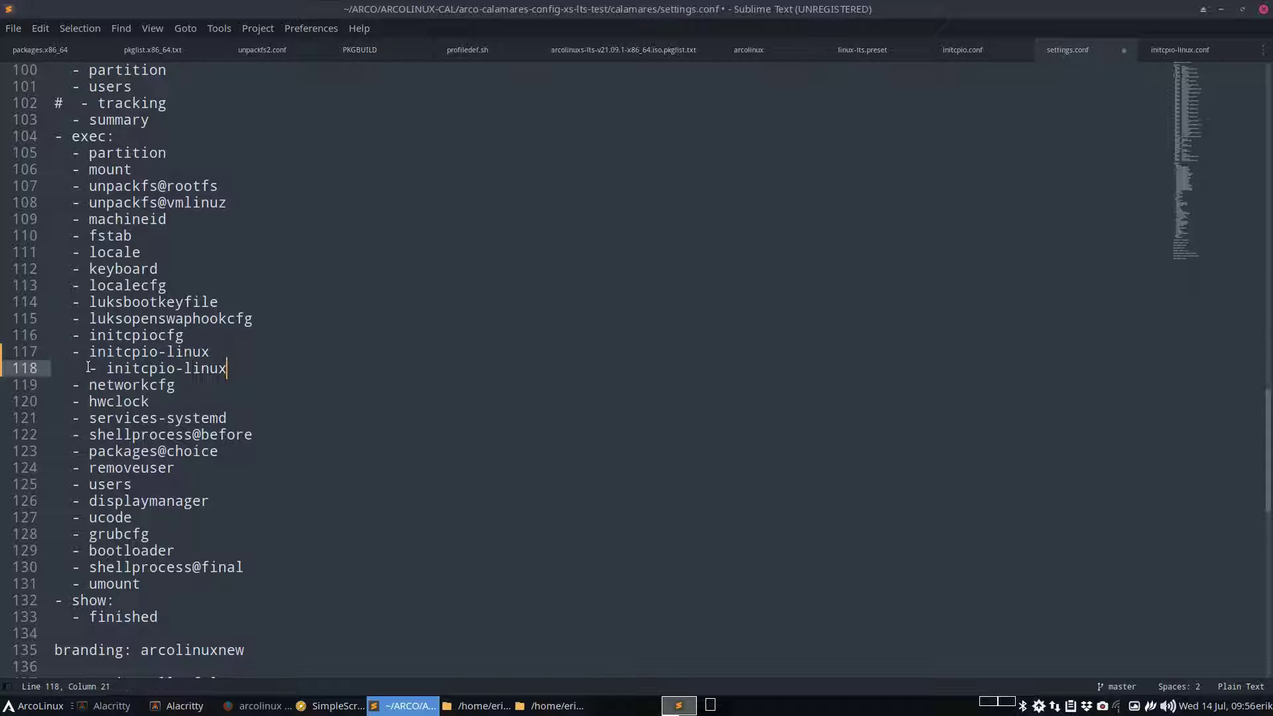
Make line 118 read '- initcpio-linux-lts' and save settings.conf
left_click(91, 368)
key("BackSpace")
left_click(224, 369)
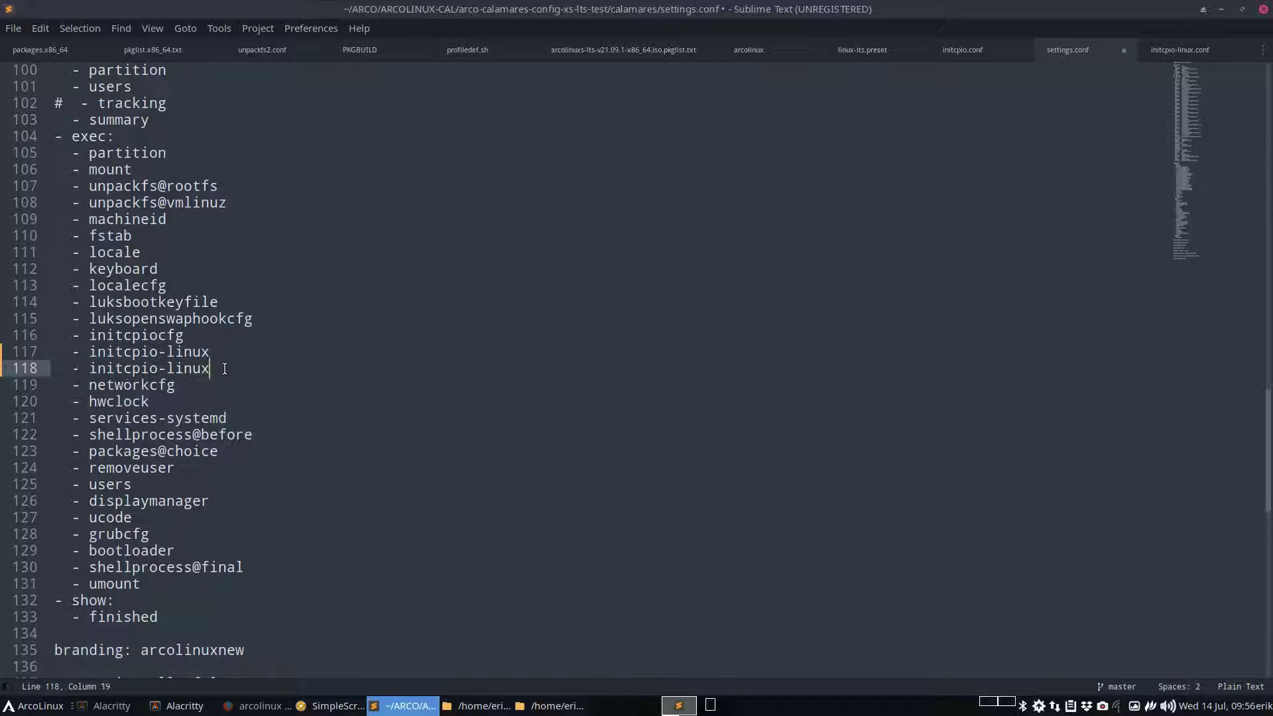
type("-lts")
key("ctrl+s")
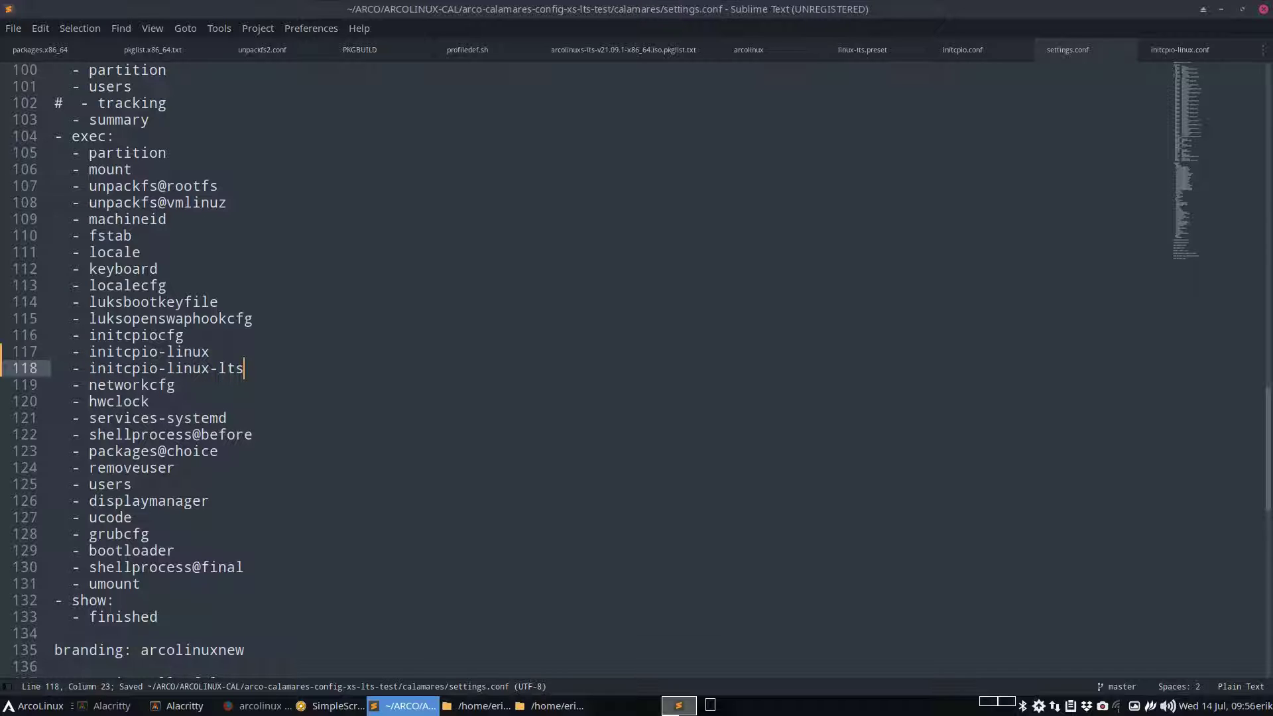
scroll(398, 371, "up", 12)
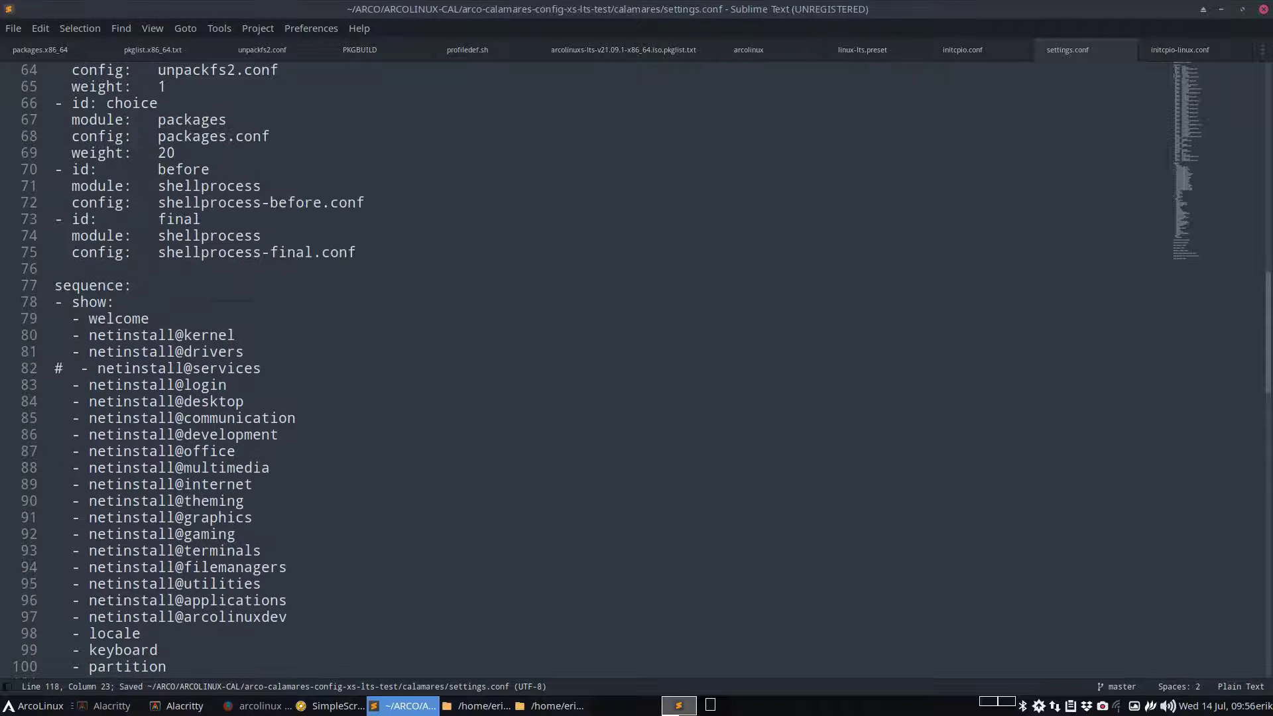
Duplicate the three-line final shellprocess instance block below line 75
scroll(242, 318, "up", 3)
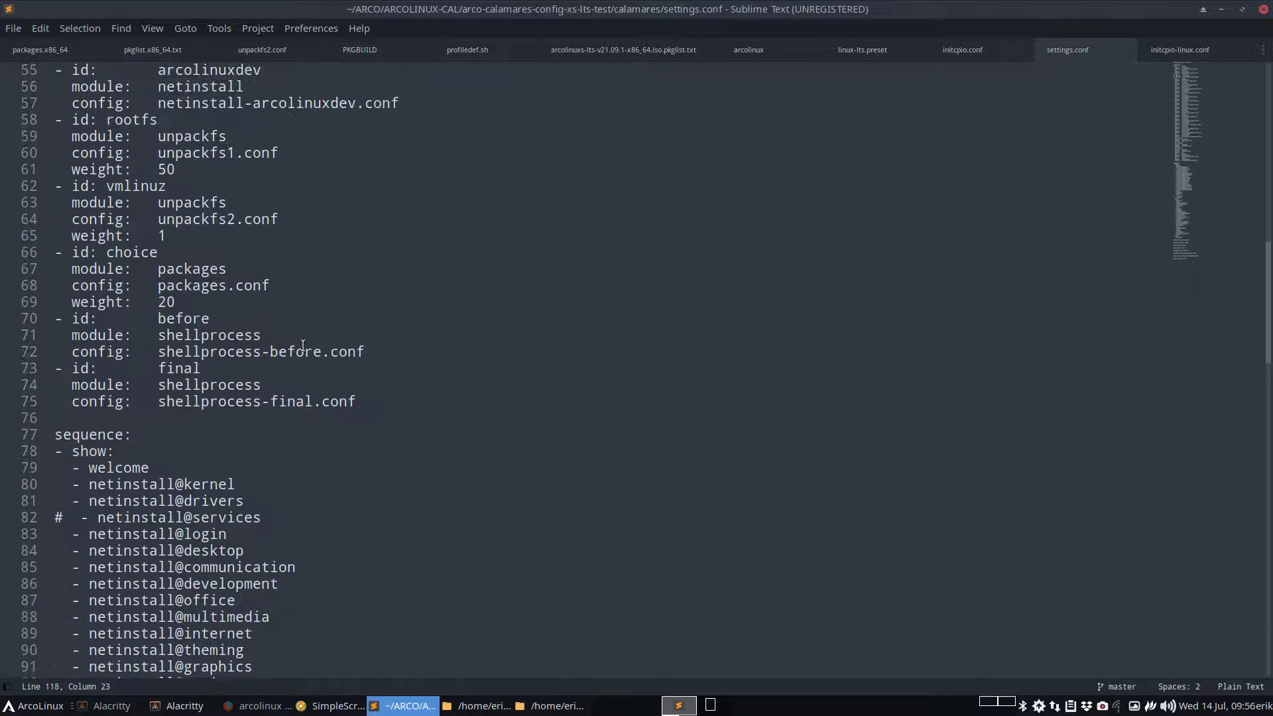
left_click_drag(363, 390, 1, 369)
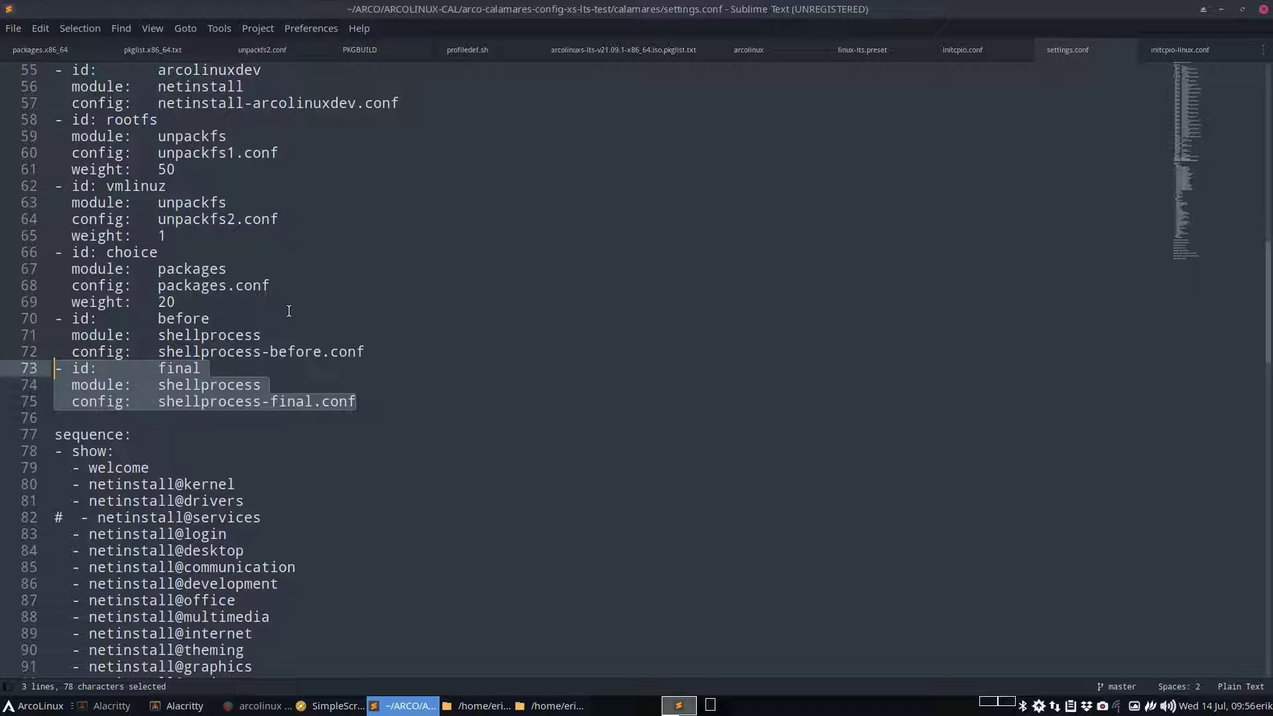
key("ctrl+c")
left_click(396, 402)
key("Return")
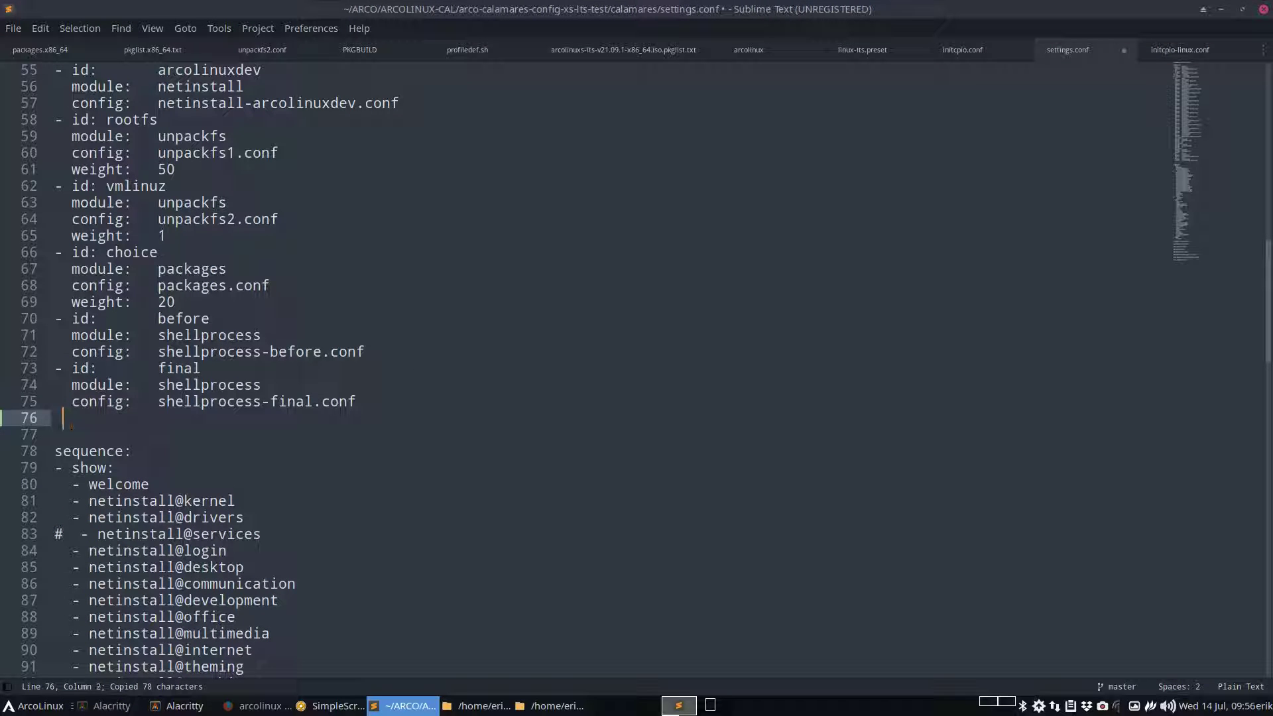
key("BackSpace")
key("ctrl+v")
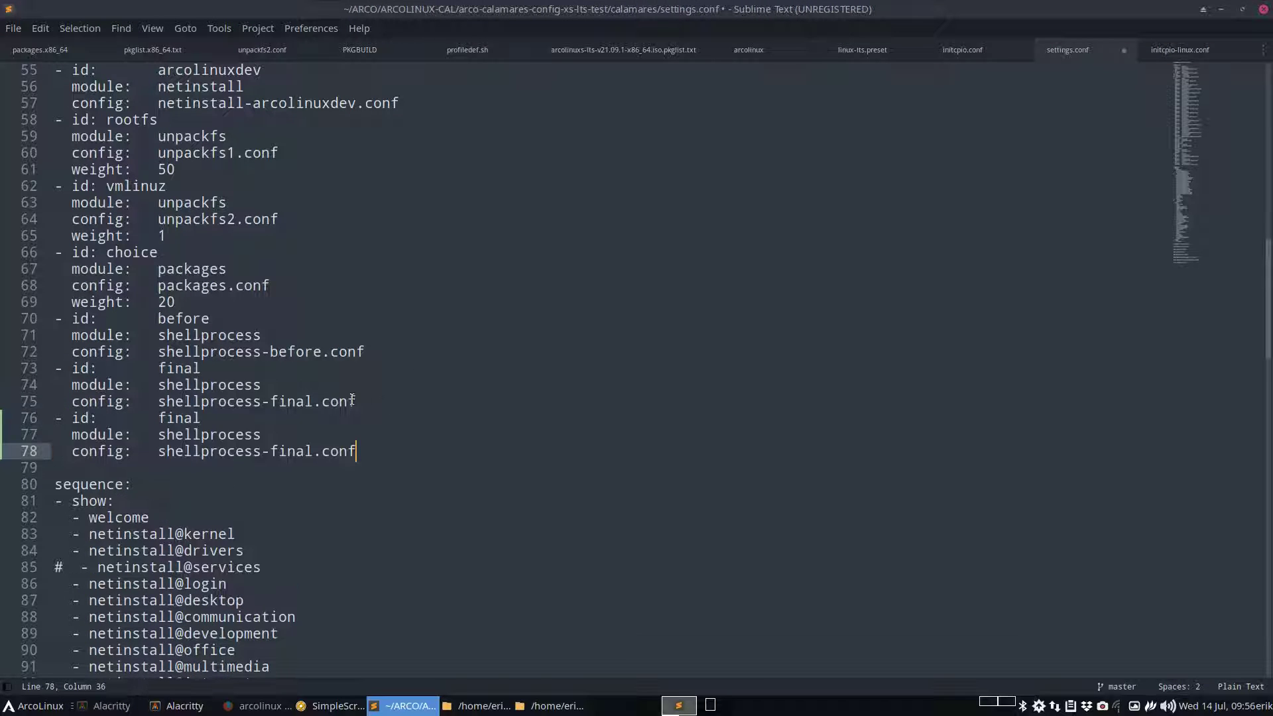
Change the copied block's id from final to linux
double_click(179, 418)
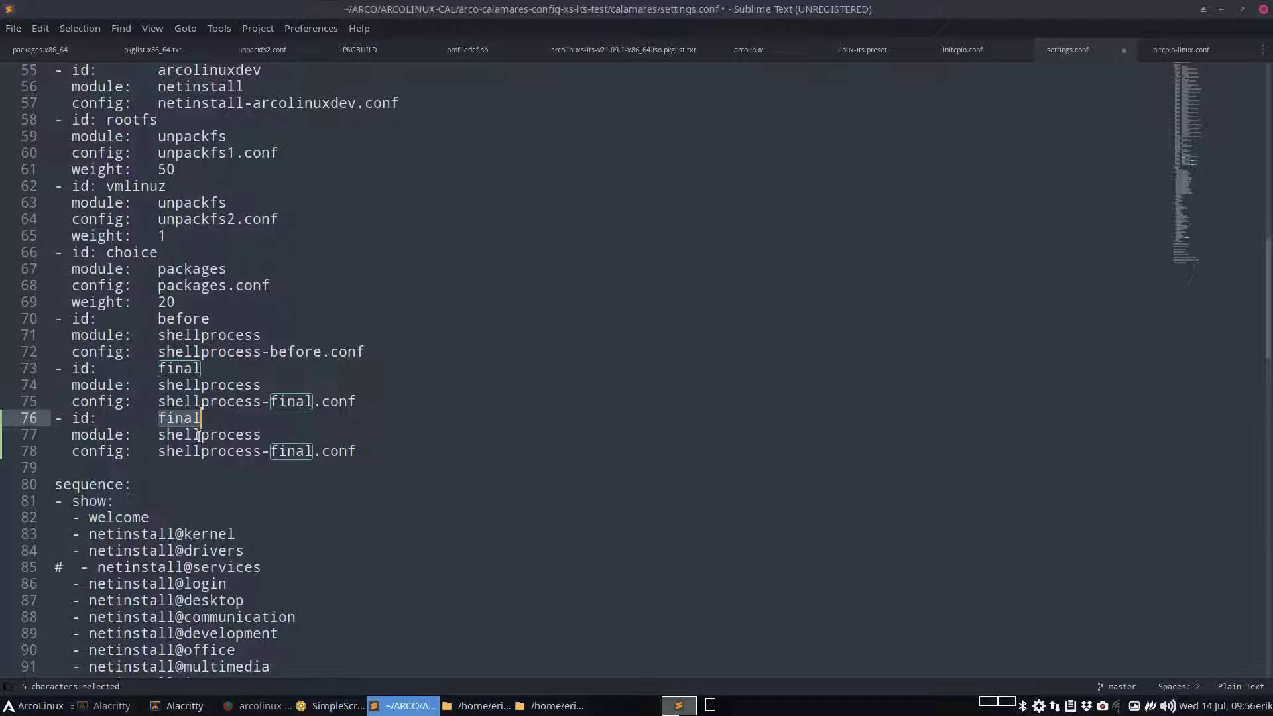
scroll(199, 436, "down", 2)
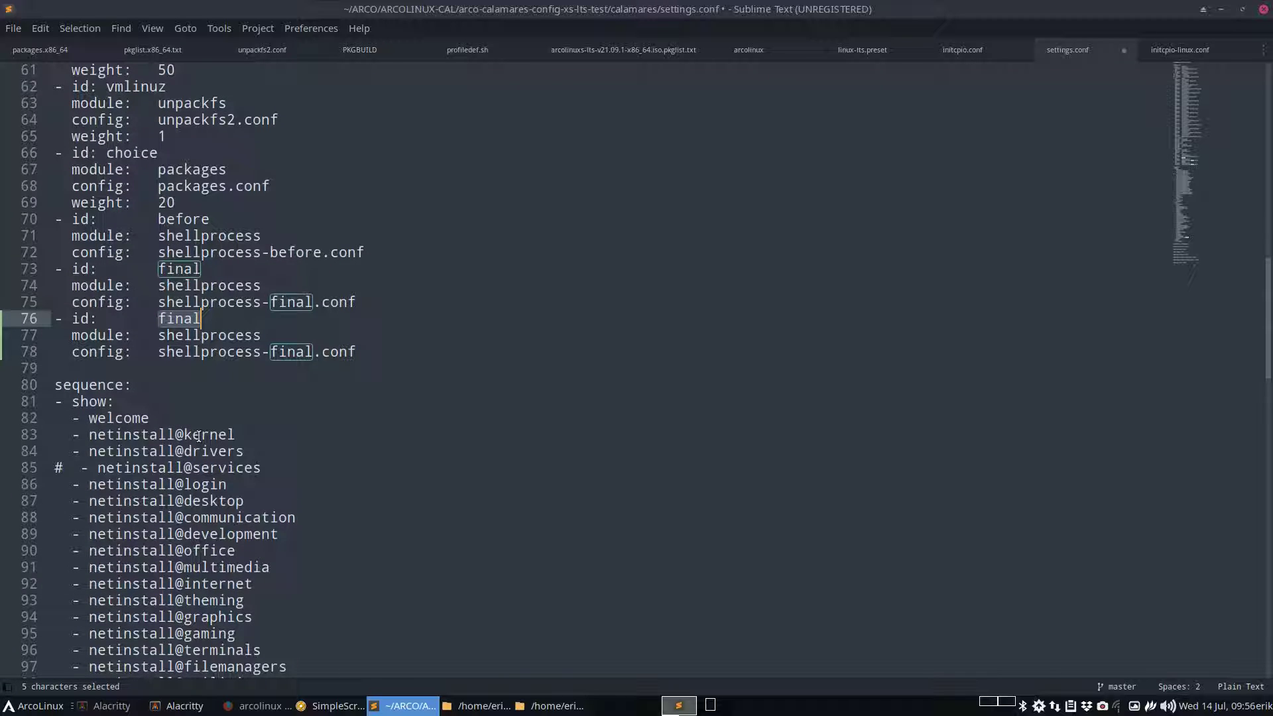
type("linux")
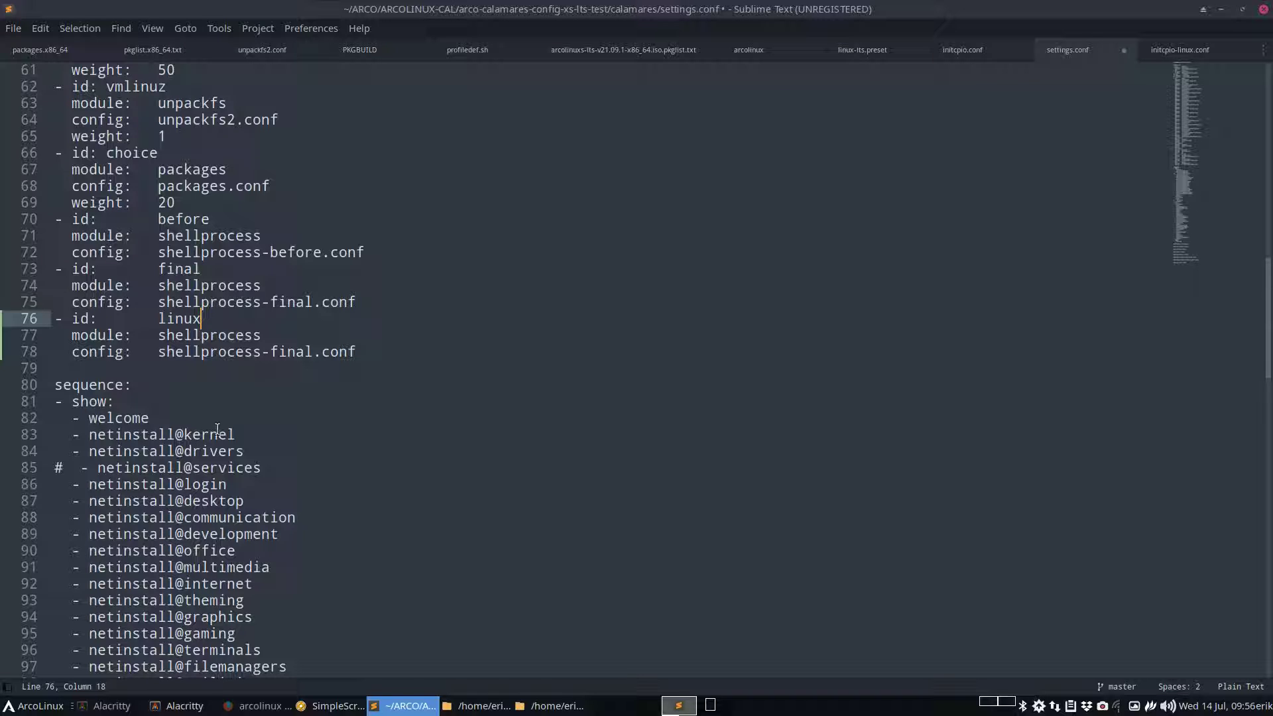
scroll(219, 433, "down", 2)
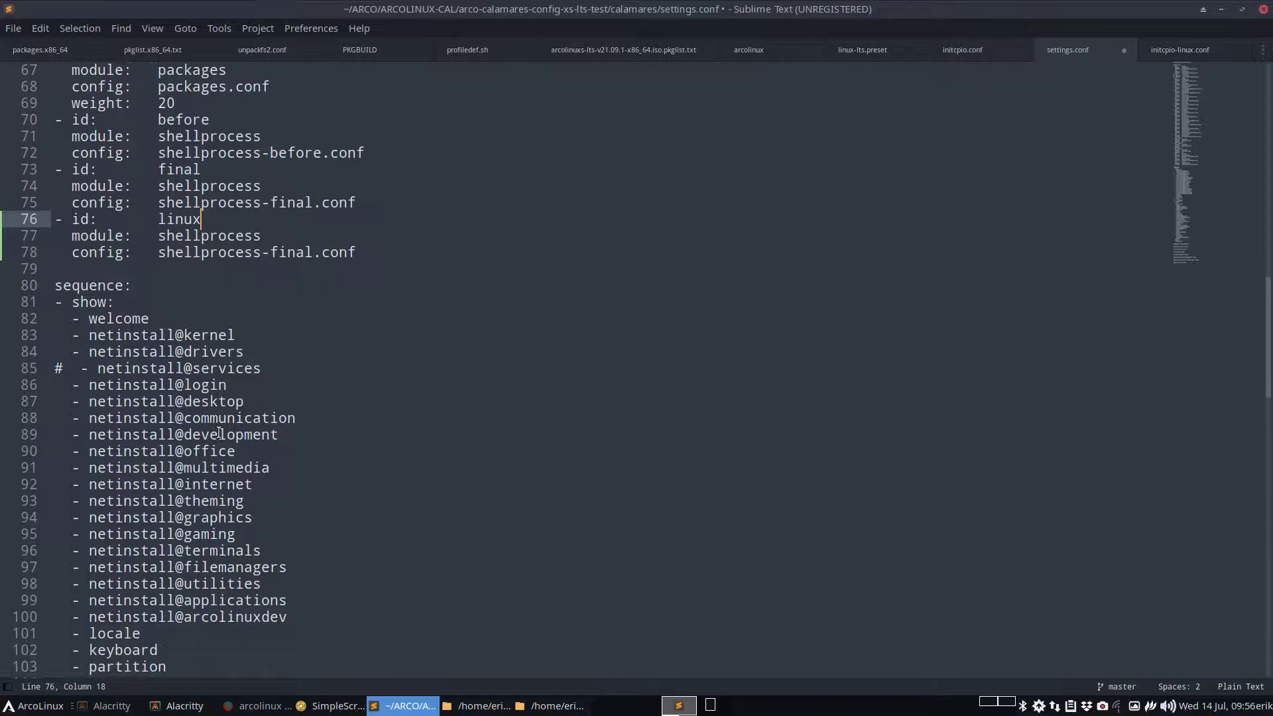
Set the new block's module from shellprocess to initcpio
double_click(196, 235)
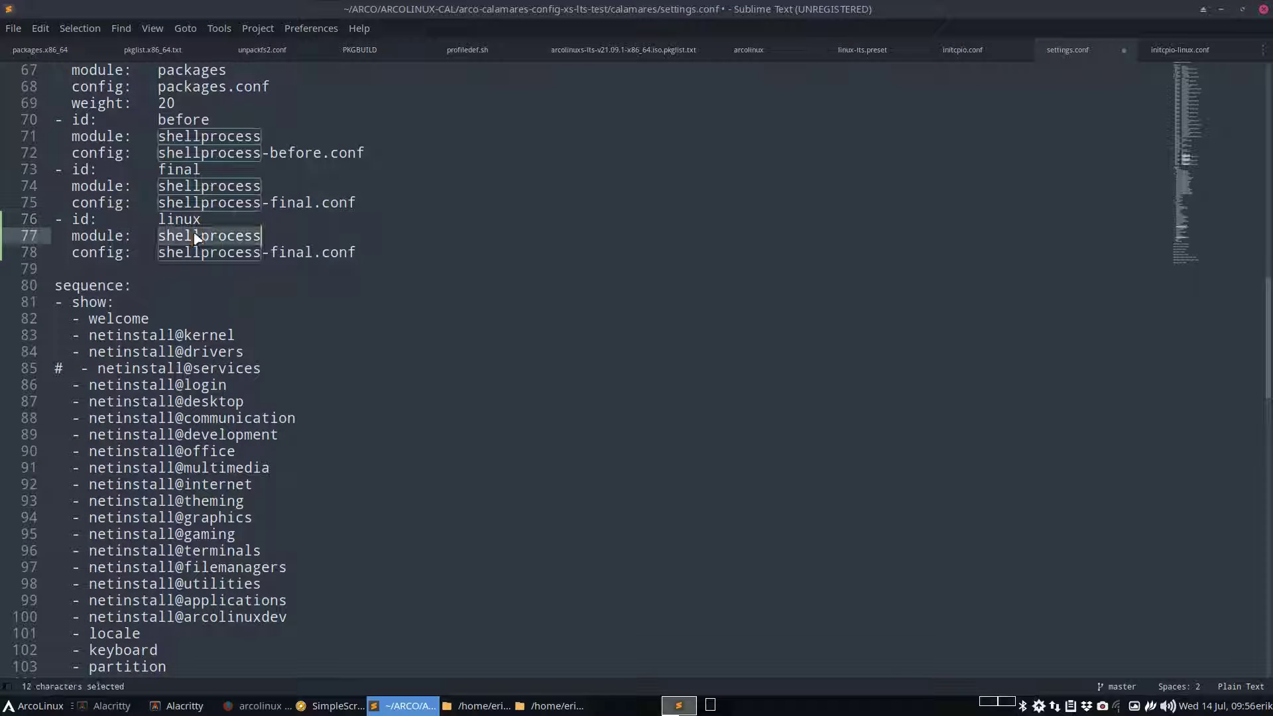
scroll(278, 391, "down", 5)
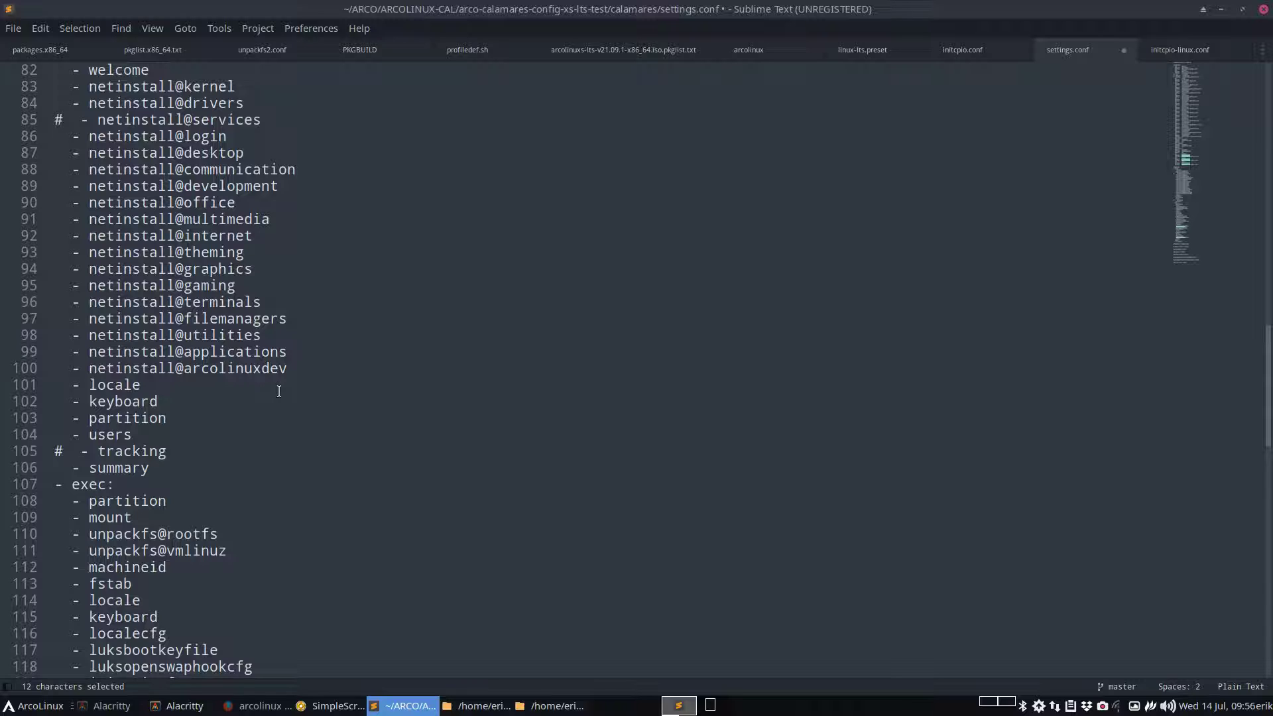
scroll(278, 391, "up", 4)
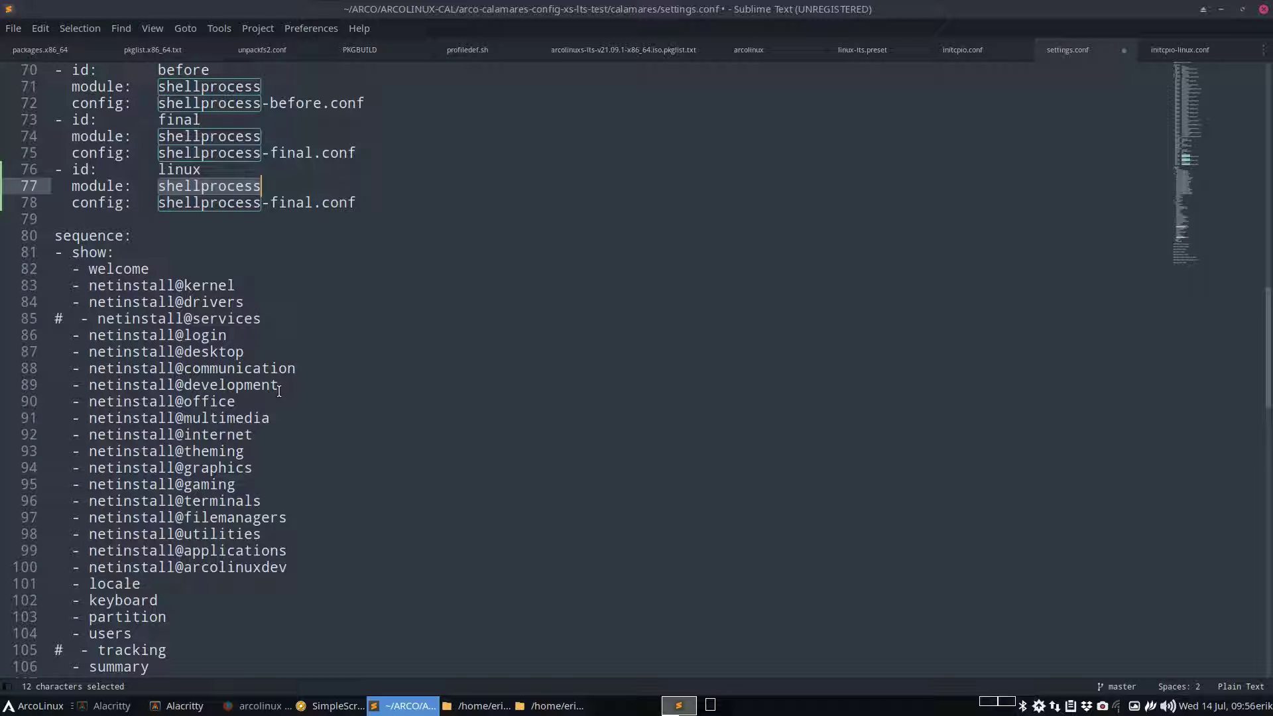
scroll(278, 391, "up", 6)
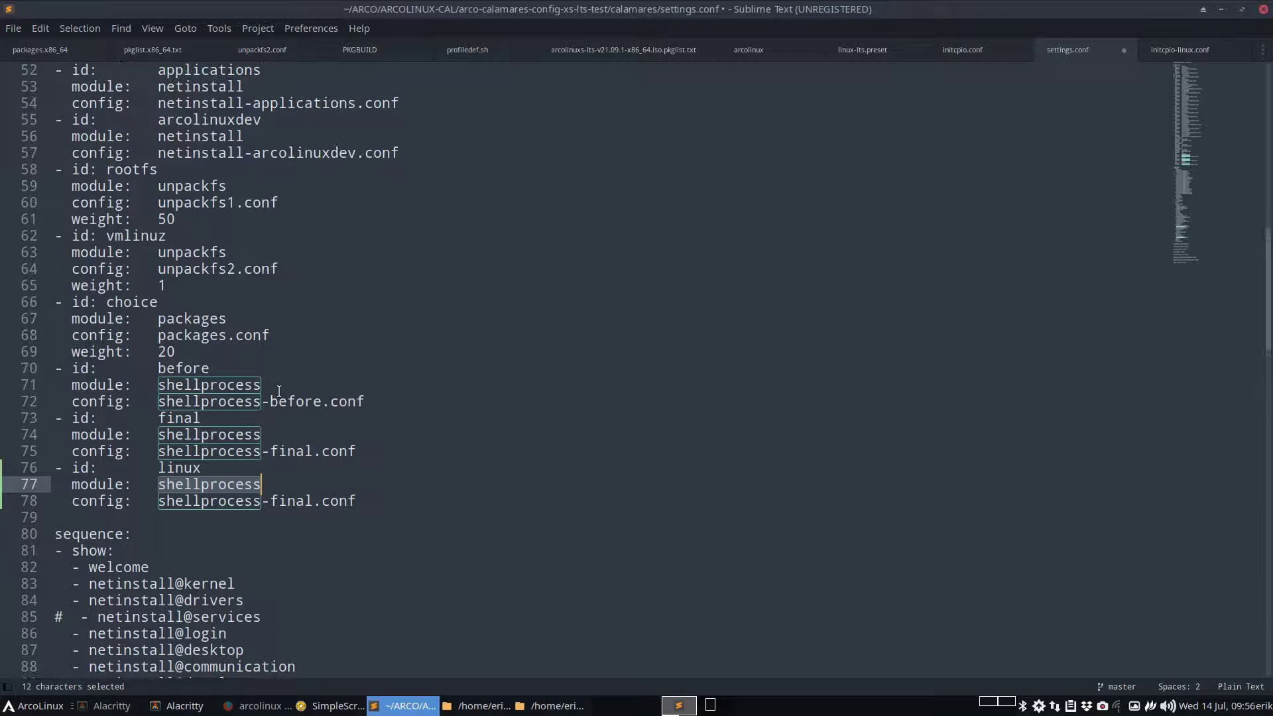
scroll(279, 391, "down", 8)
scroll(279, 392, "down", 5)
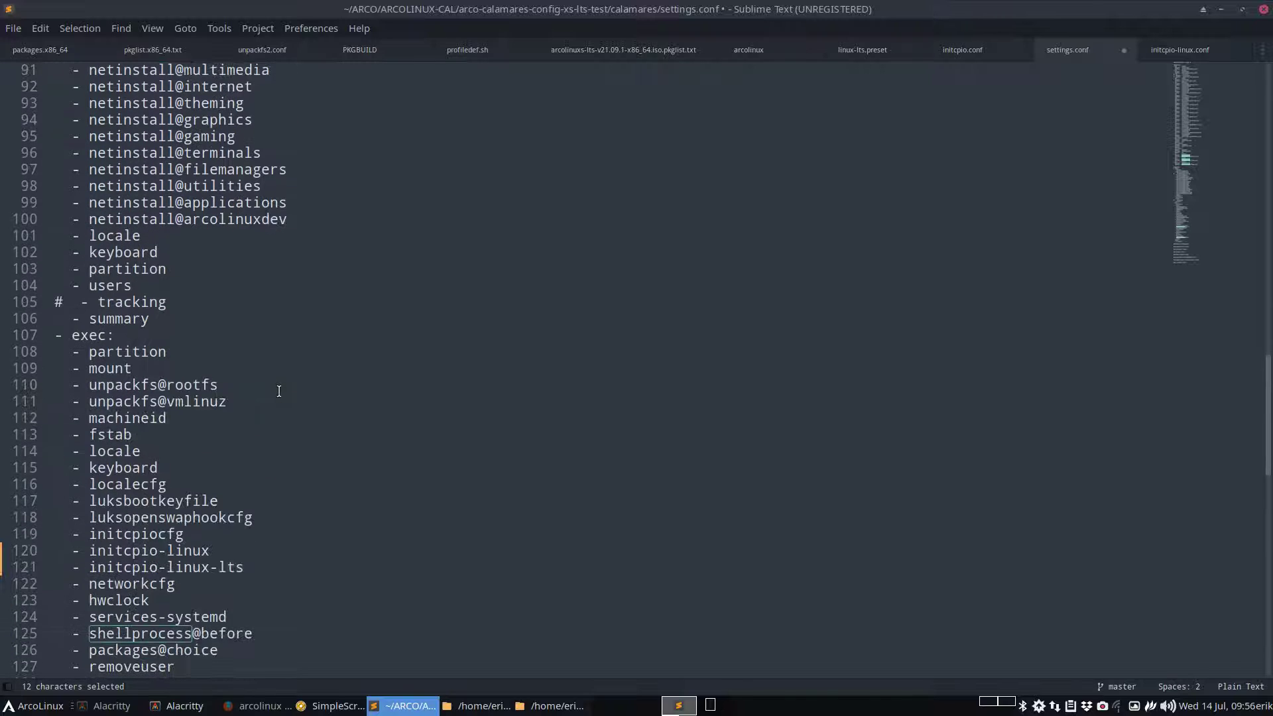
scroll(278, 391, "down", 3)
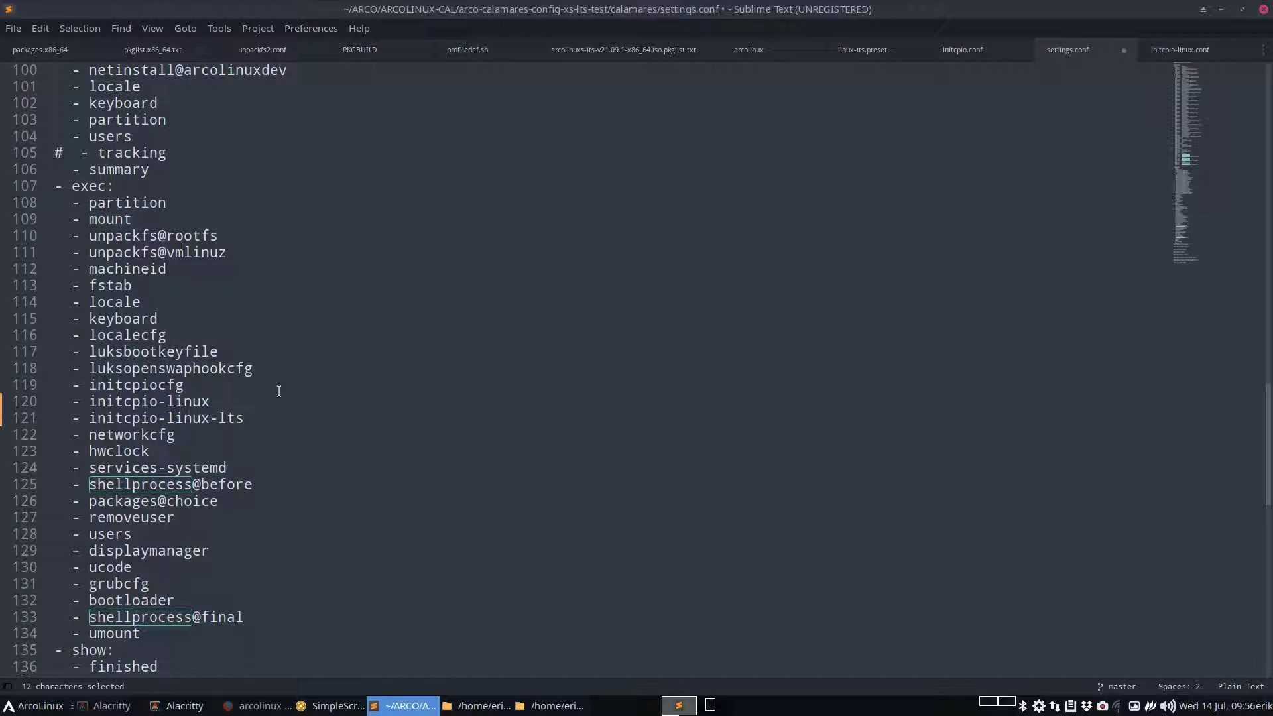
scroll(279, 391, "up", 15)
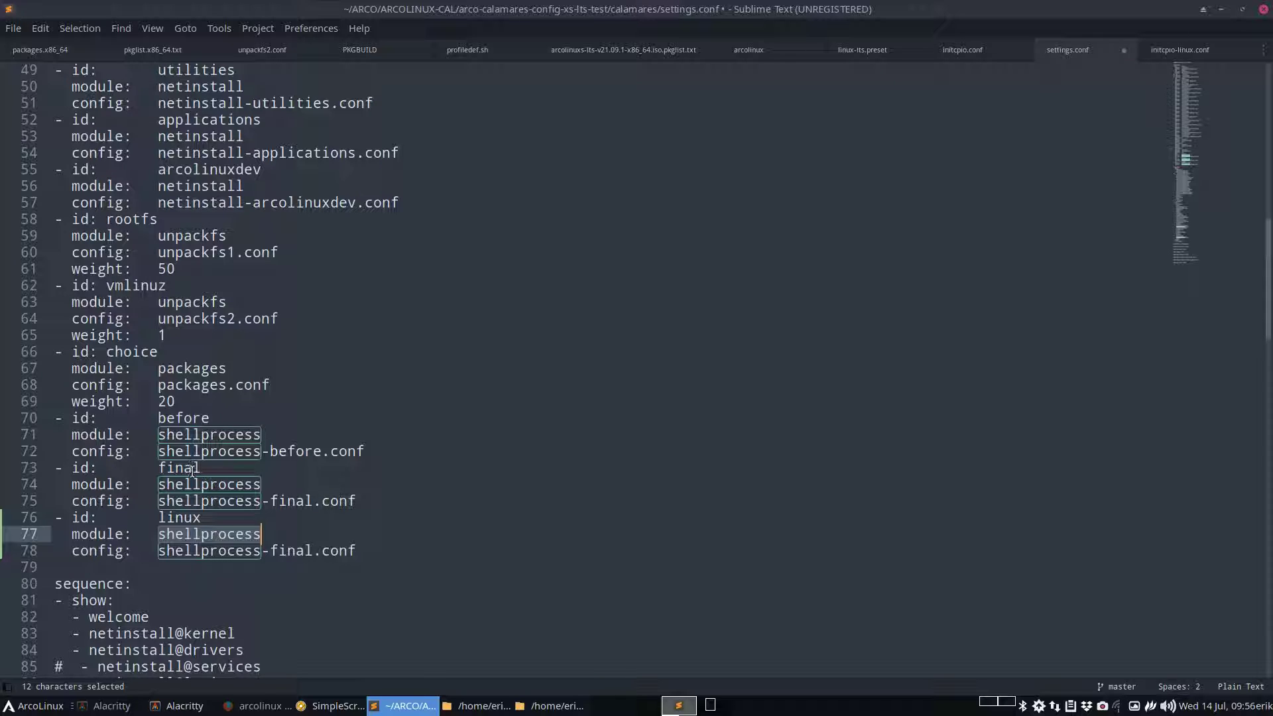
type("ini")
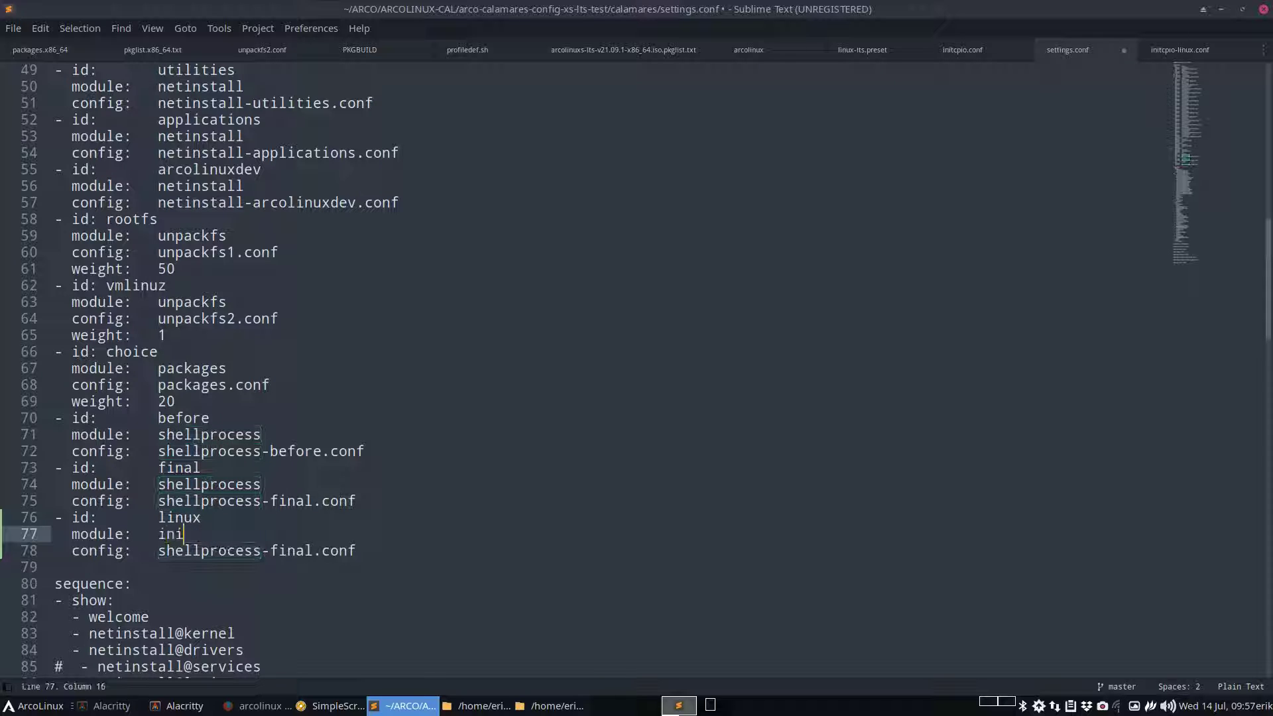
type("tcpio")
Change the block's config file name to initcpio-linux.conf
double_click(221, 552)
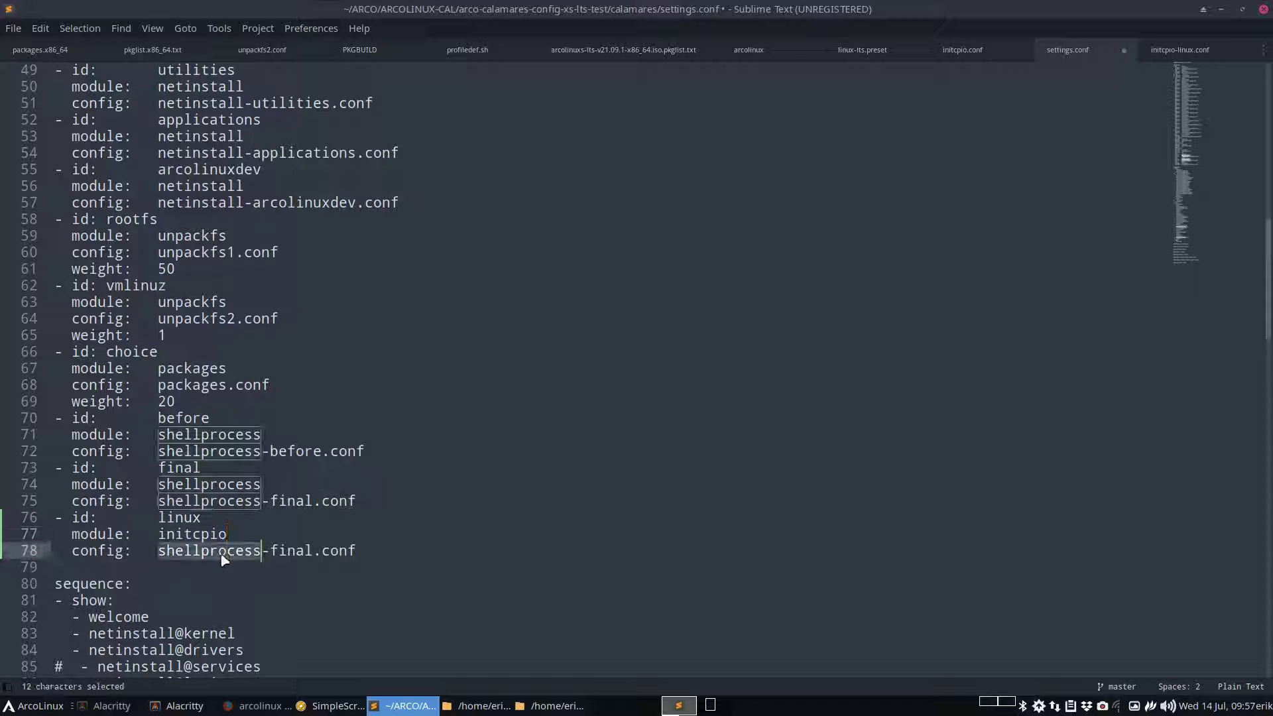
type("initi")
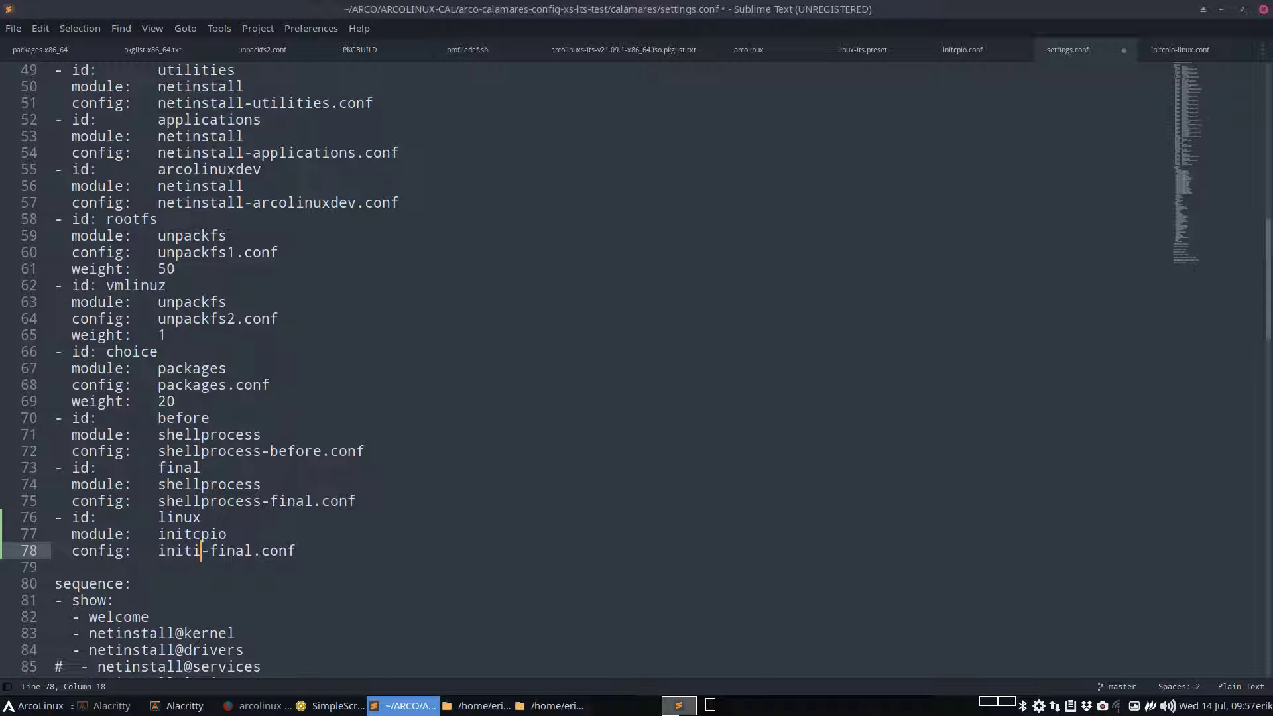
key("BackSpace")
type("cpio")
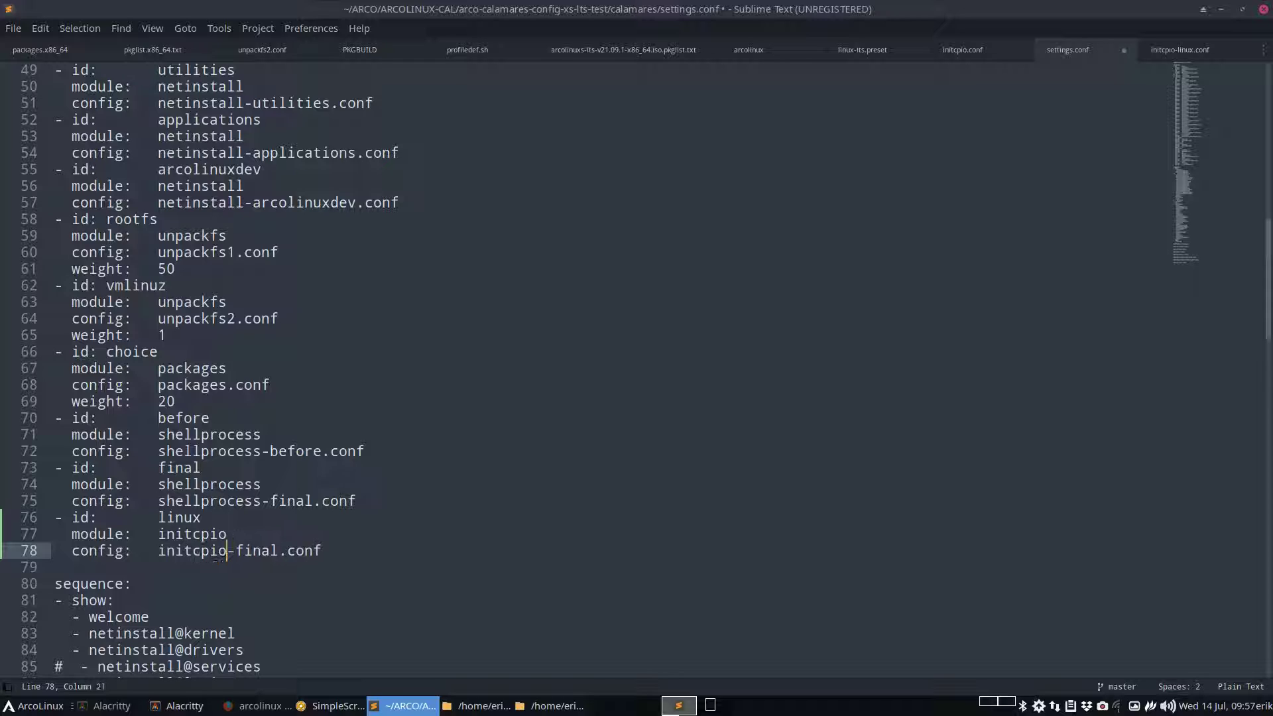
key("Right")
key("Delete")
key("Delete")
key("Delete")
key("Delete")
key("Delete")
type("linux")
Copy the linux instance block and paste a duplicate starting at line 79
left_click_drag(335, 552, 60, 509)
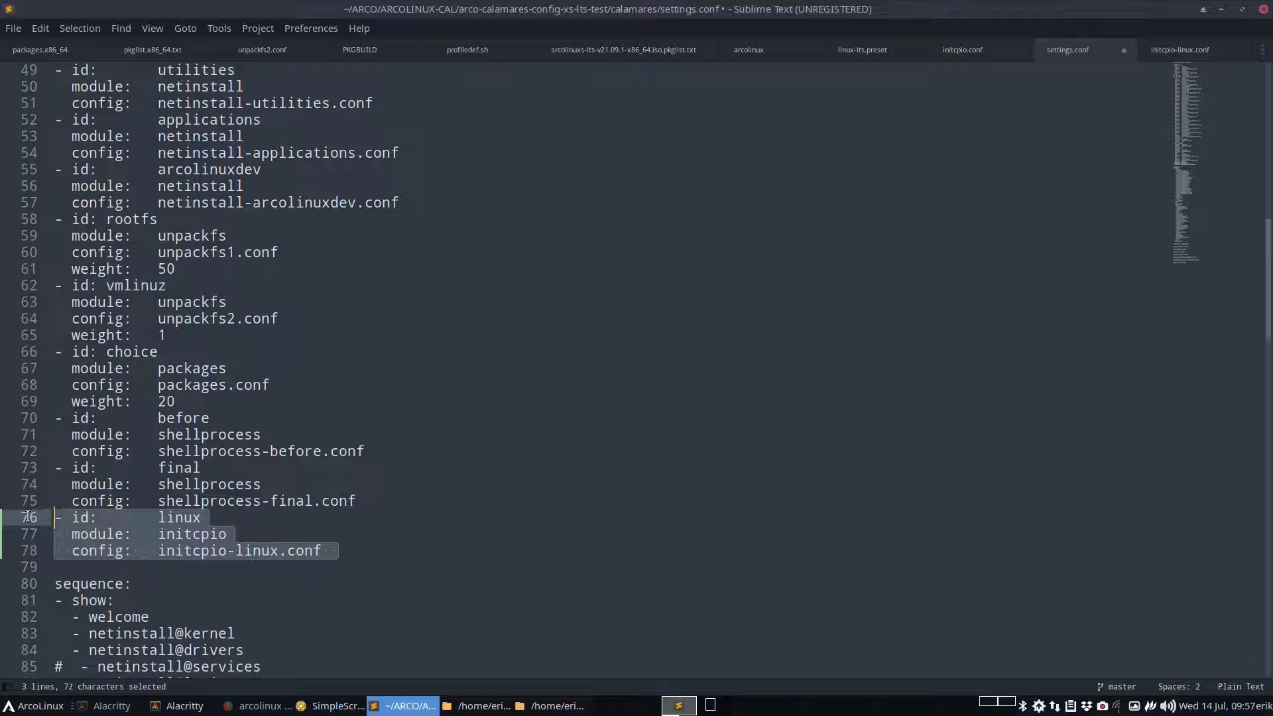
key("ctrl+c")
left_click(350, 550)
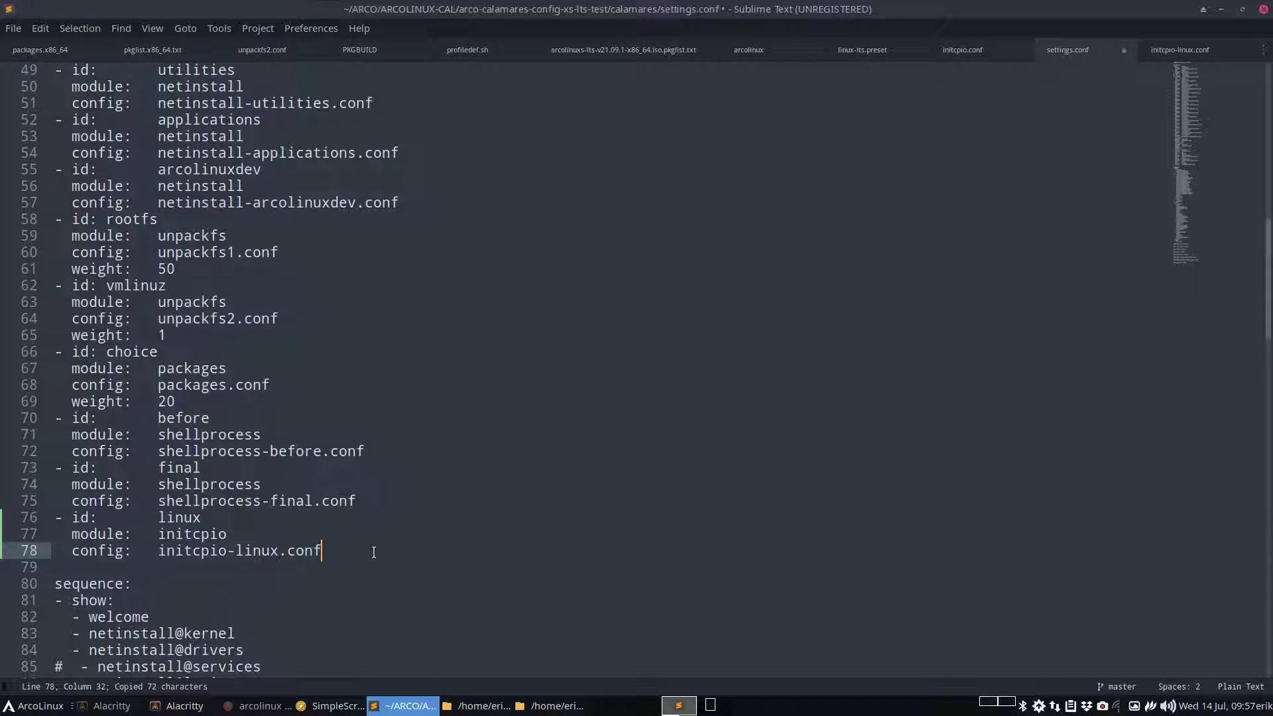
left_click_drag(340, 550, 40, 525)
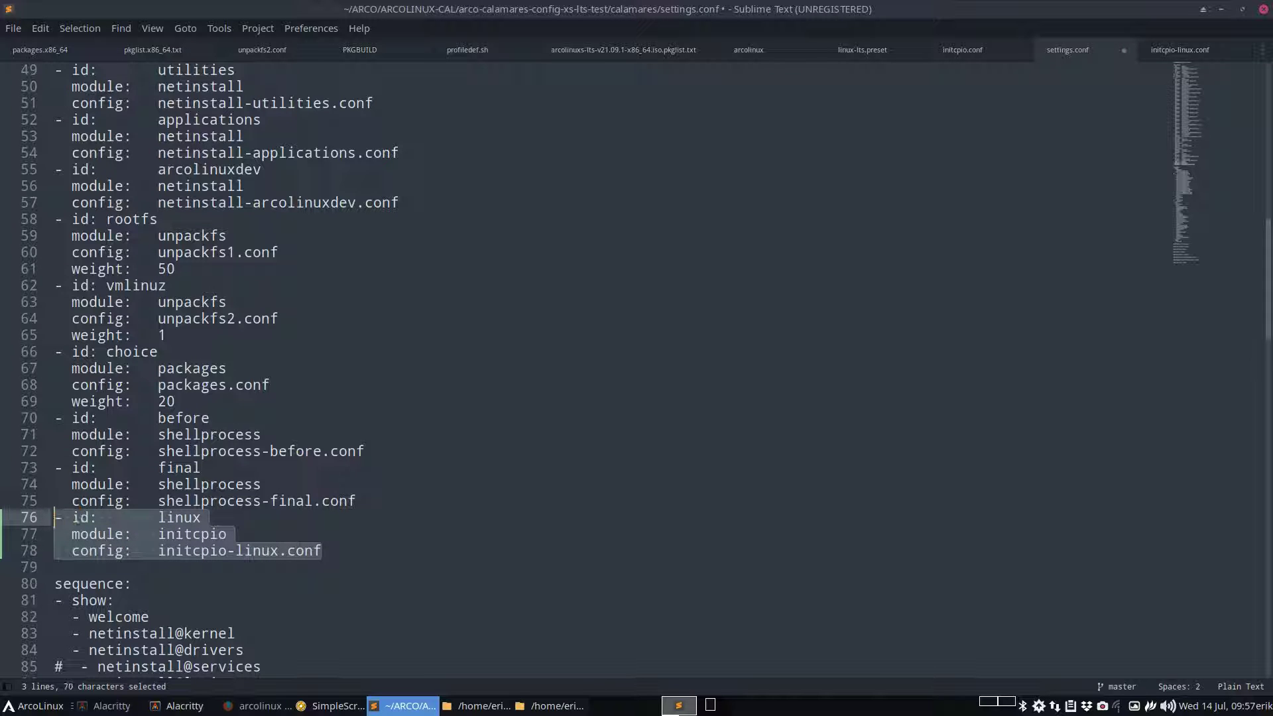
key("ctrl+c")
left_click(239, 536)
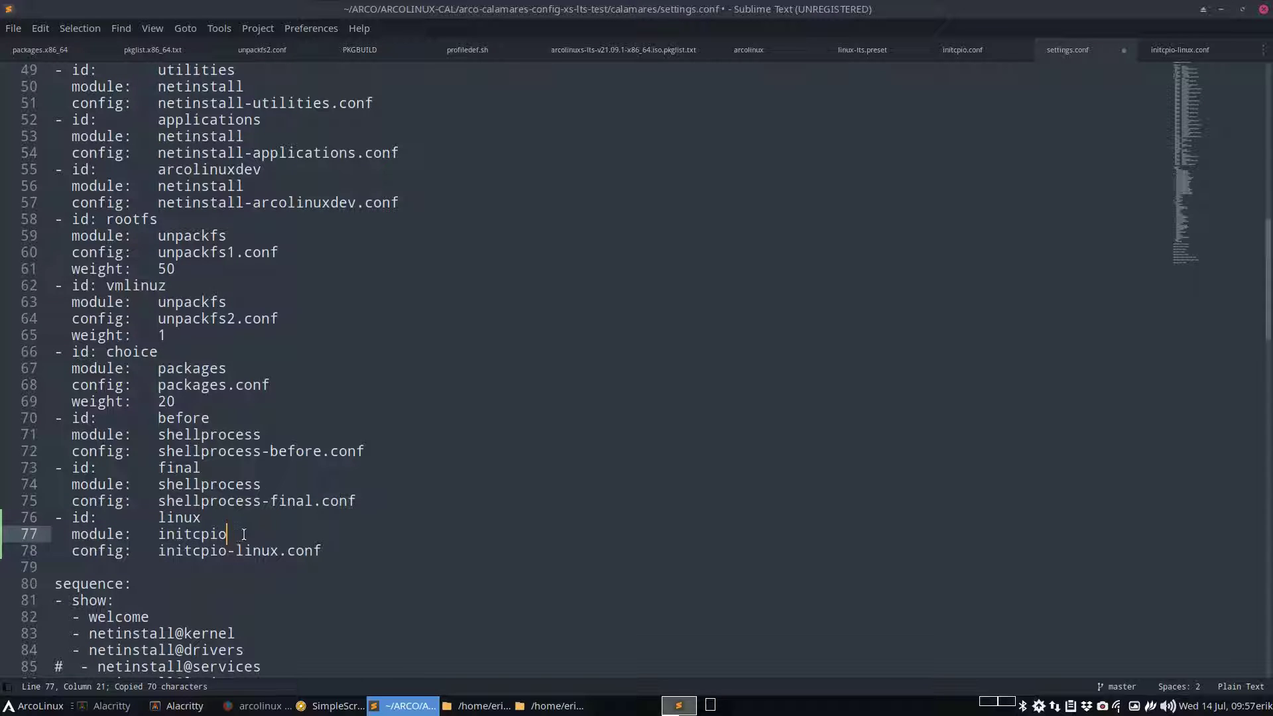
left_click(238, 515)
left_click(111, 552)
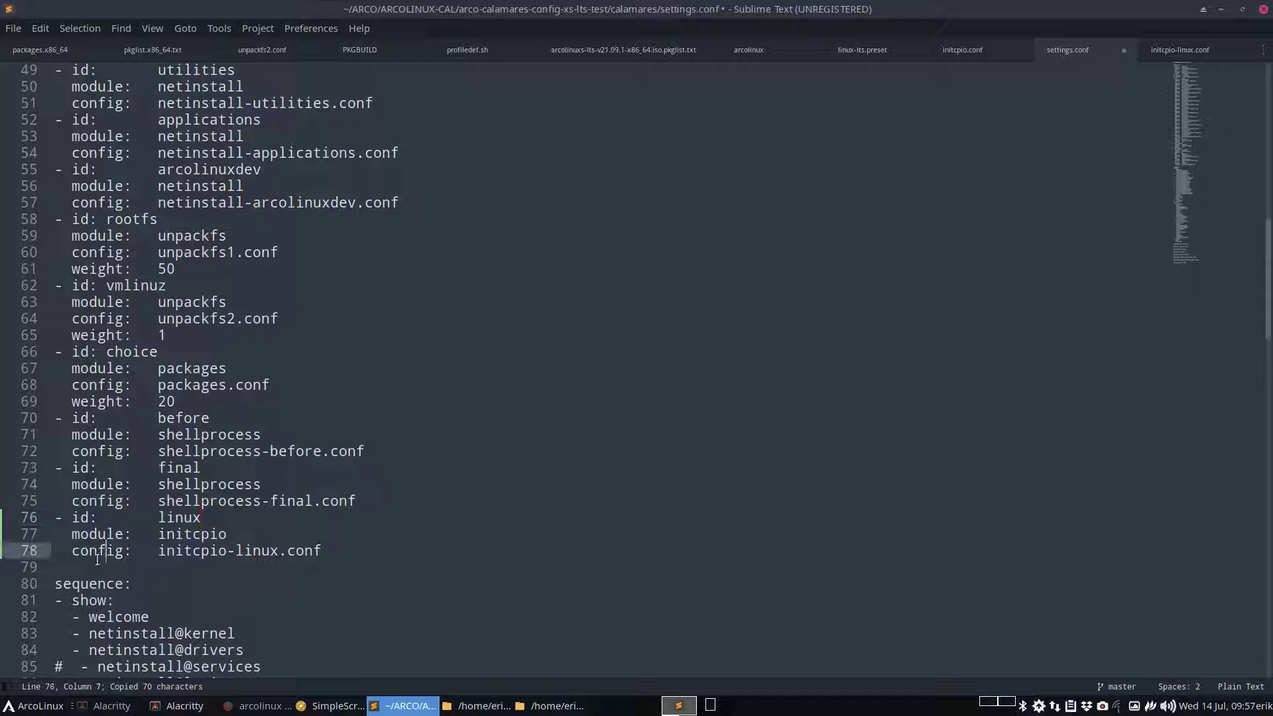
left_click(76, 565)
key("BackSpace")
key("BackSpace")
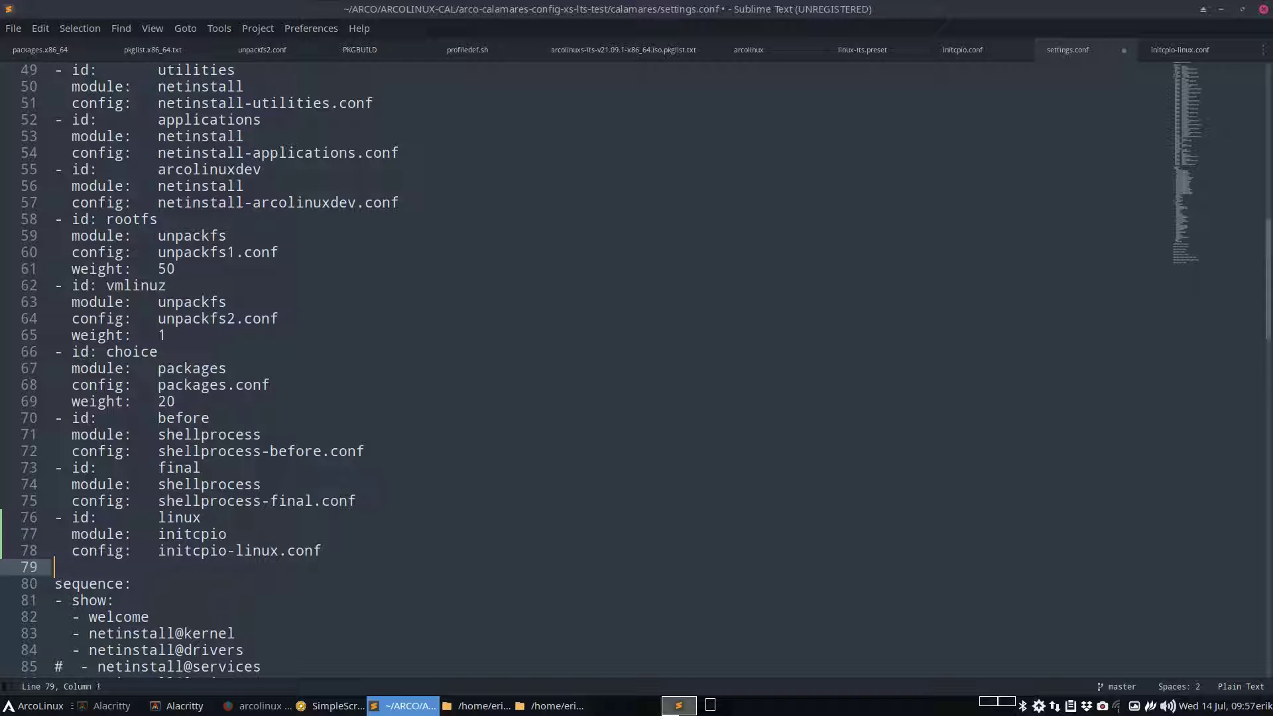
key("Return")
key("Up")
key("ctrl+v")
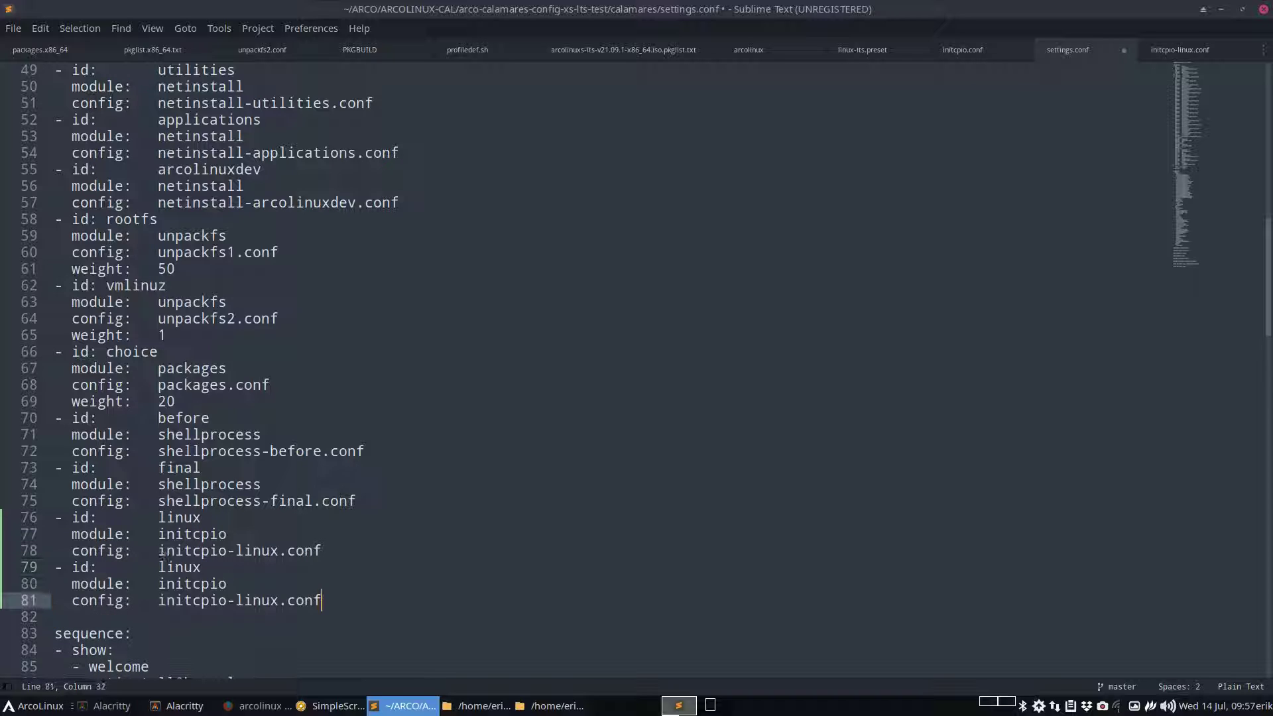
Append -lts to the copy's id and config name (initcpio-linux-lts.conf), then save
left_click(210, 565)
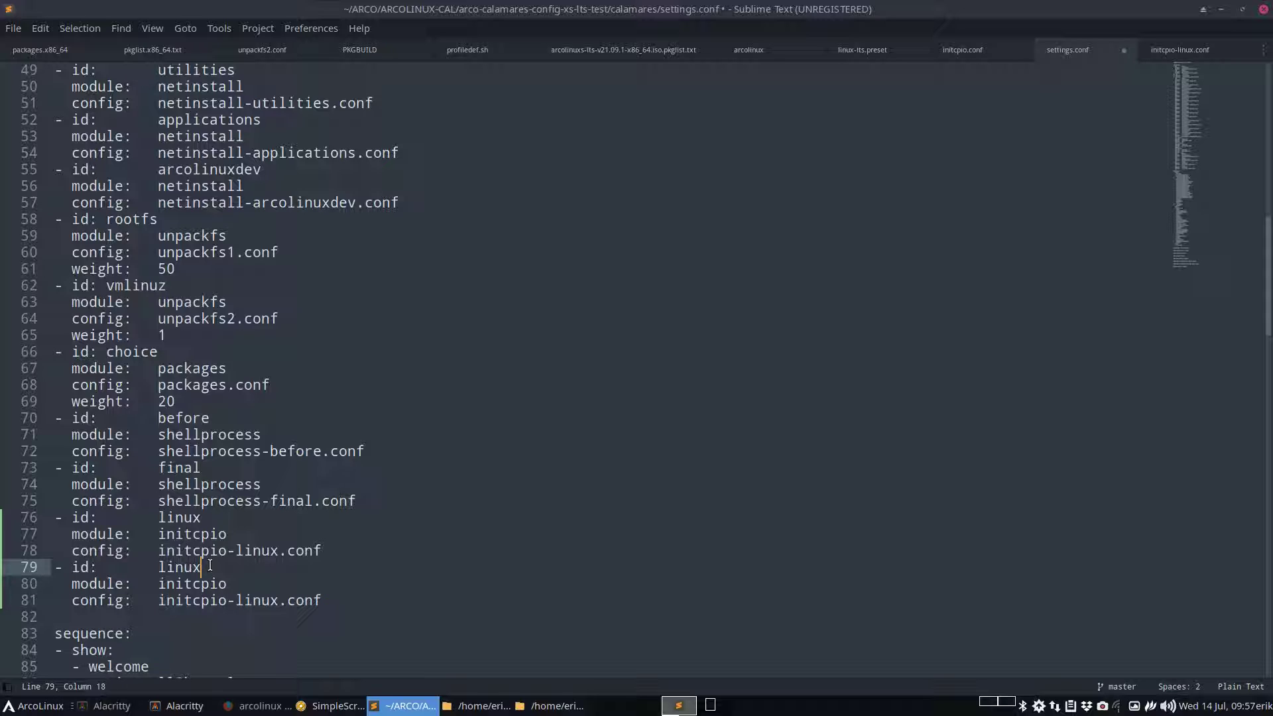
type("-lts")
left_click(278, 600)
type("-lts")
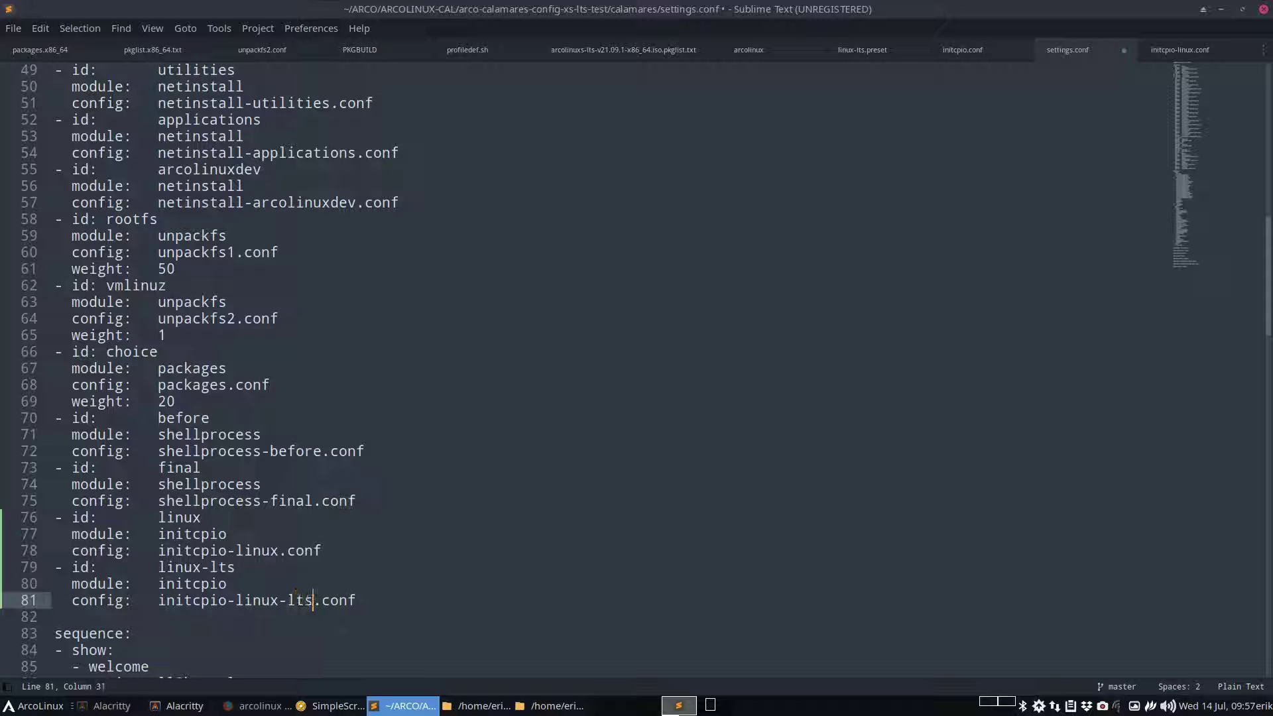
key("ctrl+s")
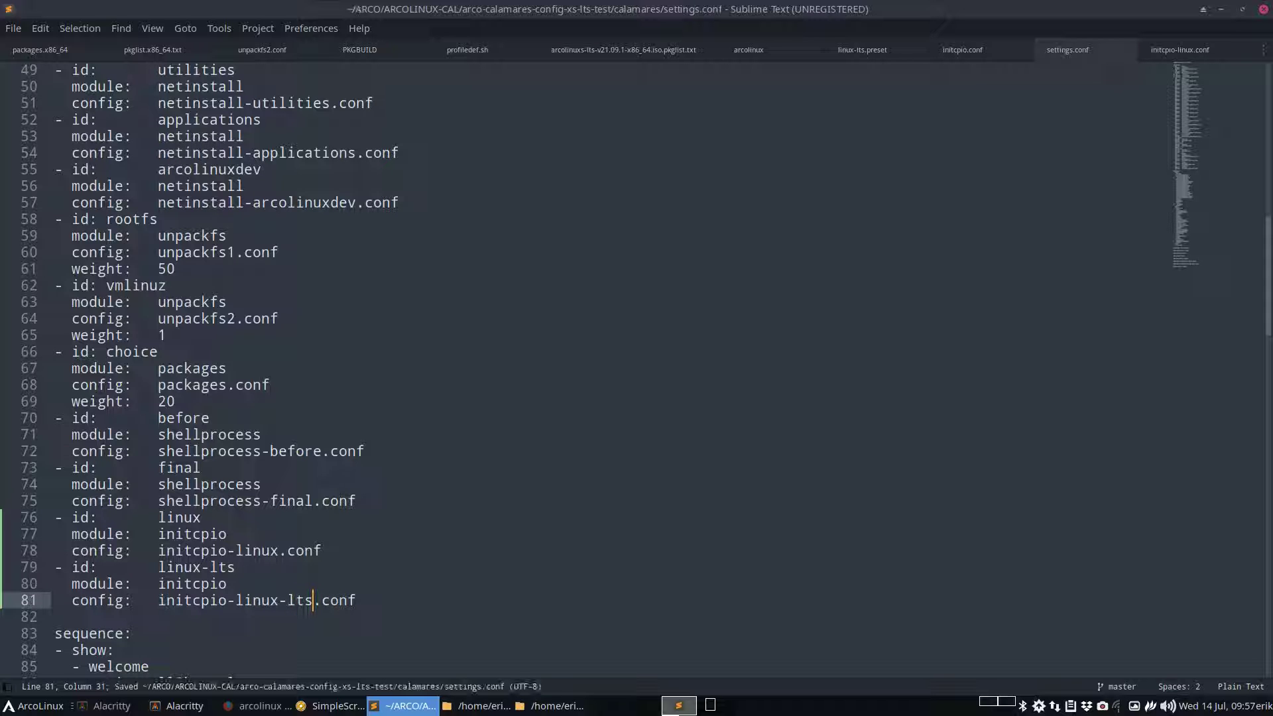
scroll(277, 600, "down", 3)
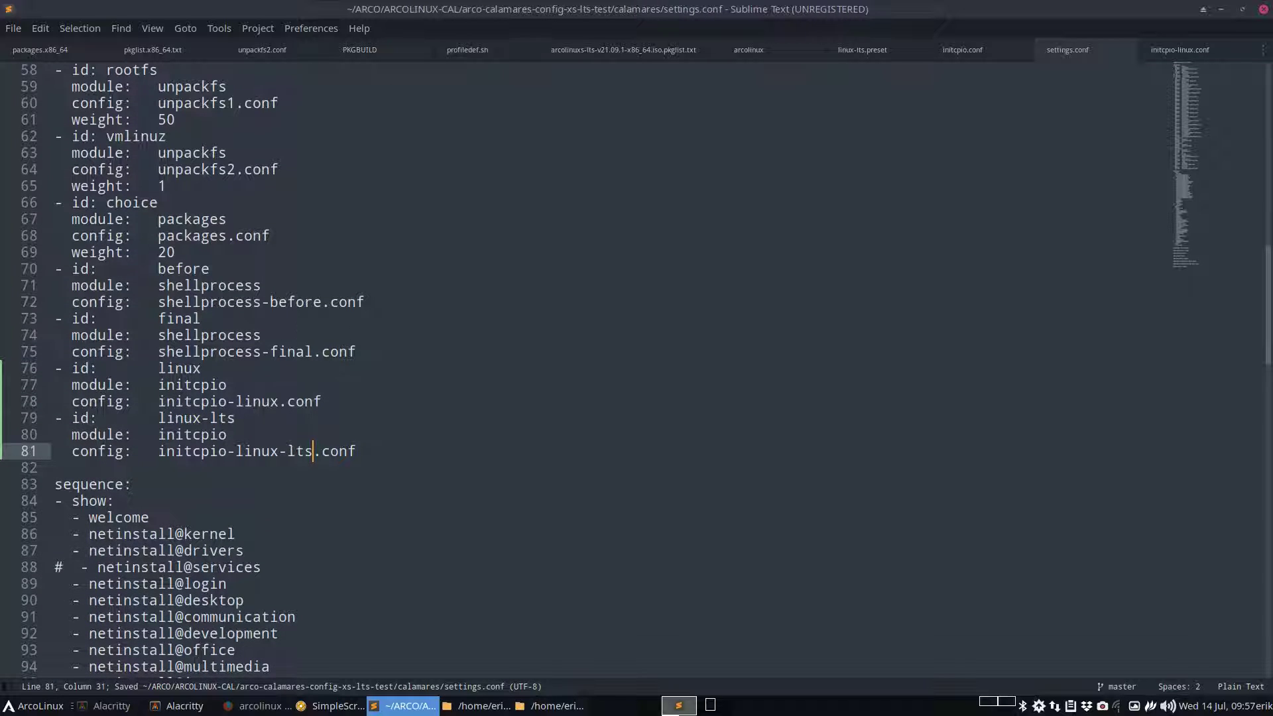
scroll(278, 600, "down", 16)
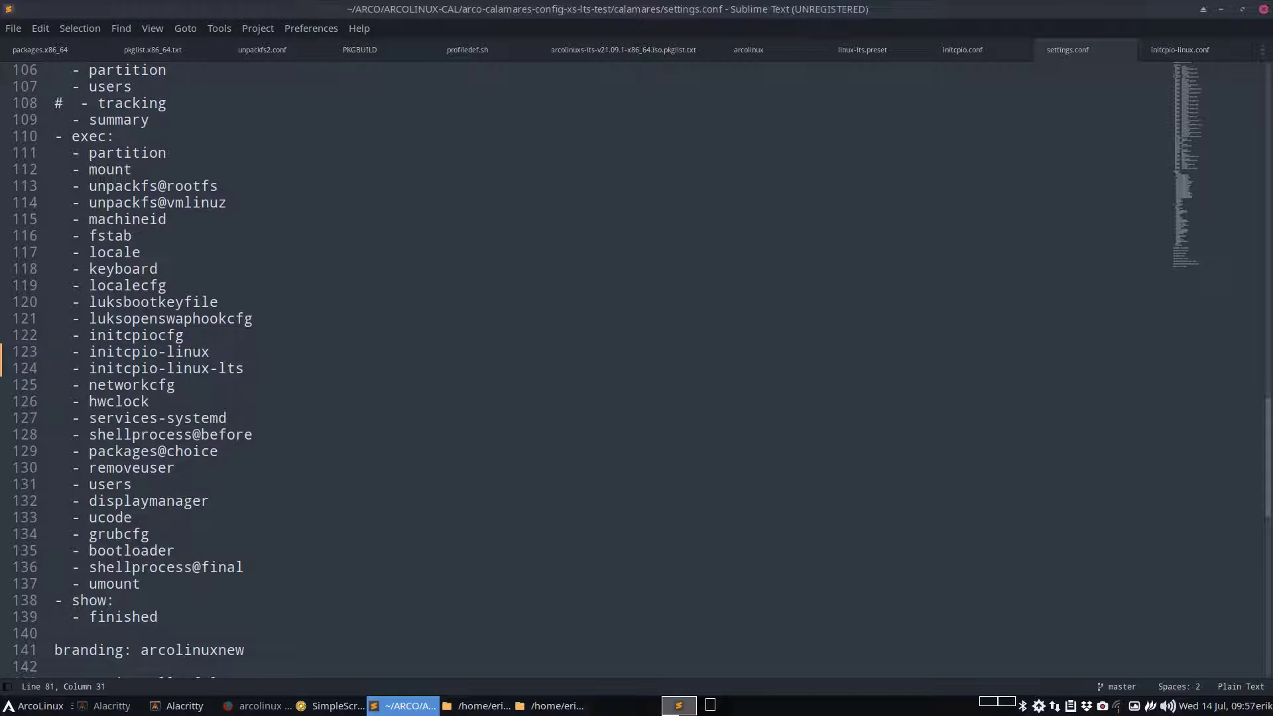
key("ctrl+s")
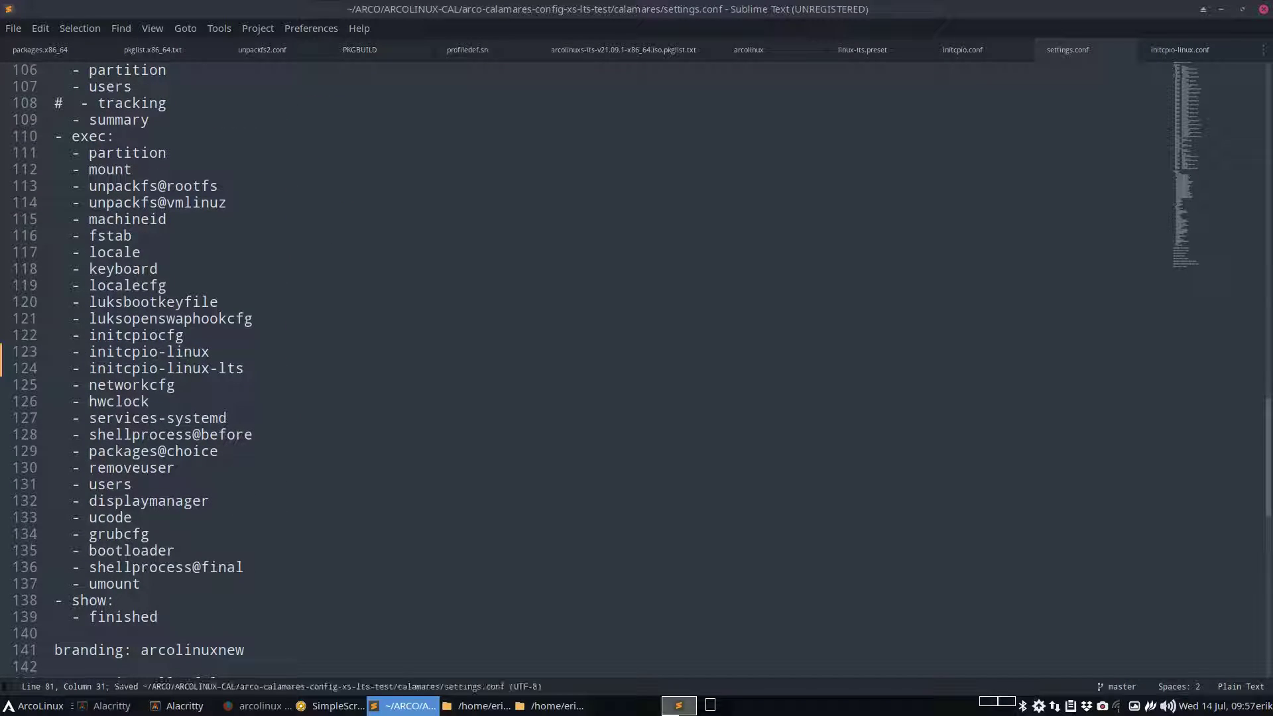
Close the editor and open a terminal in the arco-calamares-config-xs-lts-test folder
left_click(1263, 11)
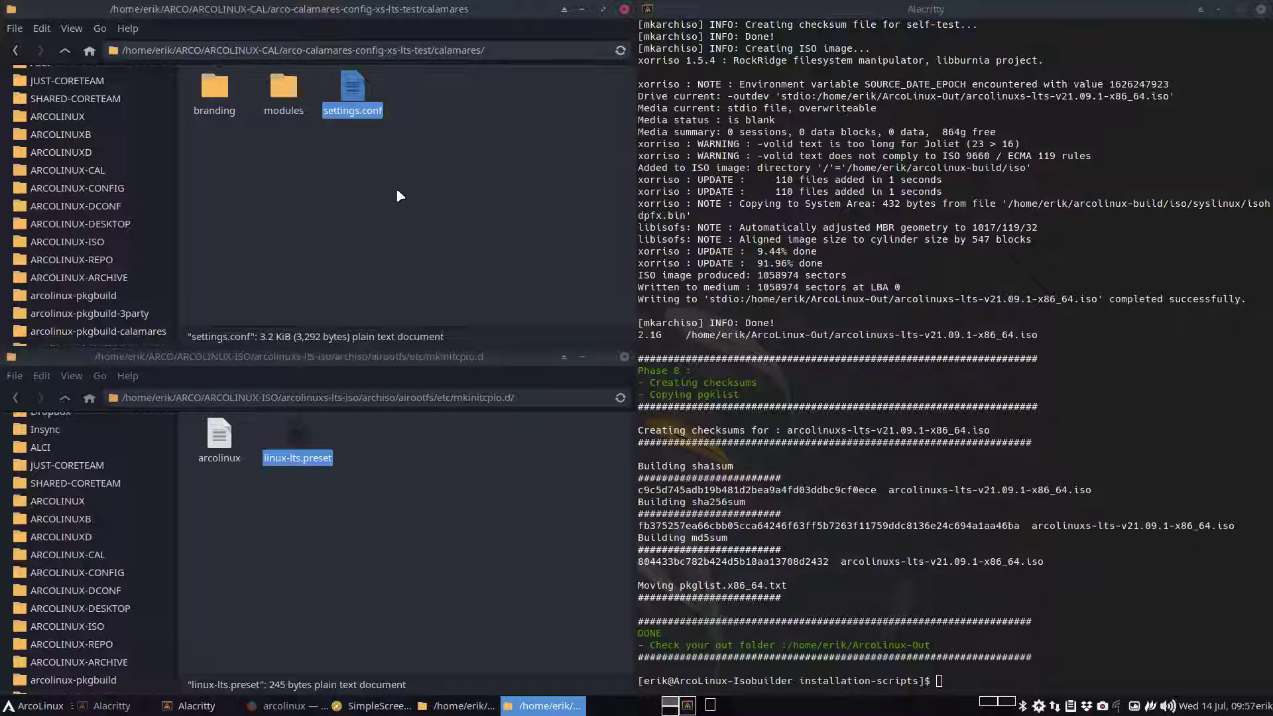
left_click(65, 51)
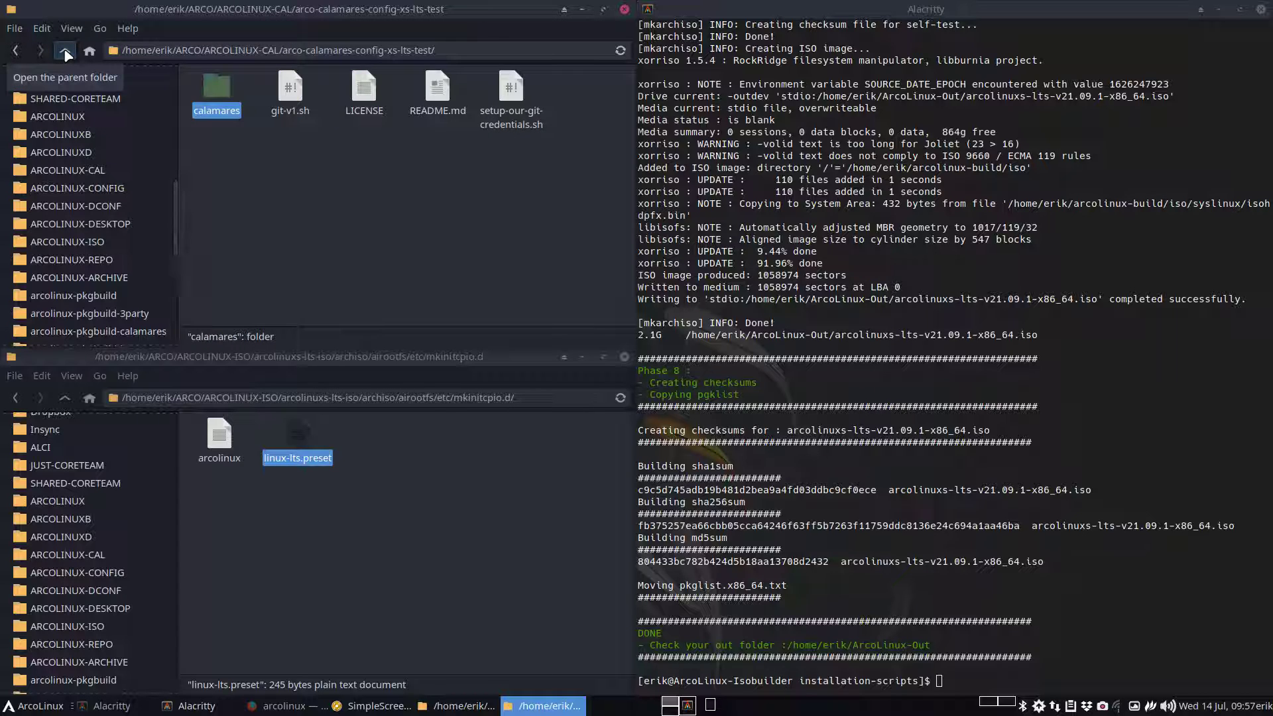
right_click(305, 233)
left_click(374, 311)
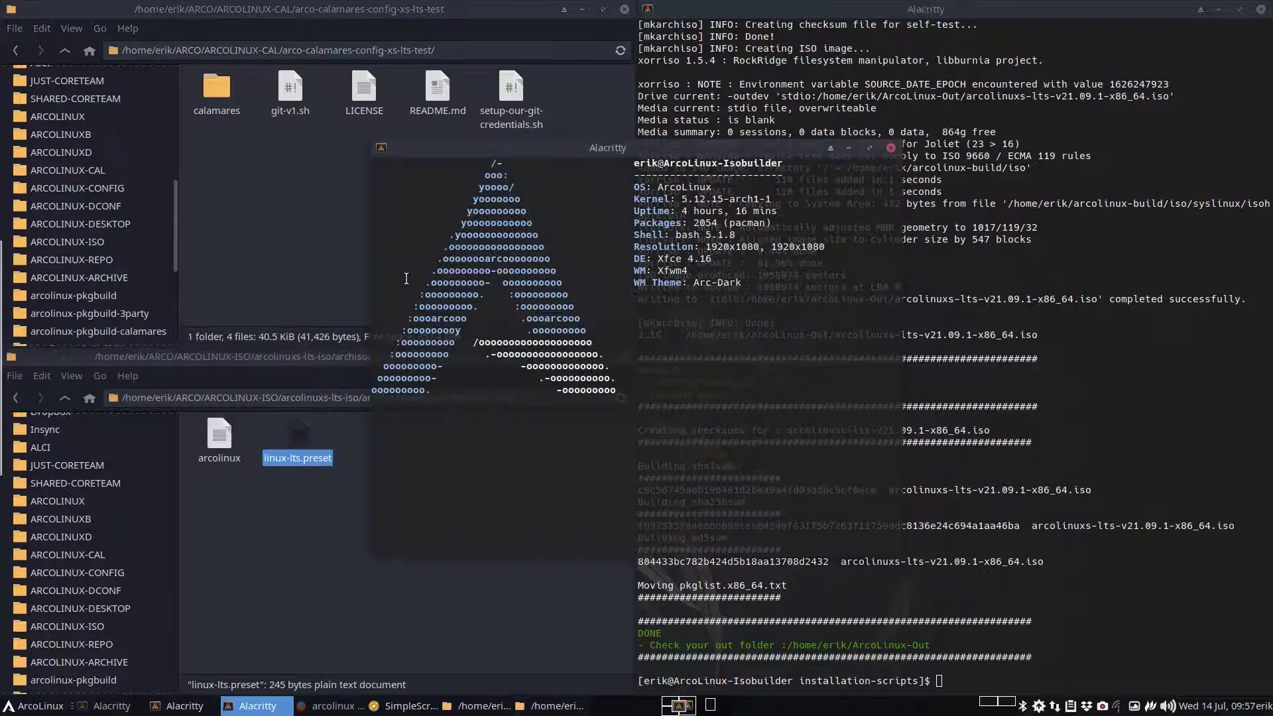
Run ./git-v1.sh with the commit message 'two instances'
type("./")
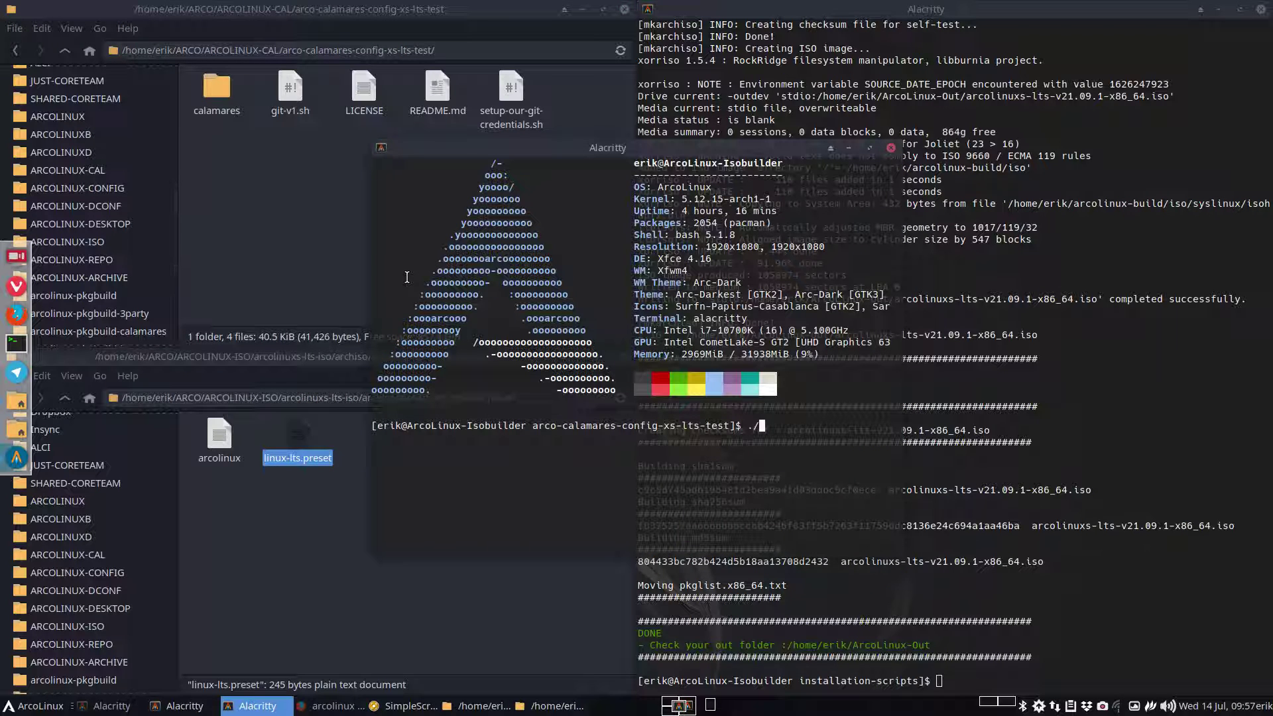
type("git-v1.sh")
key("Return")
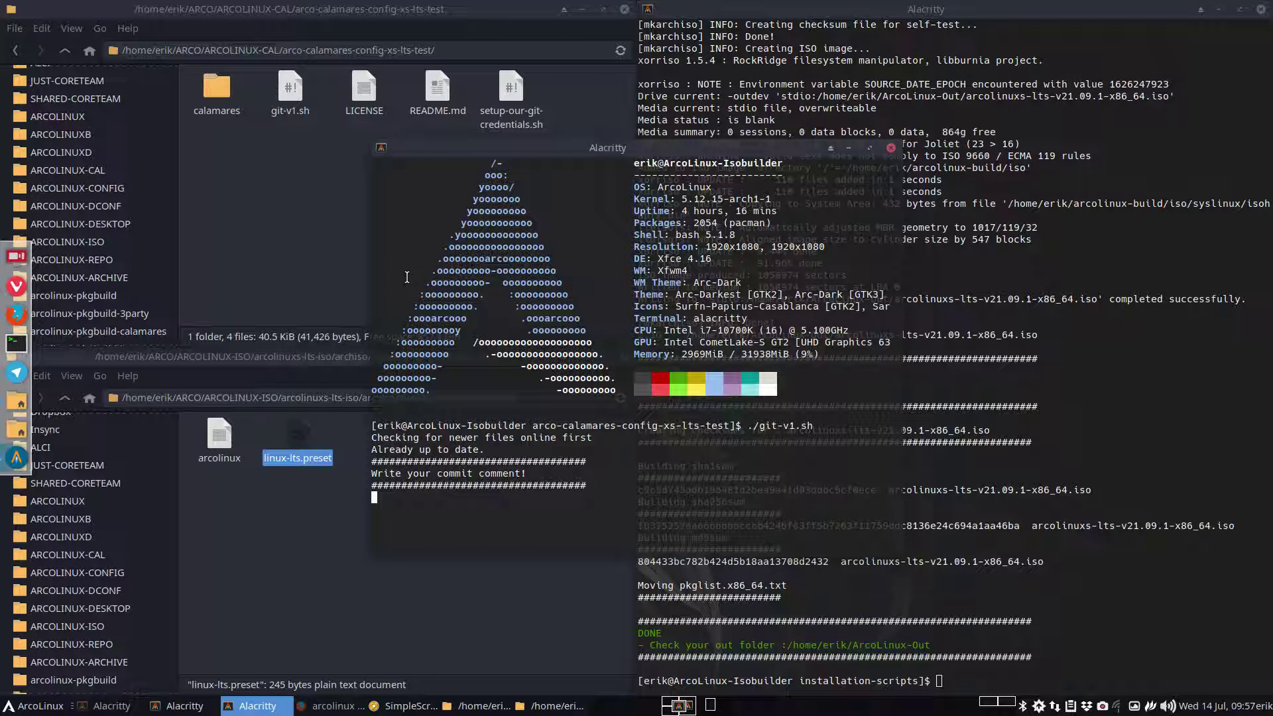
type("two instances")
key("Return")
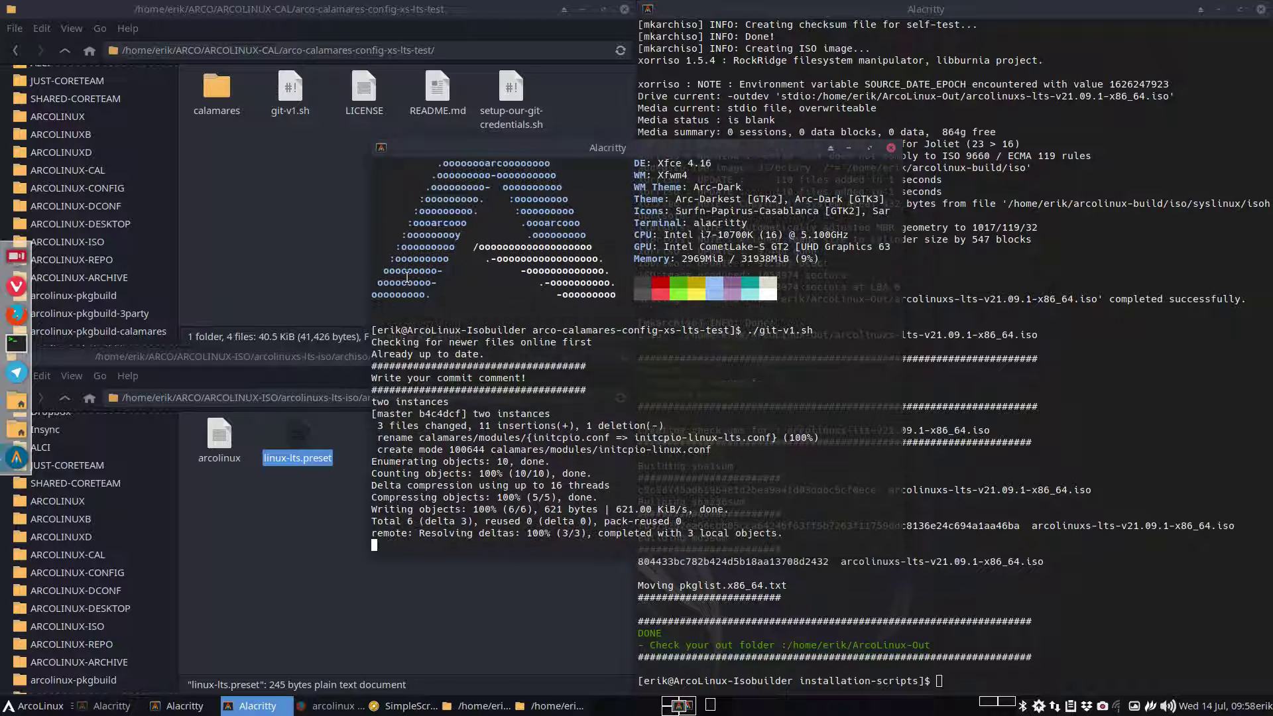
left_click(278, 543)
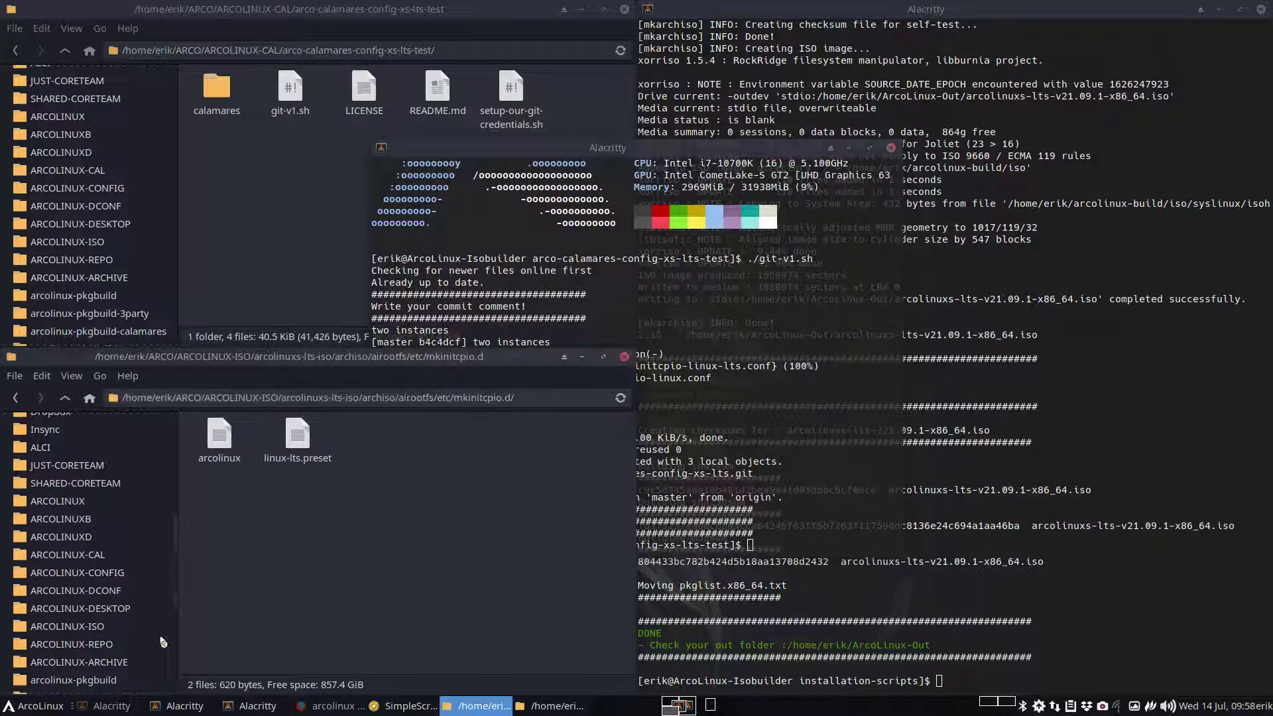
Browse to arcolinux-pkgbuild/ARCOLINUX-CAL/arco-calamares-config-xs-lts in the file manager
left_click(101, 557)
scroll(364, 514, "down", 8)
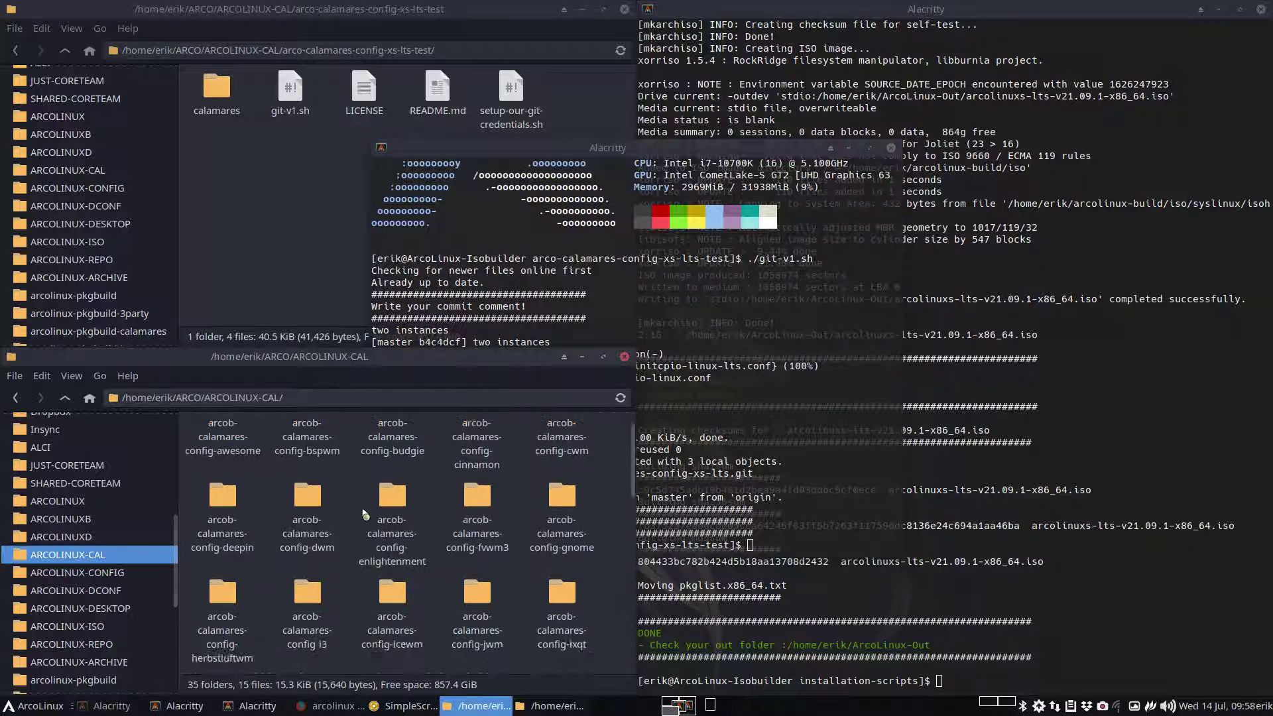
scroll(365, 513, "up", 3)
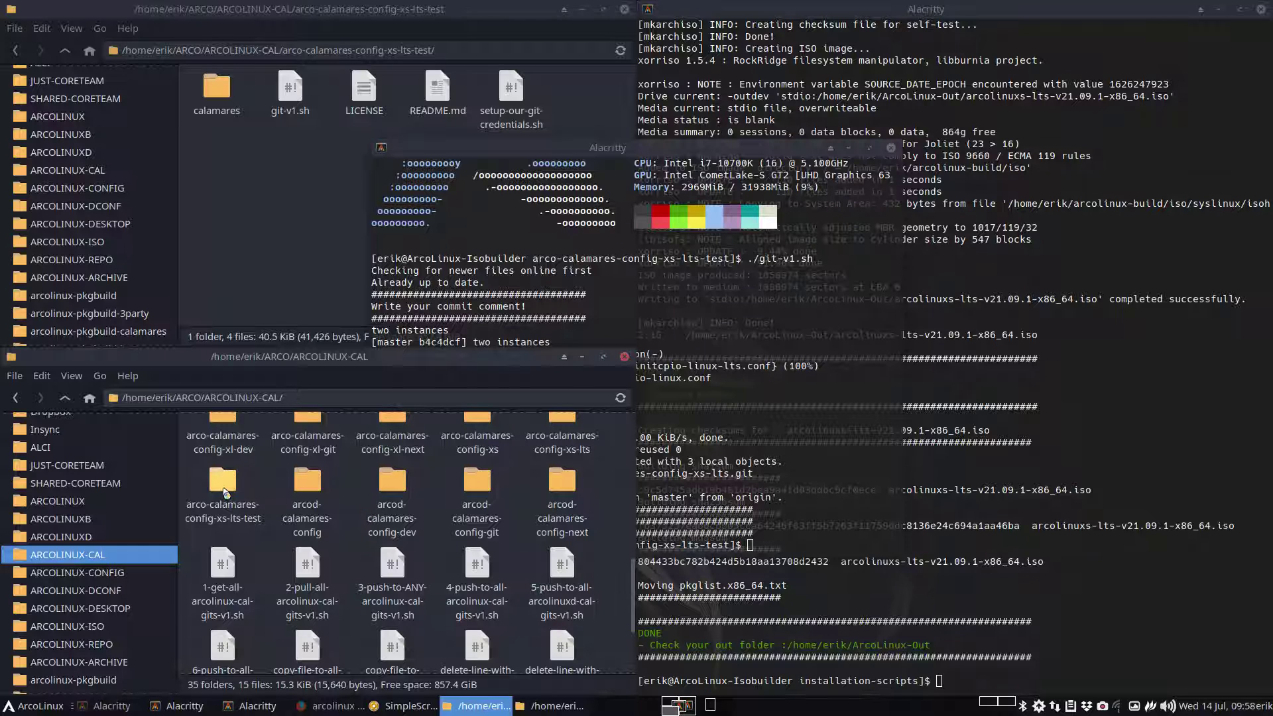
scroll(86, 530, "down", 3)
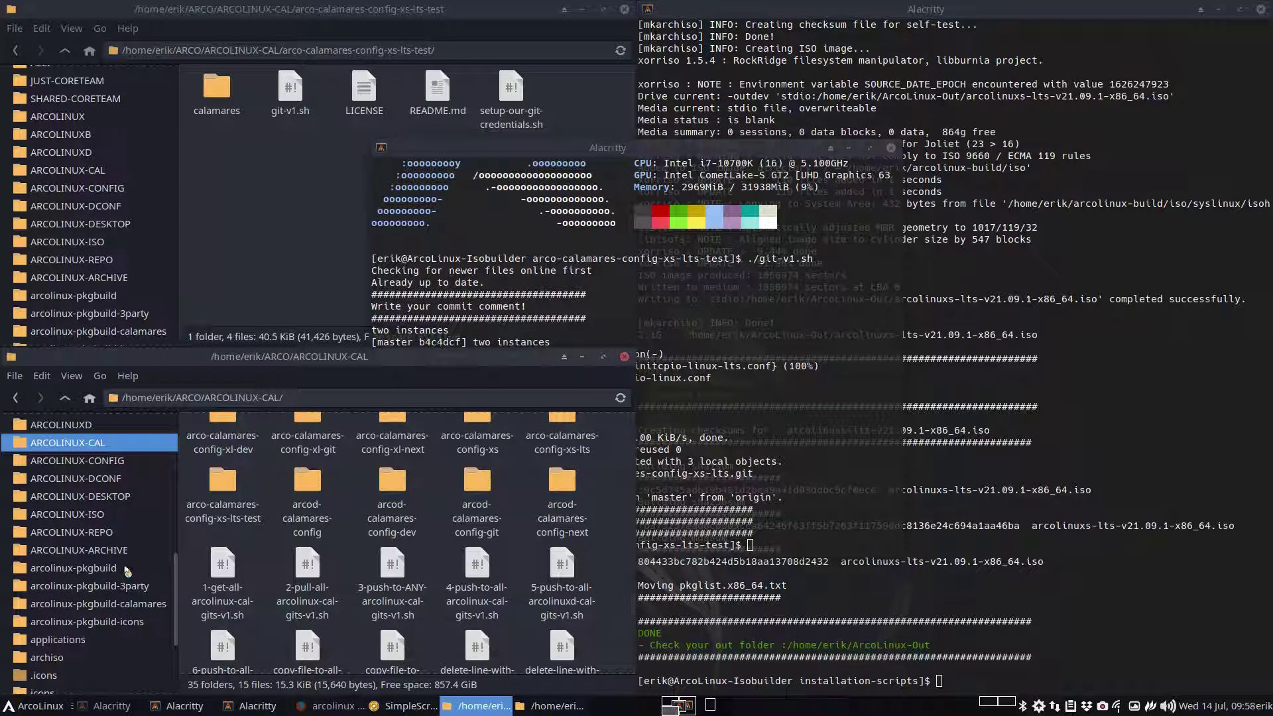
left_click(73, 568)
double_click(290, 441)
scroll(397, 543, "down", 10)
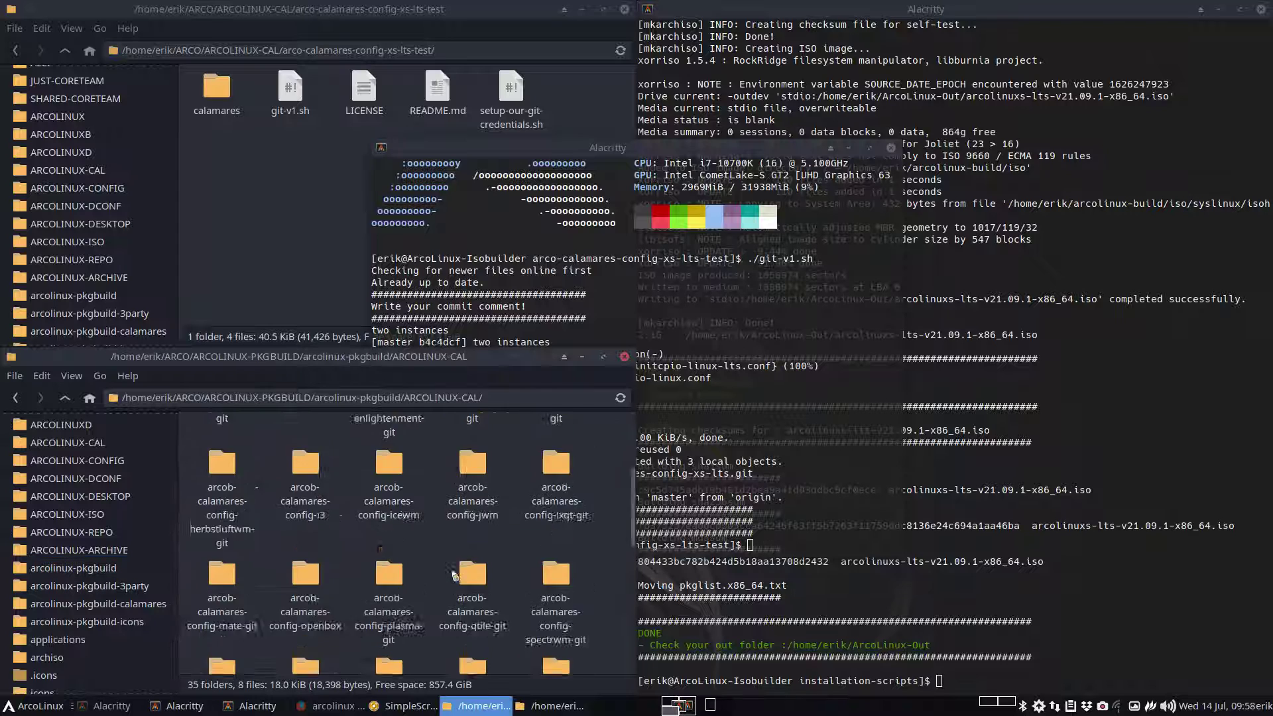
scroll(453, 574, "up", 1)
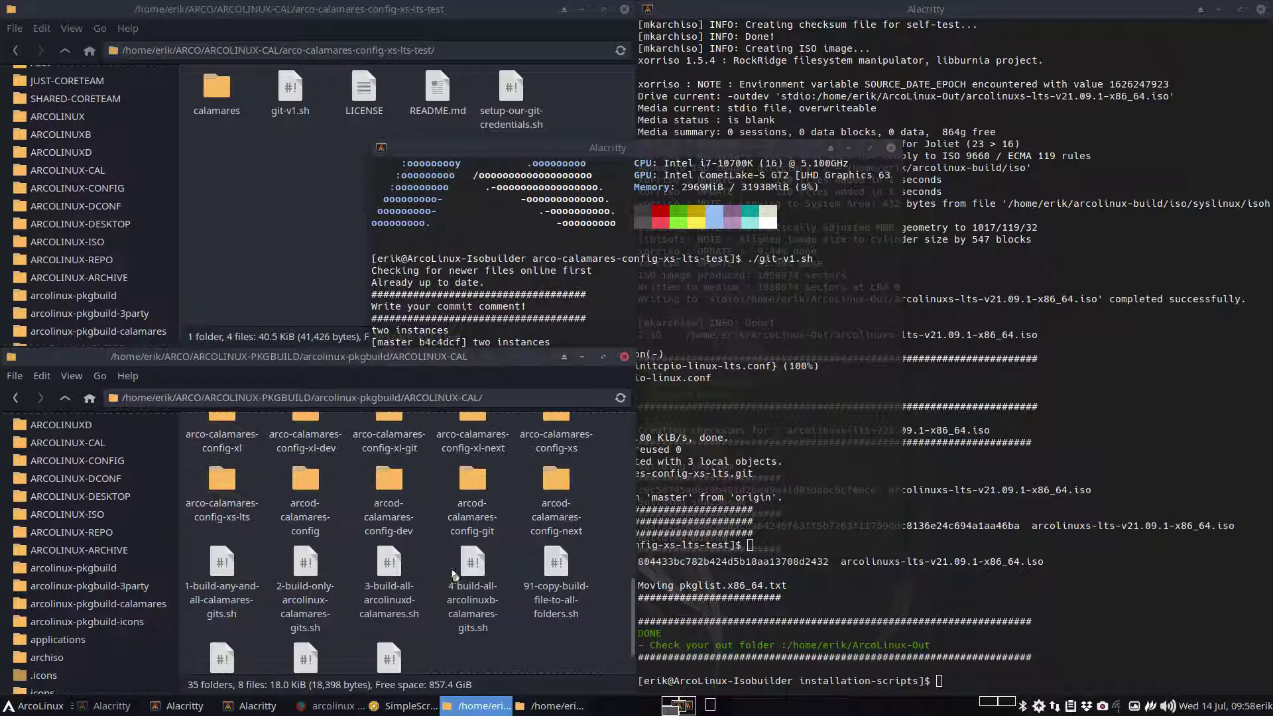
double_click(224, 484)
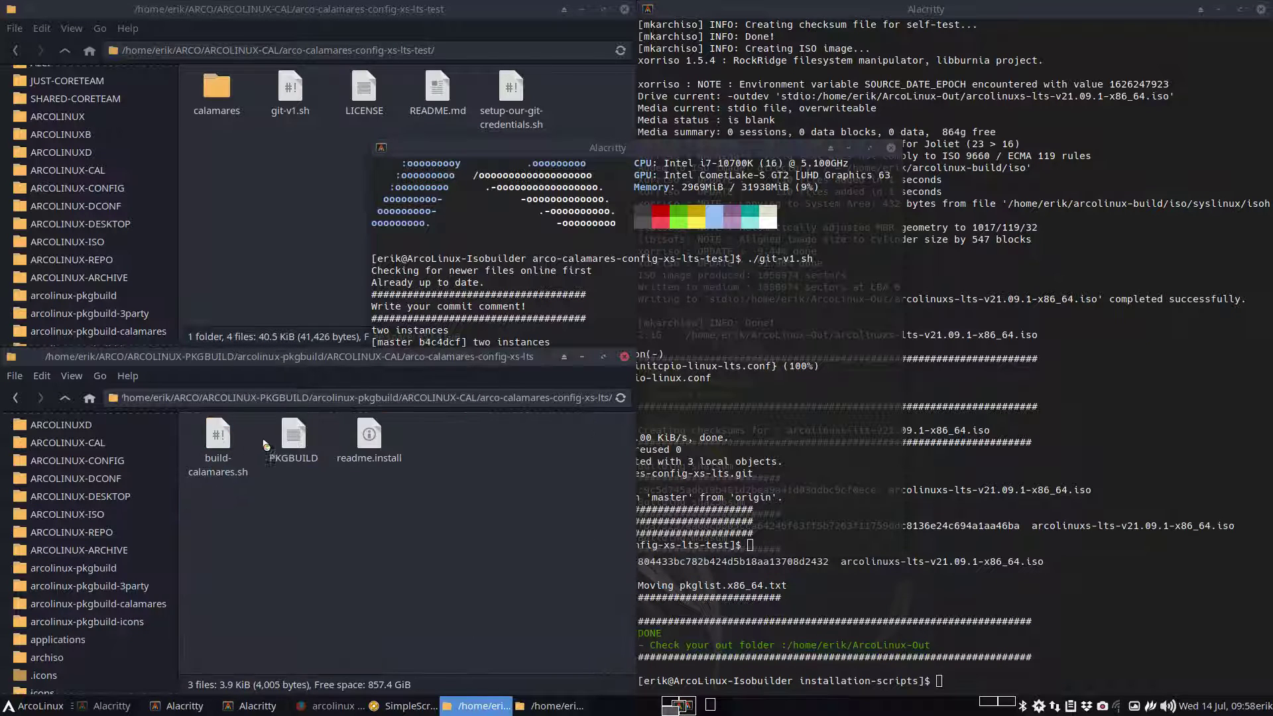
Change pkgrel from 01 to 02 in the package's PKGBUILD and save it
double_click(301, 439)
left_click(197, 171)
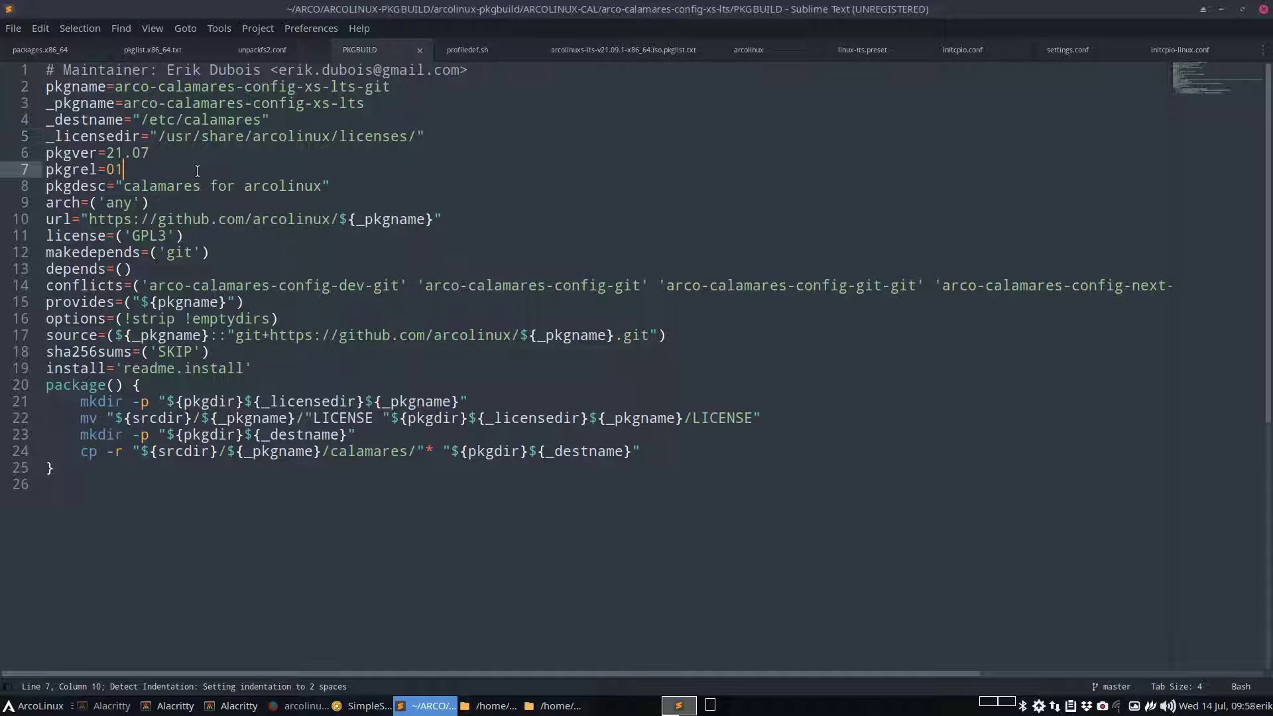
key("BackSpace")
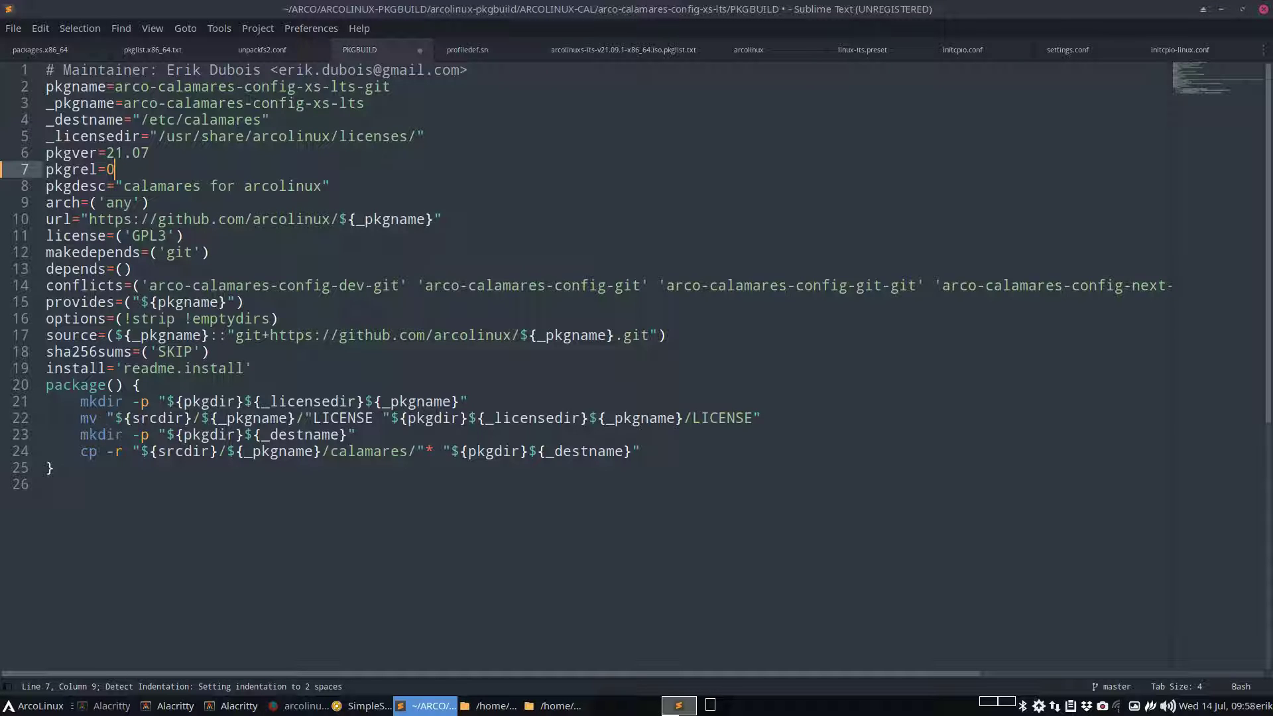
type("2")
key("ctrl+s")
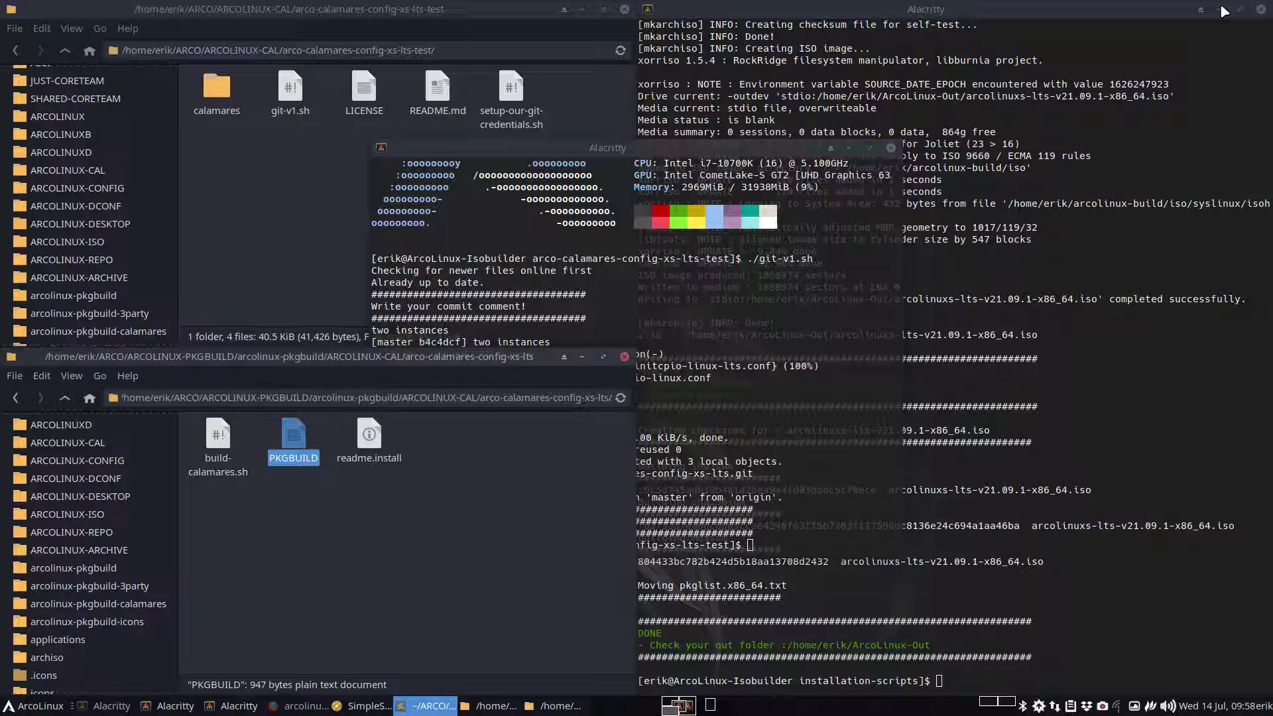
left_click(1222, 10)
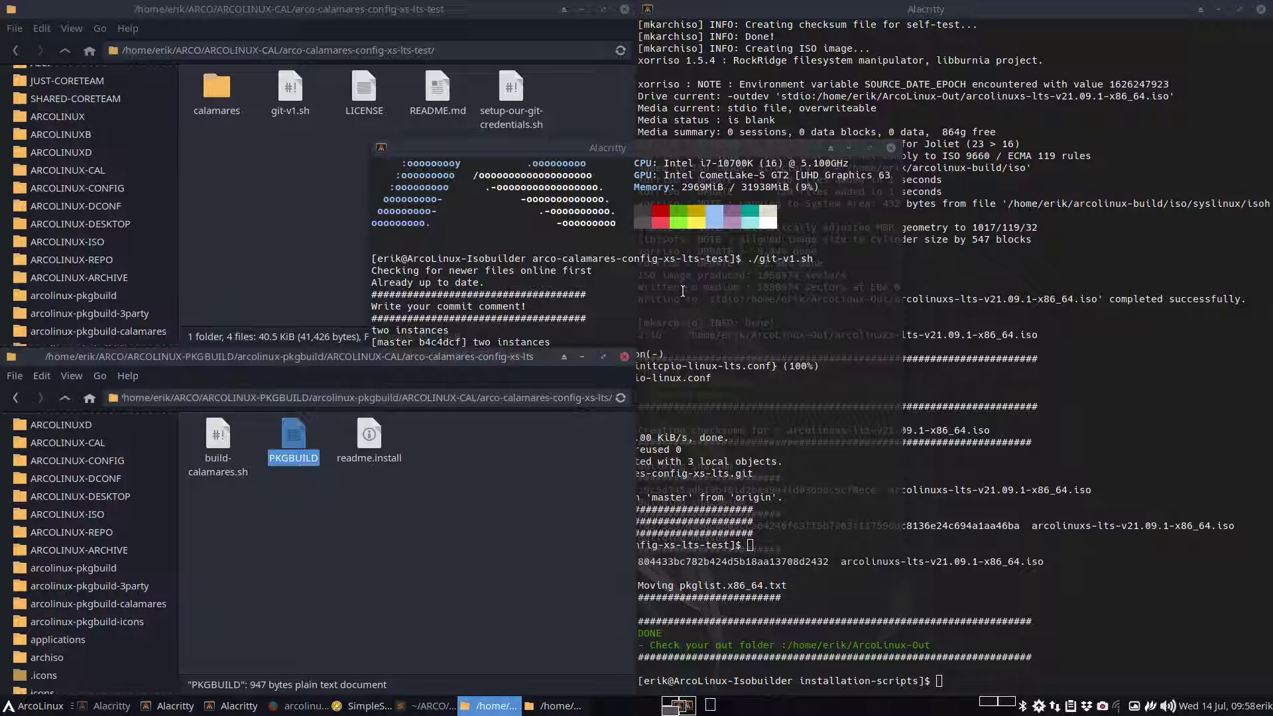
Run ./build-calamares.sh in a terminal opened in the package folder to build 21.07-02
right_click(414, 577)
left_click(469, 292)
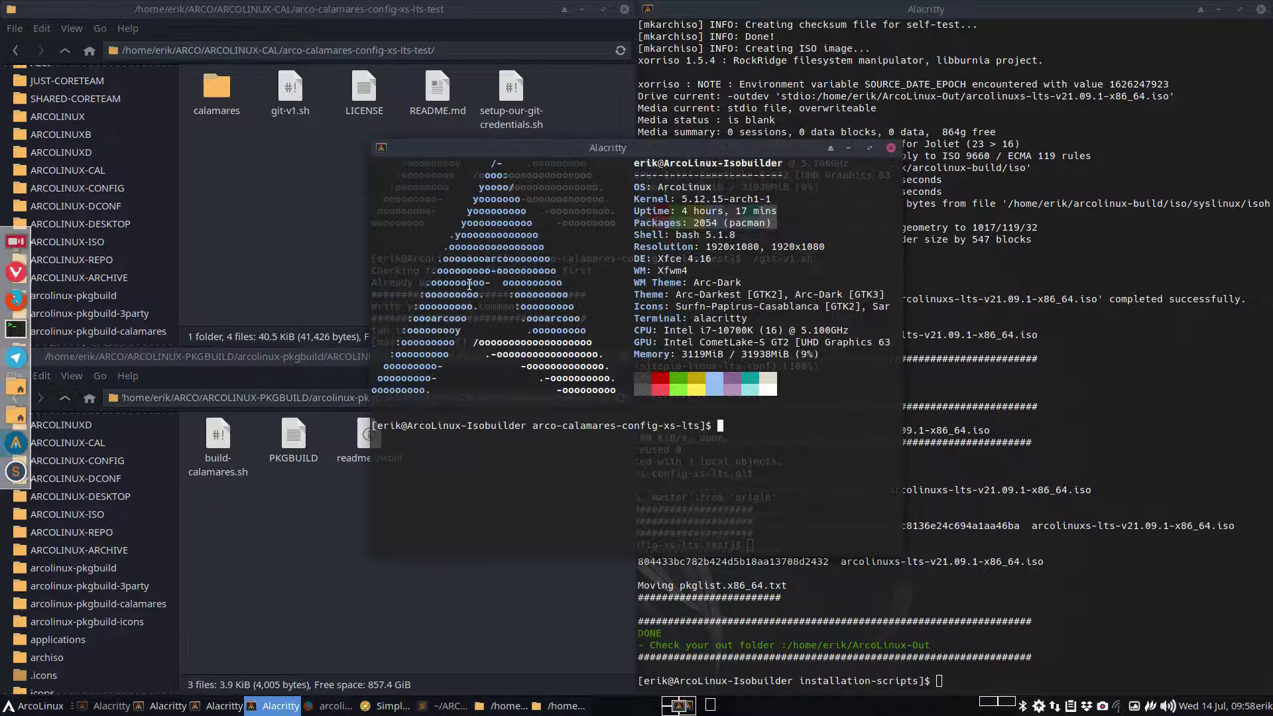
type(".:build-calamares.sh")
key("Return")
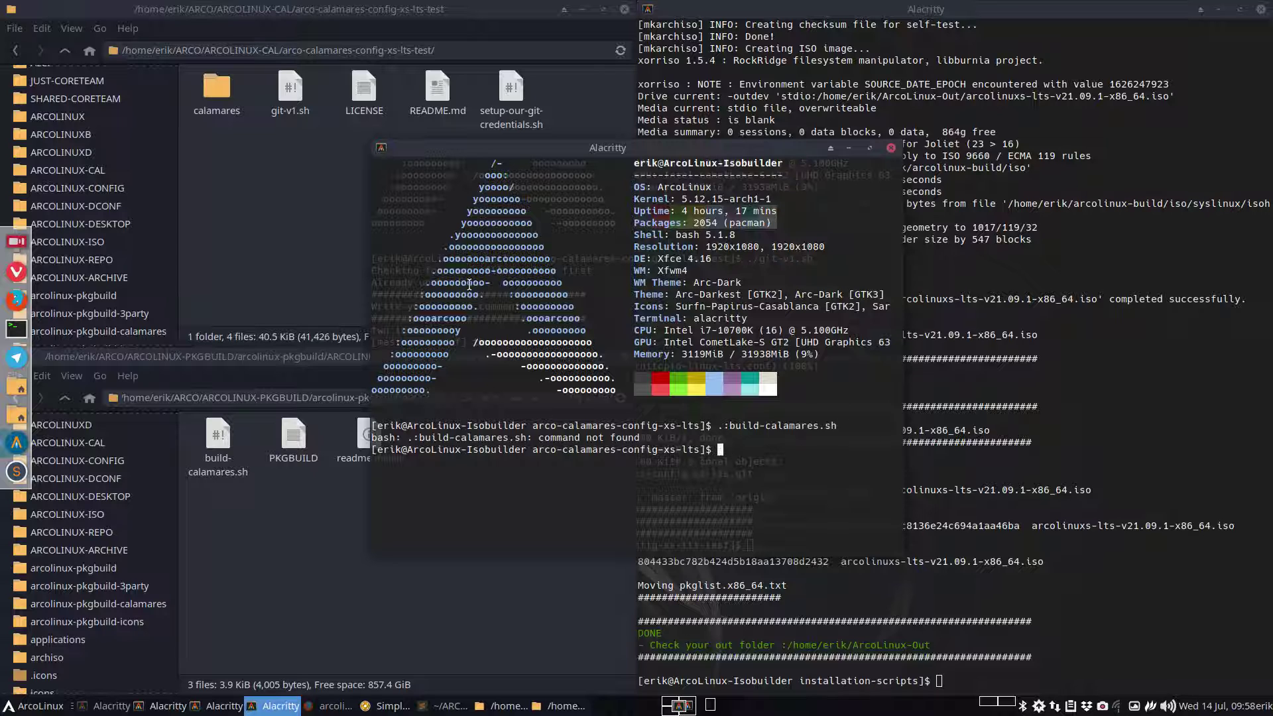
type("./build-calamares.sh")
key("Return")
key("Return")
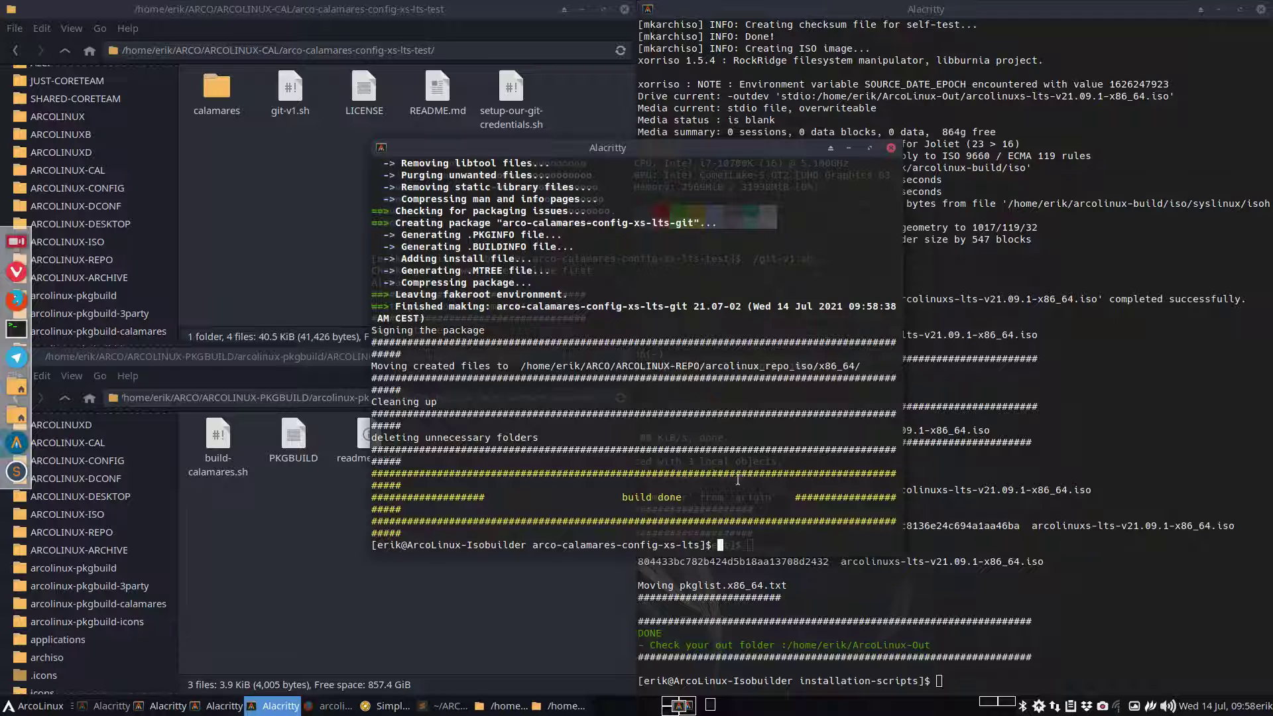
left_click(994, 704)
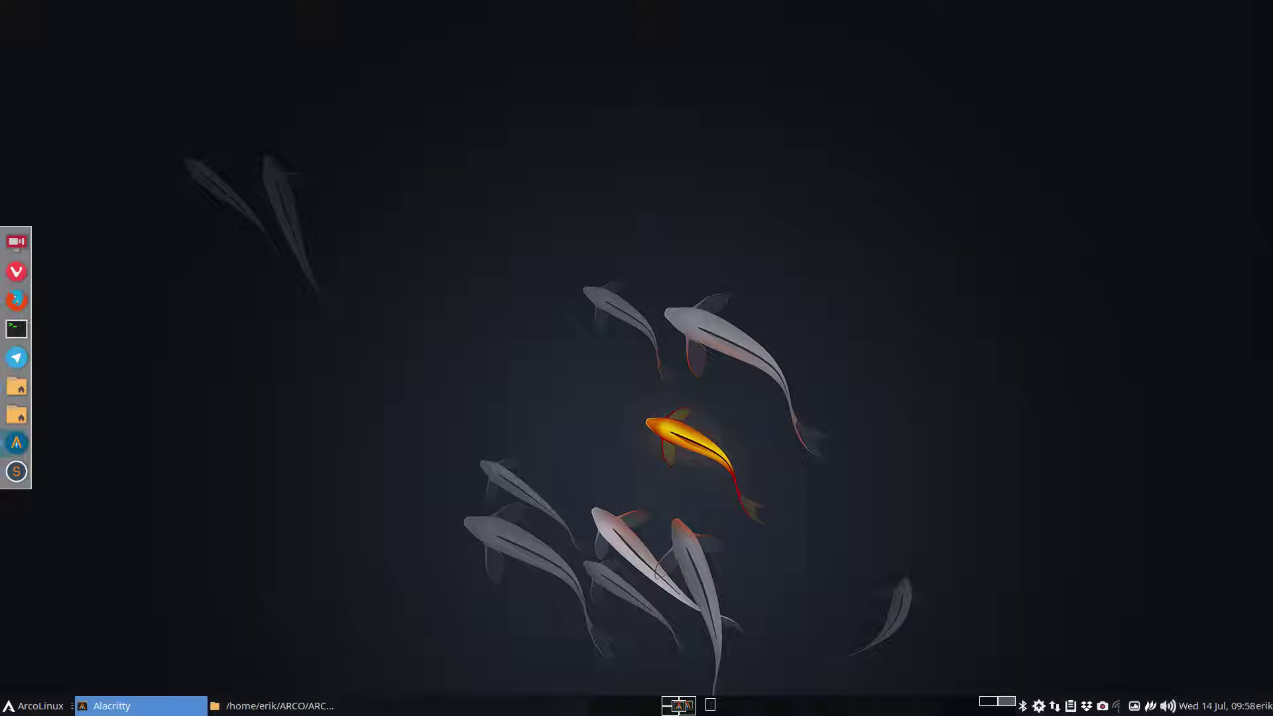
Close the finished build terminal on the build workspace
left_click(16, 387)
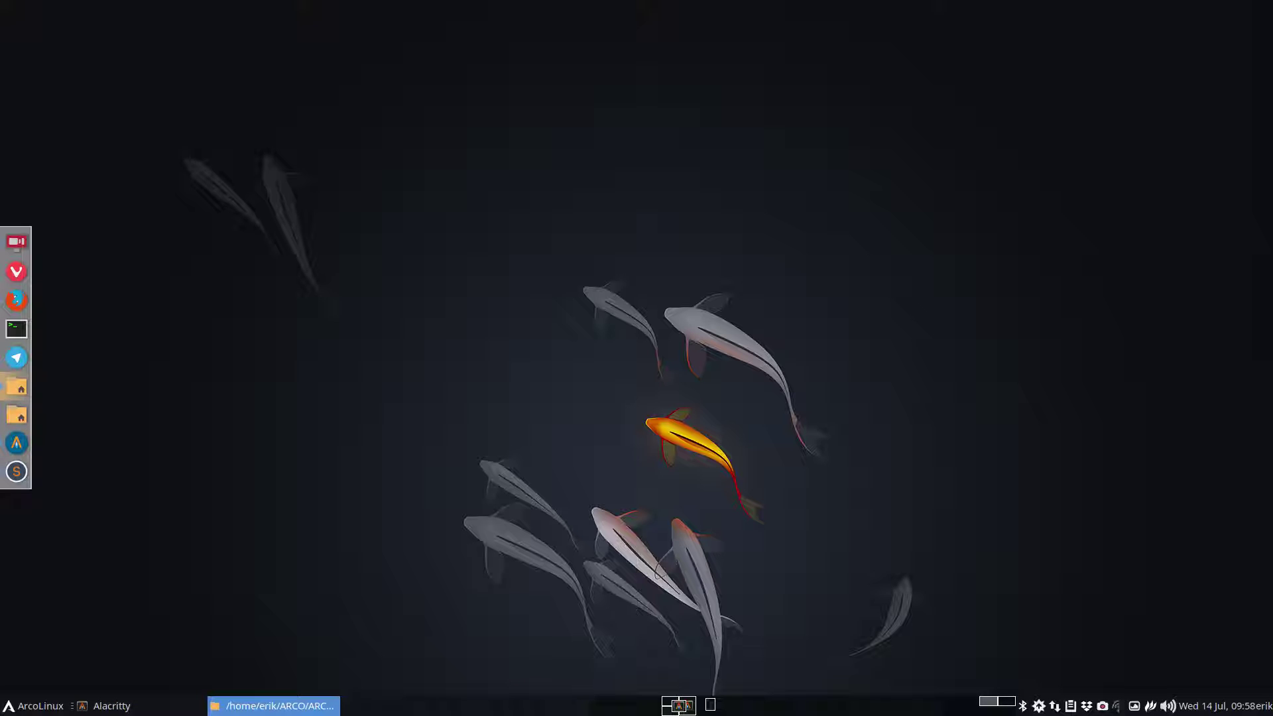
key("super+Return")
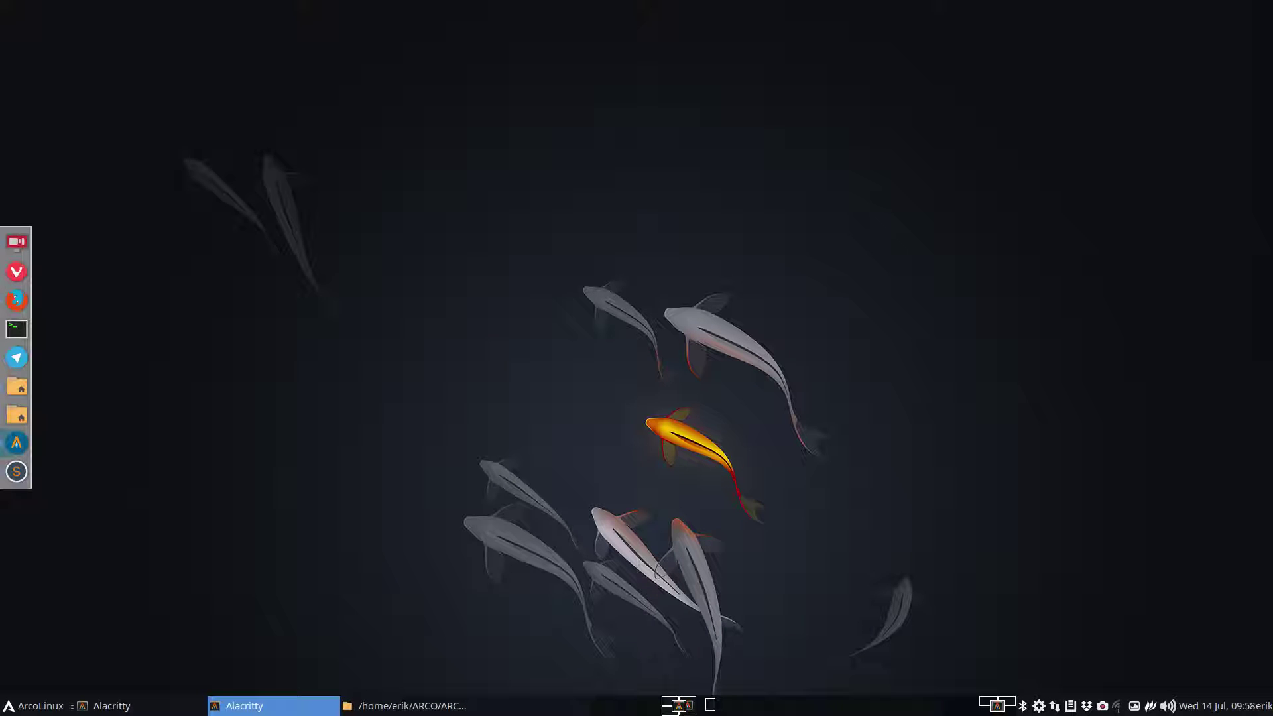
key("super+q")
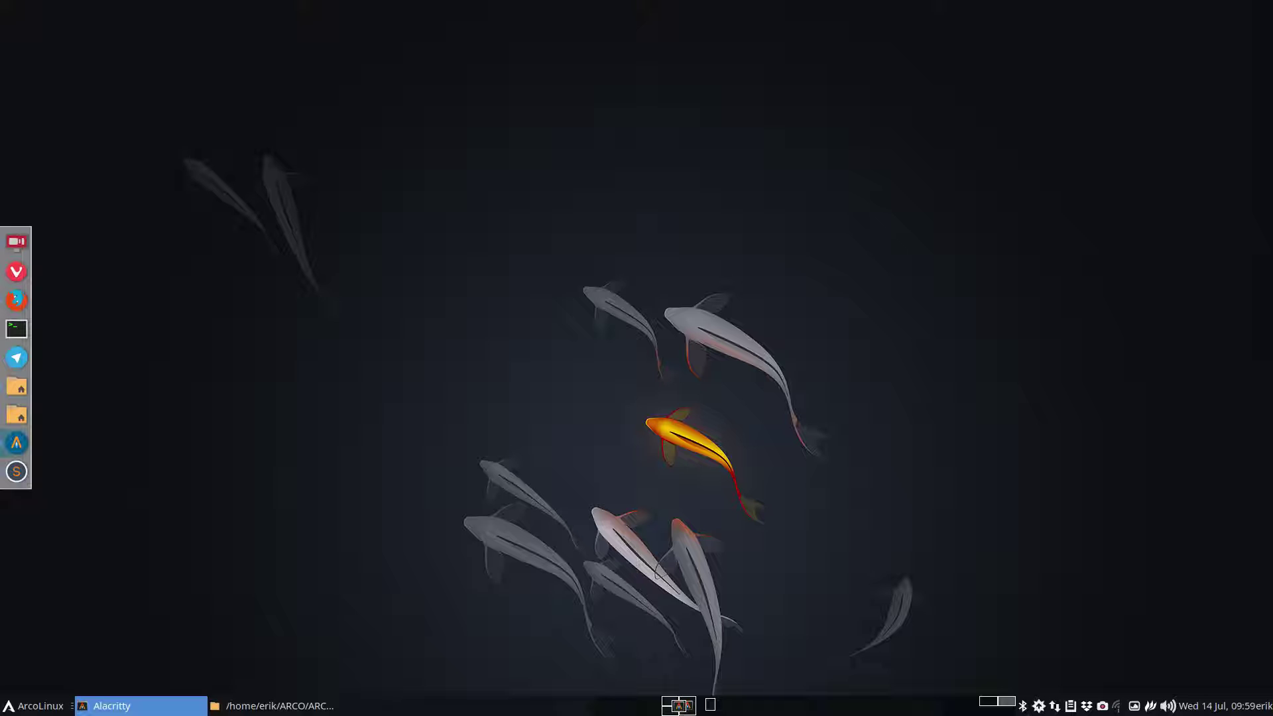
left_click(670, 706)
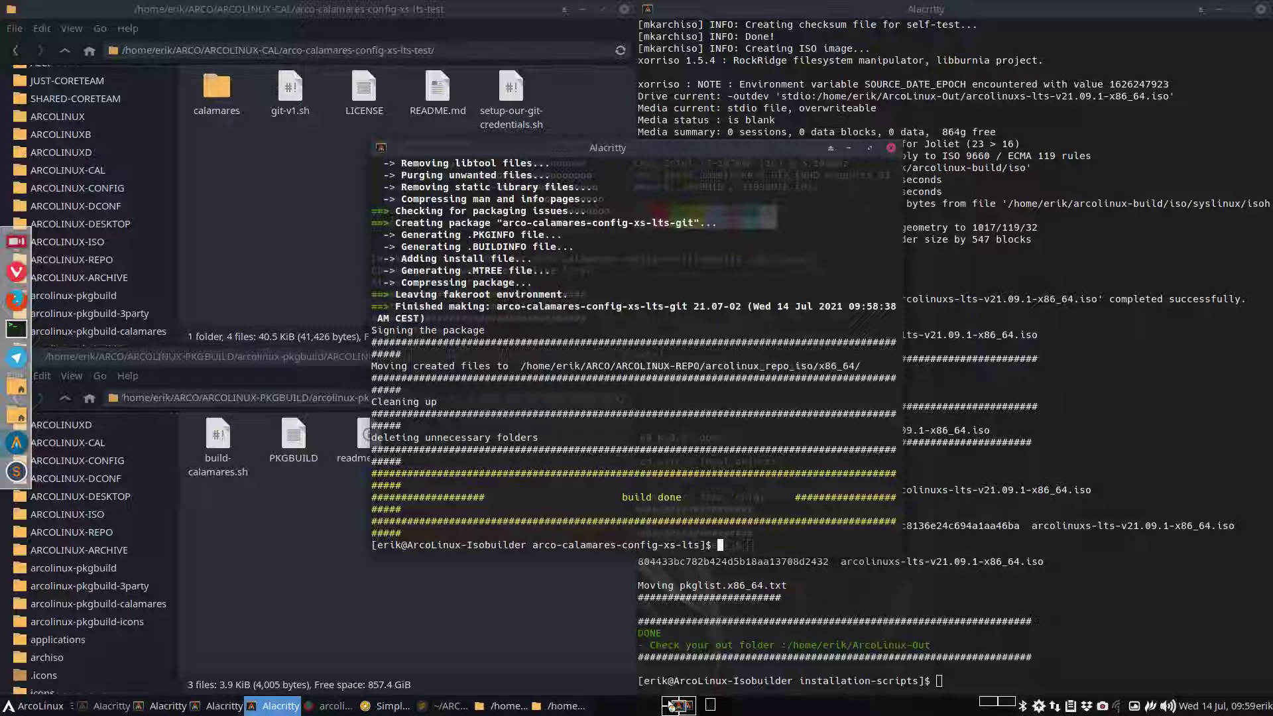
left_click(891, 148)
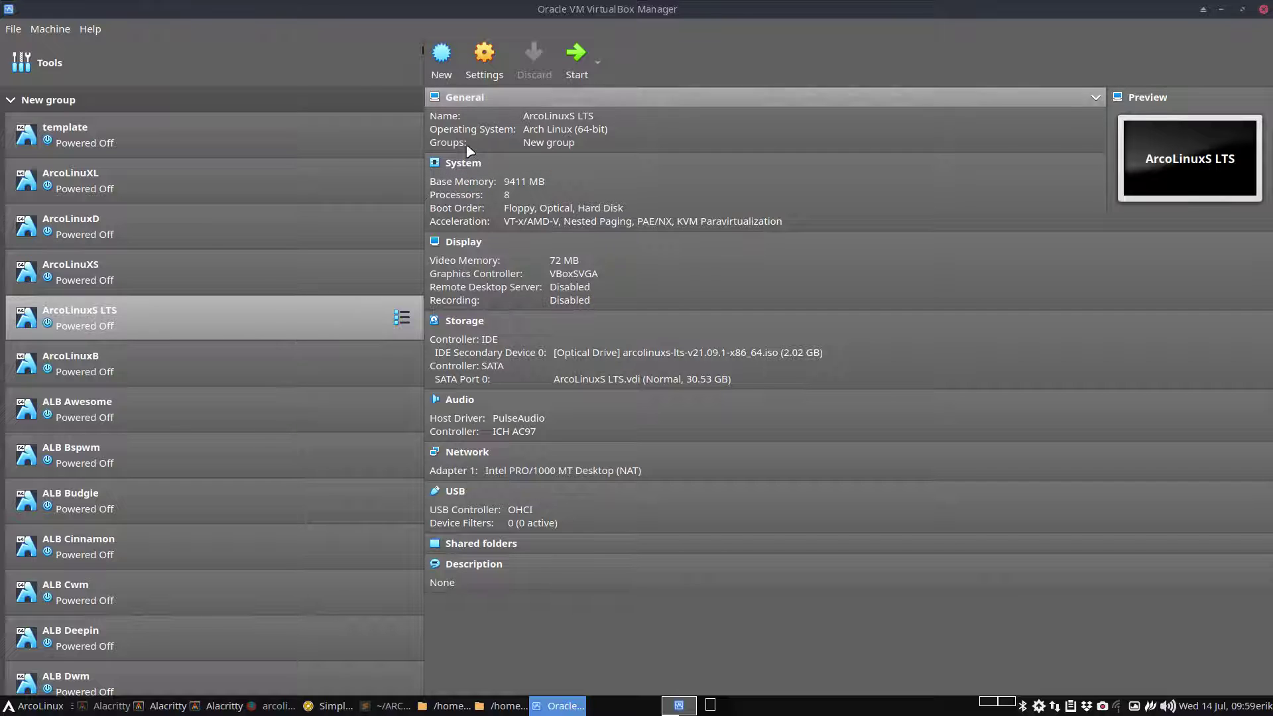
Start the ArcoLinuxS LTS VM and boot the default open source drivers entry
left_click(576, 54)
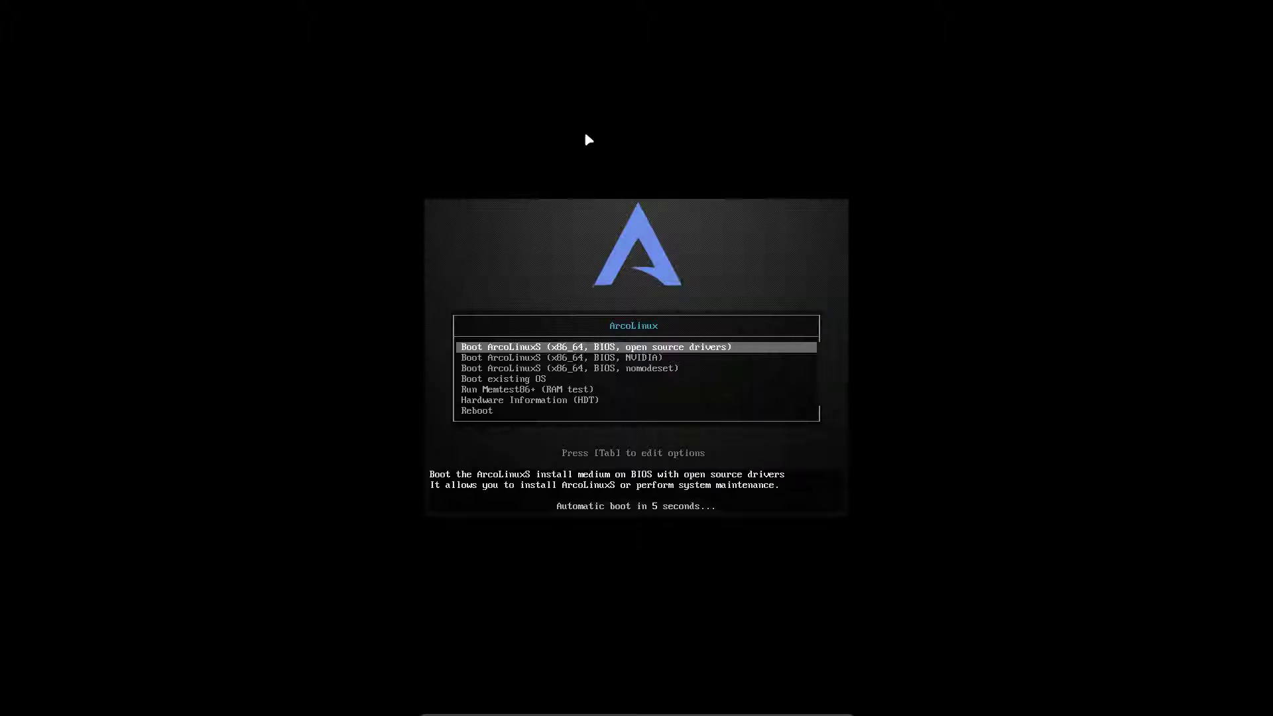
key("Return")
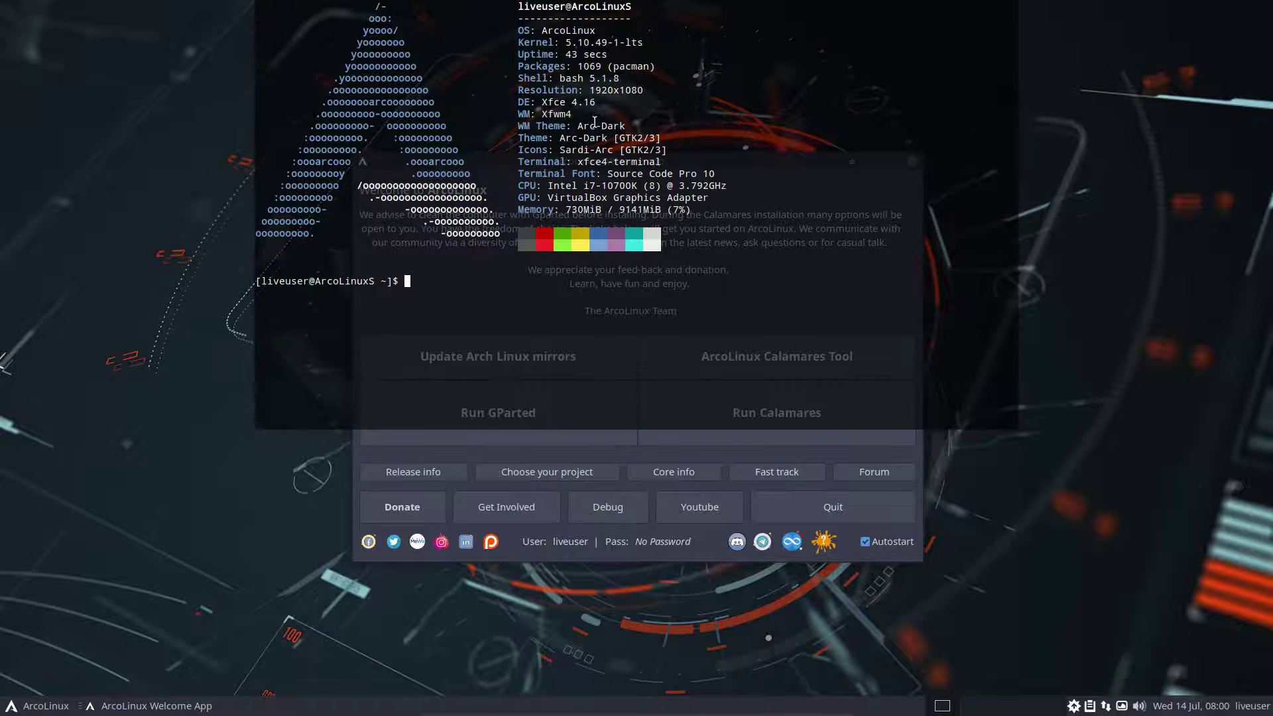
Run iso to confirm release v21.09.1, then qddiso to list updates, answering n
type("iso")
key("Return")
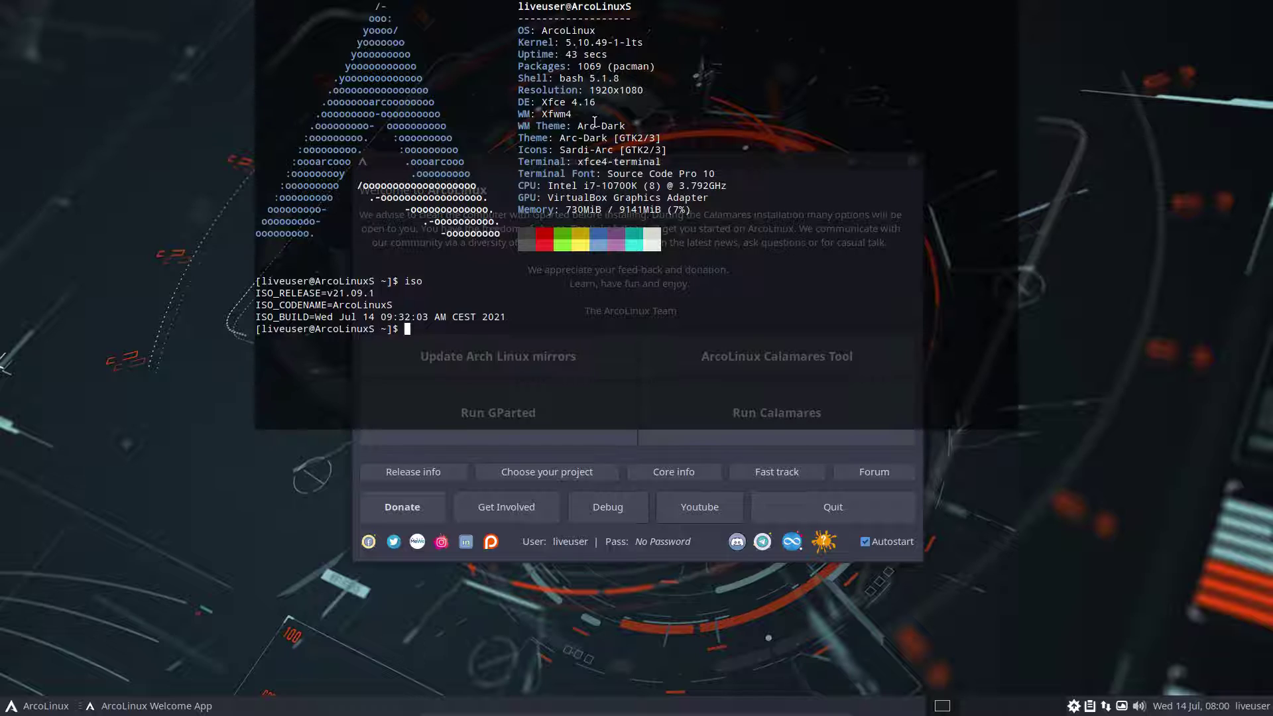
type("qddiso")
key("Return")
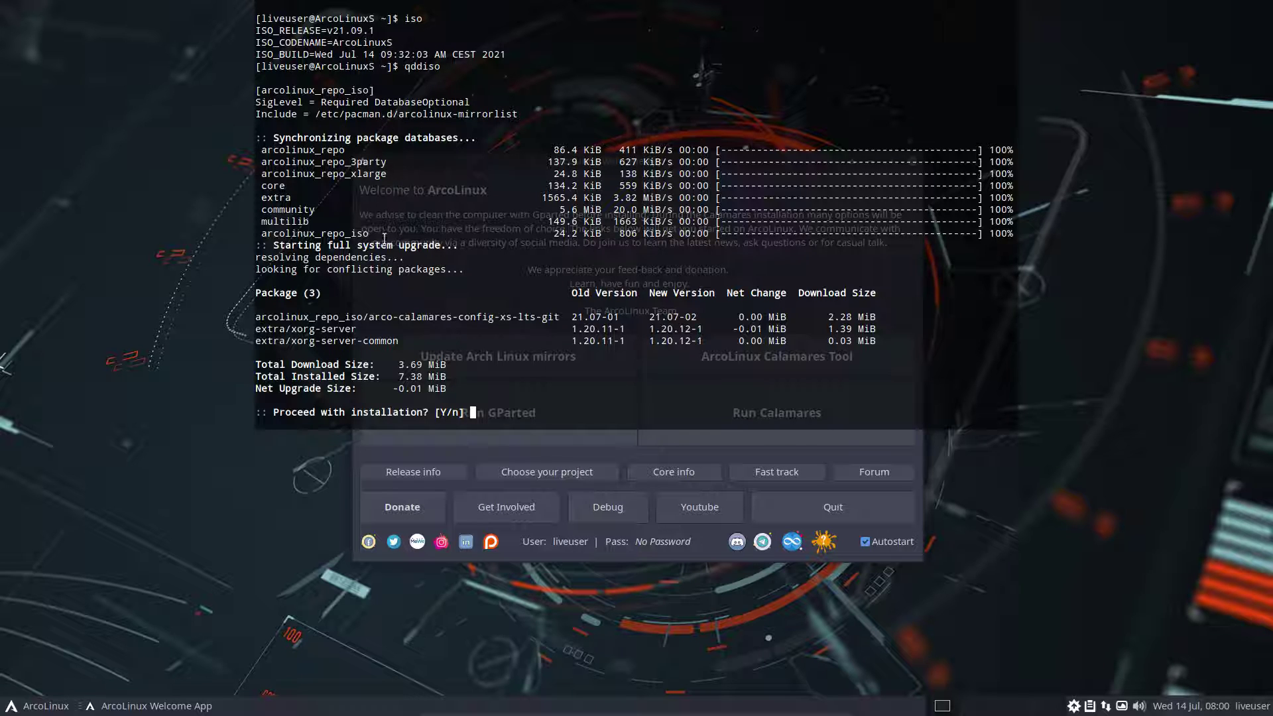
left_click_drag(383, 235, 225, 235)
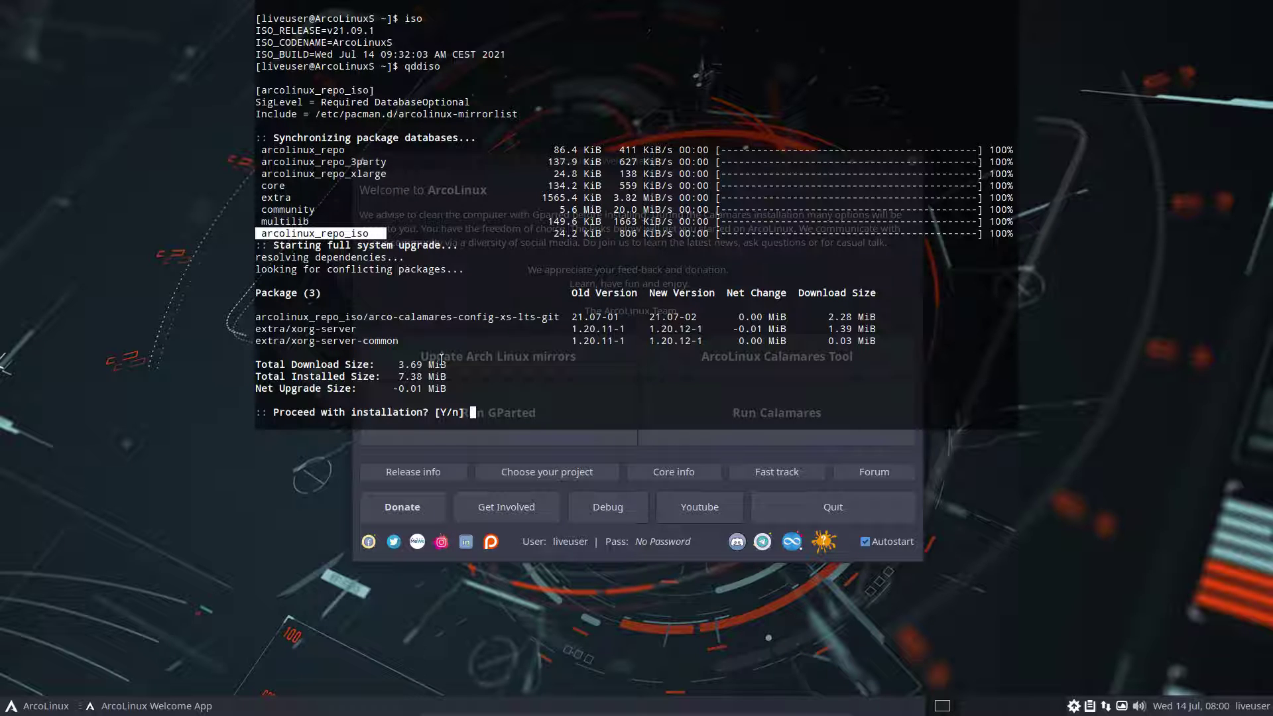
left_click(425, 328)
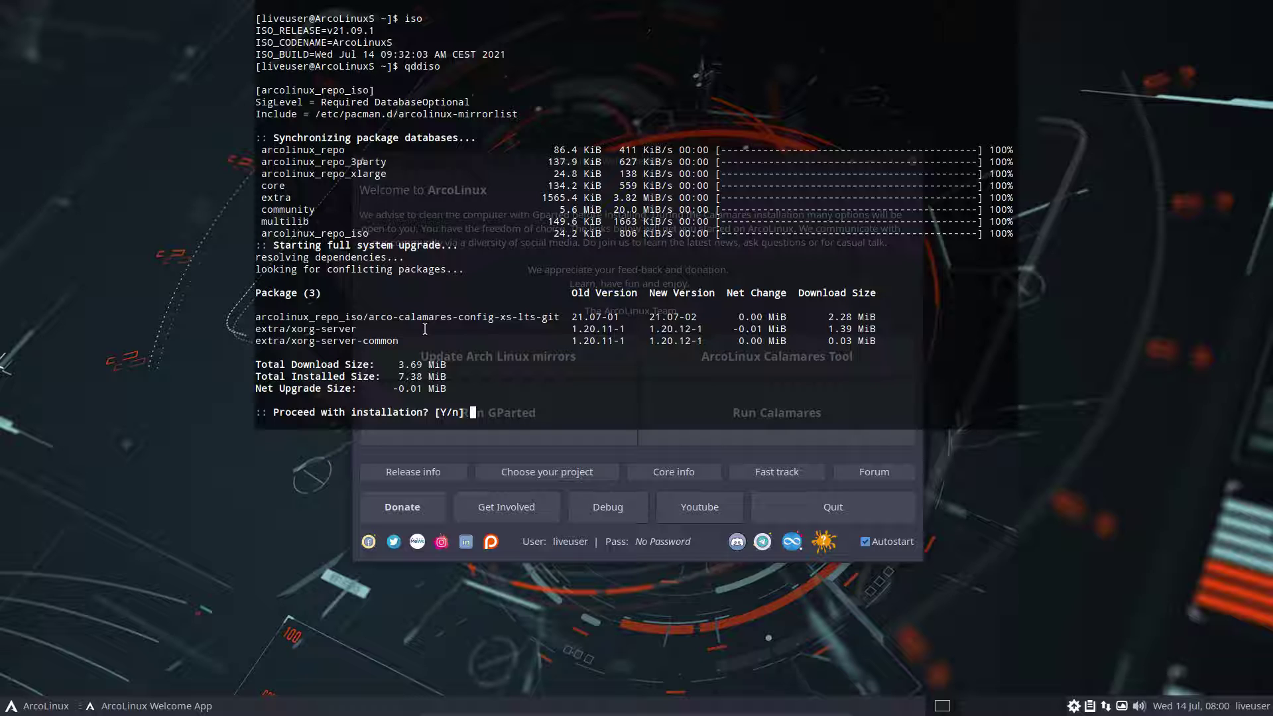
type("n")
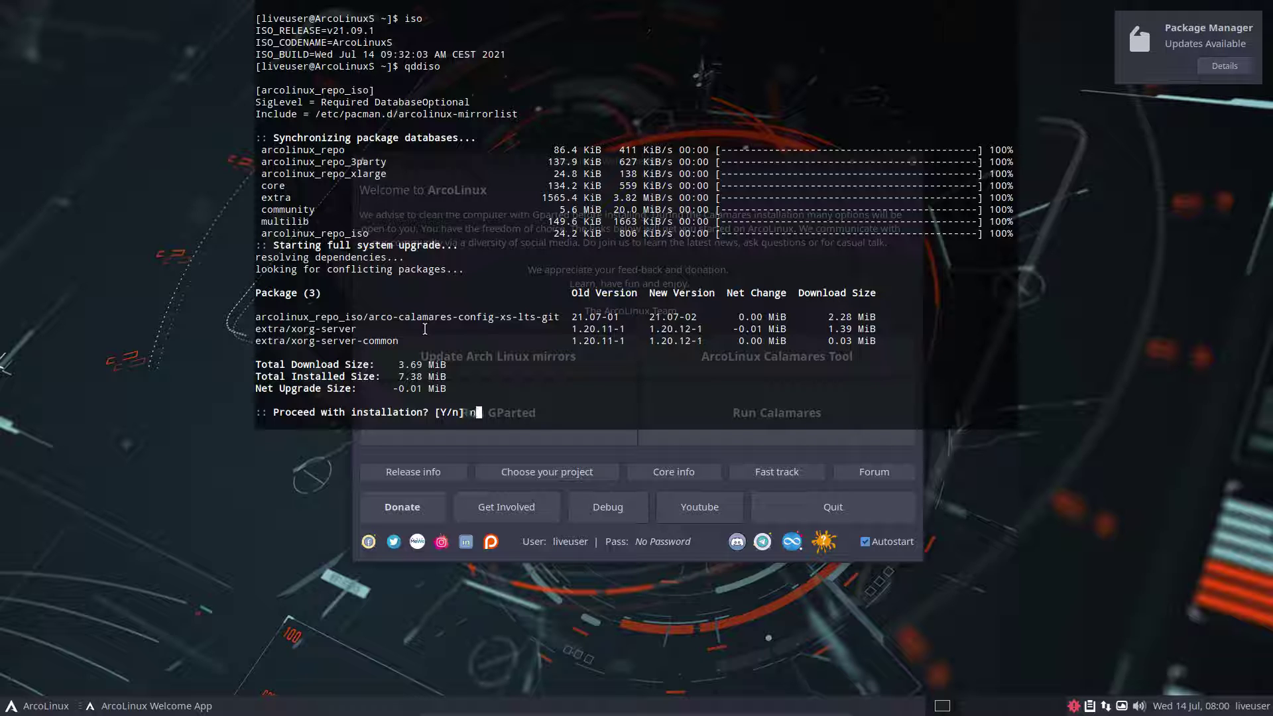
key("Return")
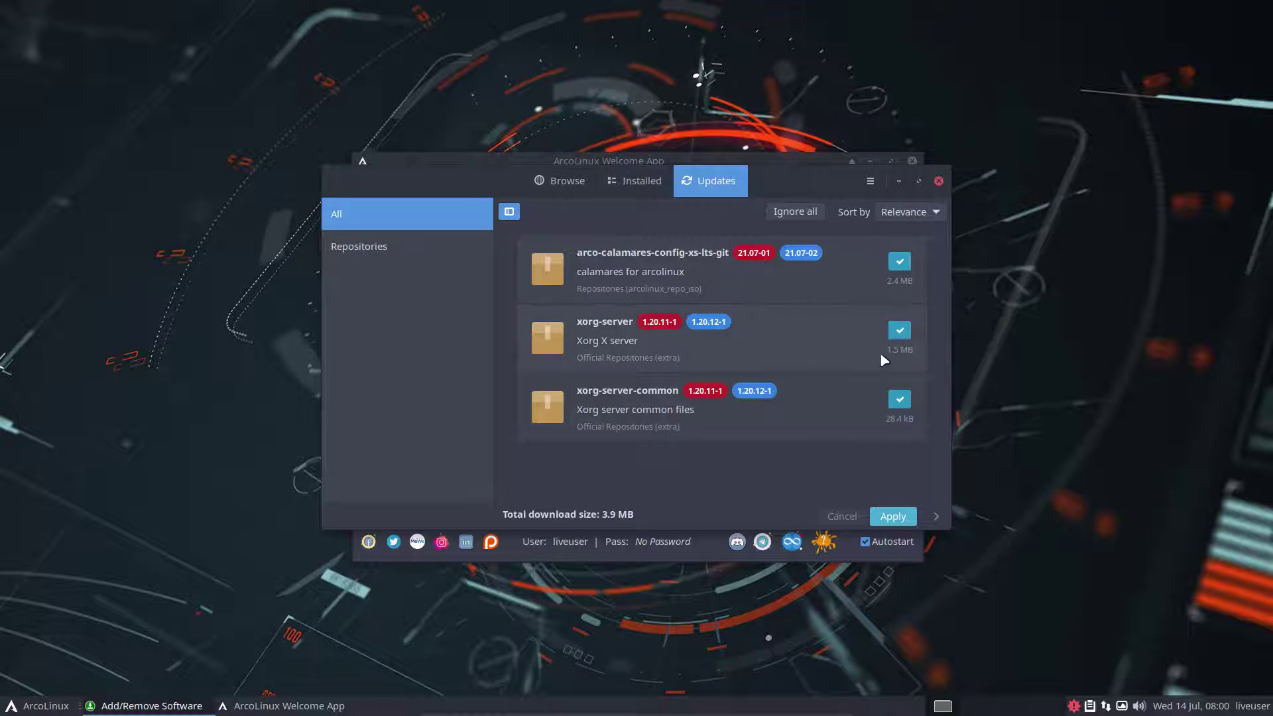
Untick xorg-server and xorg-server-common and apply only the calamares config 21.07-02 update
left_click(900, 399)
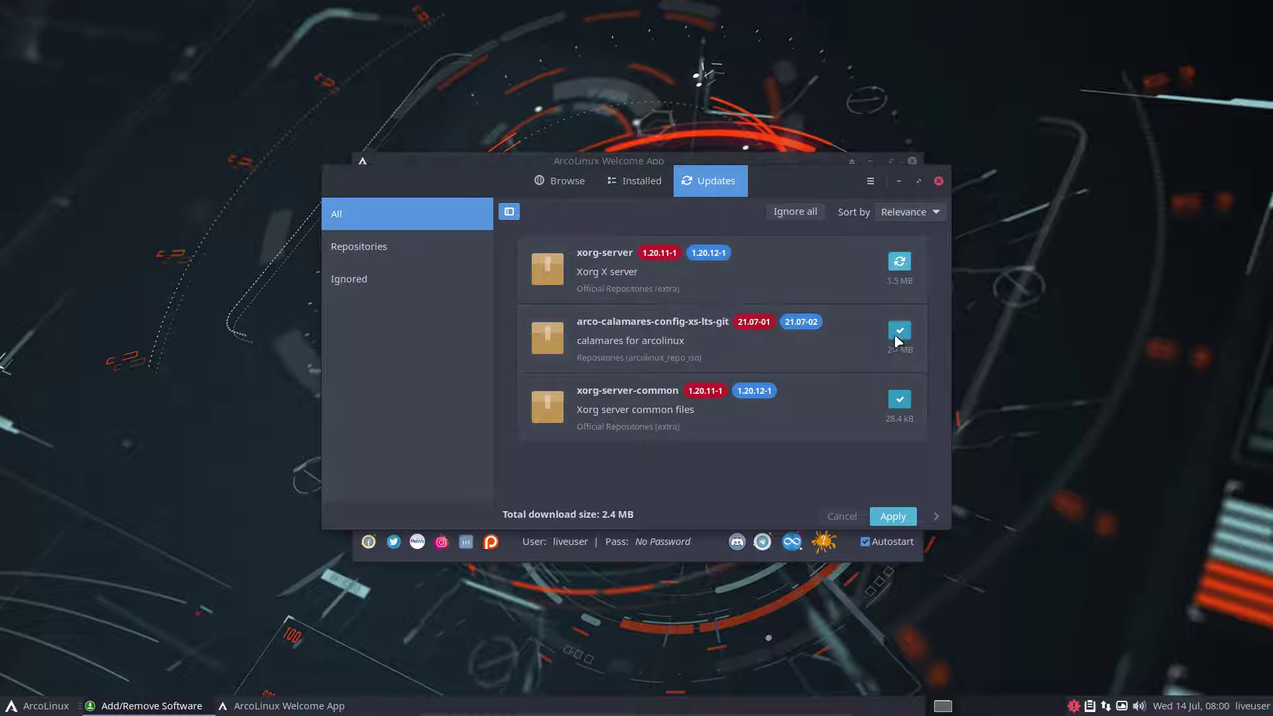
left_click(900, 332)
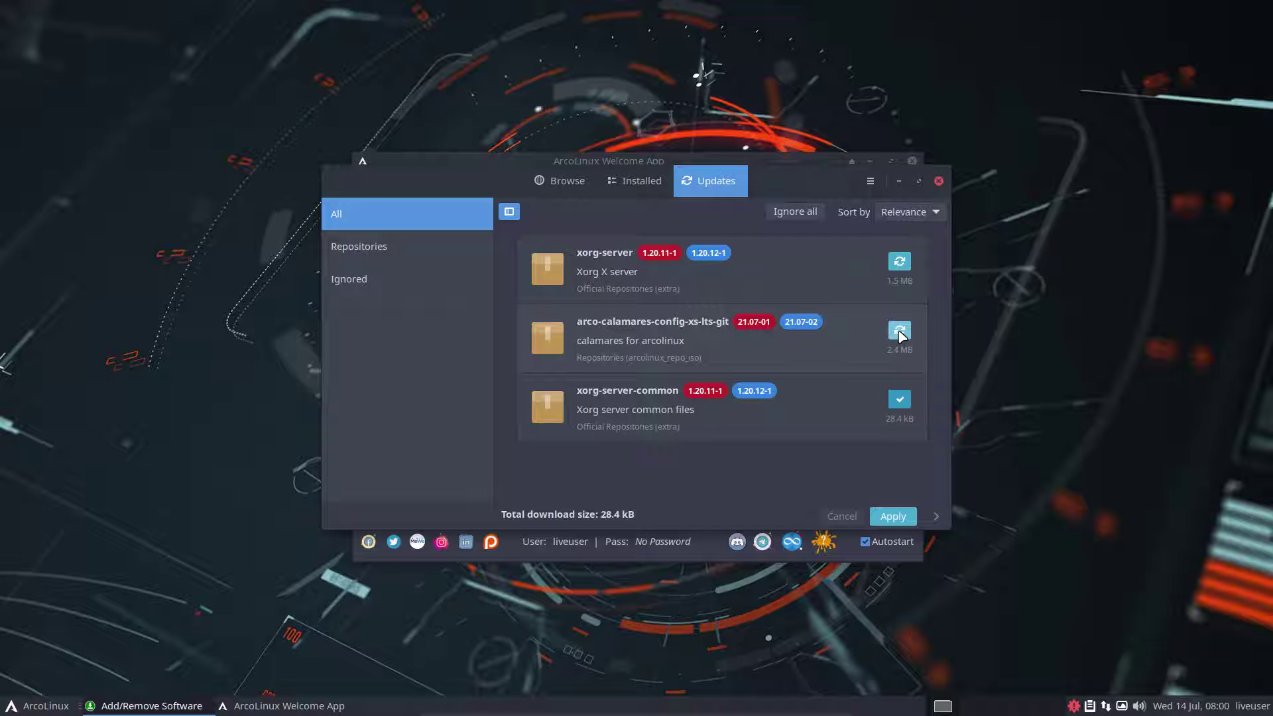
left_click(907, 335)
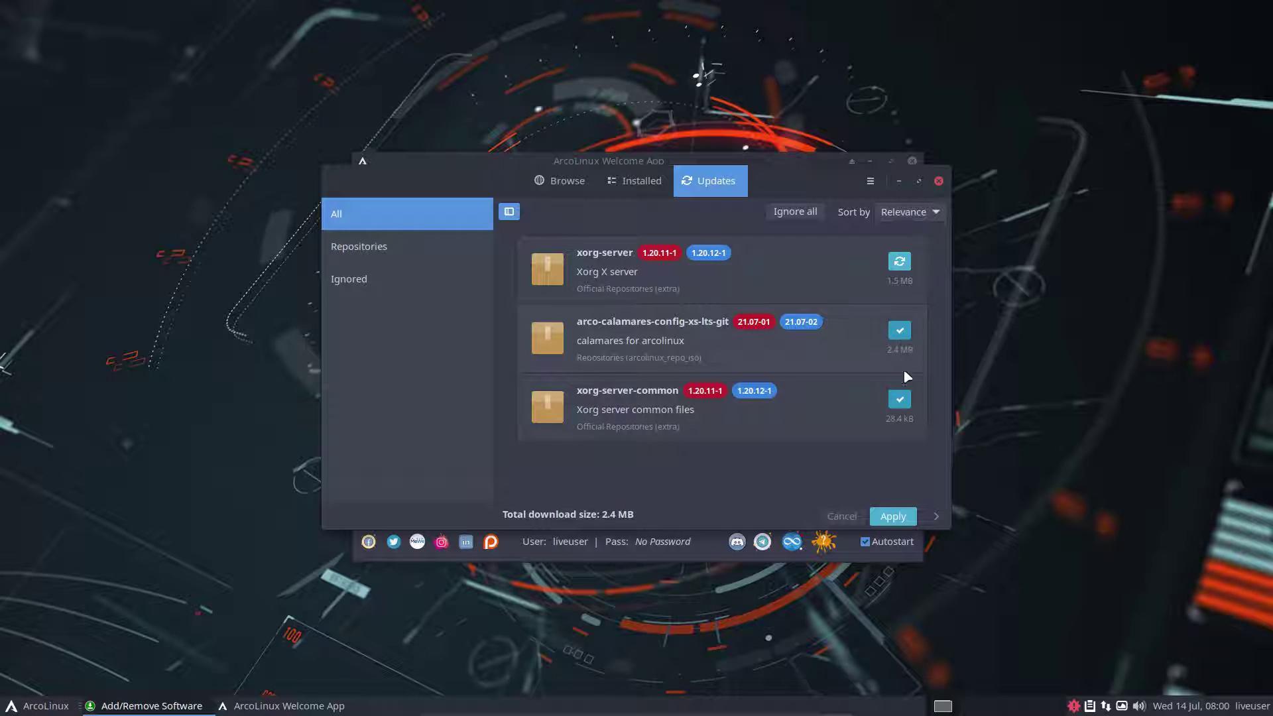
left_click(903, 399)
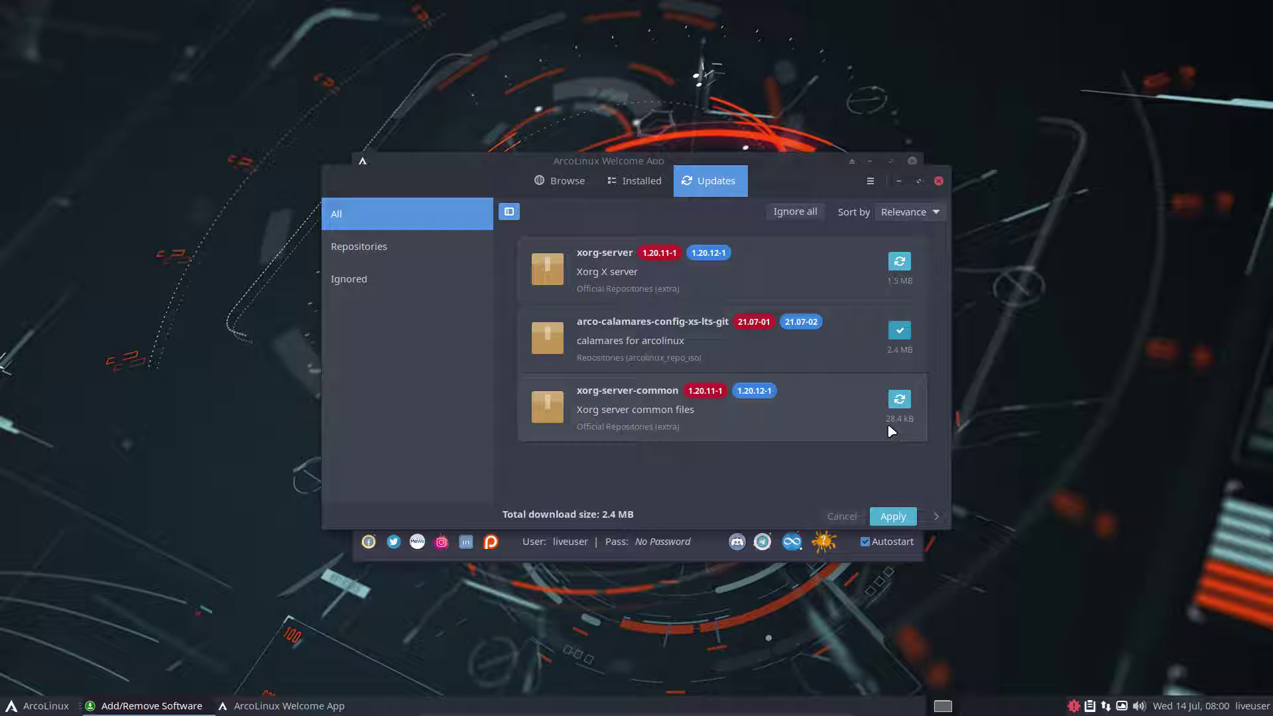
left_click(893, 514)
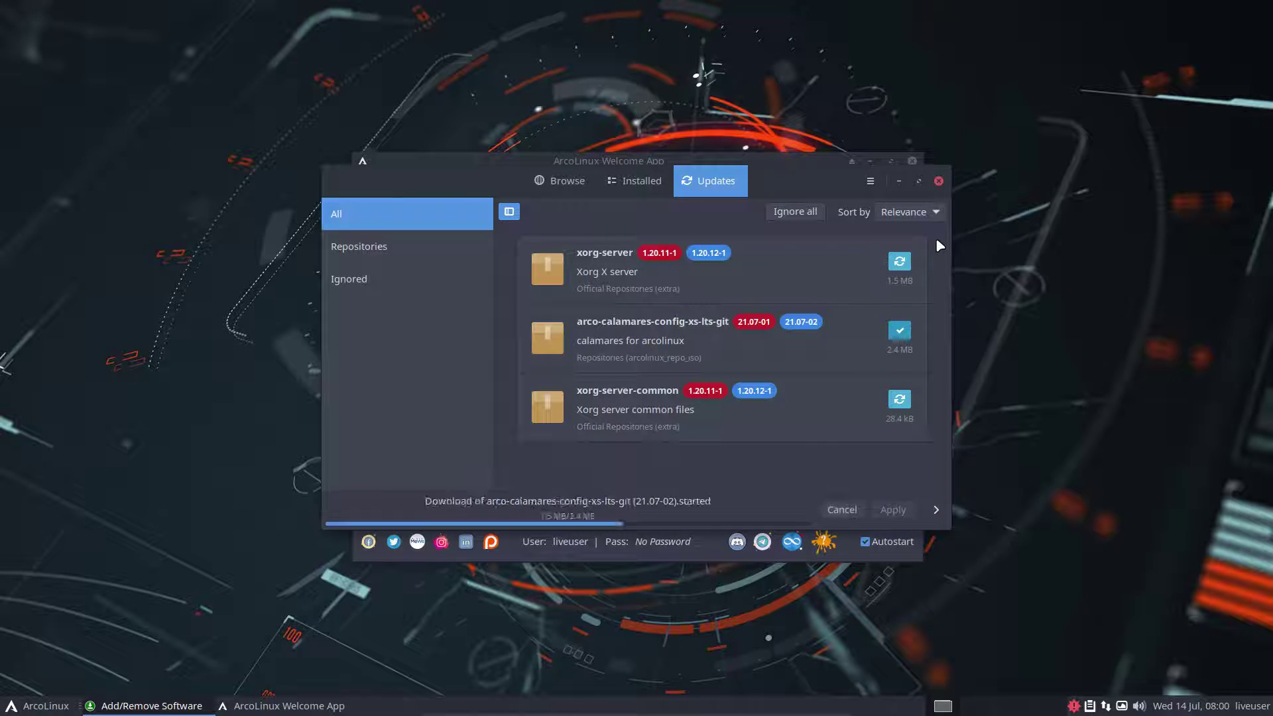
left_click(940, 181)
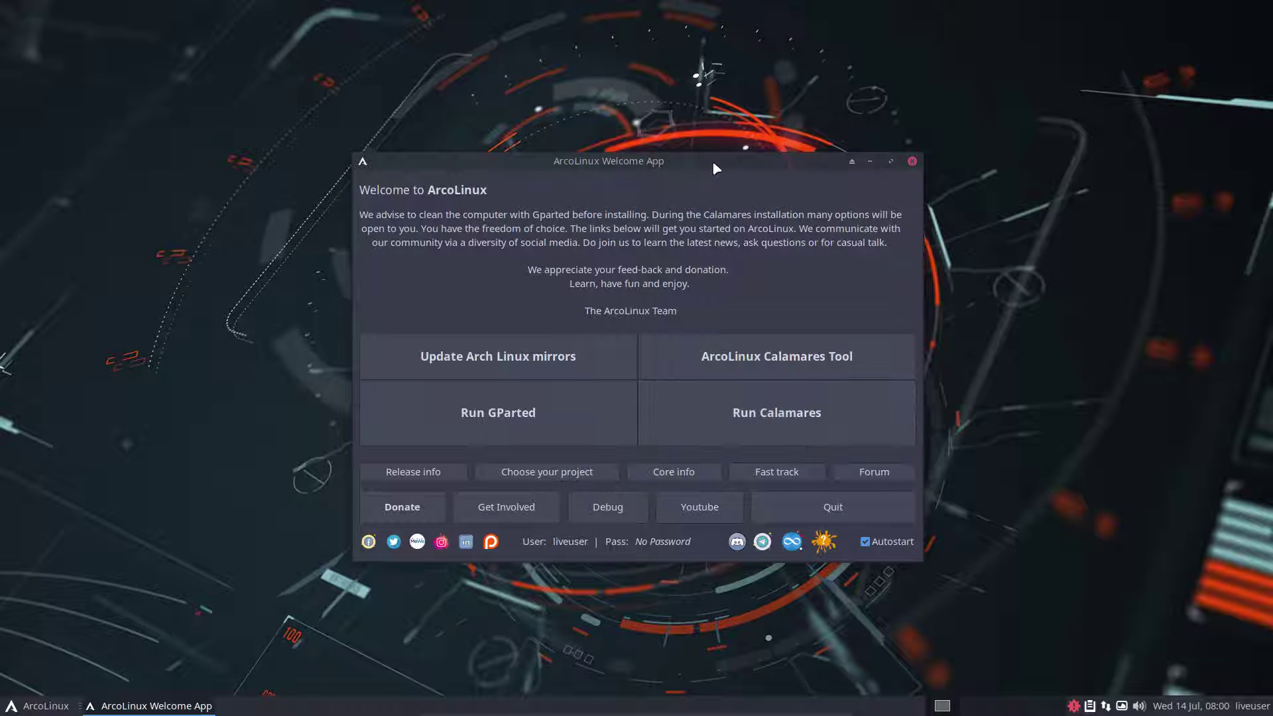
Move the Welcome App aside and launch Calamares, which fails on the initcpio modules
left_click_drag(715, 169, 950, 142)
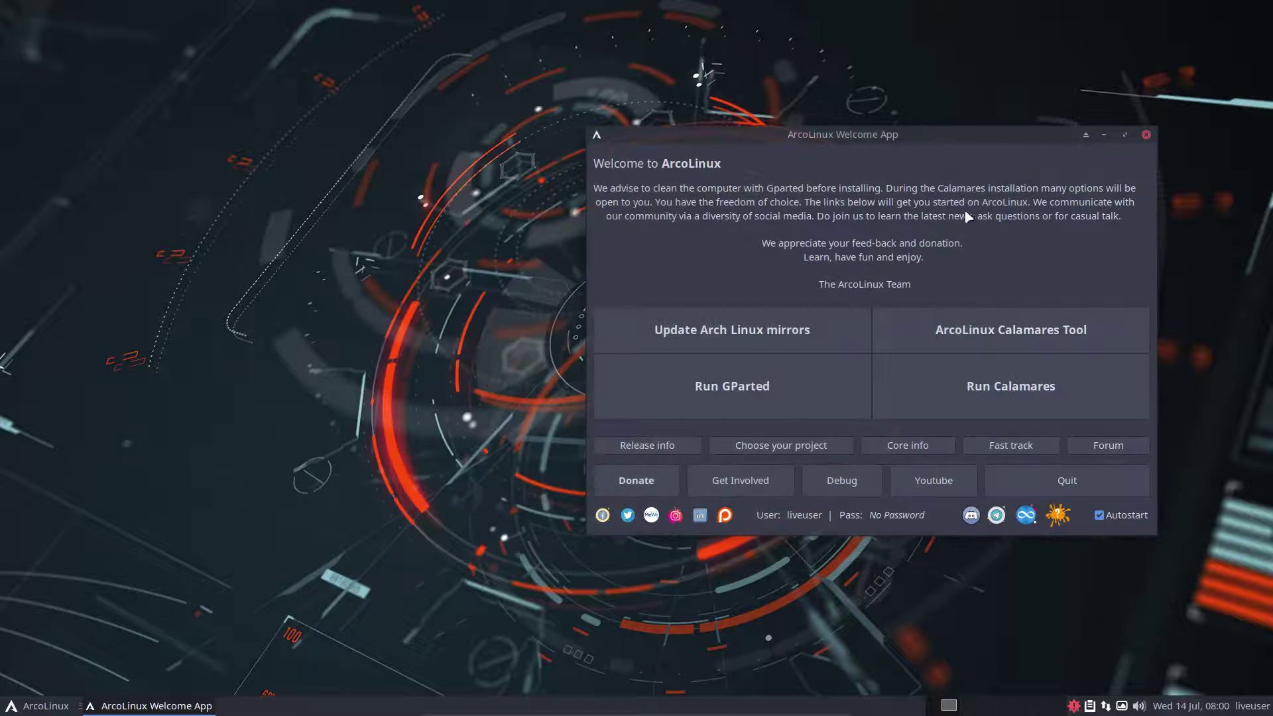
left_click(1013, 388)
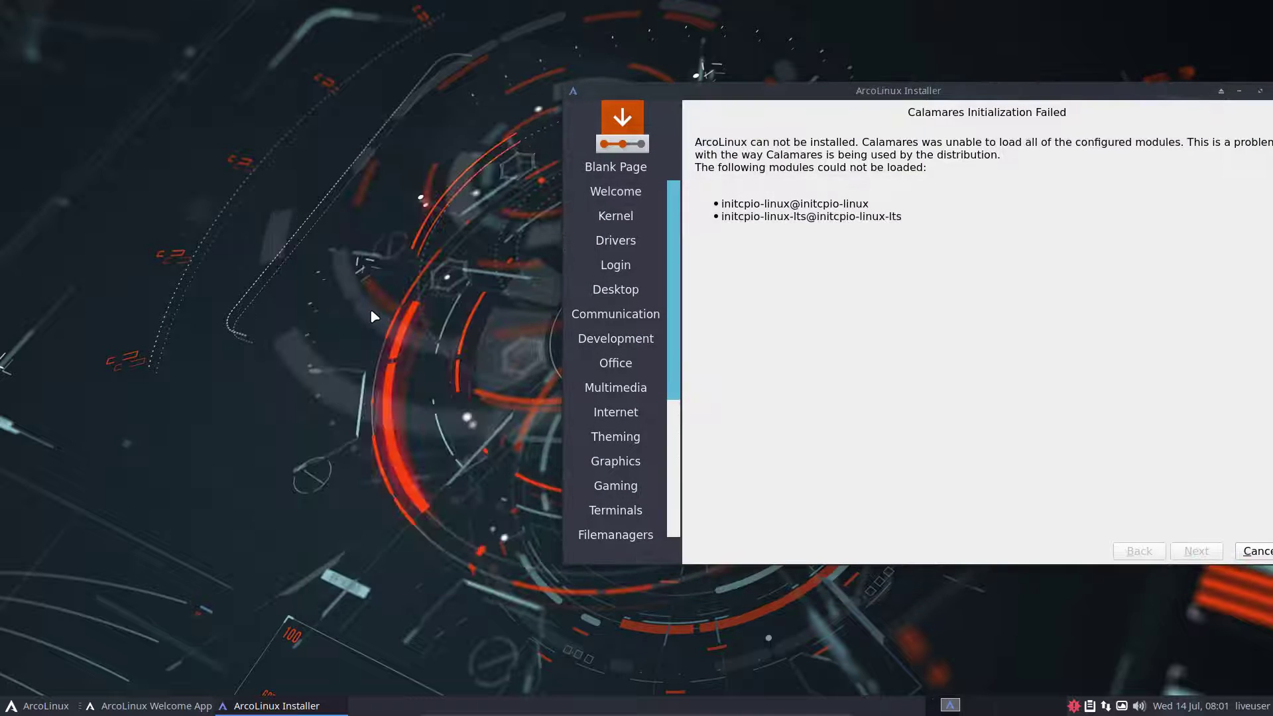
Browse from the root folder to /etc/calamares/modules in the file manager
left_click(373, 316)
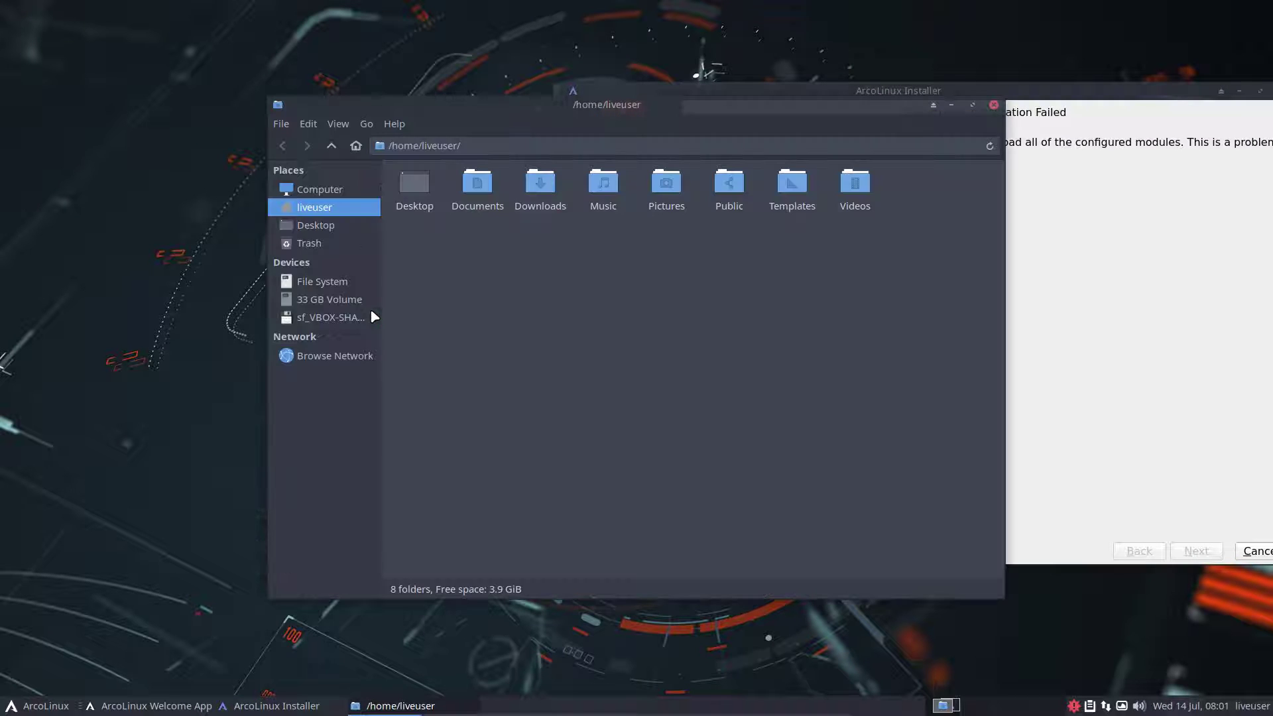
left_click(348, 281)
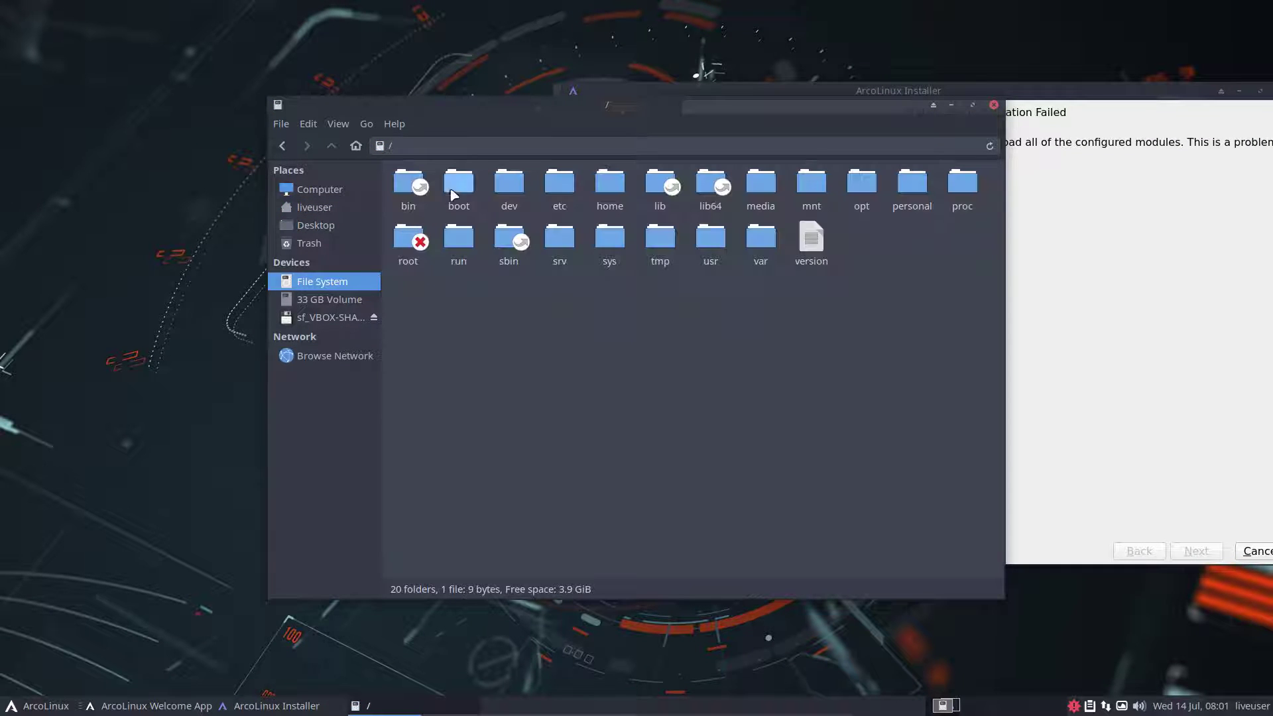
double_click(509, 188)
left_click(330, 145)
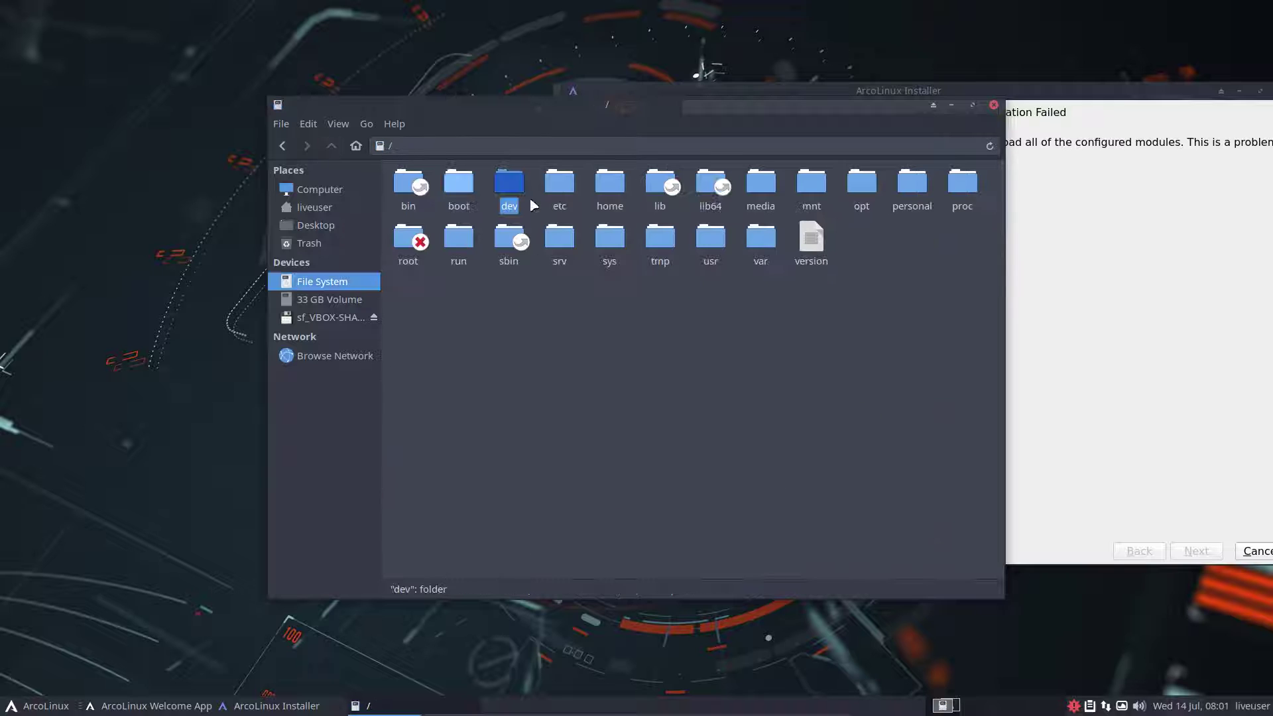
double_click(561, 189)
double_click(516, 228)
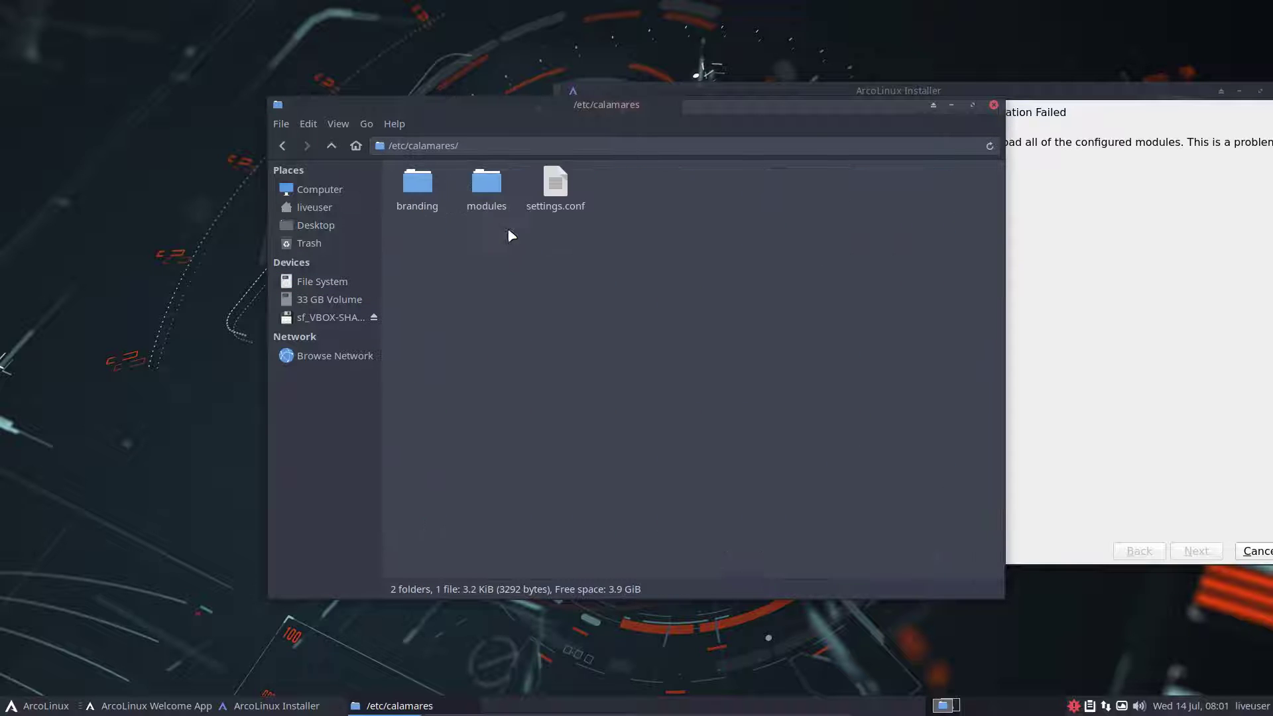
double_click(502, 199)
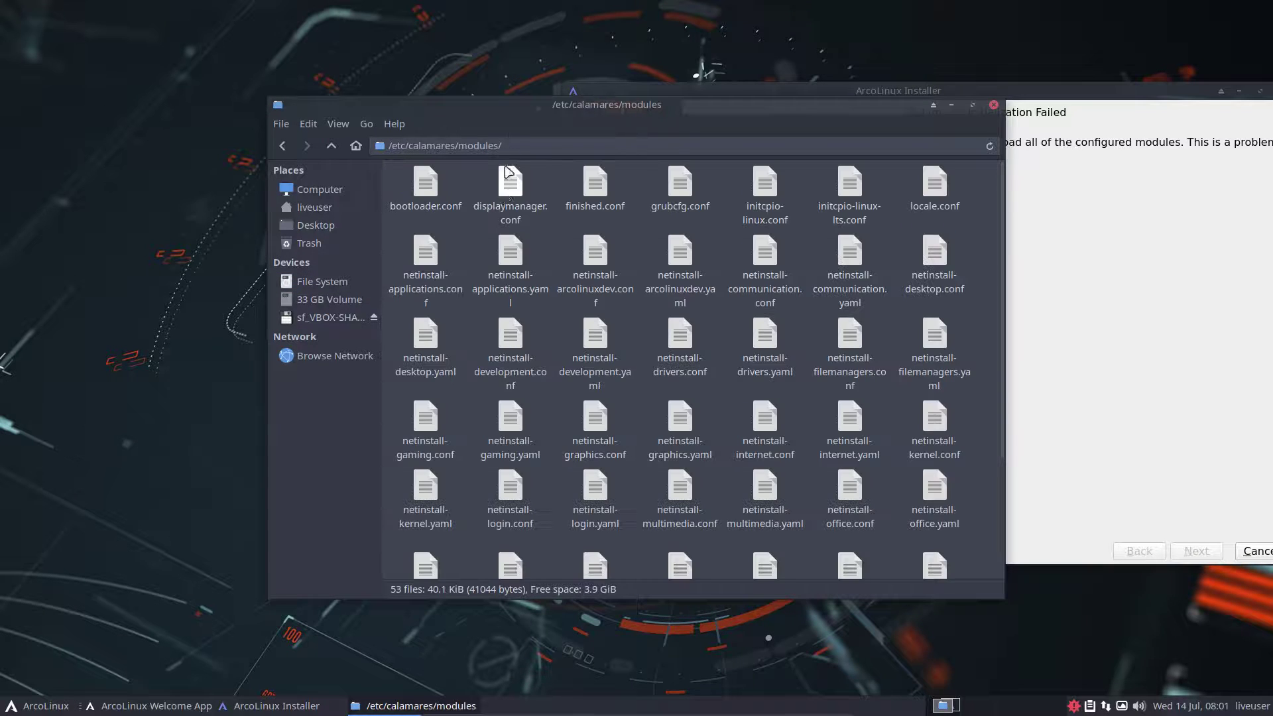
Snap the file manager to the left half and read /etc/calamares/settings.conf
left_click_drag(527, 104, 2, 289)
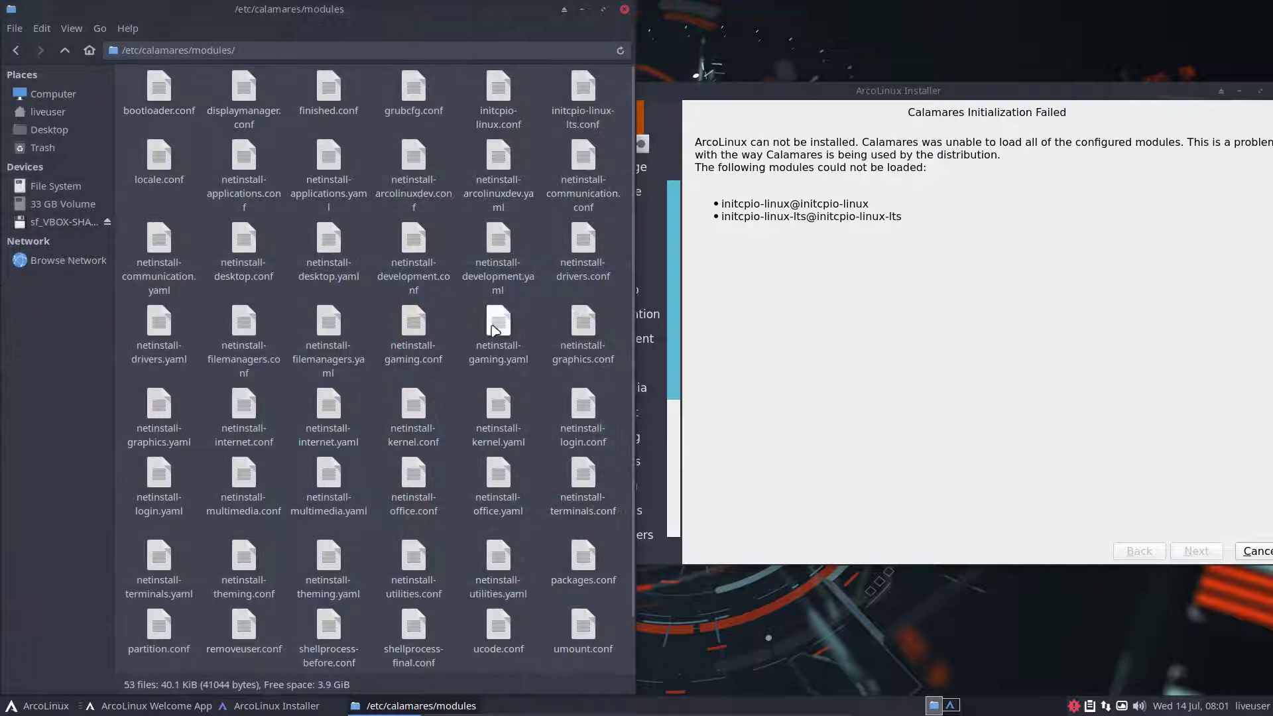
left_click(64, 50)
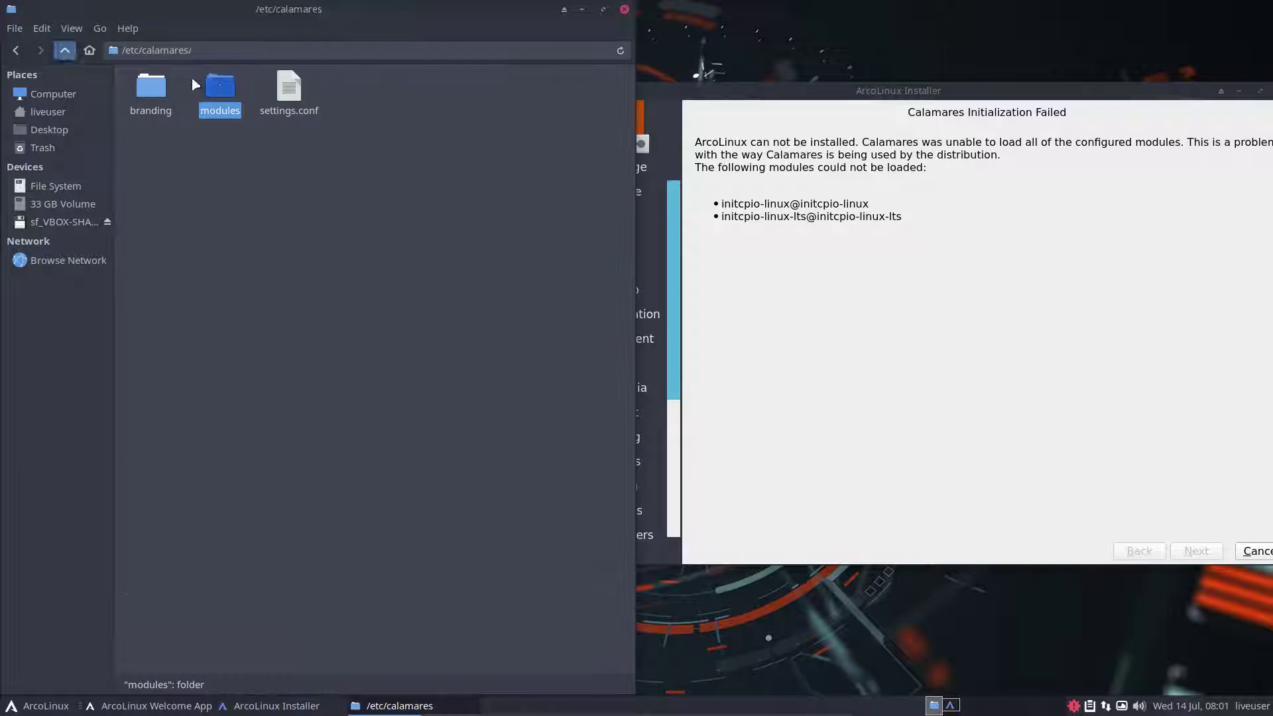
double_click(289, 90)
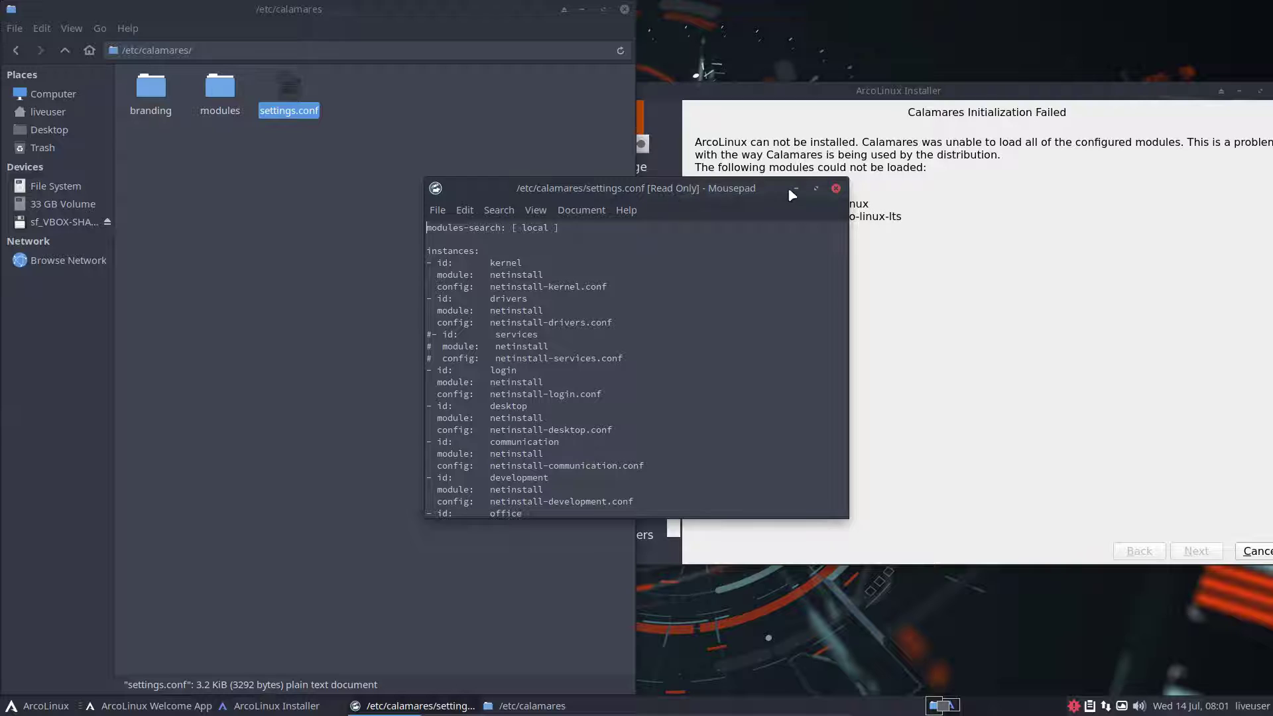
left_click(835, 189)
left_click(353, 250)
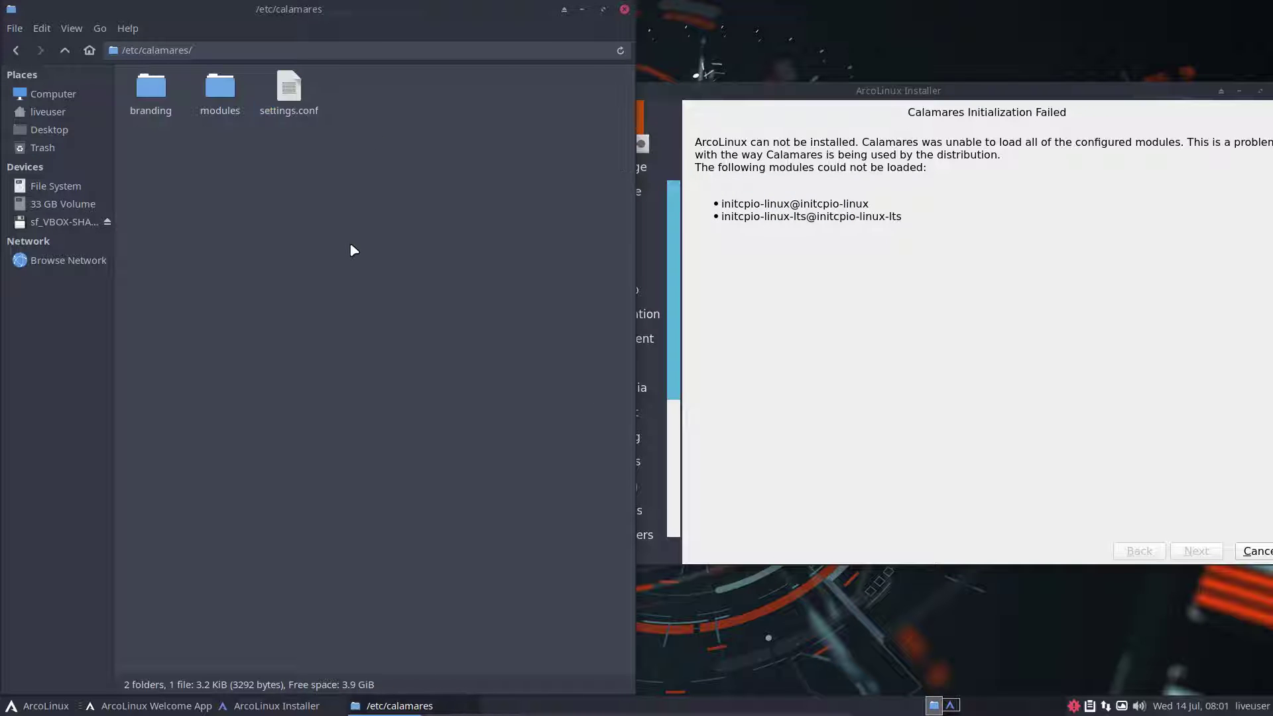
key("F12")
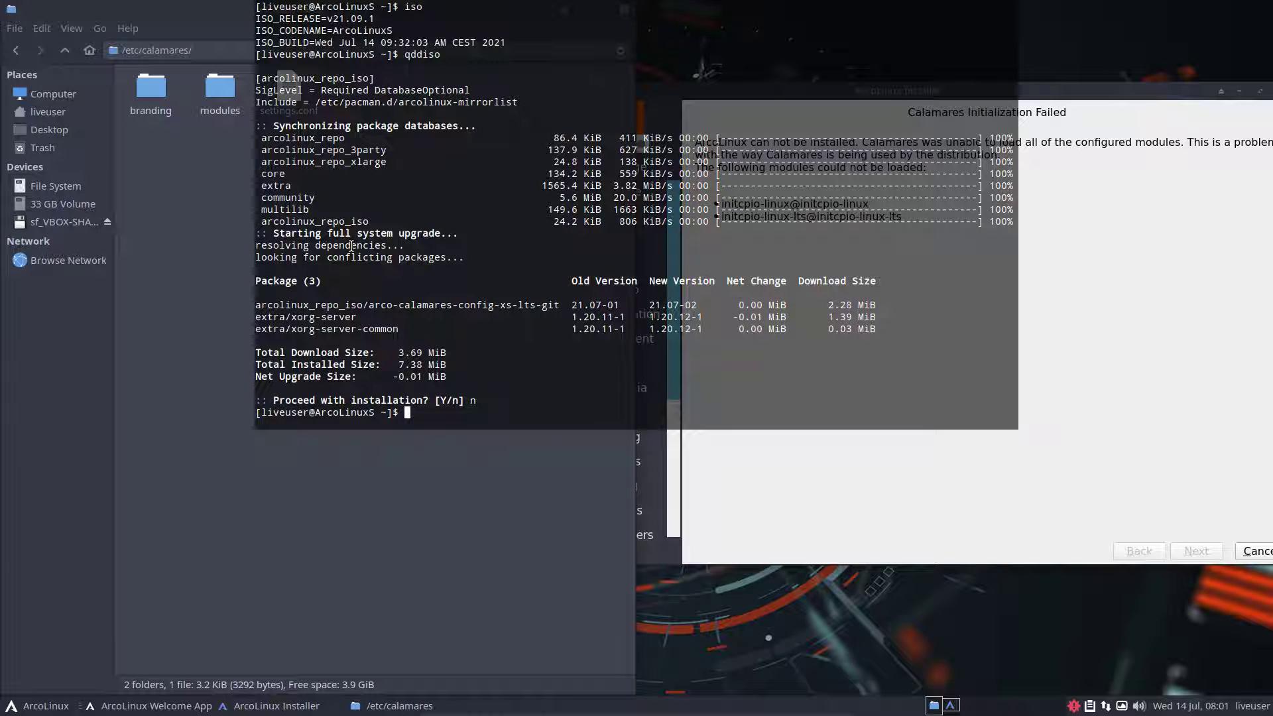
Run dev to install developer tools, noting the missing sublime-text-dev package
type("dev")
key("Return")
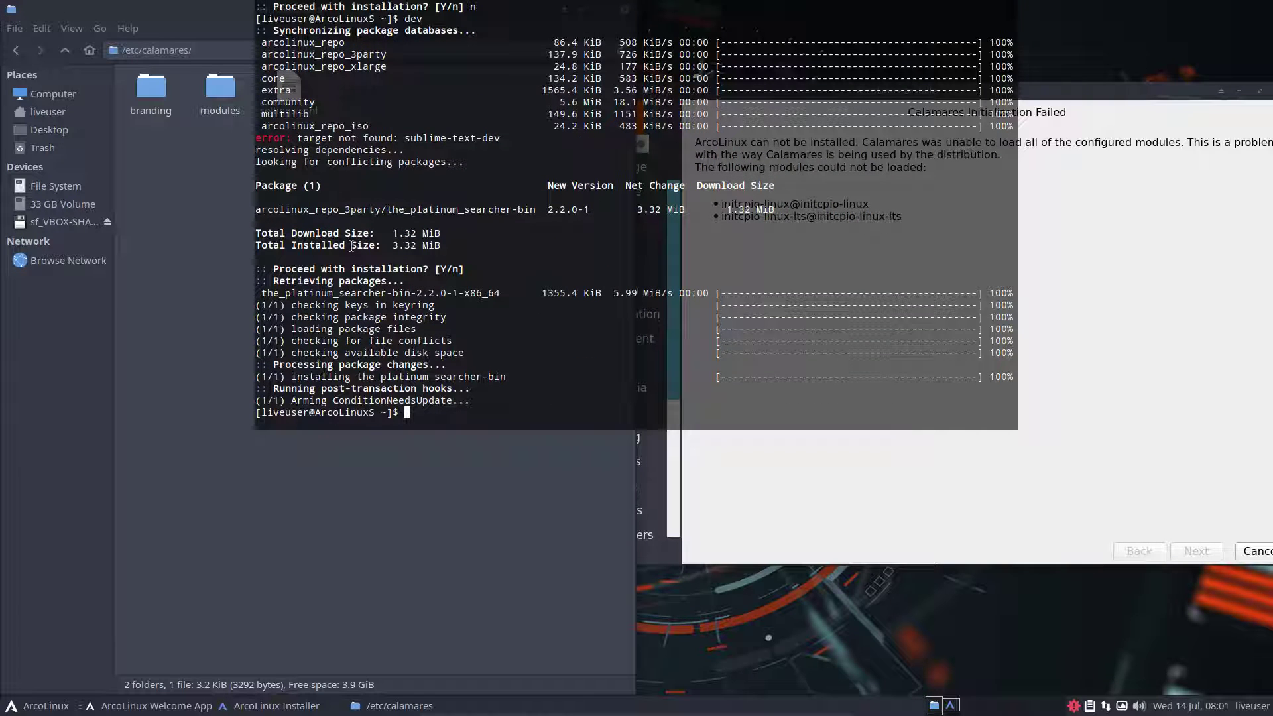
double_click(474, 138)
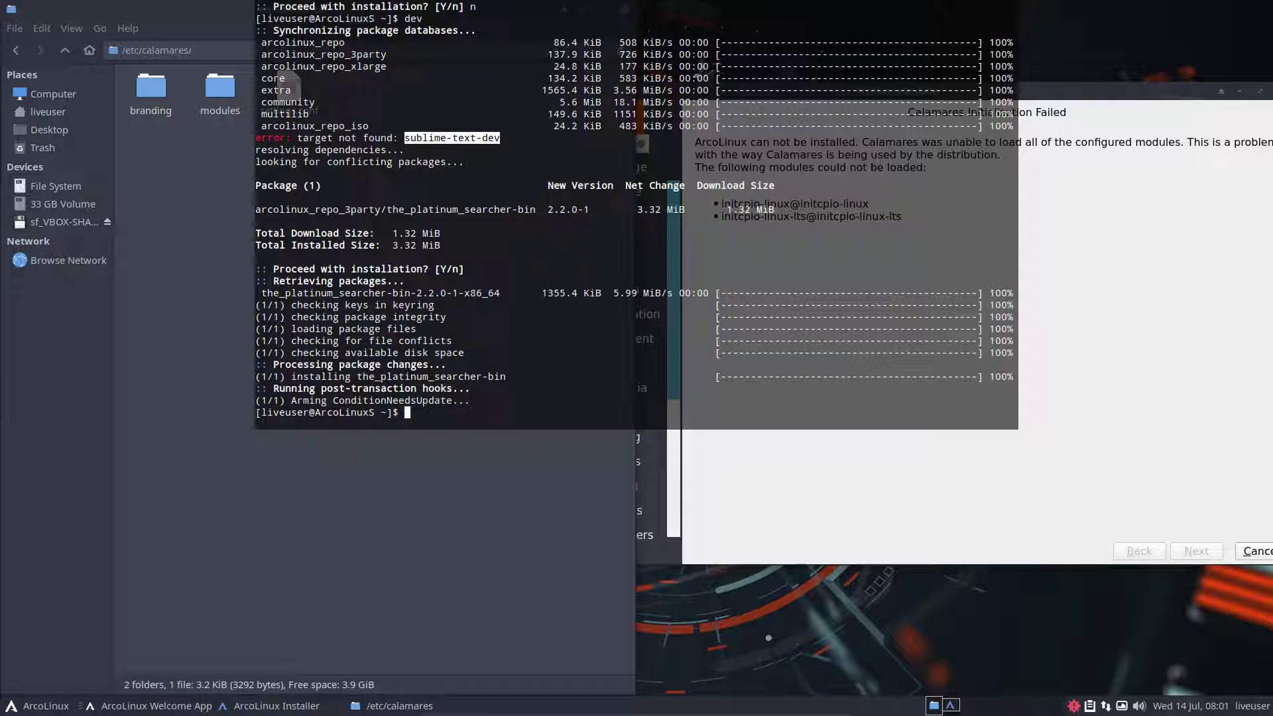
key("ctrl+f")
left_click(456, 410)
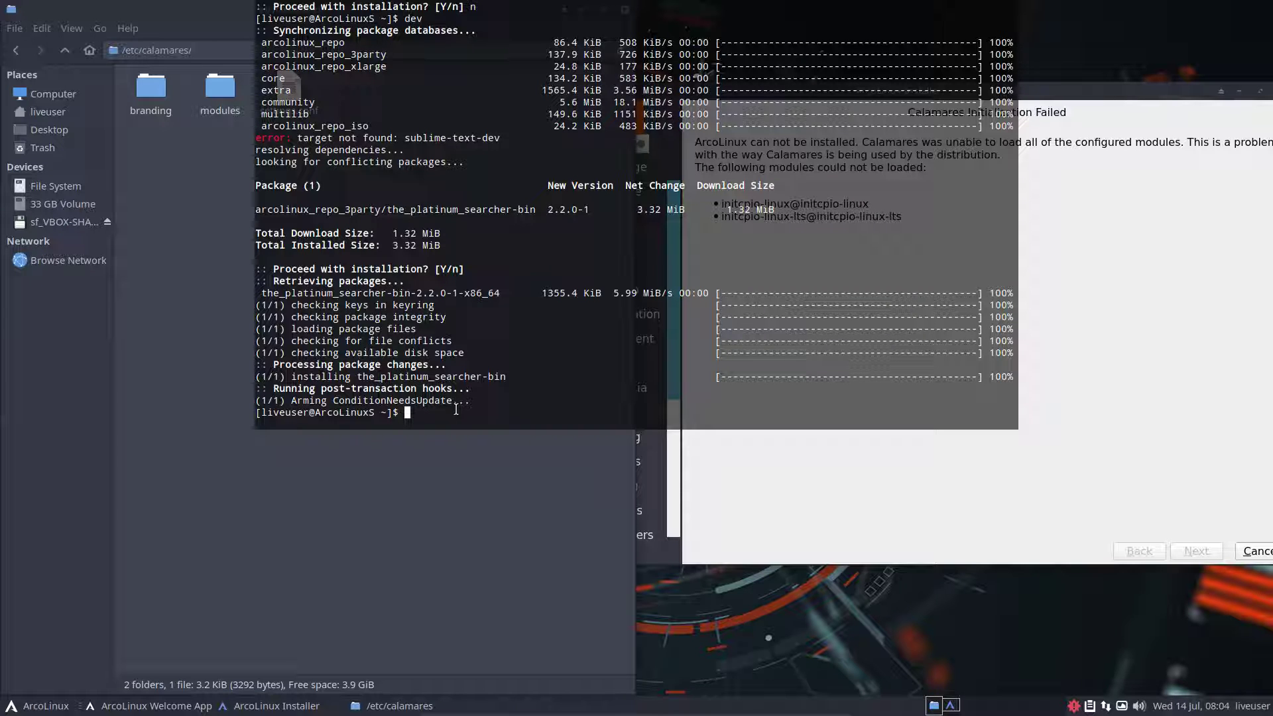
Cancel the terminal update and apply the installer update with xorg-server and xorg-server-common unticked
type("update")
key("Return")
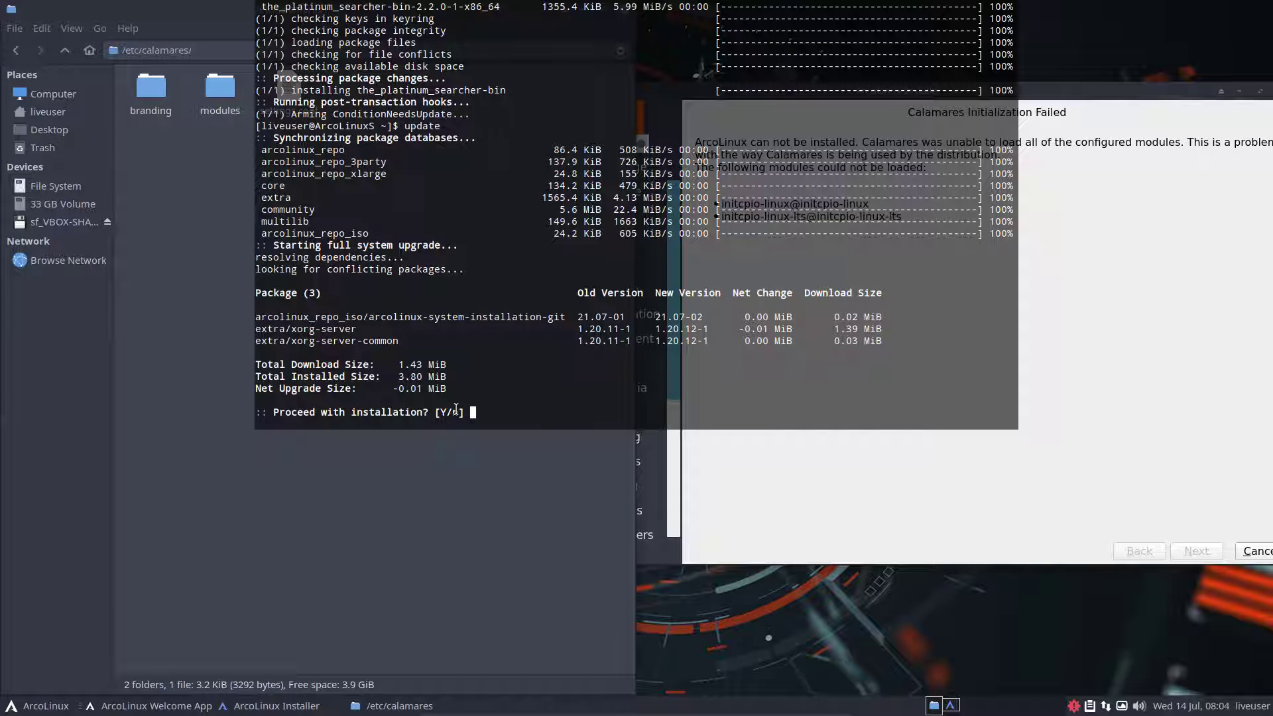
key("ctrl+c")
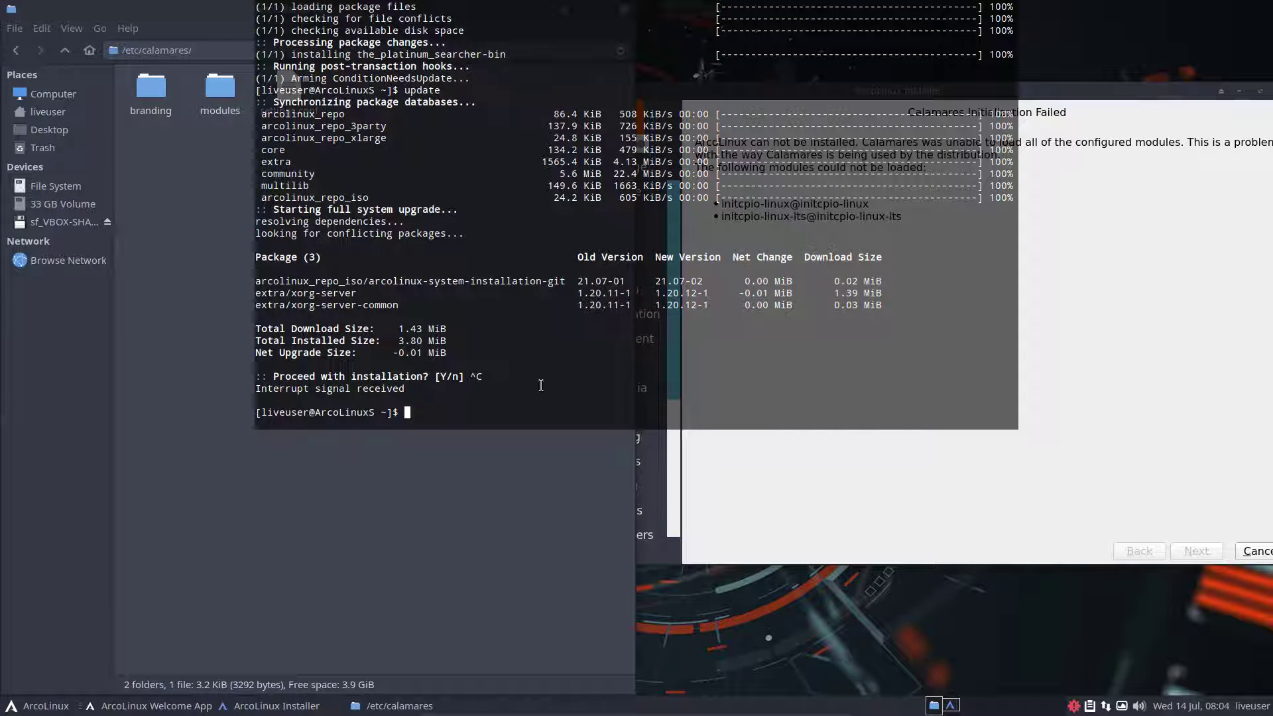
left_click(1123, 707)
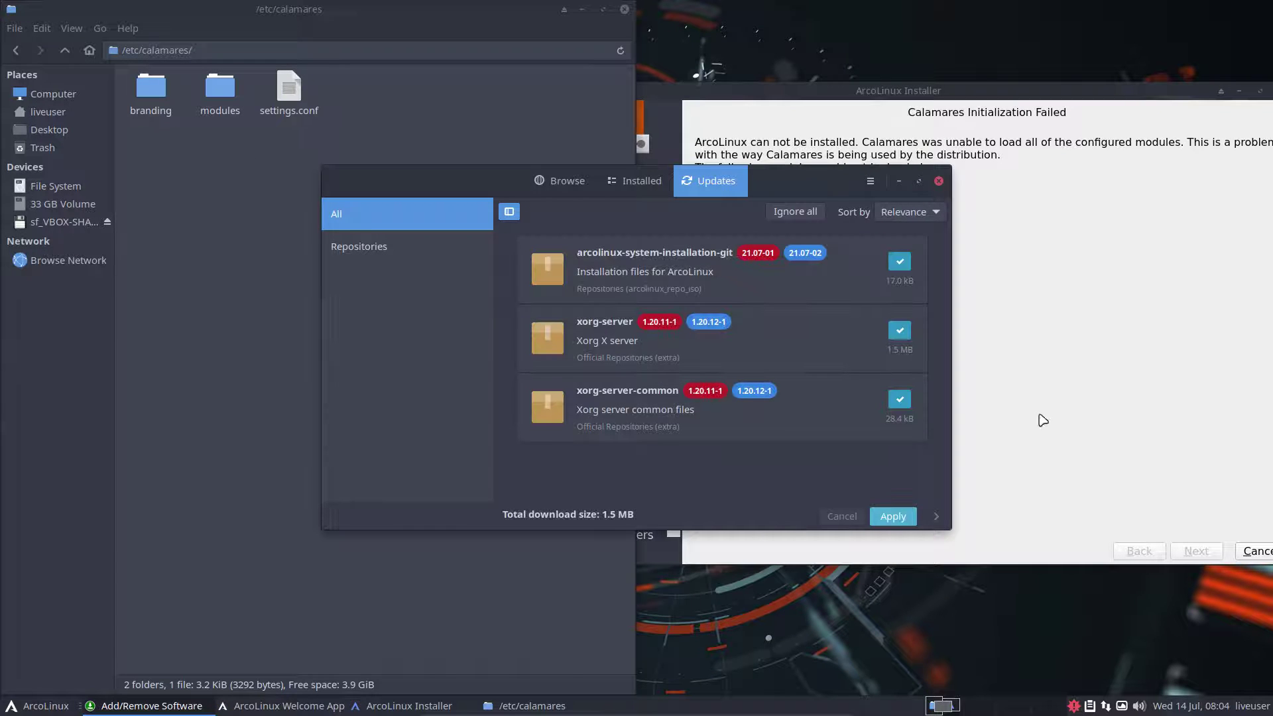
left_click(901, 334)
left_click(899, 399)
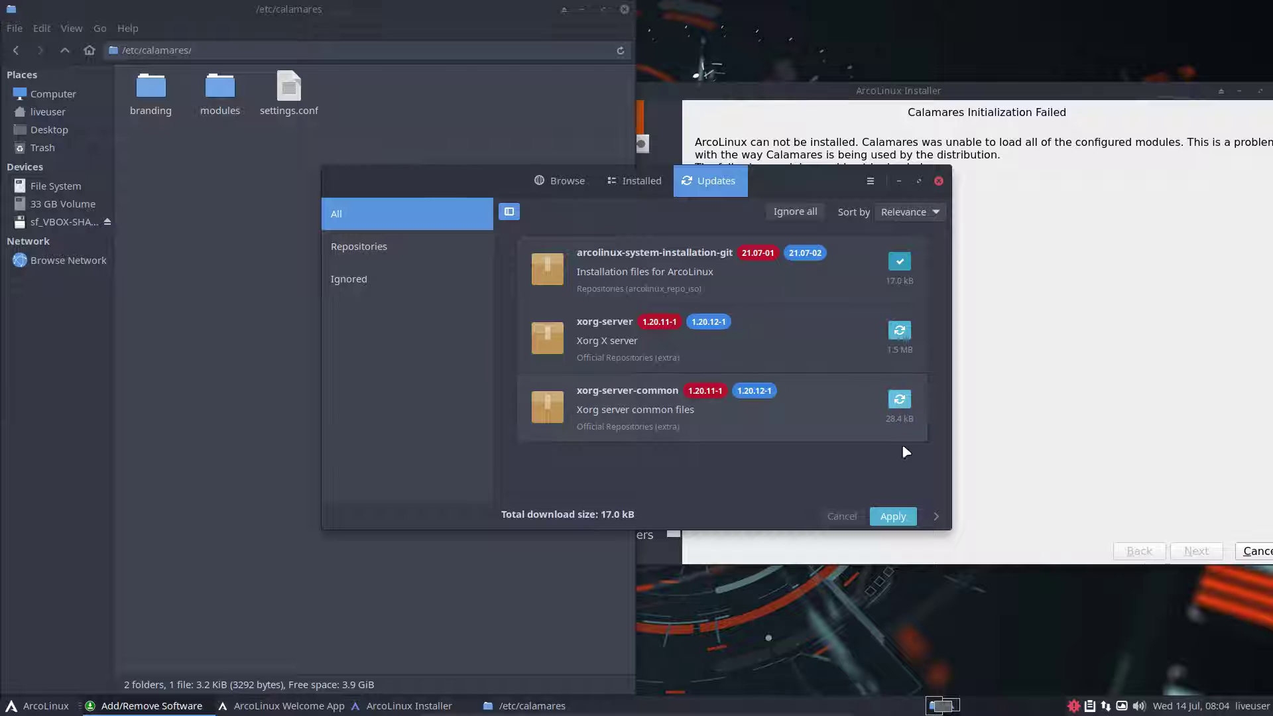
left_click(893, 516)
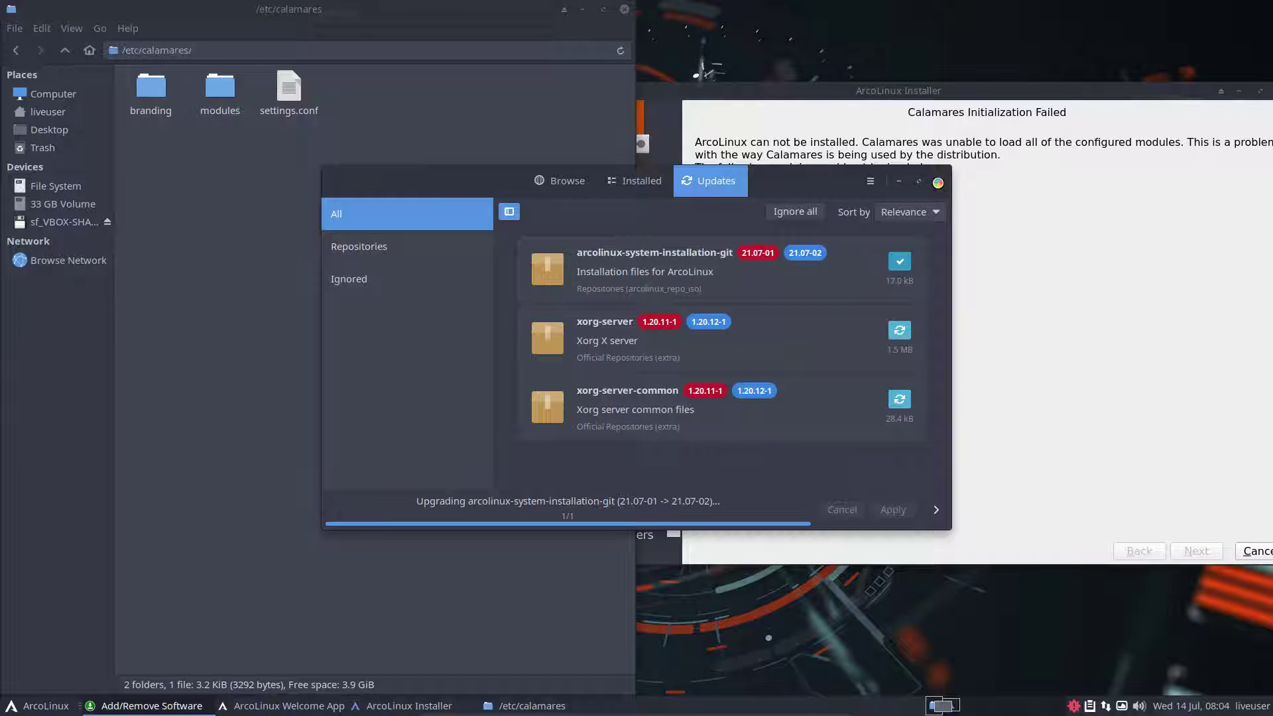
left_click(938, 182)
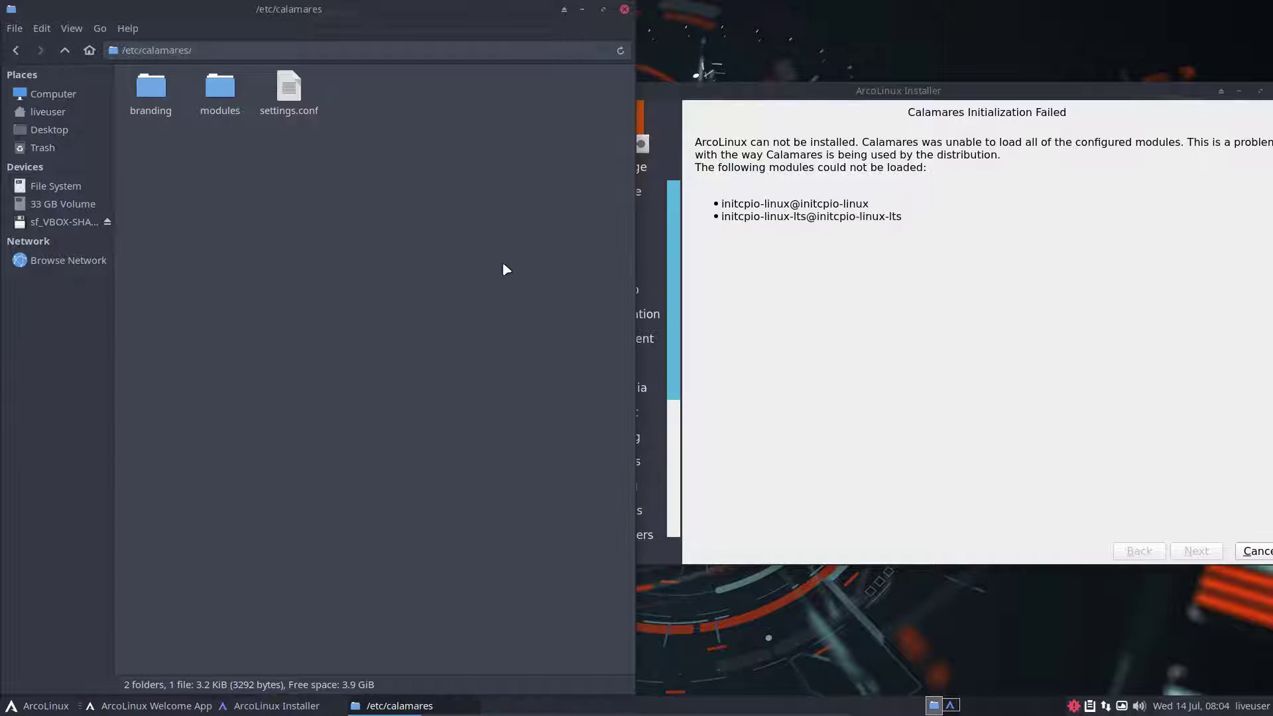
Rerun dev to install sublime-text-4 and meld
key("F12")
type("dev")
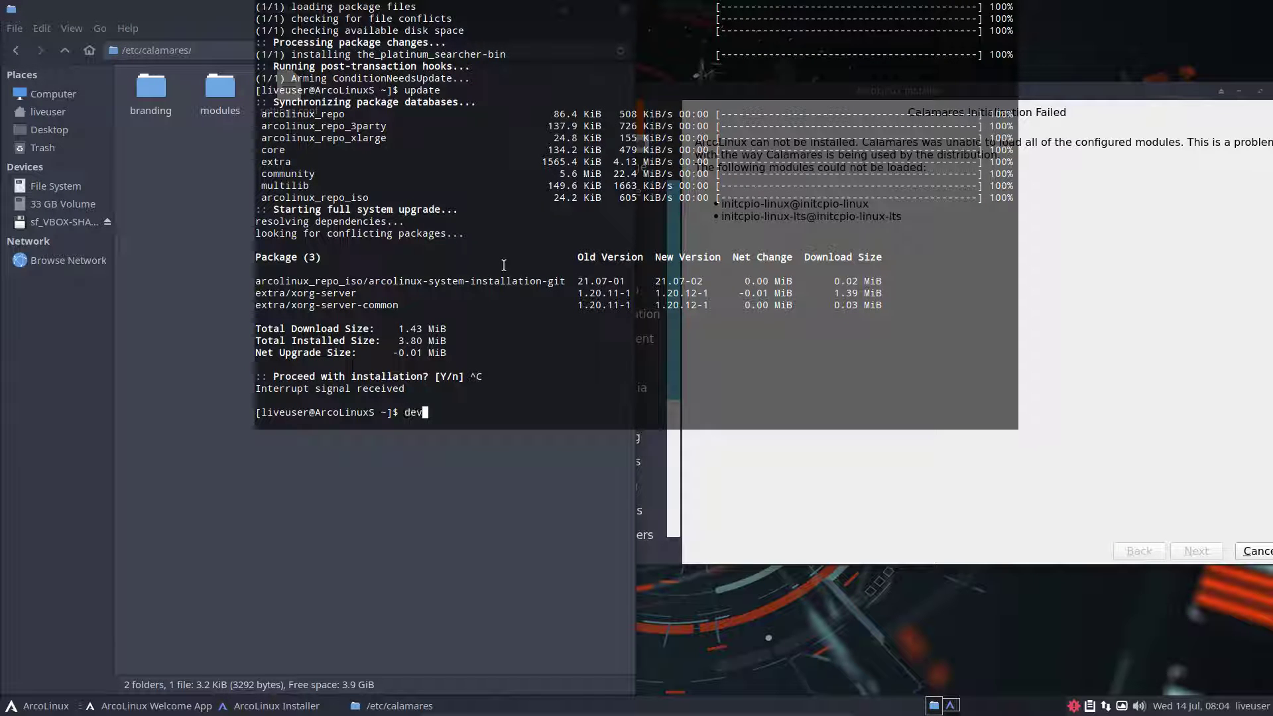
key("Return")
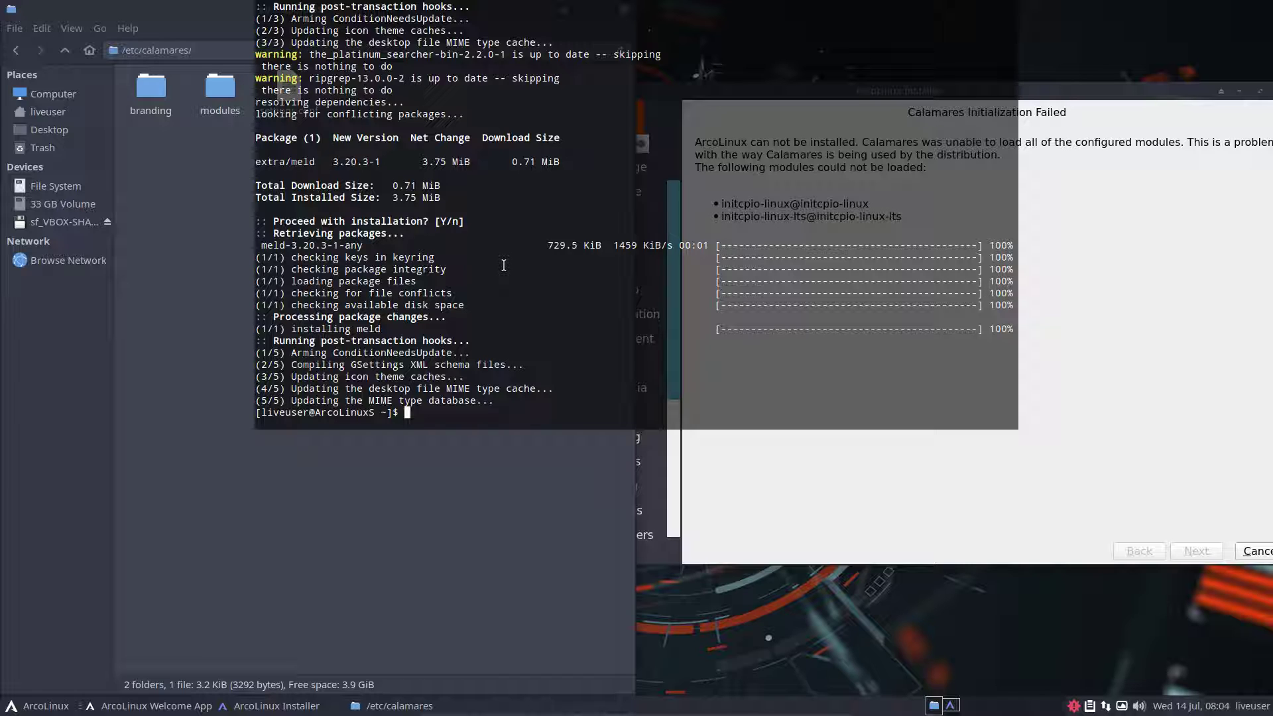
key("F12")
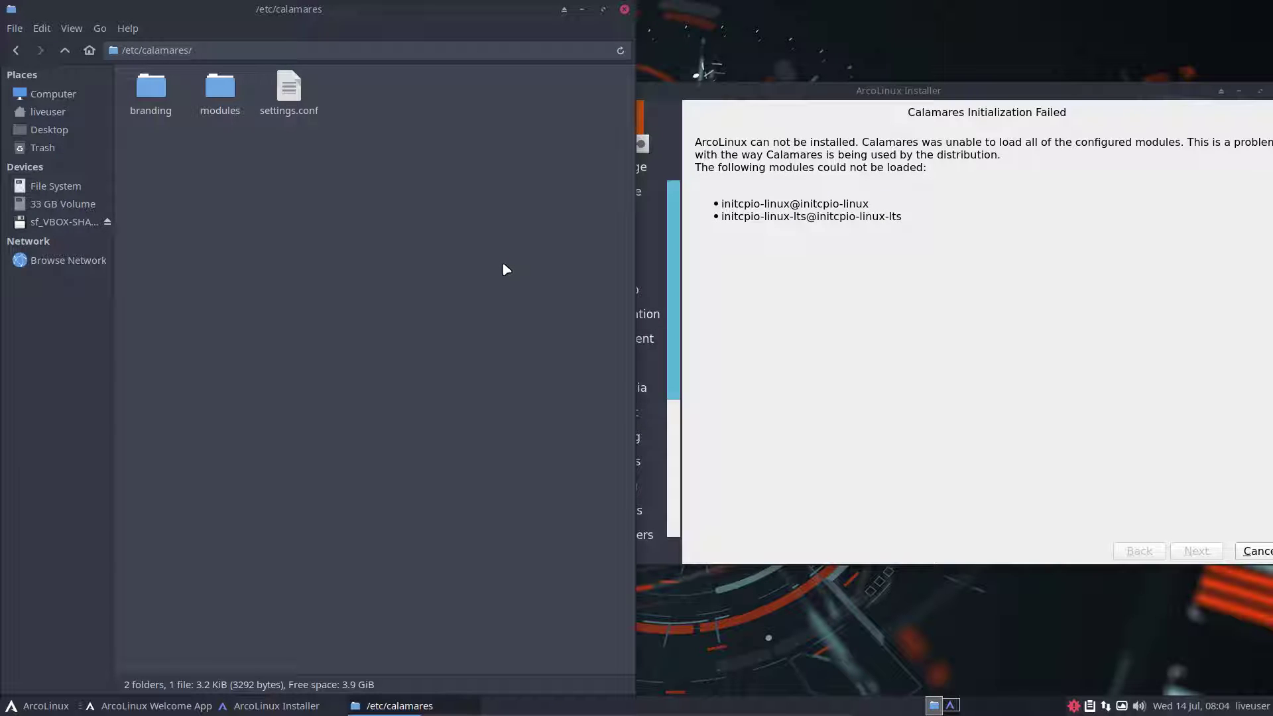
Open settings.conf in Sublime Text, snapped to the left half
left_click(295, 105)
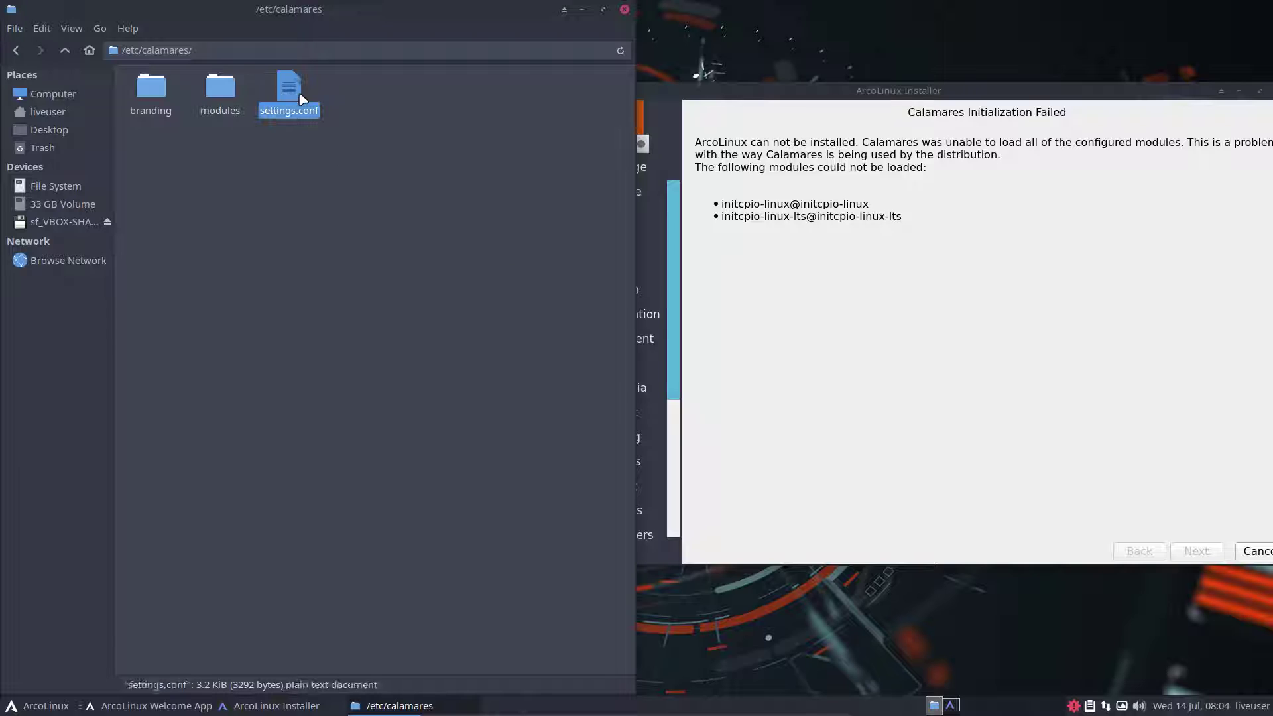
right_click(295, 105)
mouse_move(355, 129)
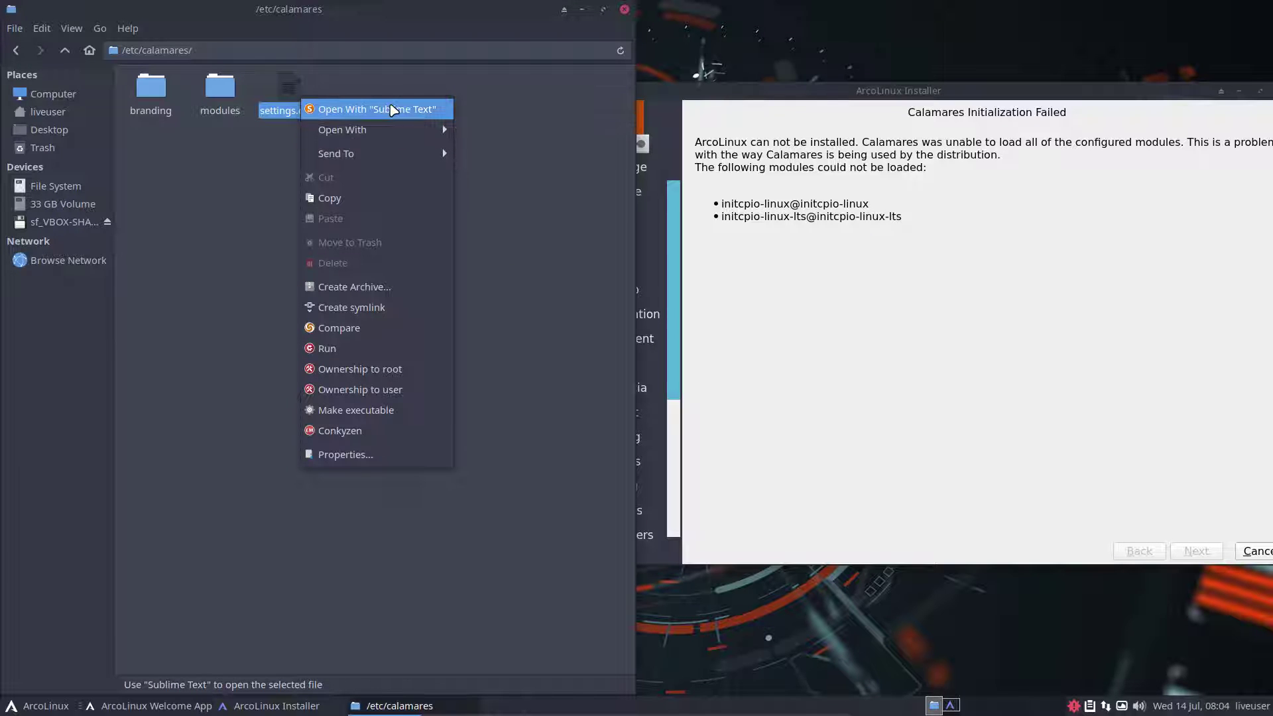
left_click(395, 109)
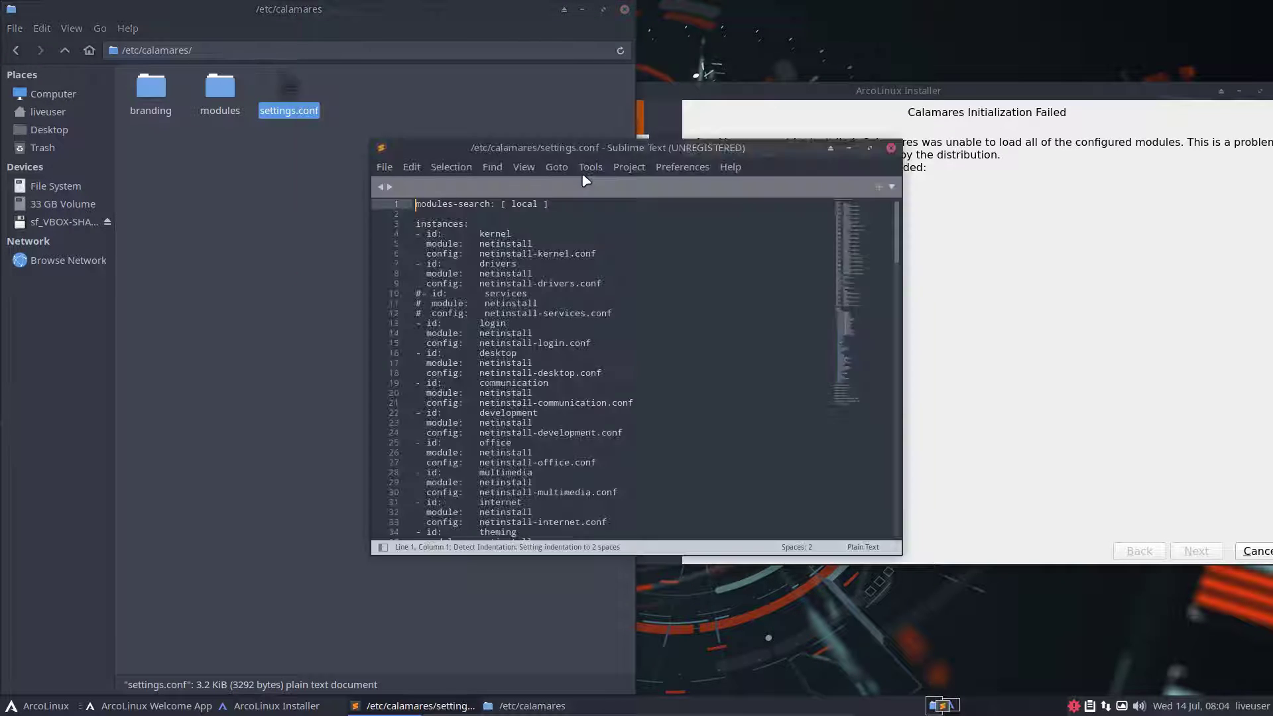
left_click_drag(627, 148, 5, 274)
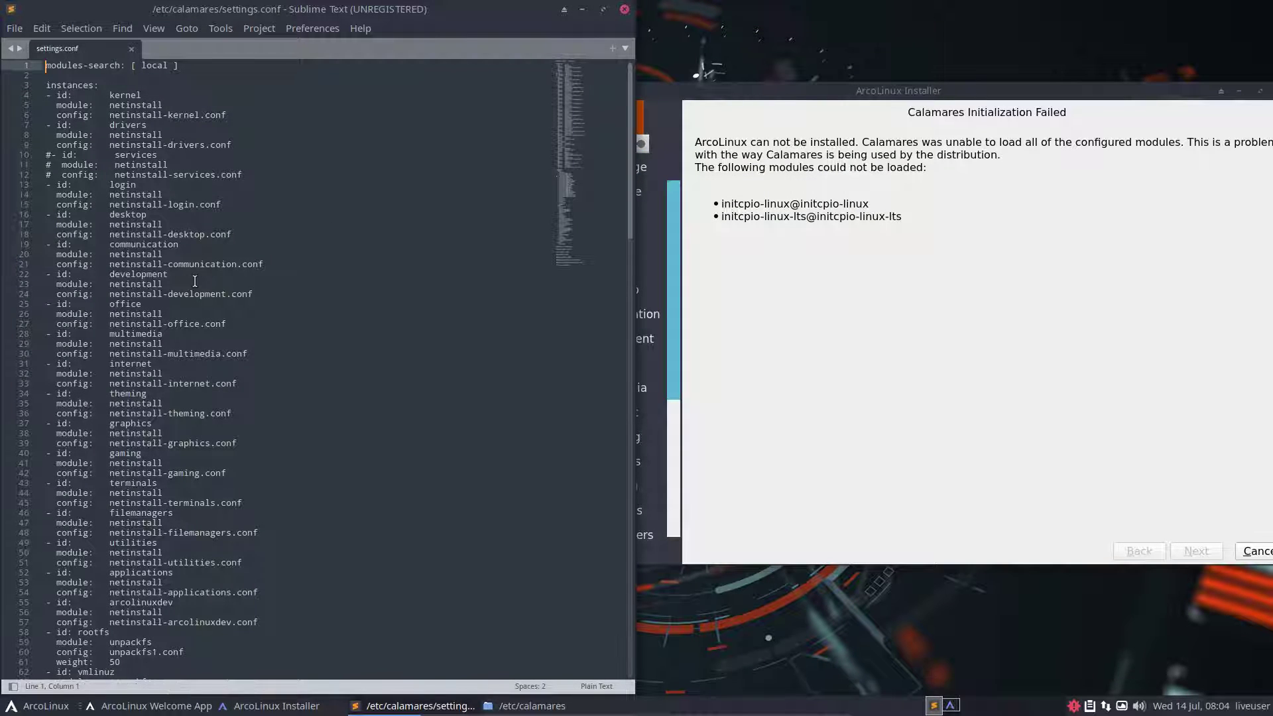
Inspect settings.conf, highlighting netinstall and kernel uses and scrolling to the exec section
double_click(126, 105)
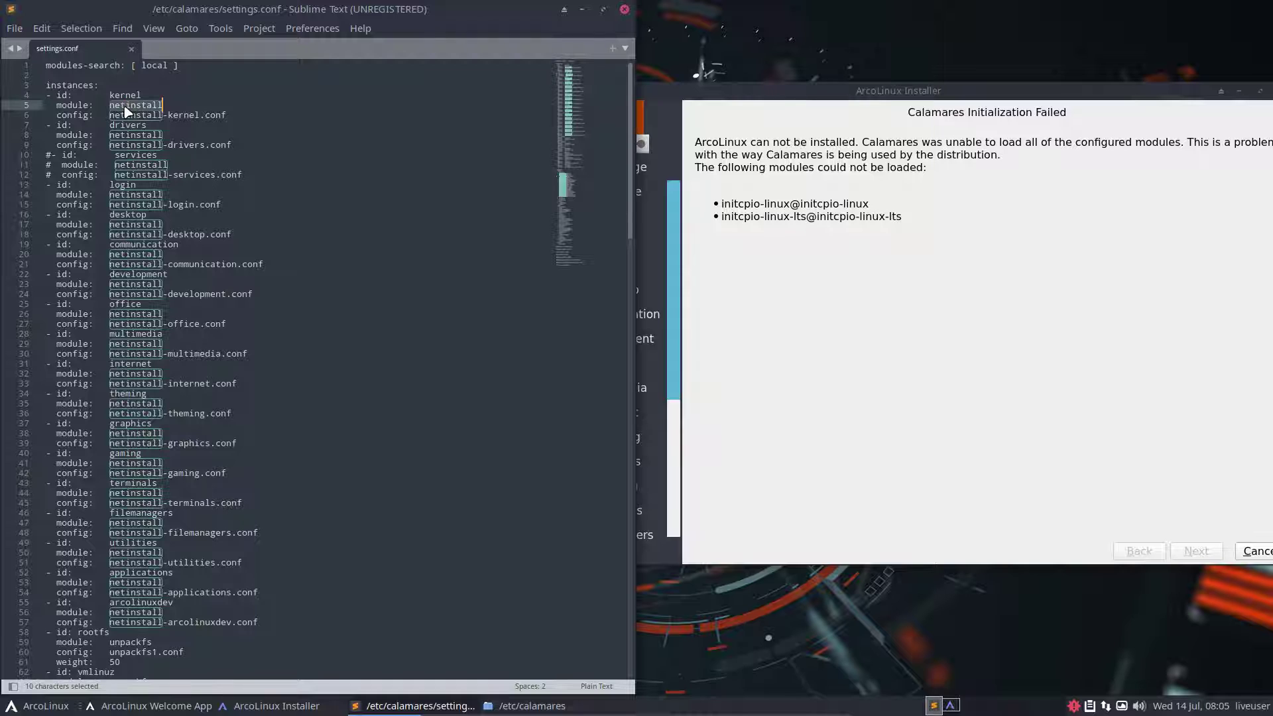
double_click(126, 96)
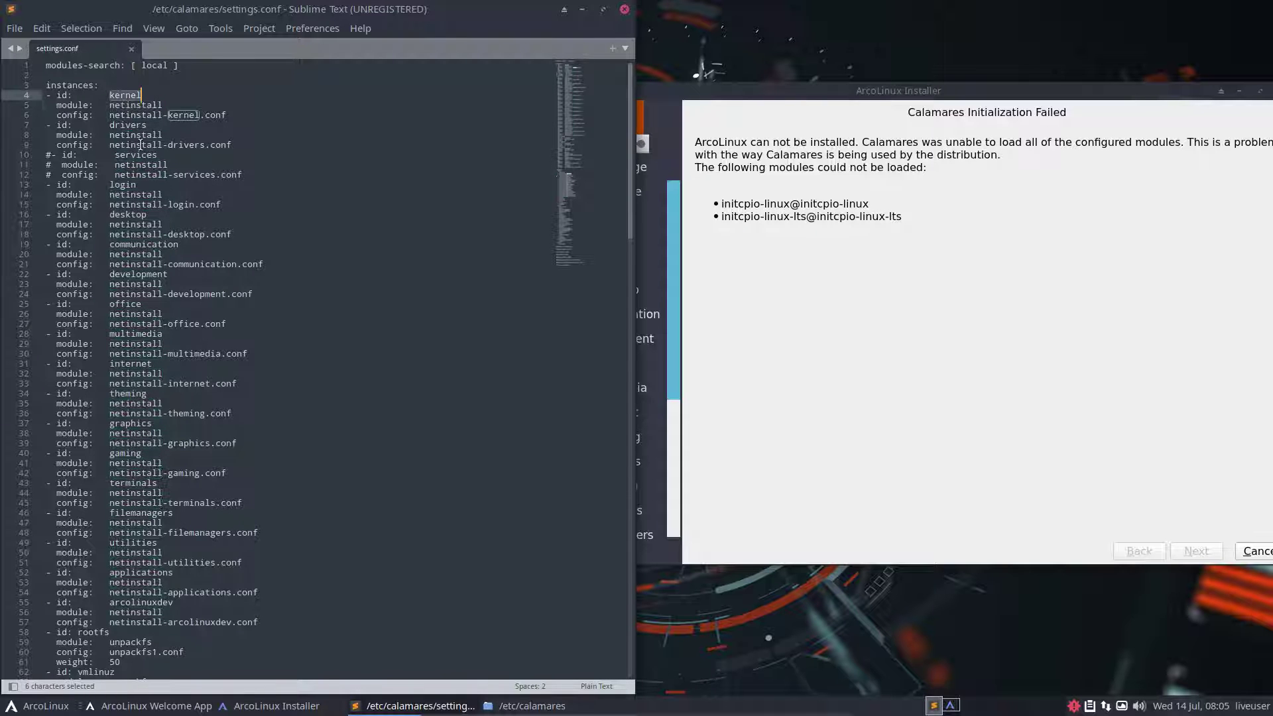
scroll(142, 172, "down", 17)
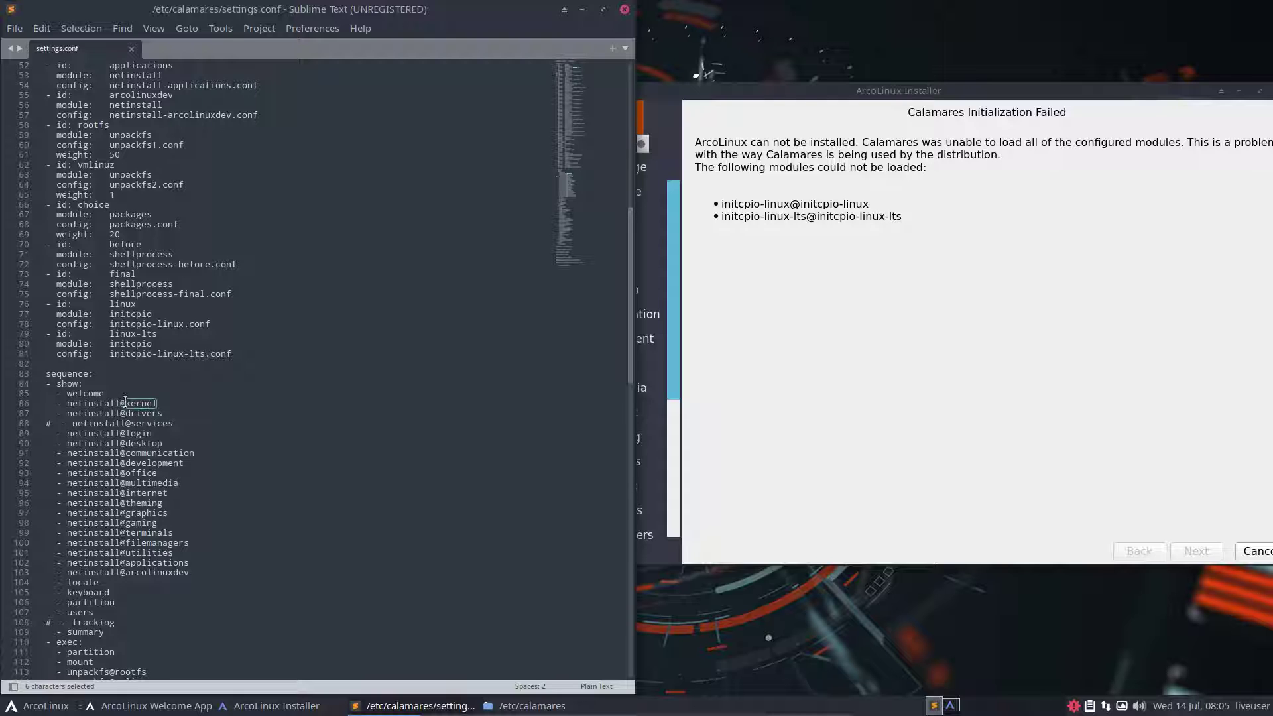
scroll(146, 402, "down", 8)
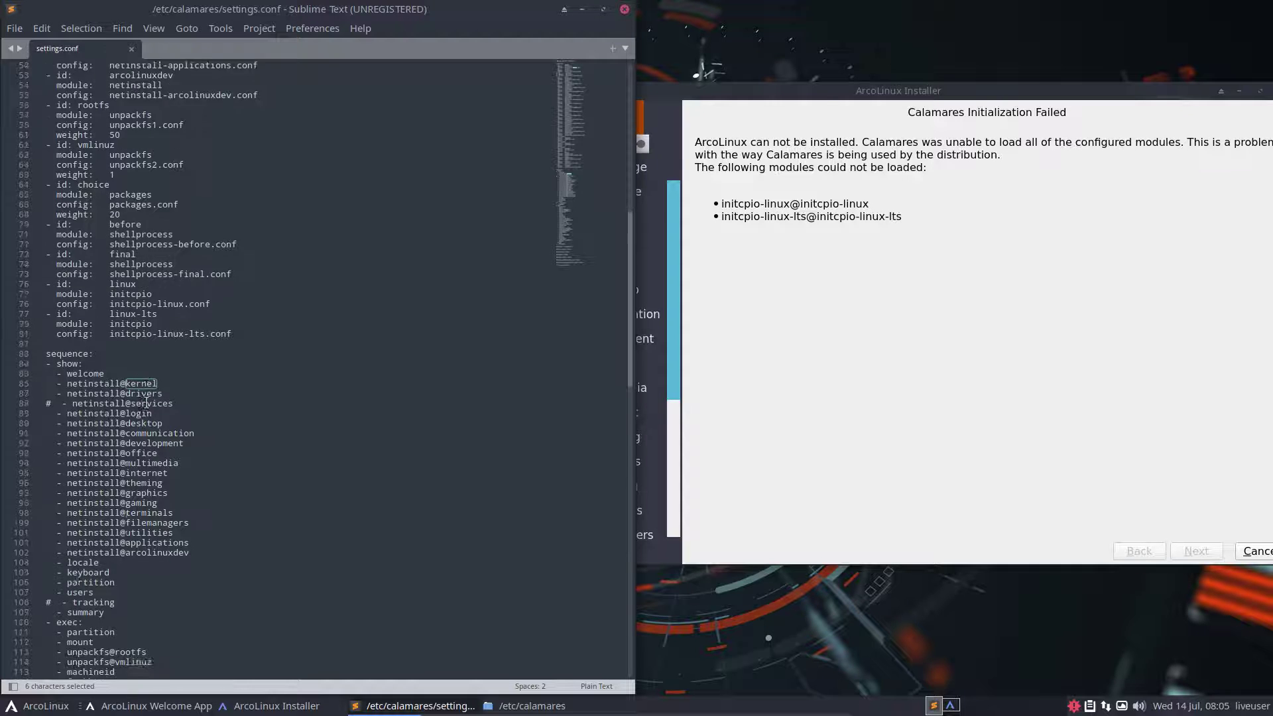
scroll(146, 402, "down", 4)
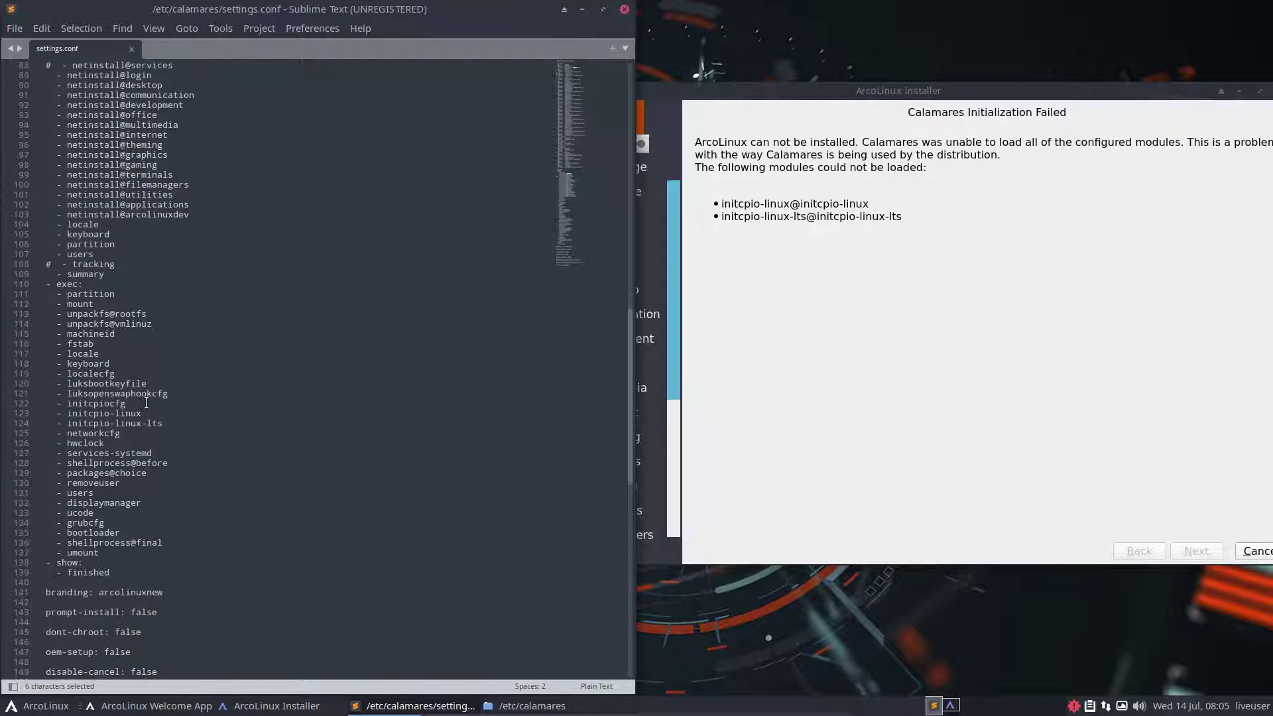
Change lines 123–124 to initcpio@linux and initcpio@linux-lts and save the file
left_click(113, 414)
key("BackSpace")
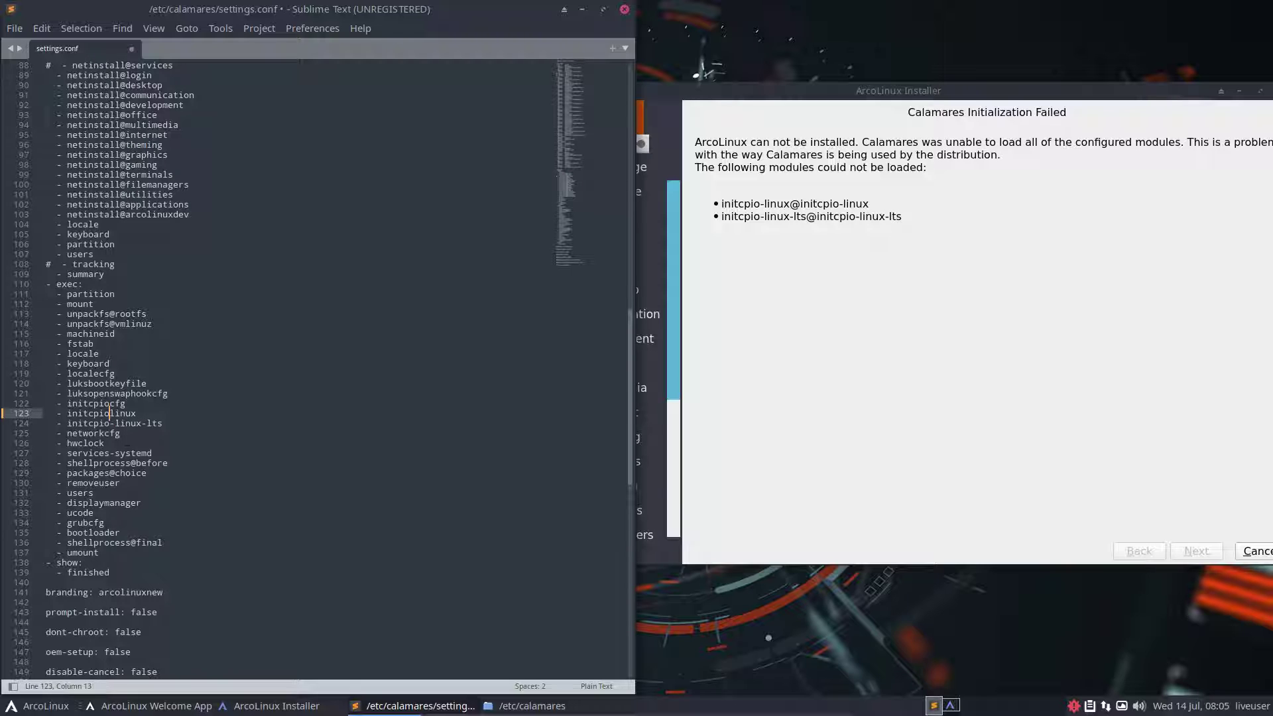
left_click(114, 422)
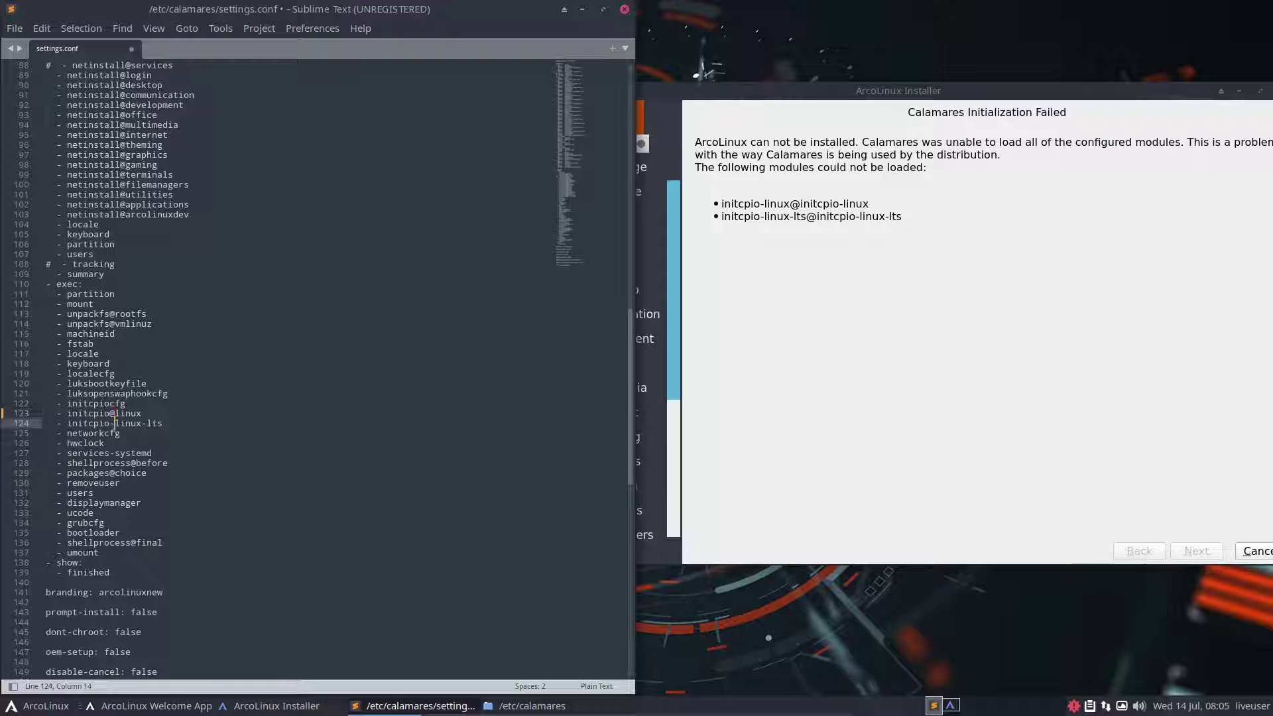
key("BackSpace")
type("@")
key("ctrl+s")
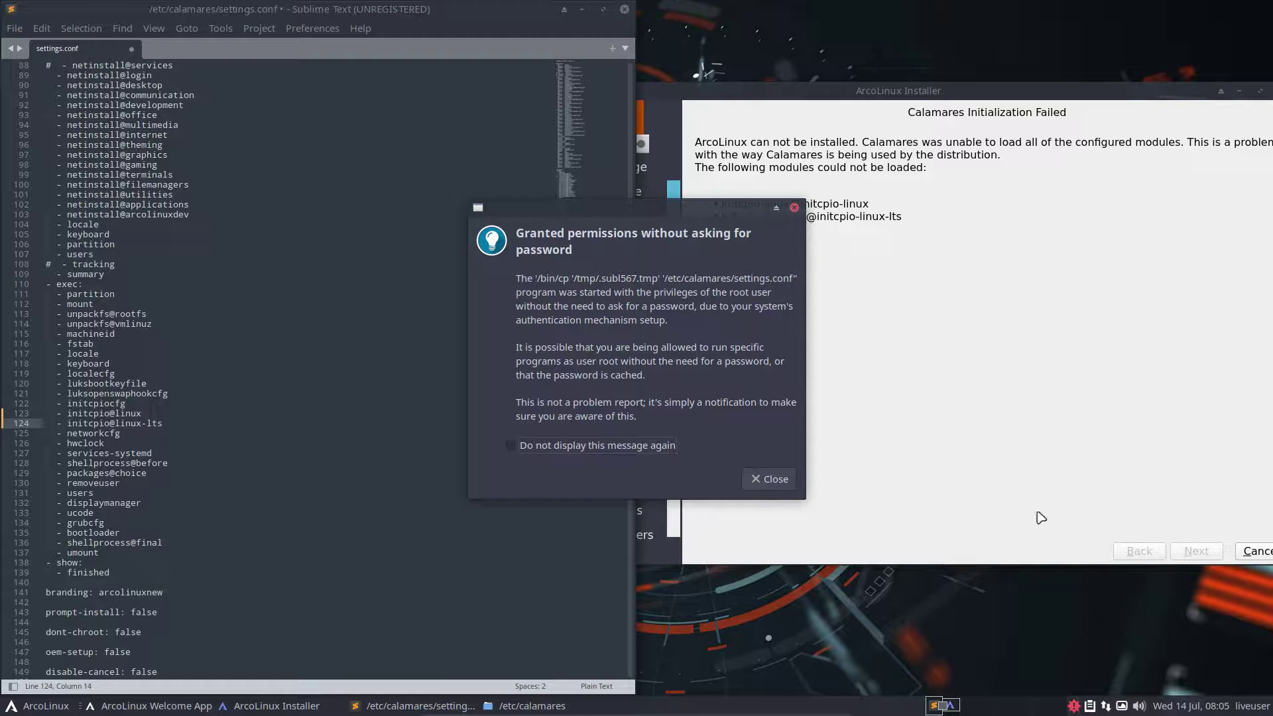
left_click(510, 445)
left_click(766, 478)
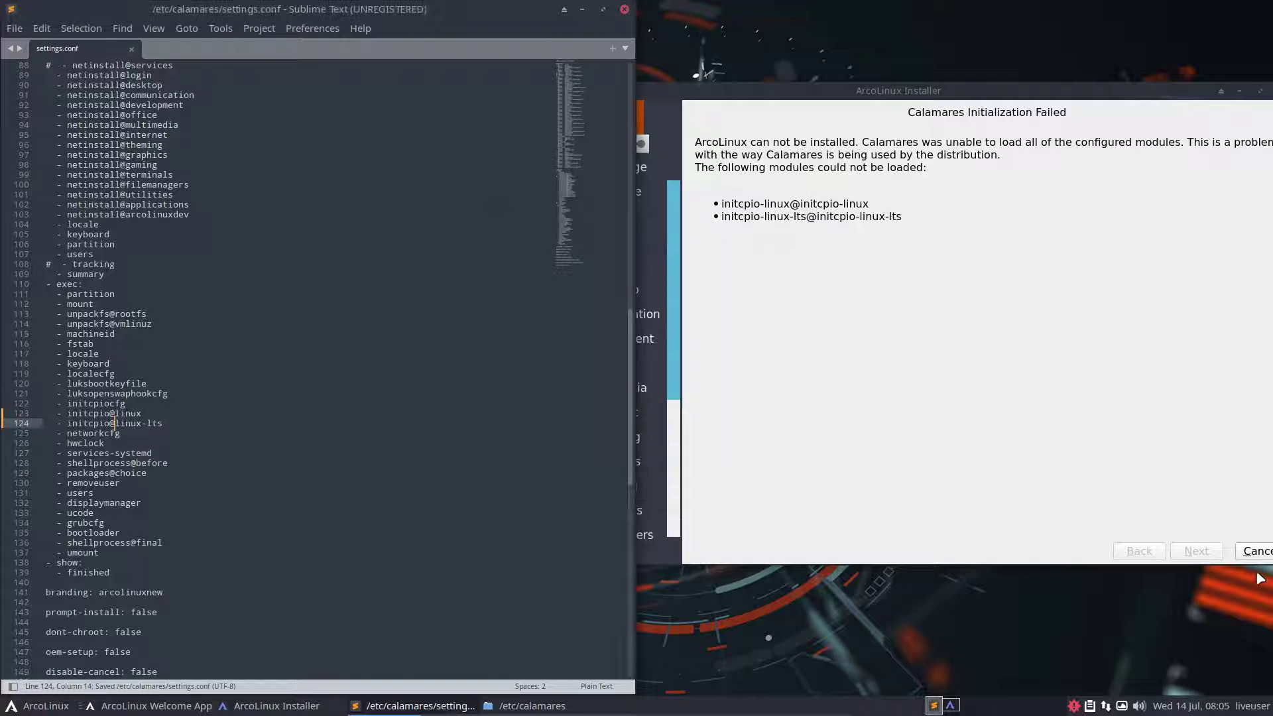
left_click(1259, 554)
Quit the failed installer and relaunch the ArcoLinux installer with Run Calamares
left_click(1258, 553)
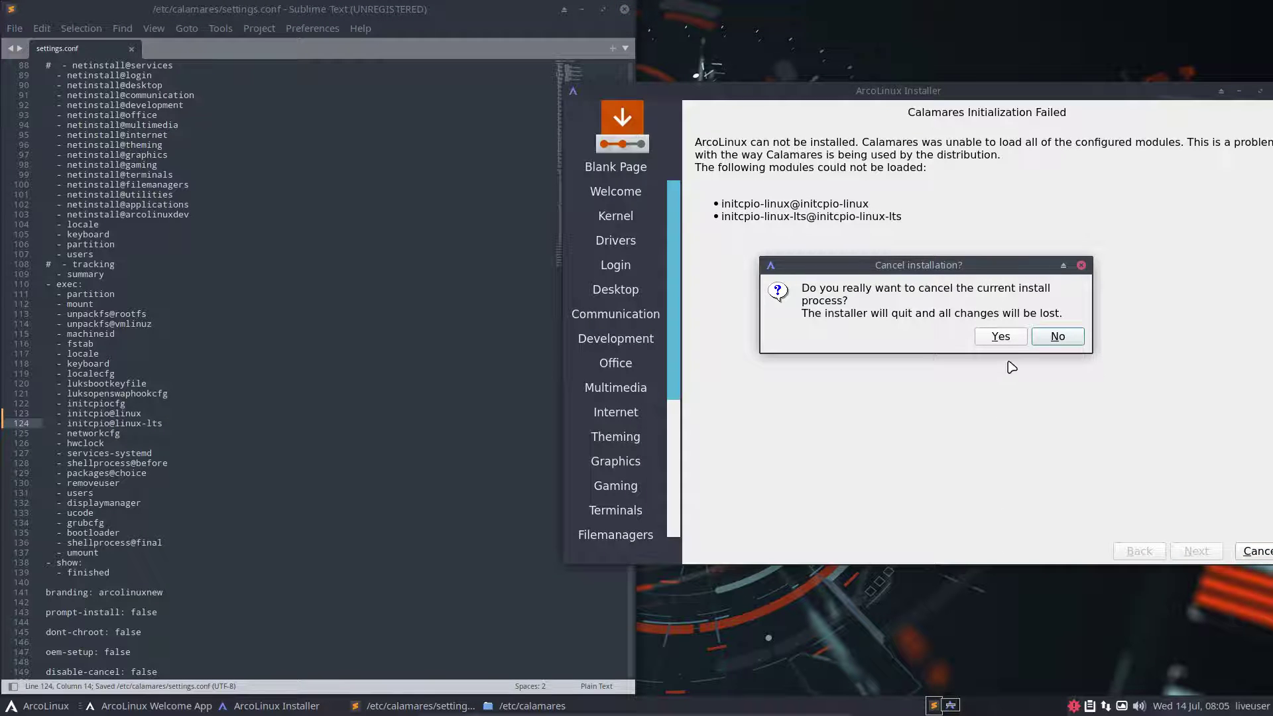
left_click(1009, 340)
left_click(1003, 386)
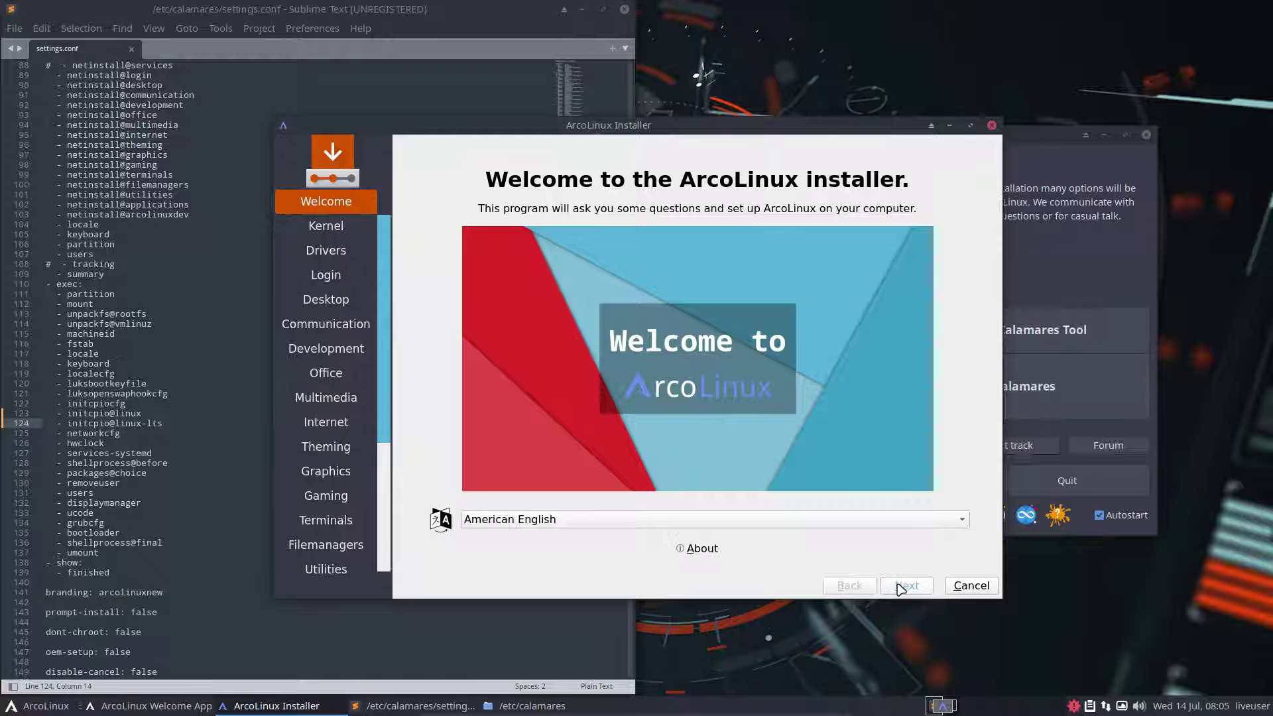
Advance from the welcome page through the installer pages to the keyboard layout page
left_click(902, 588)
left_click(903, 588)
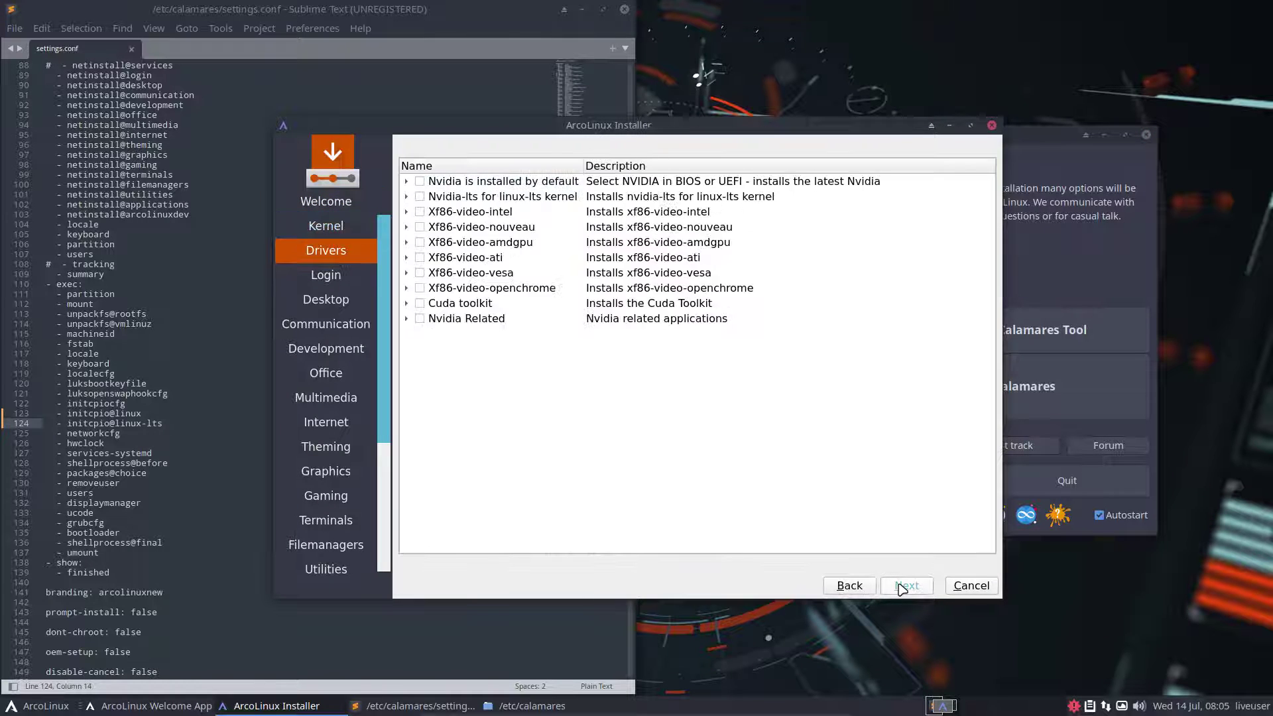
left_click(903, 587)
left_click(903, 587)
left_click(903, 588)
left_click(903, 587)
left_click(903, 587)
left_click(903, 588)
left_click(903, 588)
left_click(903, 587)
left_click(903, 587)
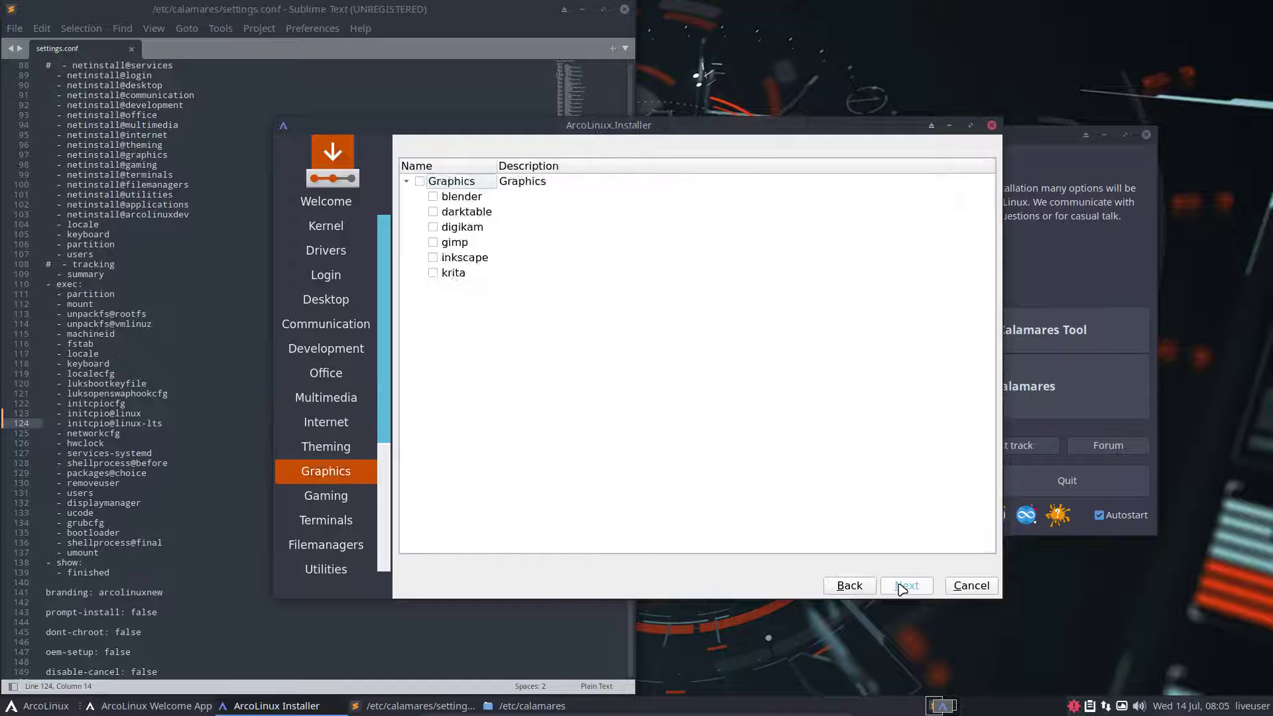
left_click(903, 587)
left_click(902, 587)
left_click(902, 587)
left_click(902, 588)
left_click(903, 587)
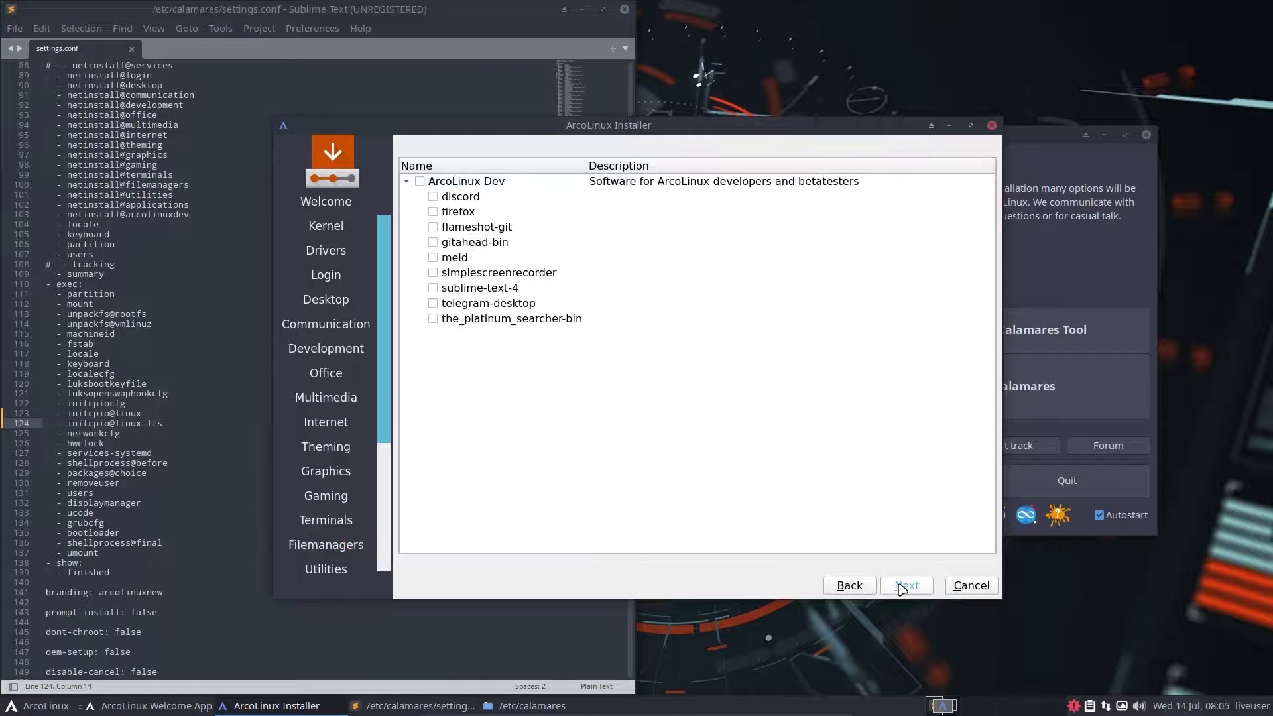
left_click(902, 587)
left_click(903, 587)
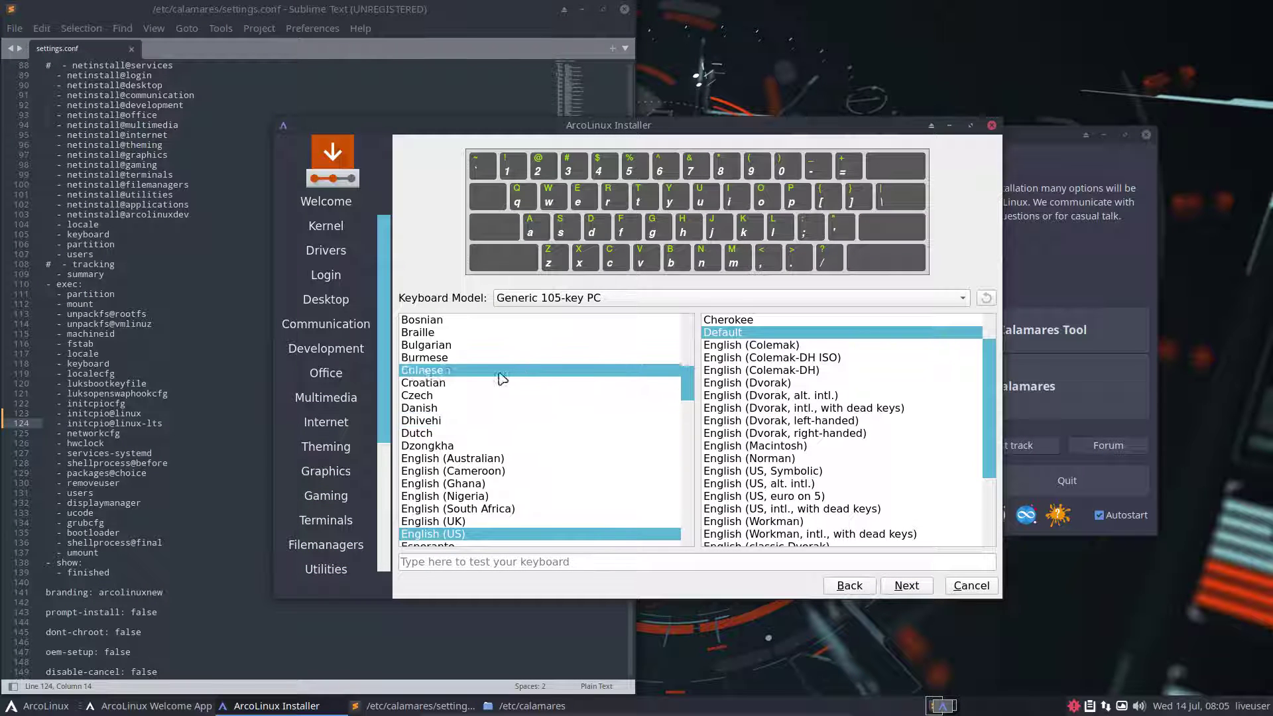
Choose the Belgian keyboard layout and select Erase disk for partitioning
scroll(457, 345, "up", 2)
scroll(457, 344, "up", 1)
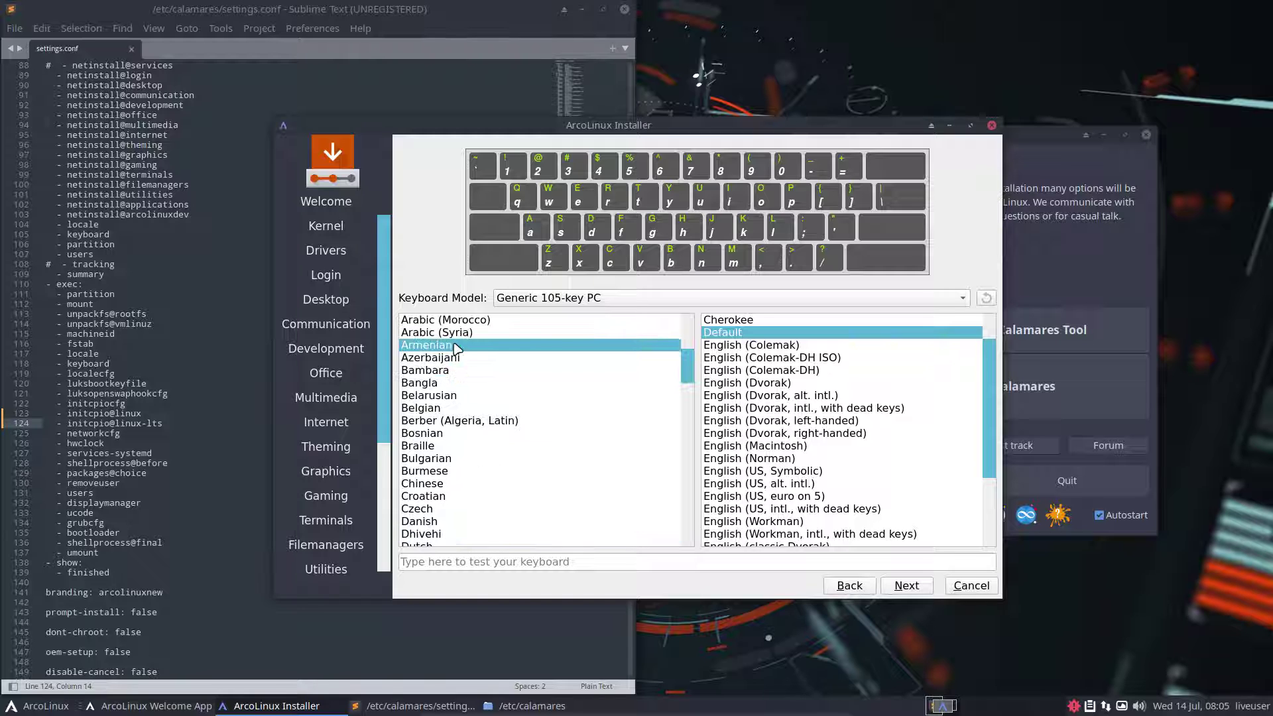
left_click(481, 406)
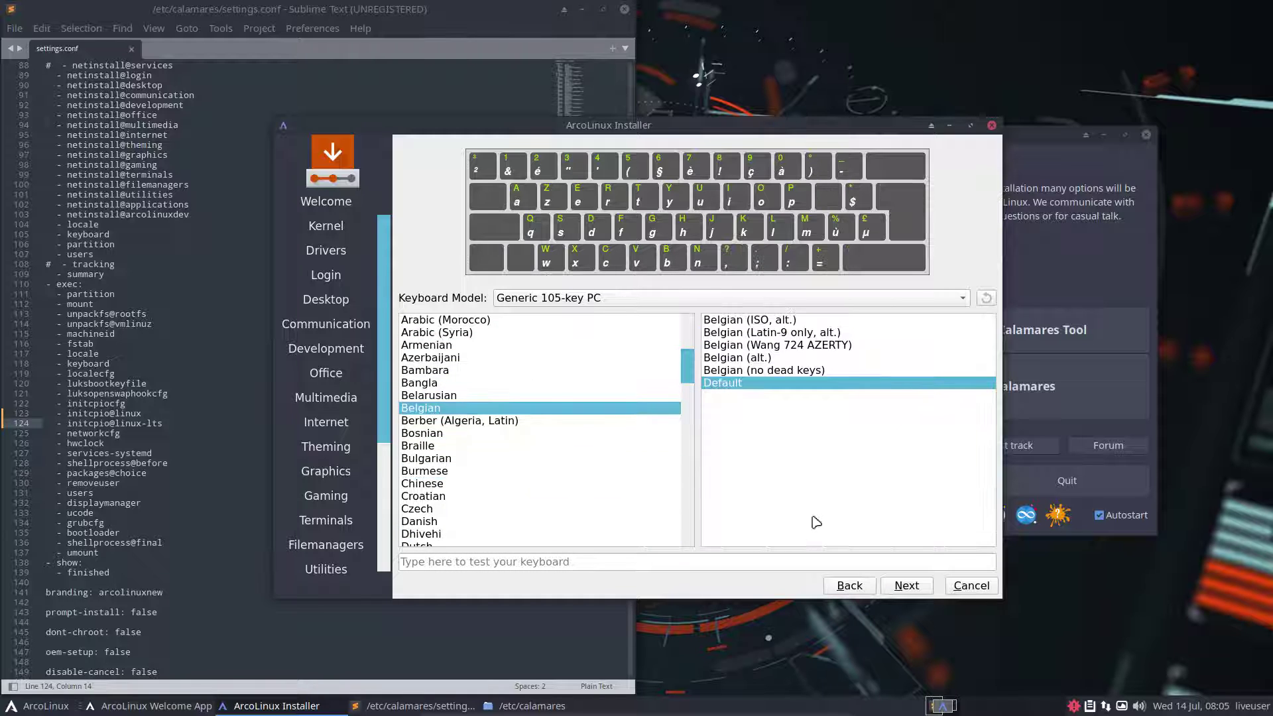
left_click(896, 577)
left_click(550, 224)
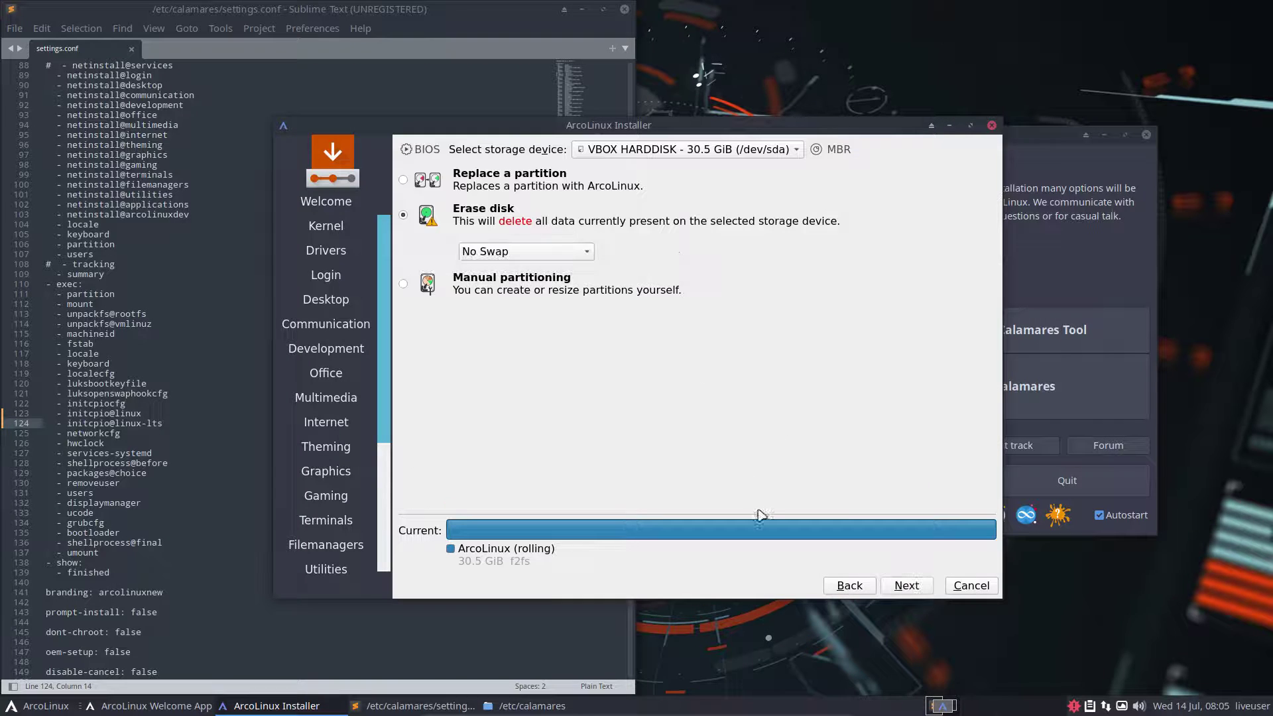
left_click(907, 585)
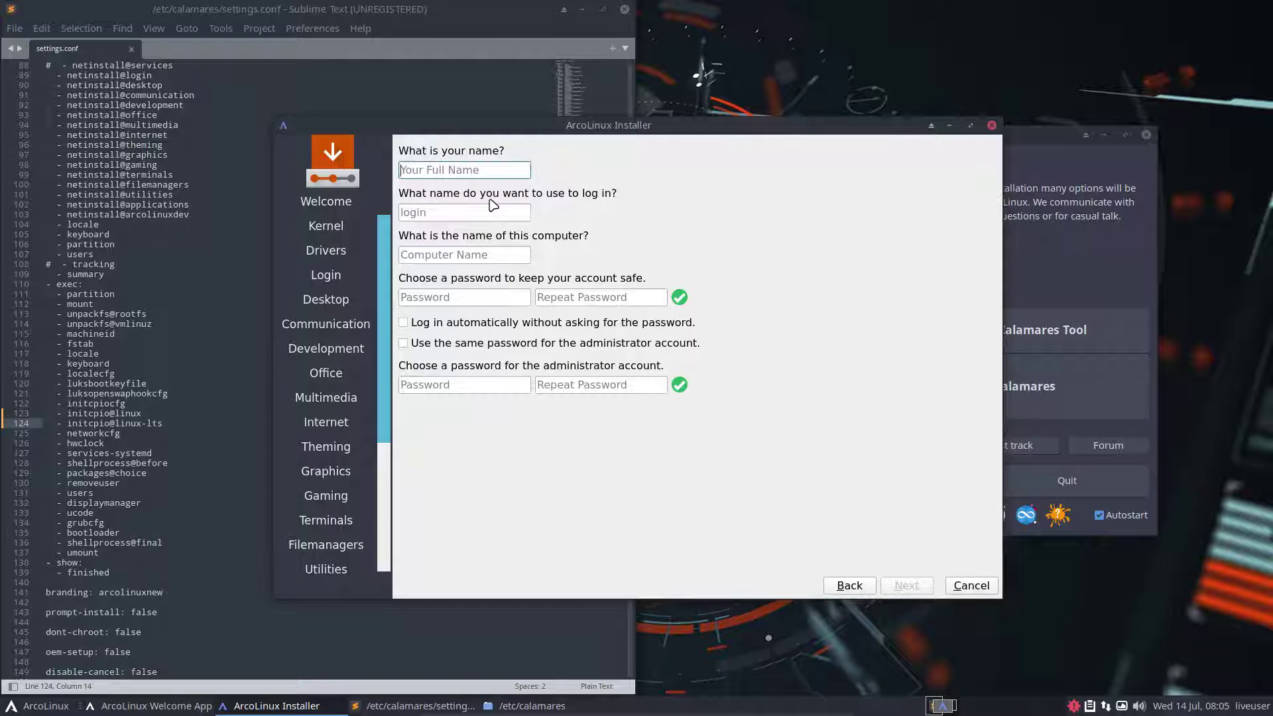
Fill in the user's name and login, and enter the account password twice
type("erik")
key("Tab")
key("Tab")
key("Tab")
key("Tab")
type("12")
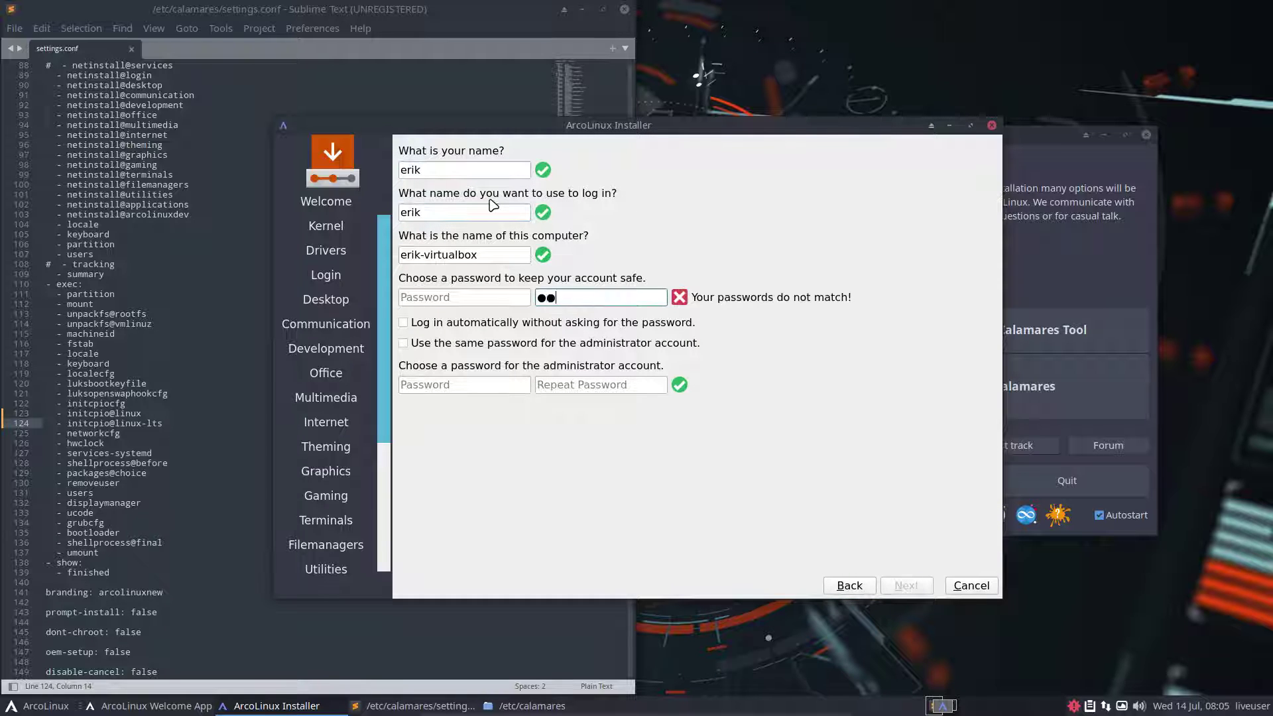
key("shift+Tab")
type("1234")
key("Tab")
type("1234")
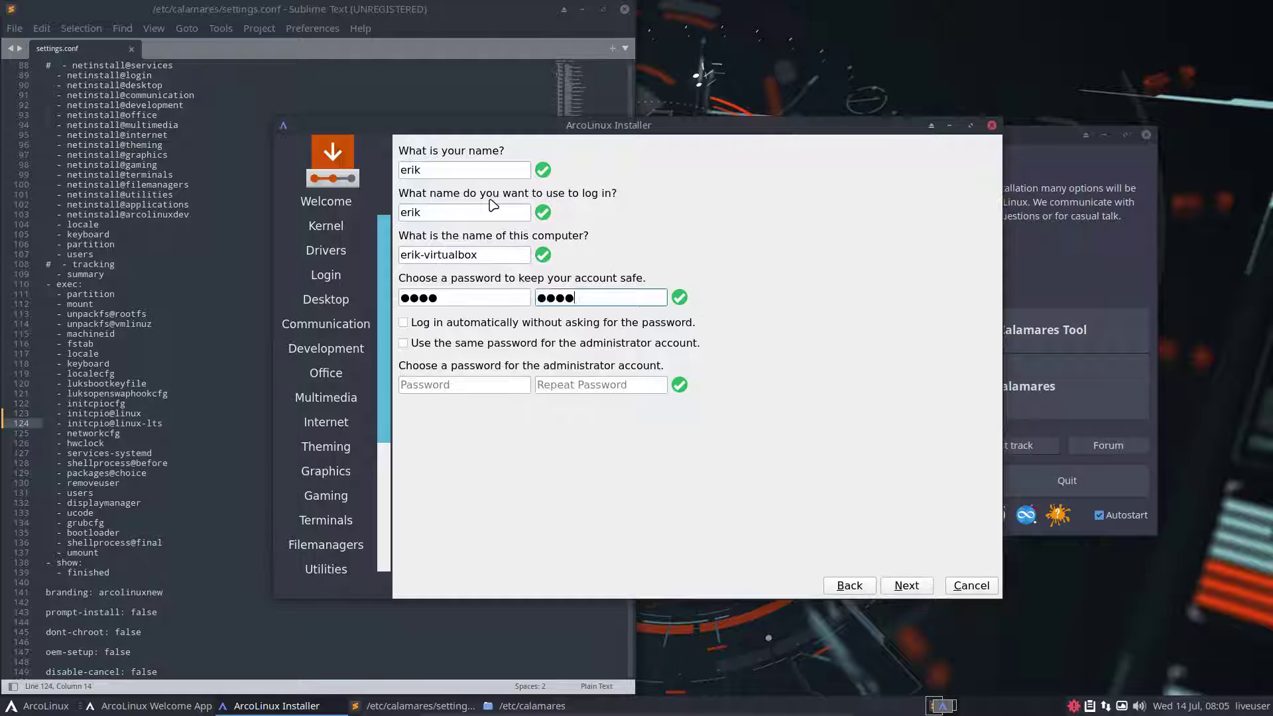
key("Tab")
Enable automatic login with the same admin password and start the installation
key("space")
key("Tab")
key("space")
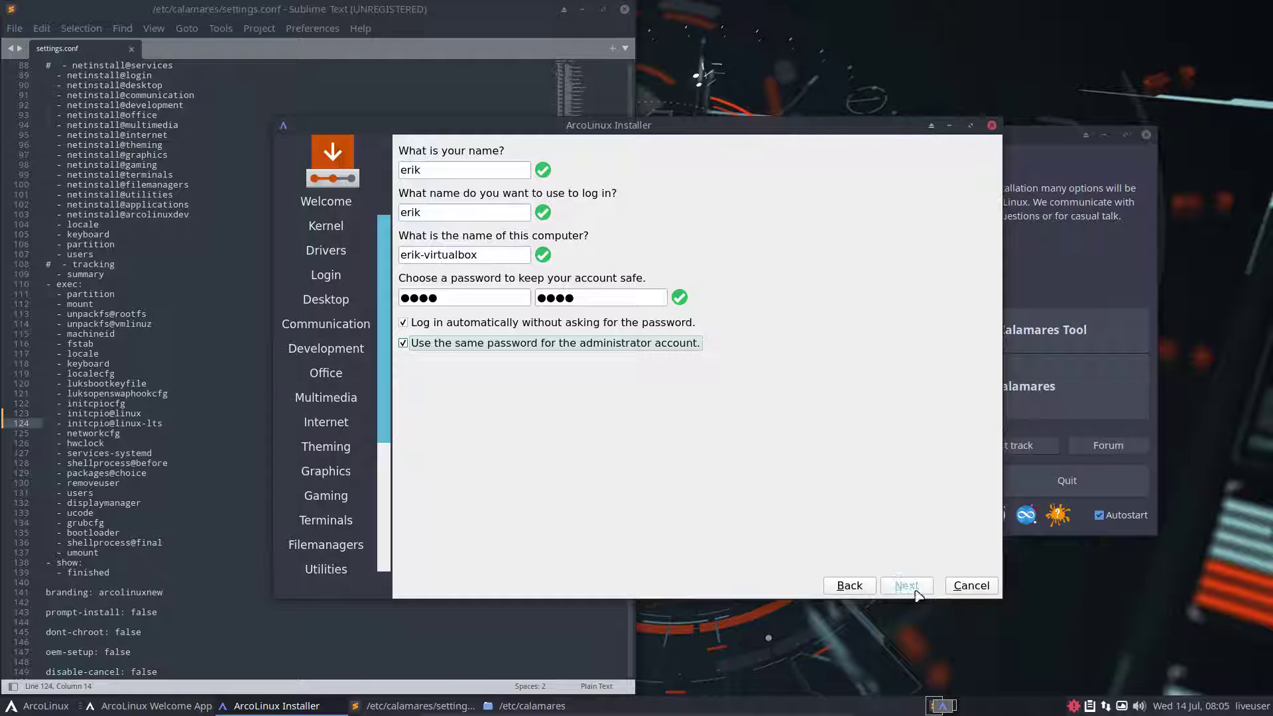
left_click(917, 592)
left_click(916, 592)
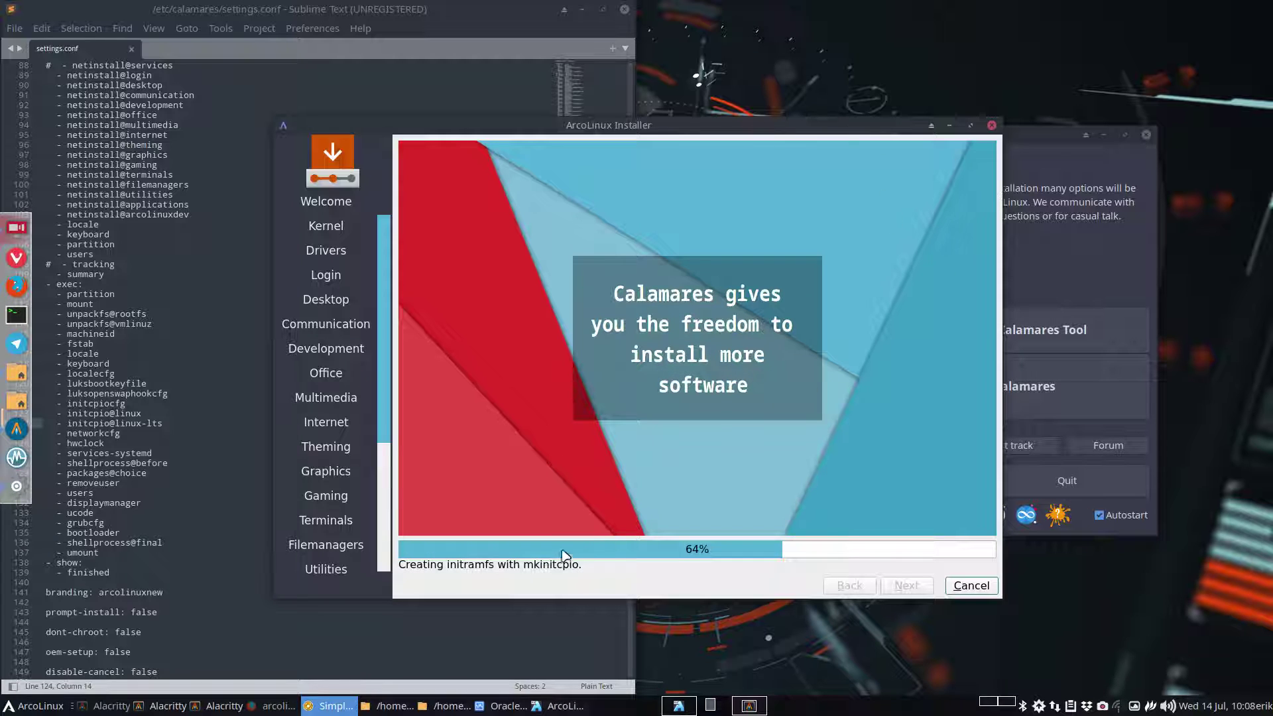
Close Sublime Text and browse Thunar to /tmp/calamares-root-dka922qr/boot of the target system
left_click(623, 9)
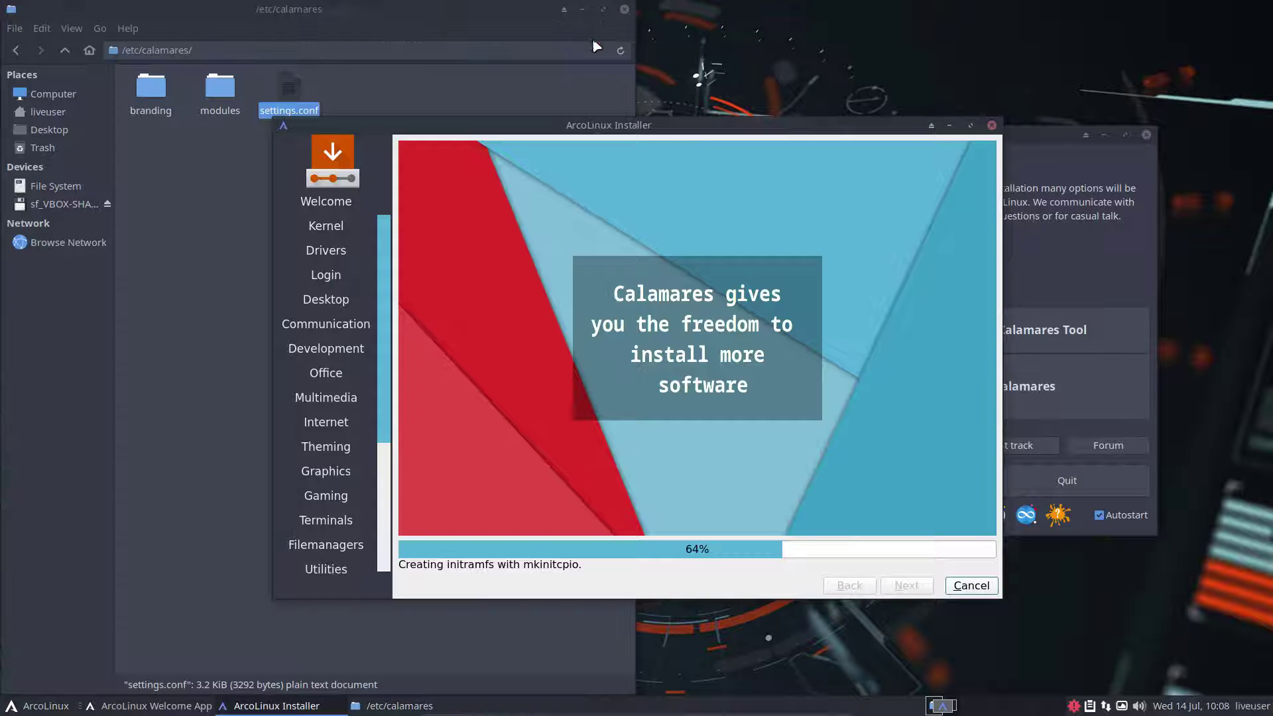
left_click(208, 155)
left_click(53, 189)
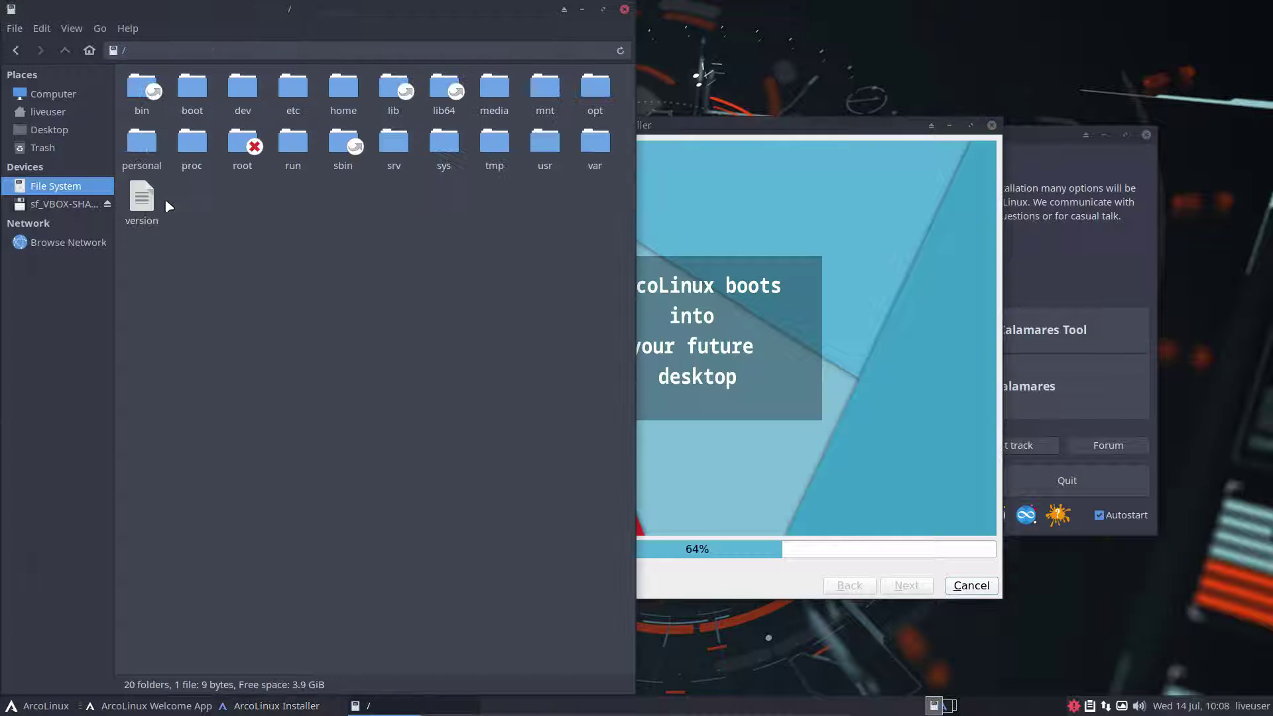
left_click(490, 154)
double_click(491, 153)
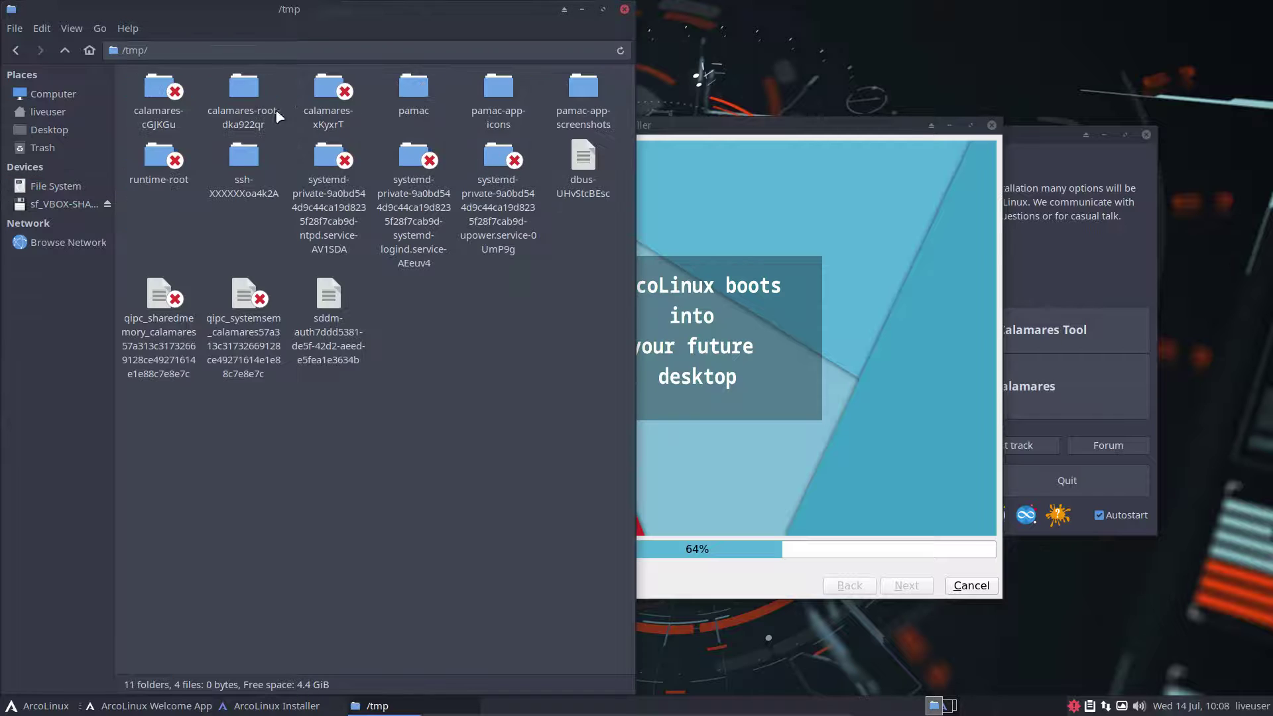
double_click(231, 99)
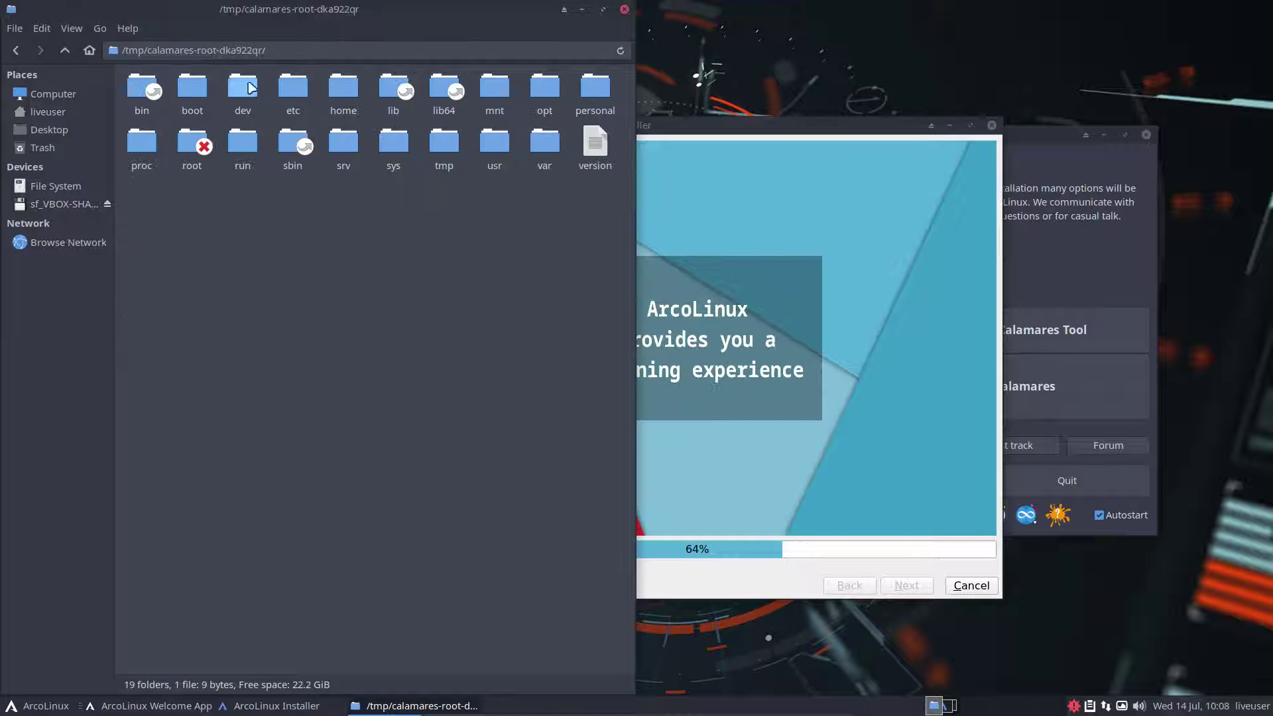
double_click(192, 89)
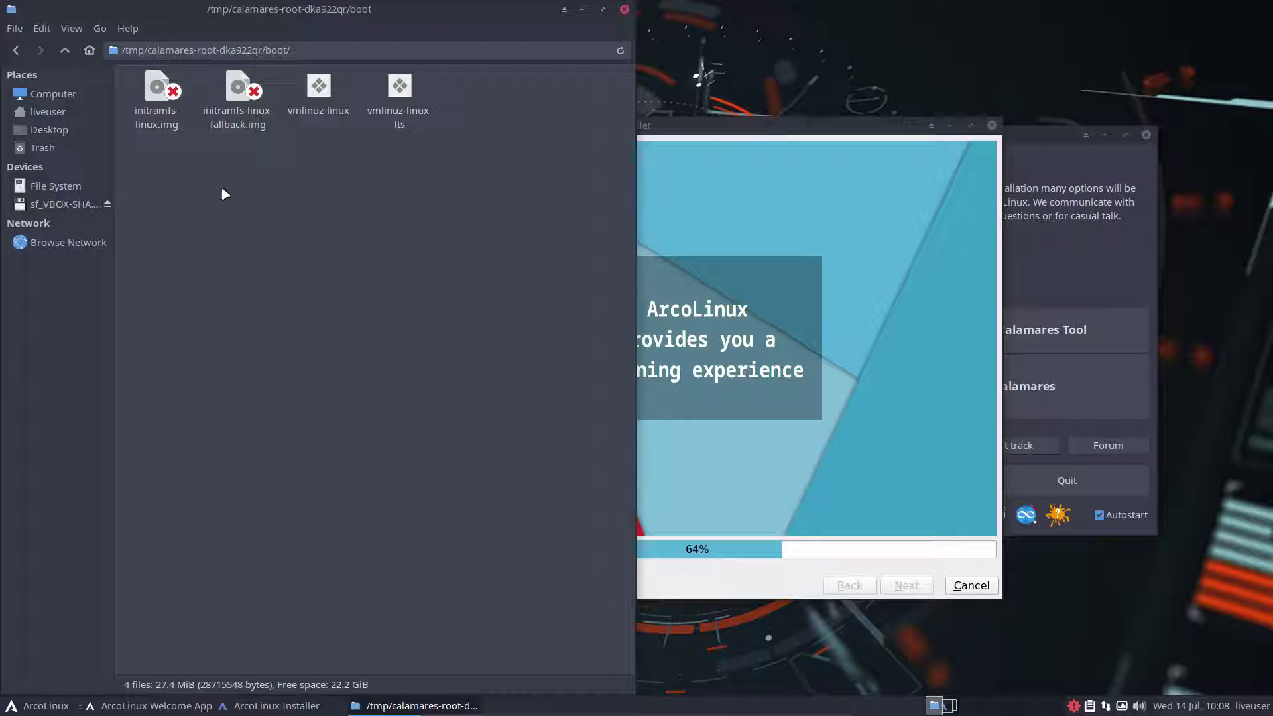
left_click_drag(717, 132, 849, 179)
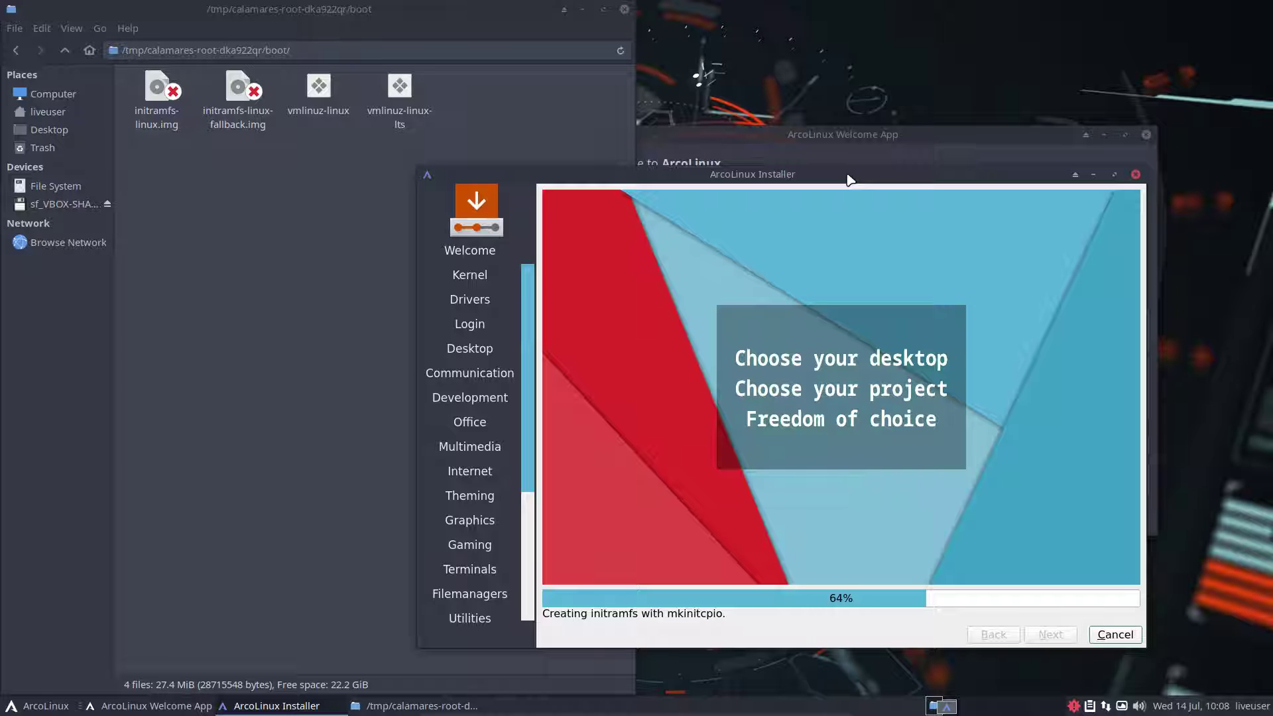
Check the sizes of initramfs-linux.img and initramfs-linux-fallback.img, and rearrange the Welcome App and installer windows
left_click(159, 99)
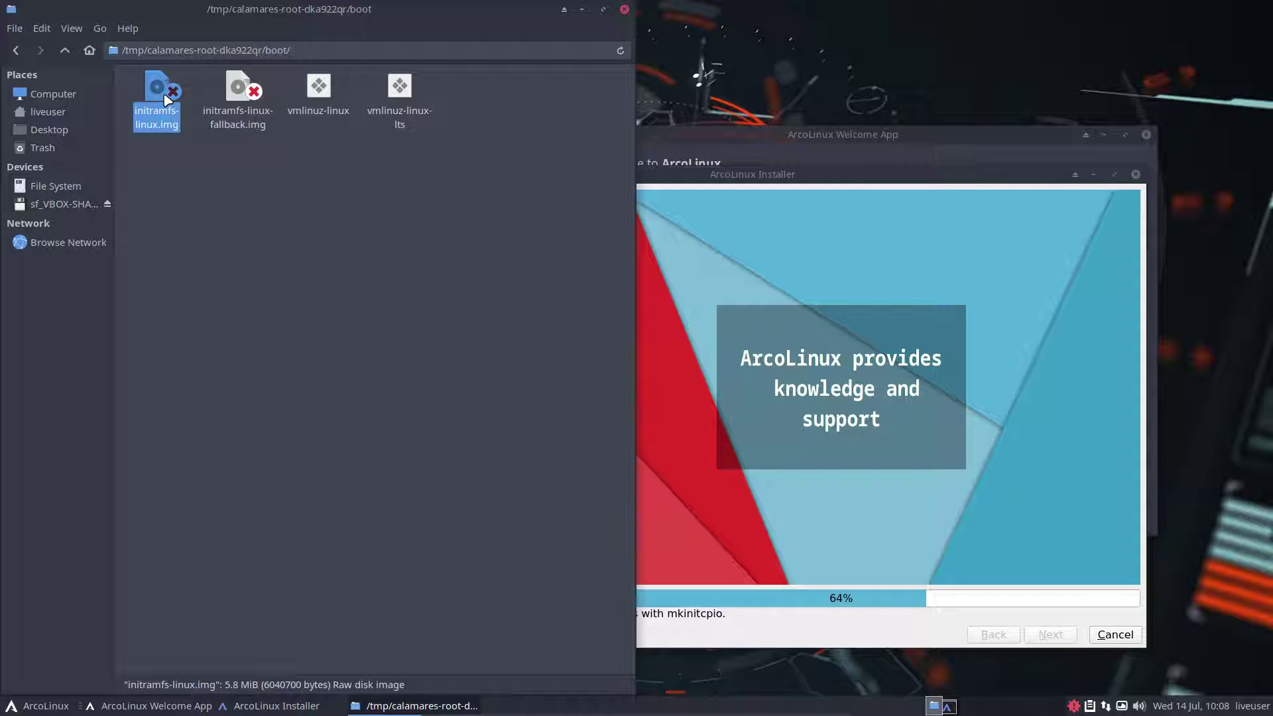
left_click(236, 95)
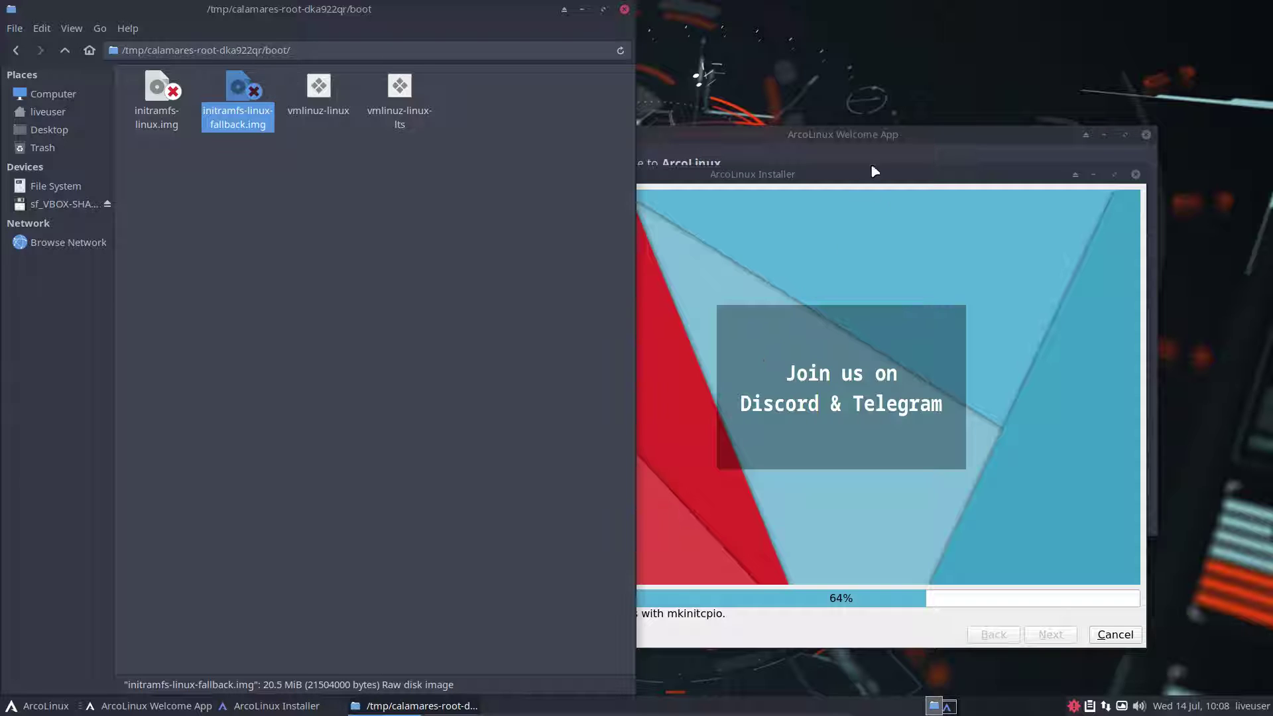
left_click(872, 141)
left_click_drag(873, 137, 952, 61)
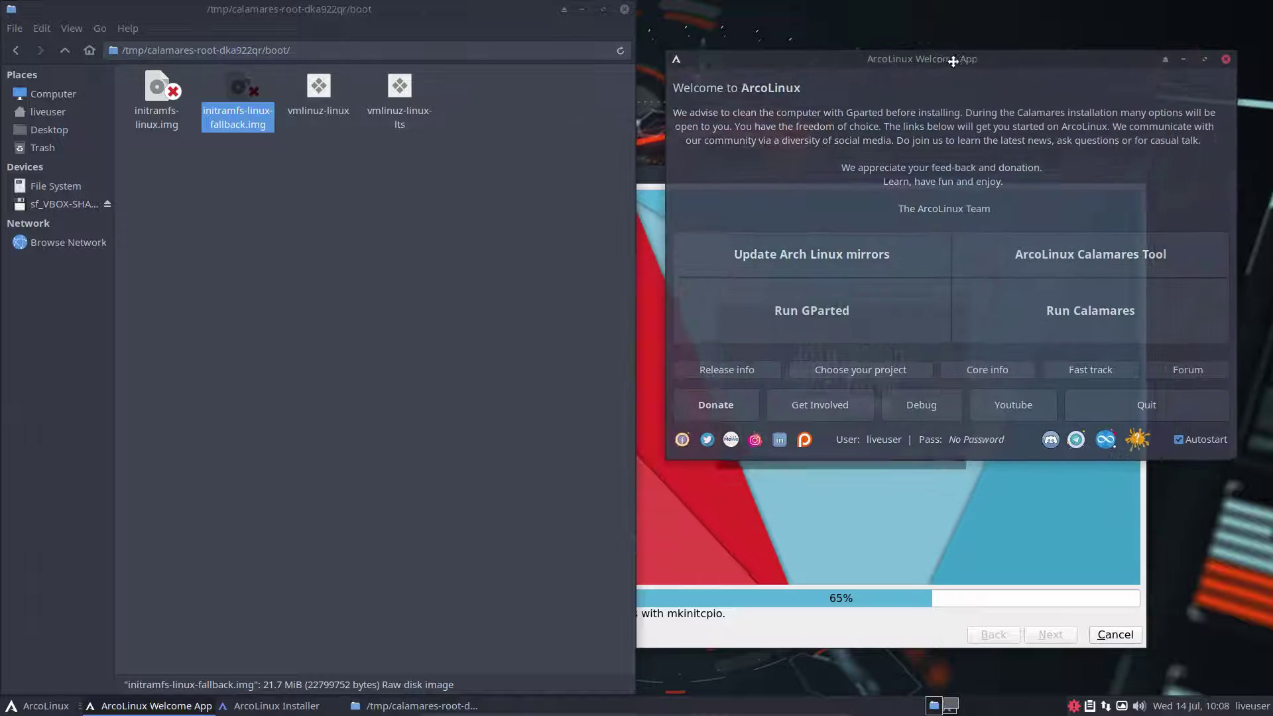
left_click(867, 511)
left_click_drag(868, 177, 912, 190)
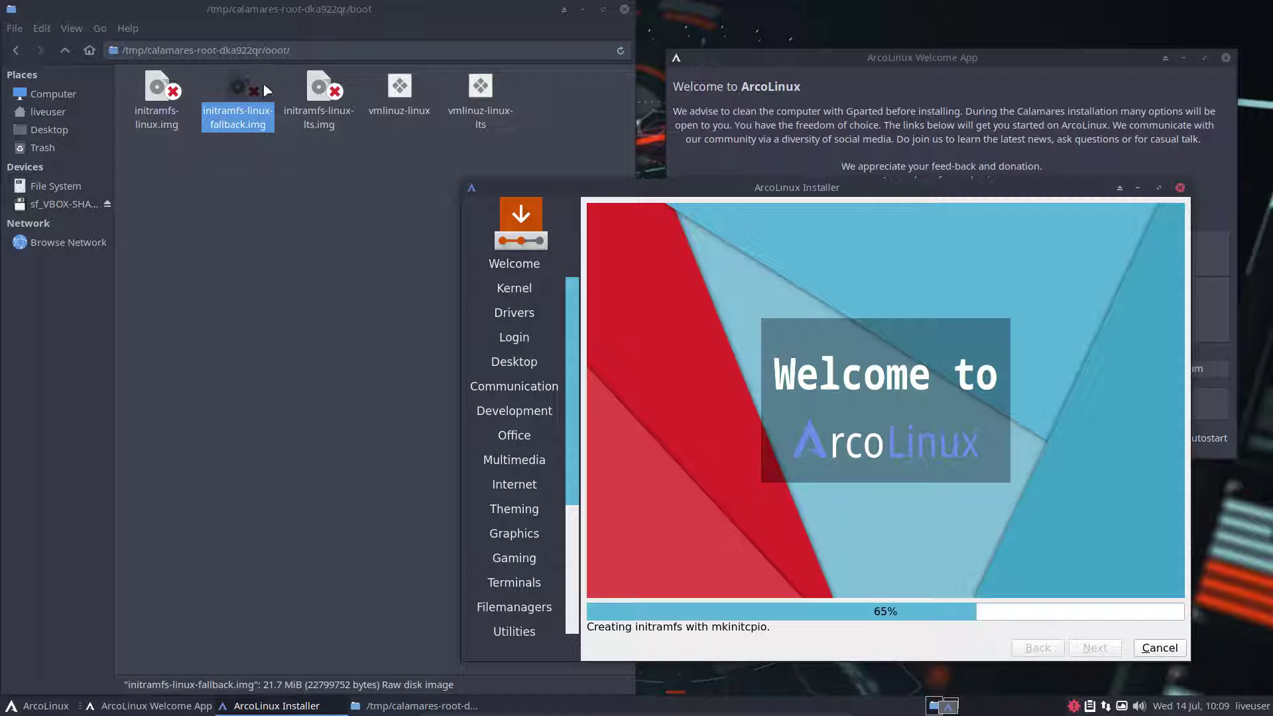
Recheck the target boot folder, then finish the installer with Restart now checked
left_click(242, 229)
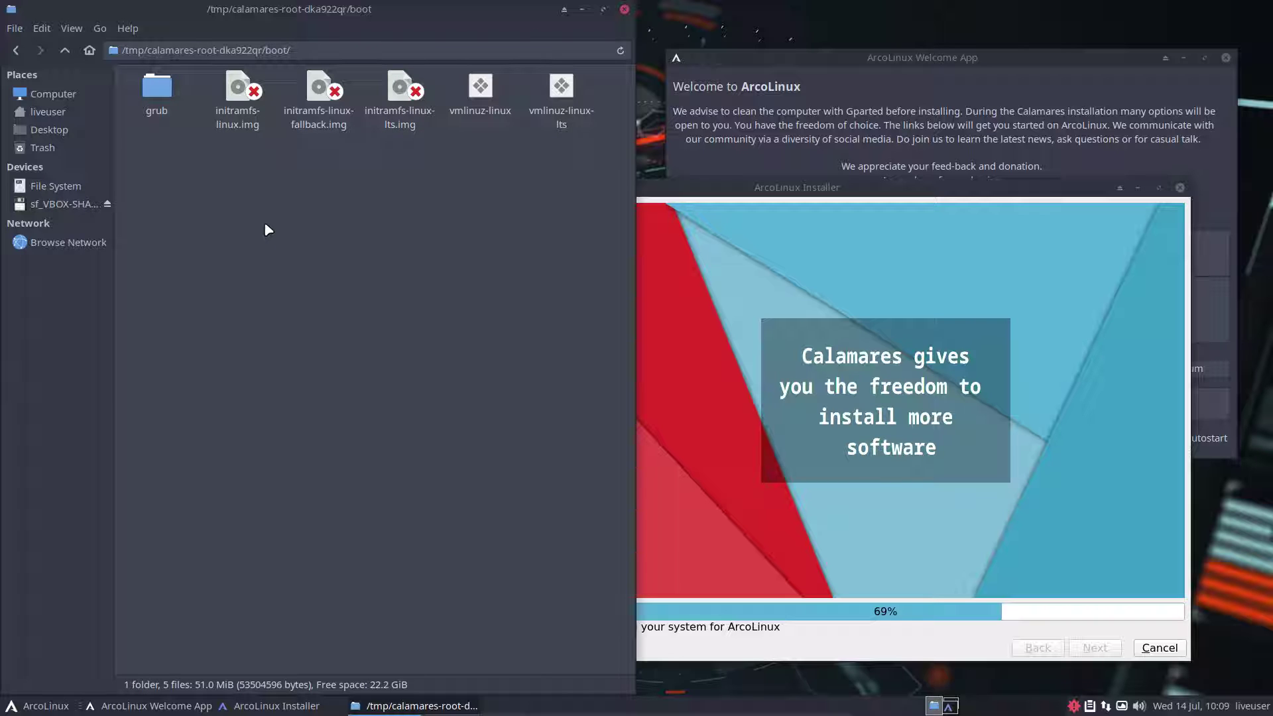
left_click(887, 189)
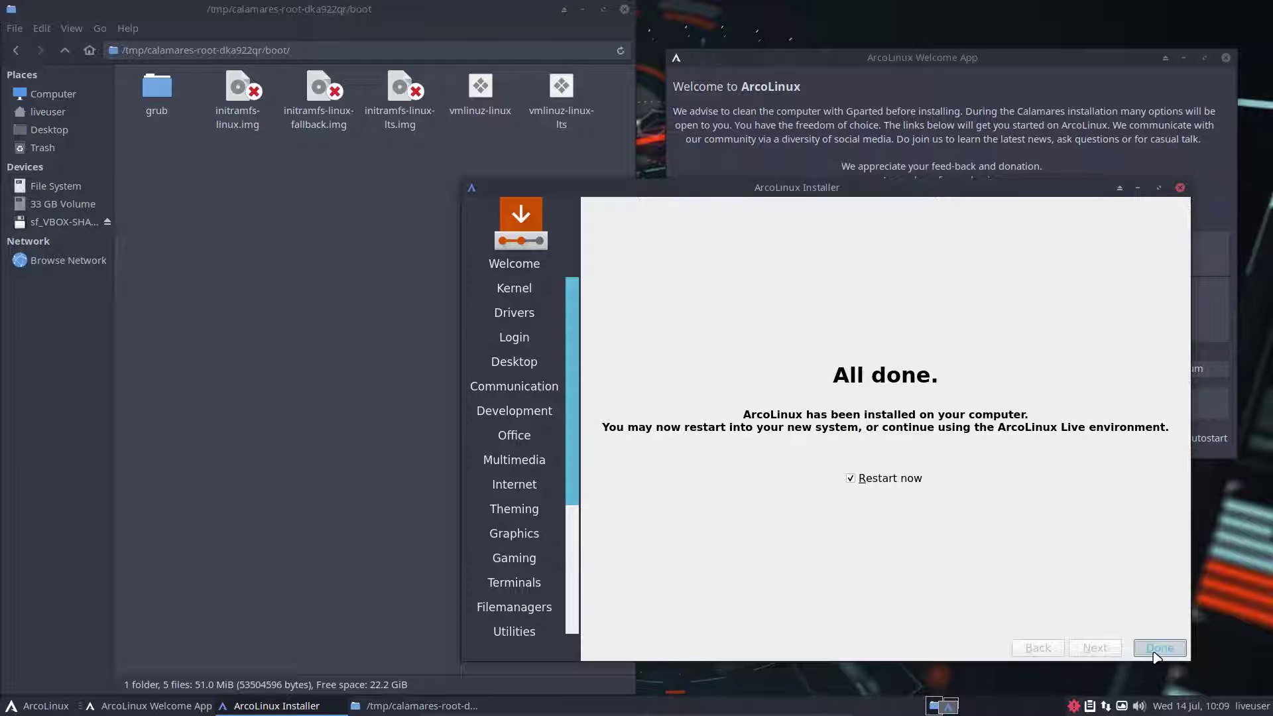
left_click(1156, 649)
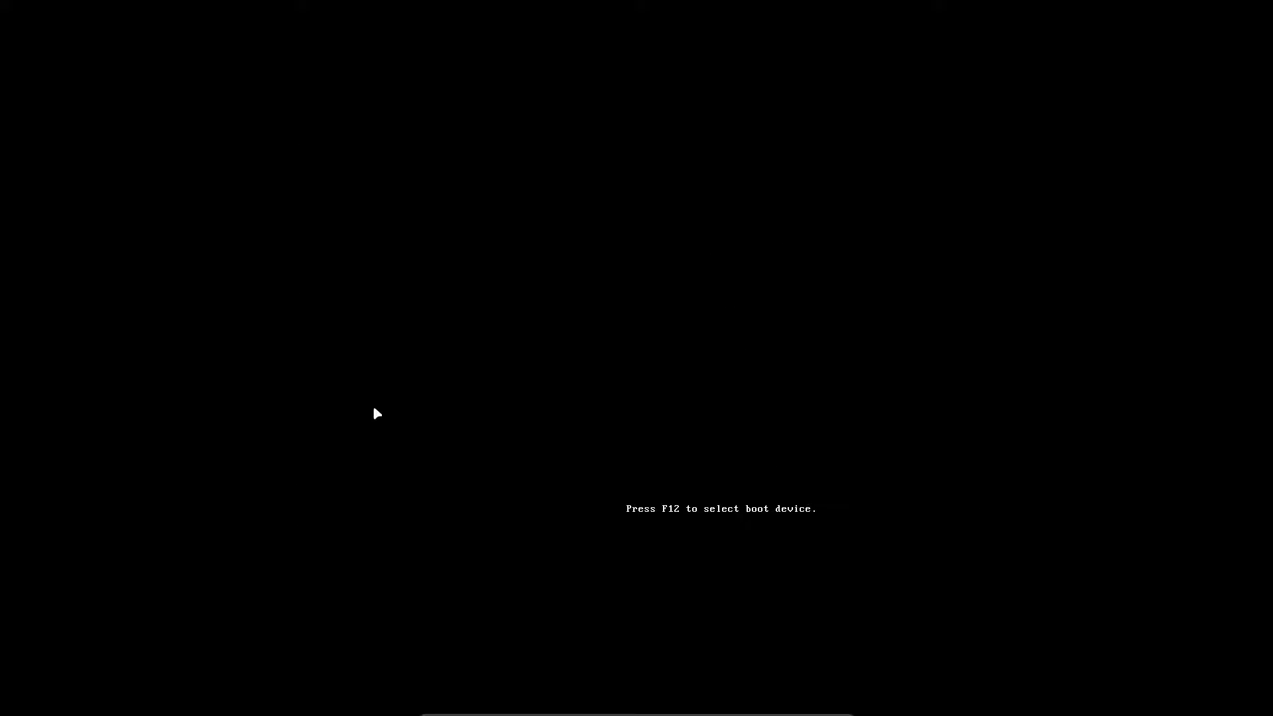
Choose Boot existing OS from the ISO menu, then boot the GRUB entry with Ctrl+X
key("Down")
key("Down")
key("Down")
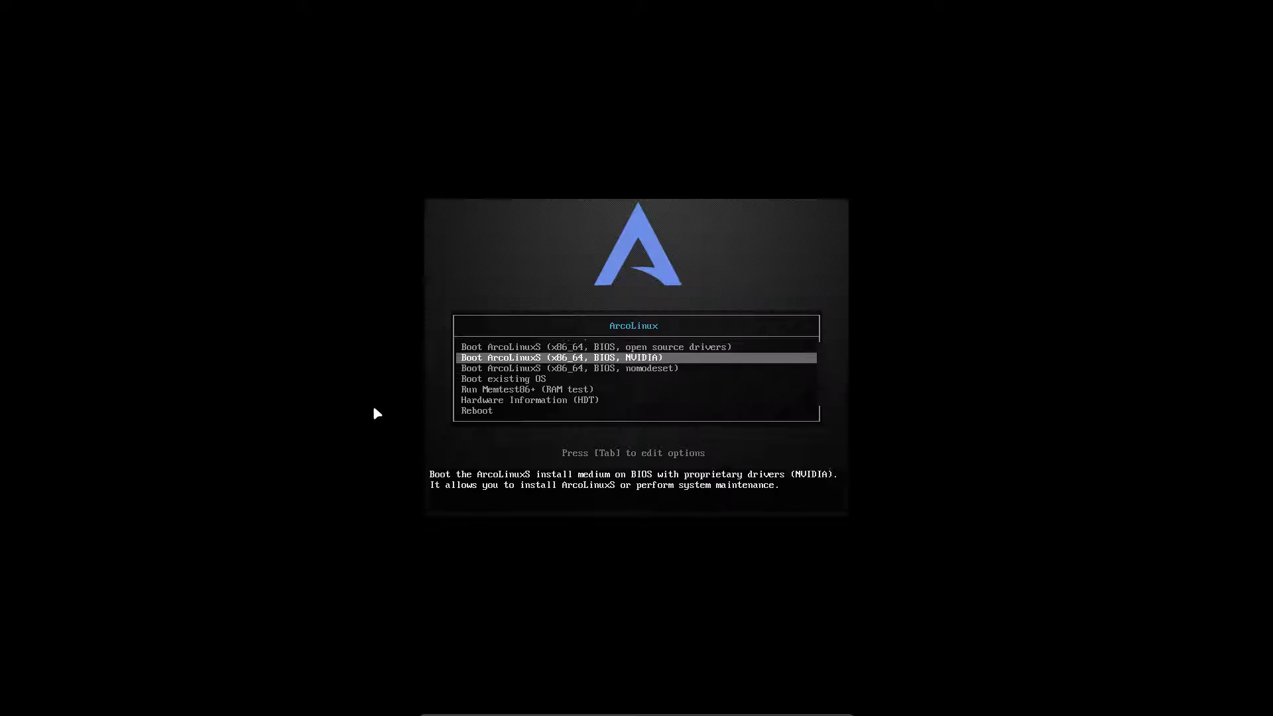
key("Return")
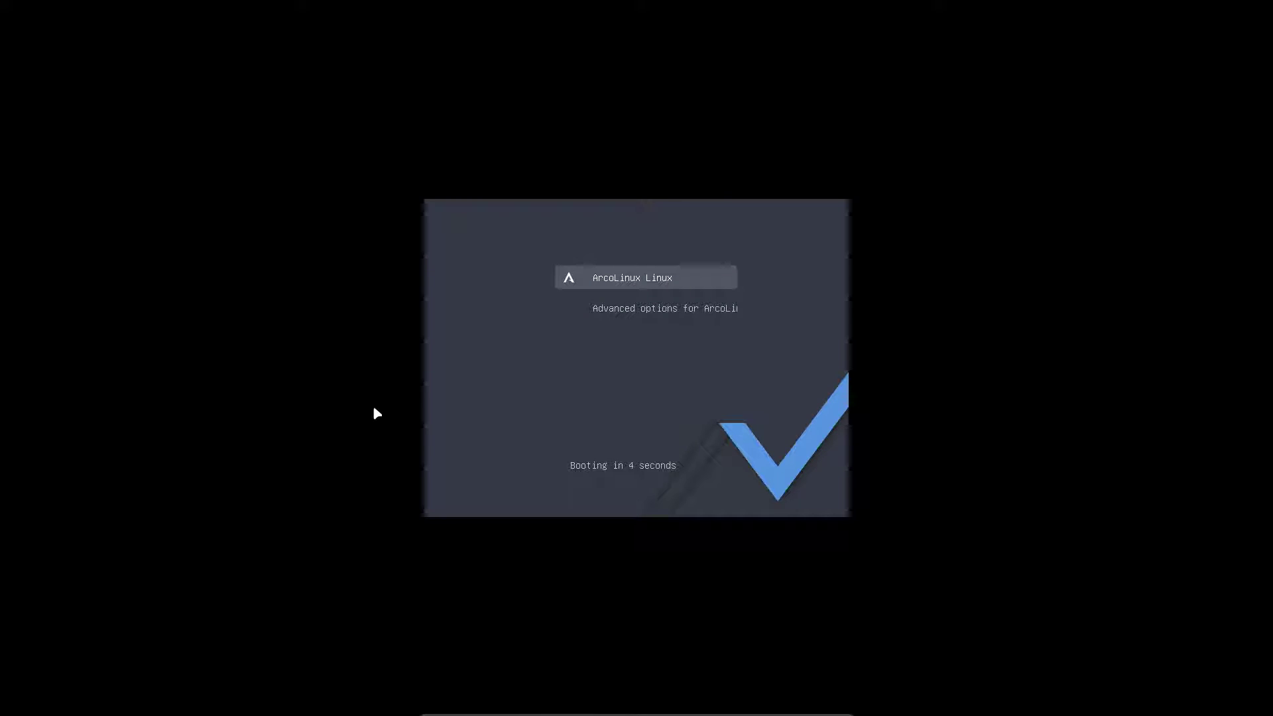
key("e")
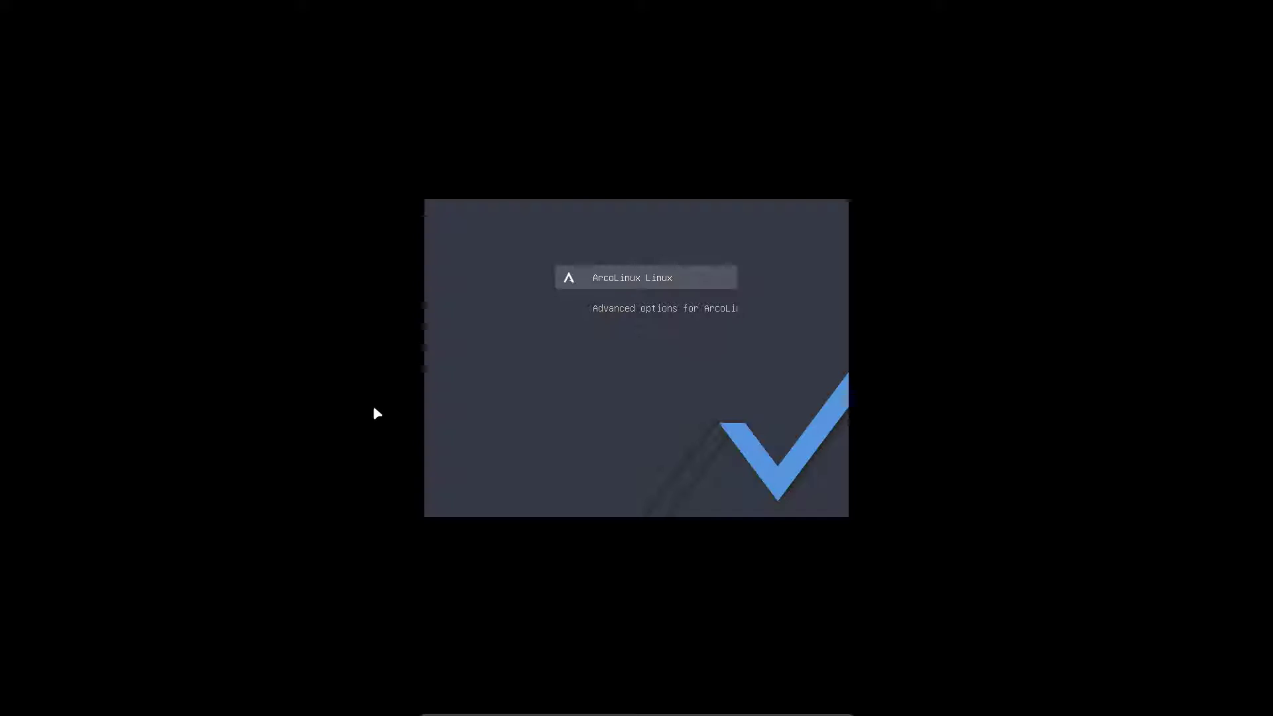
key("ctrl+x")
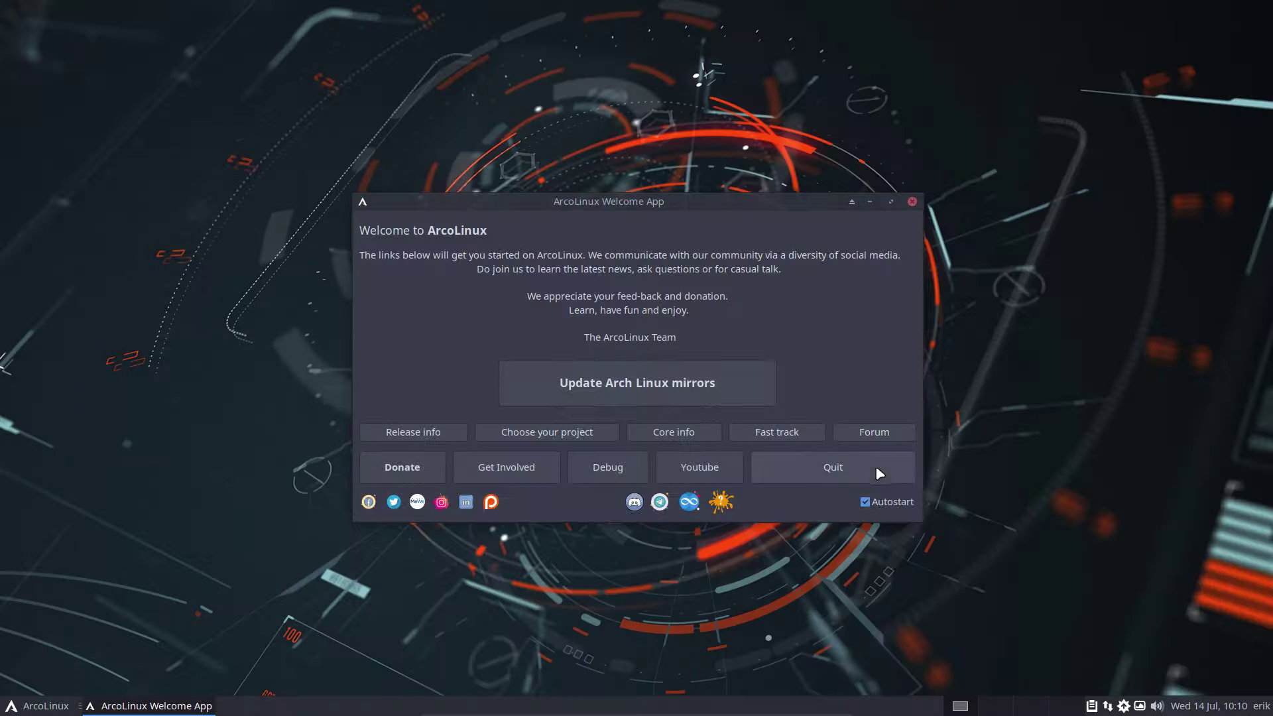
Disable Welcome App autostart and quit it, type 'sudo pacman' in a new terminal, open Thunar
left_click(891, 504)
left_click(883, 466)
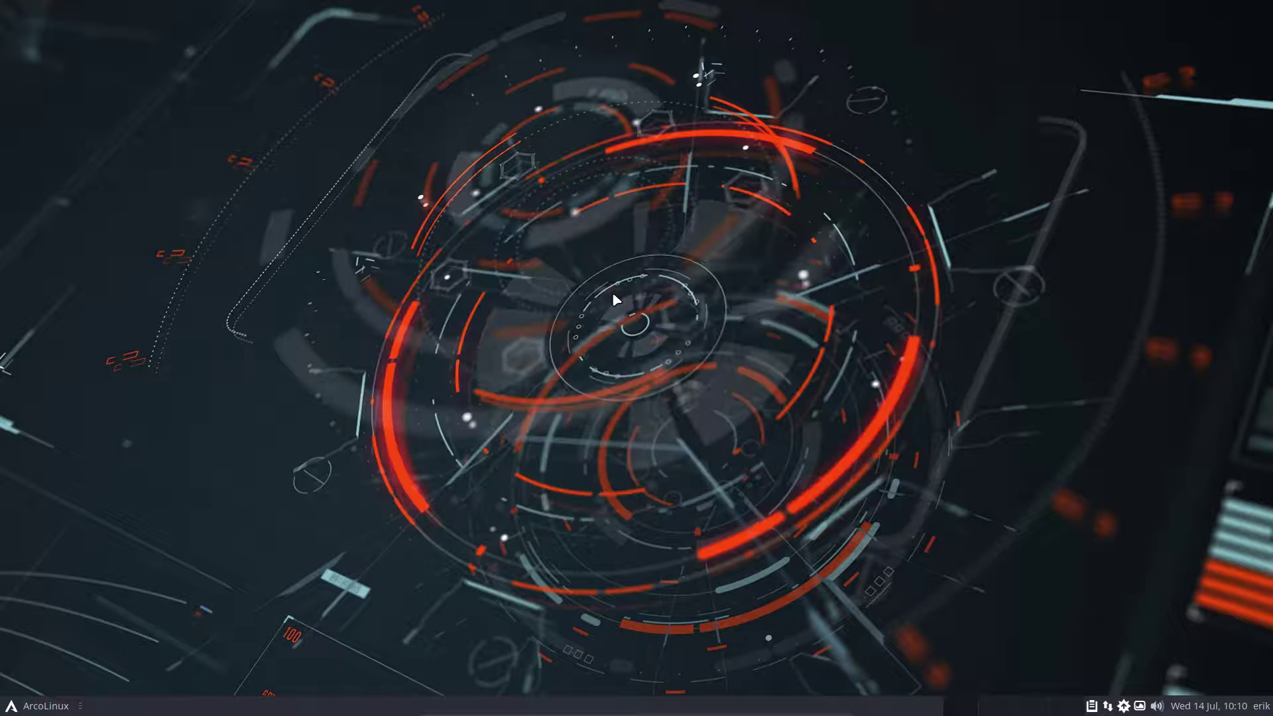
key("ctrl+alt+Return")
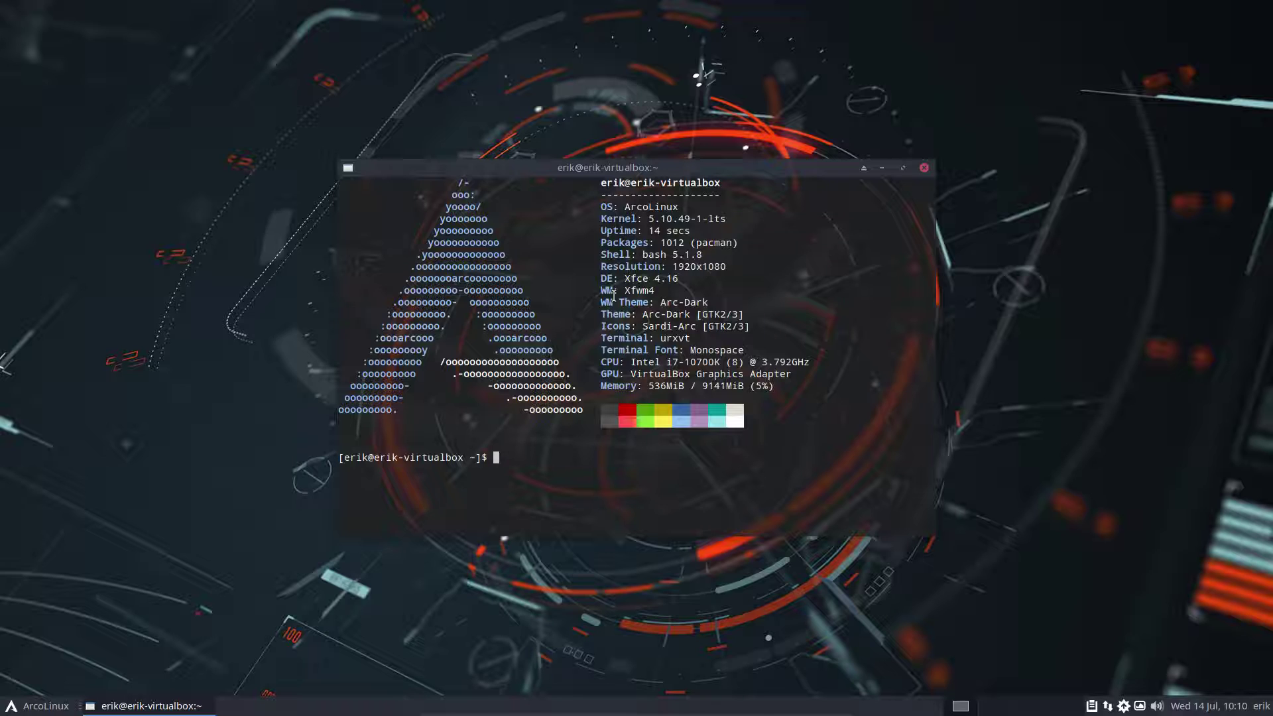
type("sudo pacman")
key("super+e")
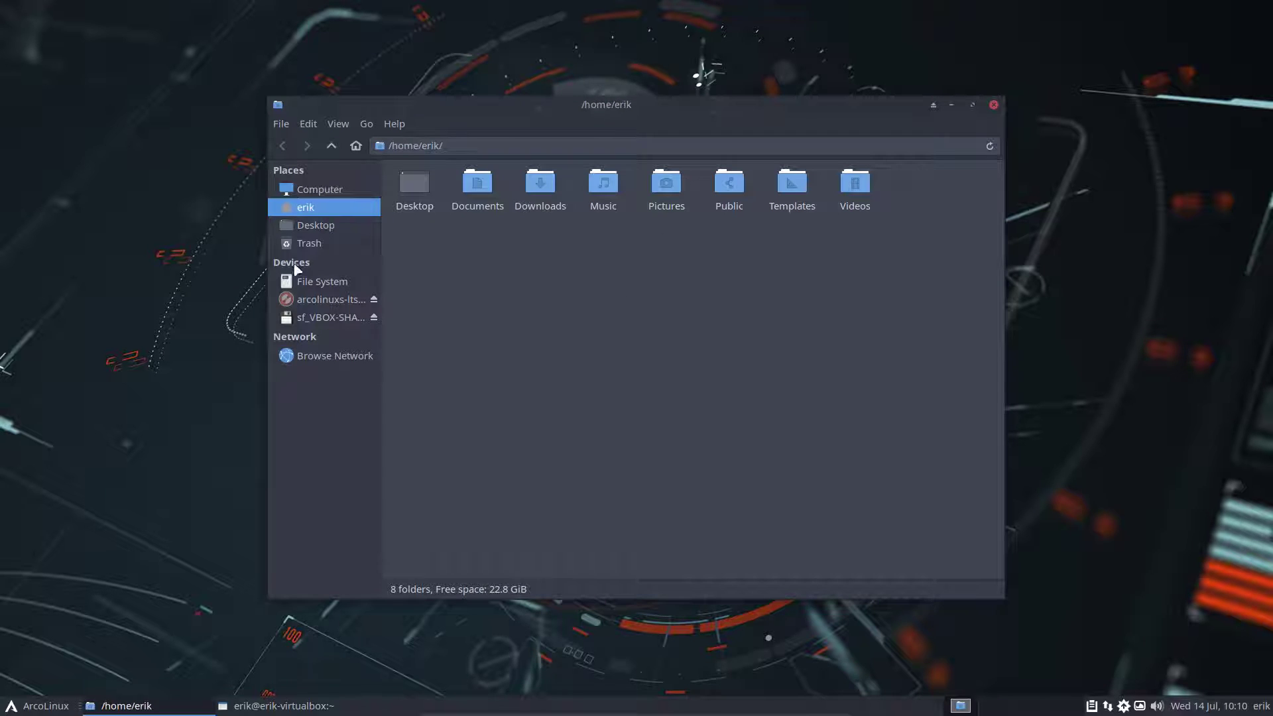
View the linux and linux-lts images in /boot, then open the log-out options from Whisker menu
left_click(313, 282)
left_click(467, 187)
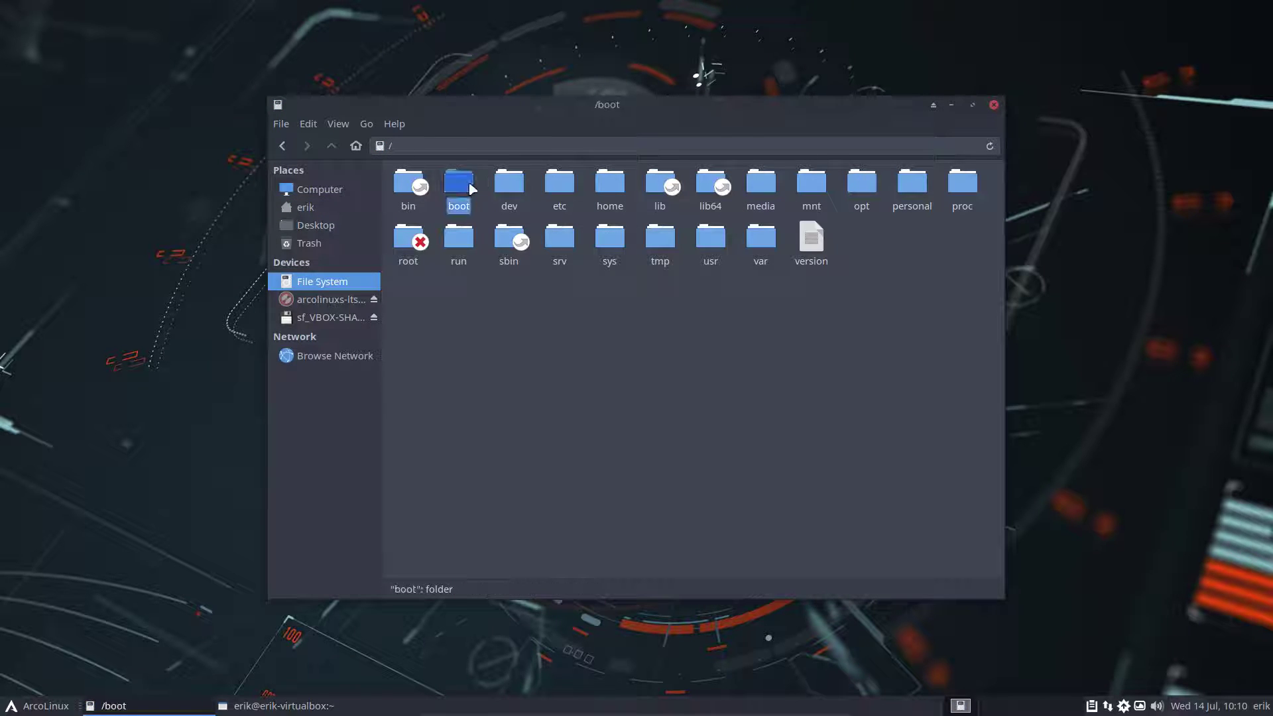
left_click_drag(507, 263, 865, 273)
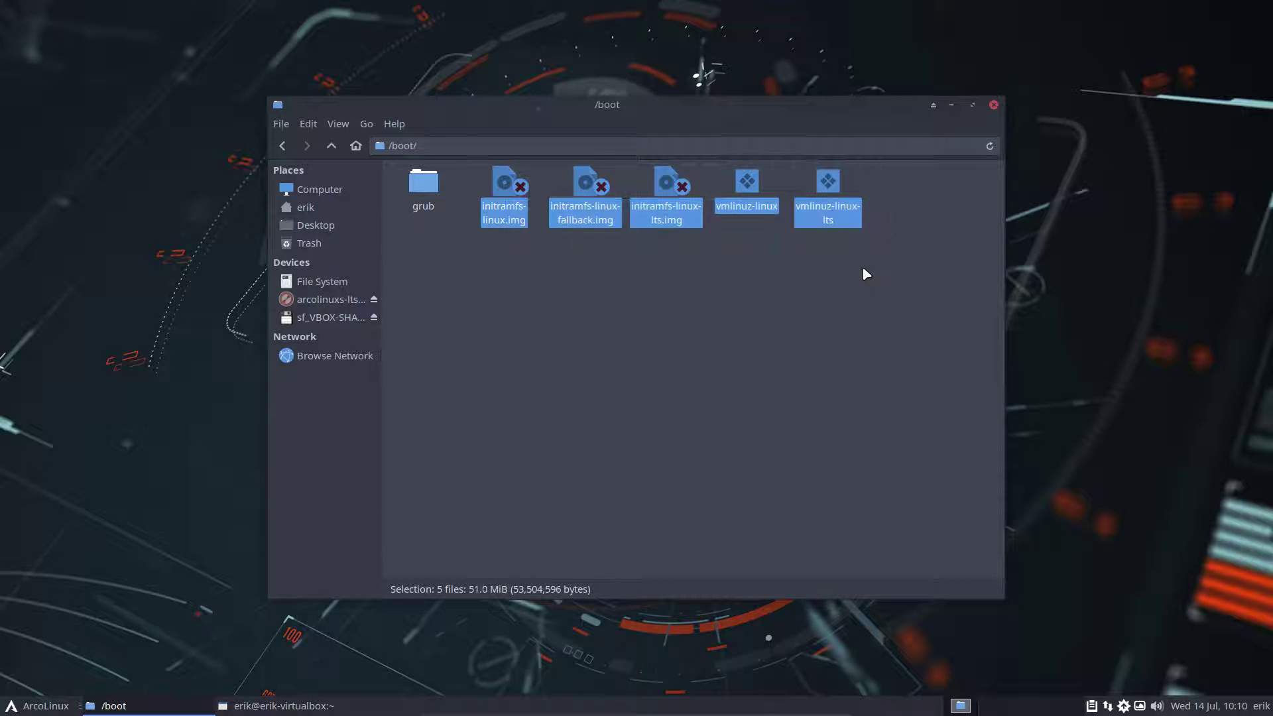
left_click(863, 268)
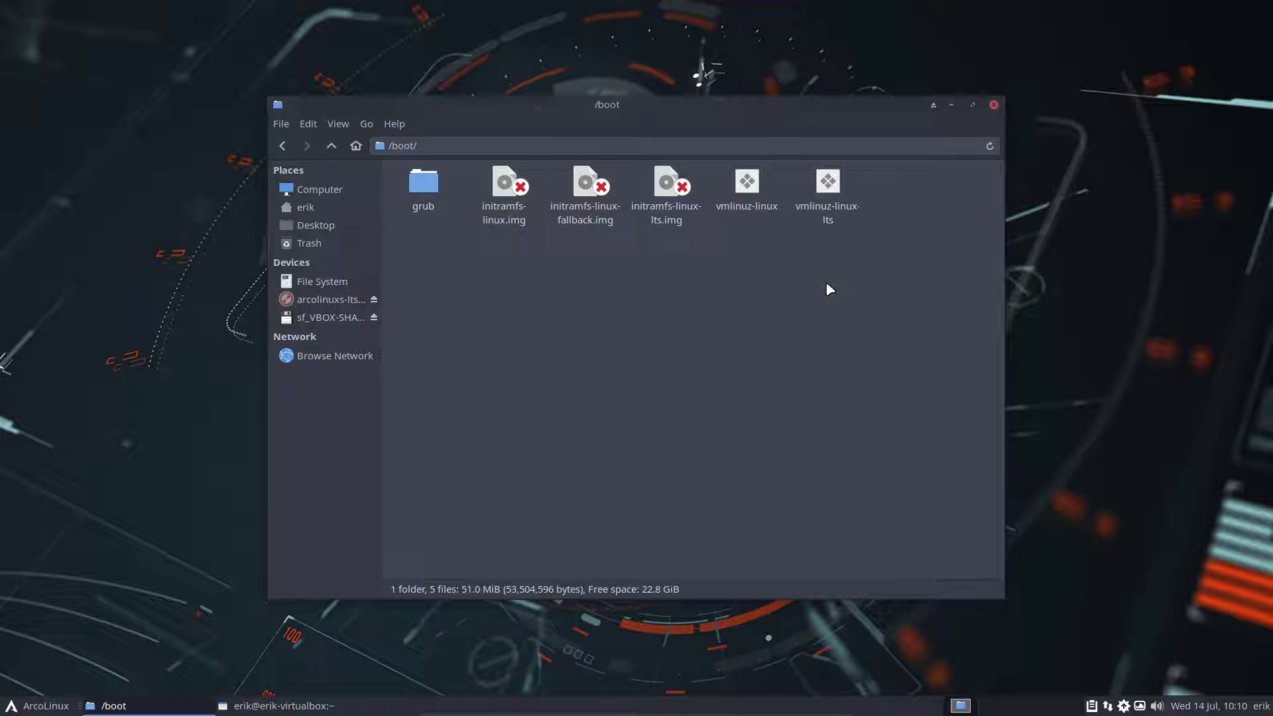
left_click(53, 707)
left_click(90, 684)
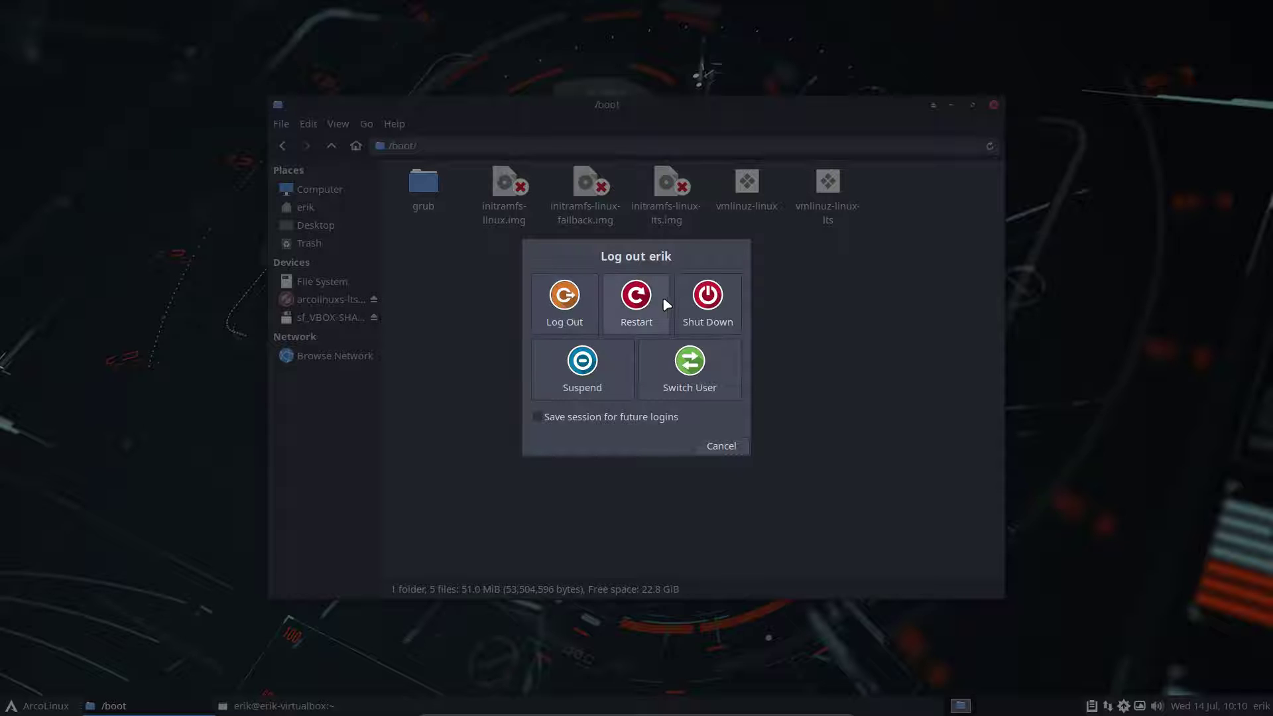
Restart, boot the existing OS from the ISO menu, and highlight Advanced options in GRUB
left_click(626, 304)
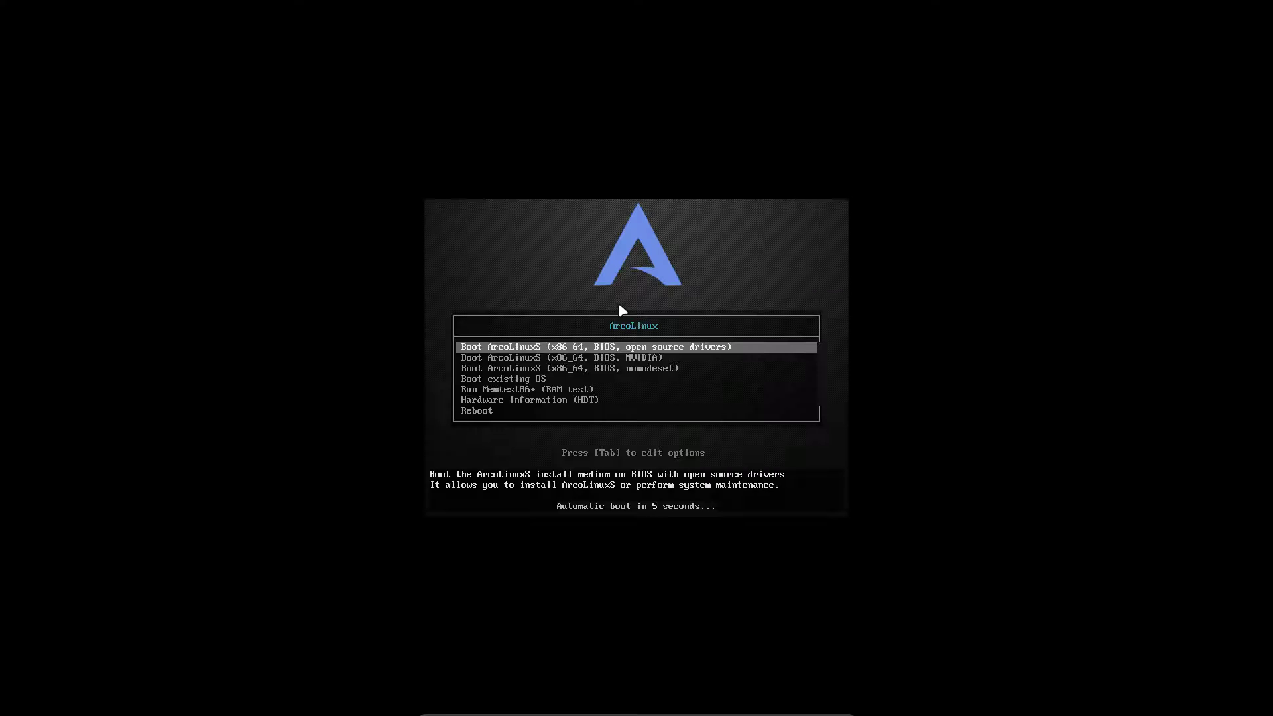
key("Down")
key("Down")
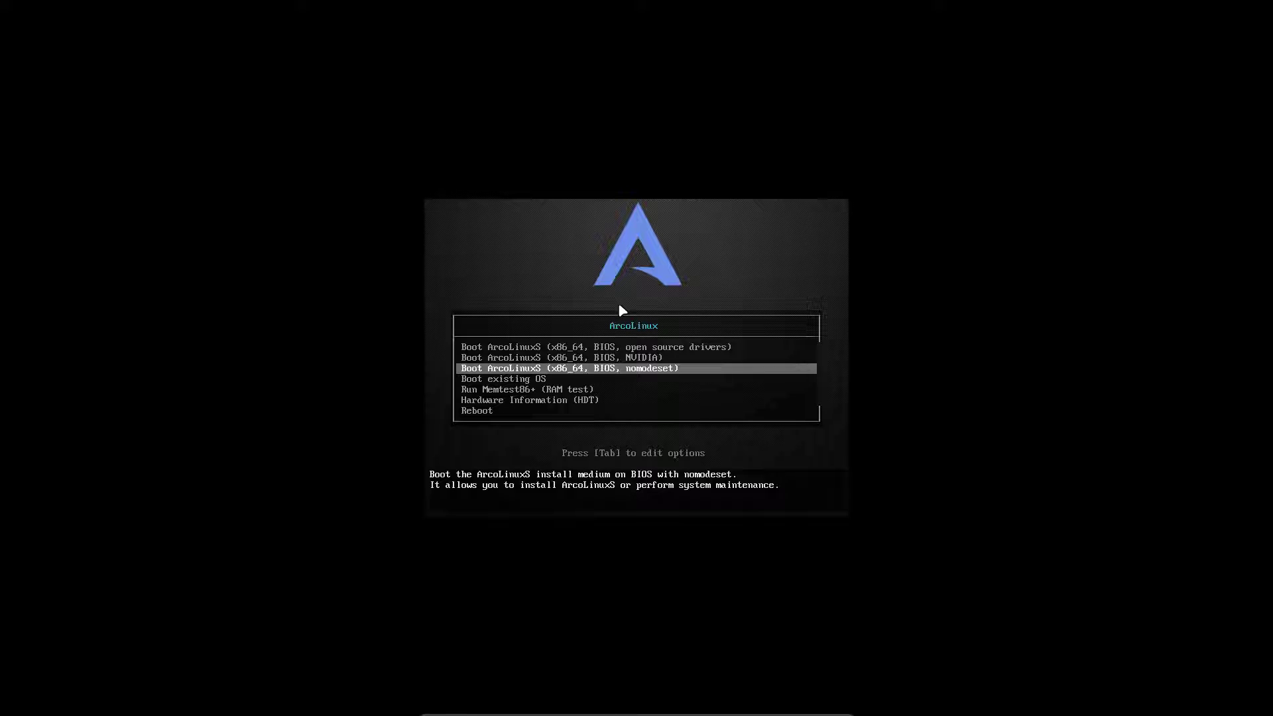
key("Up")
key("Up")
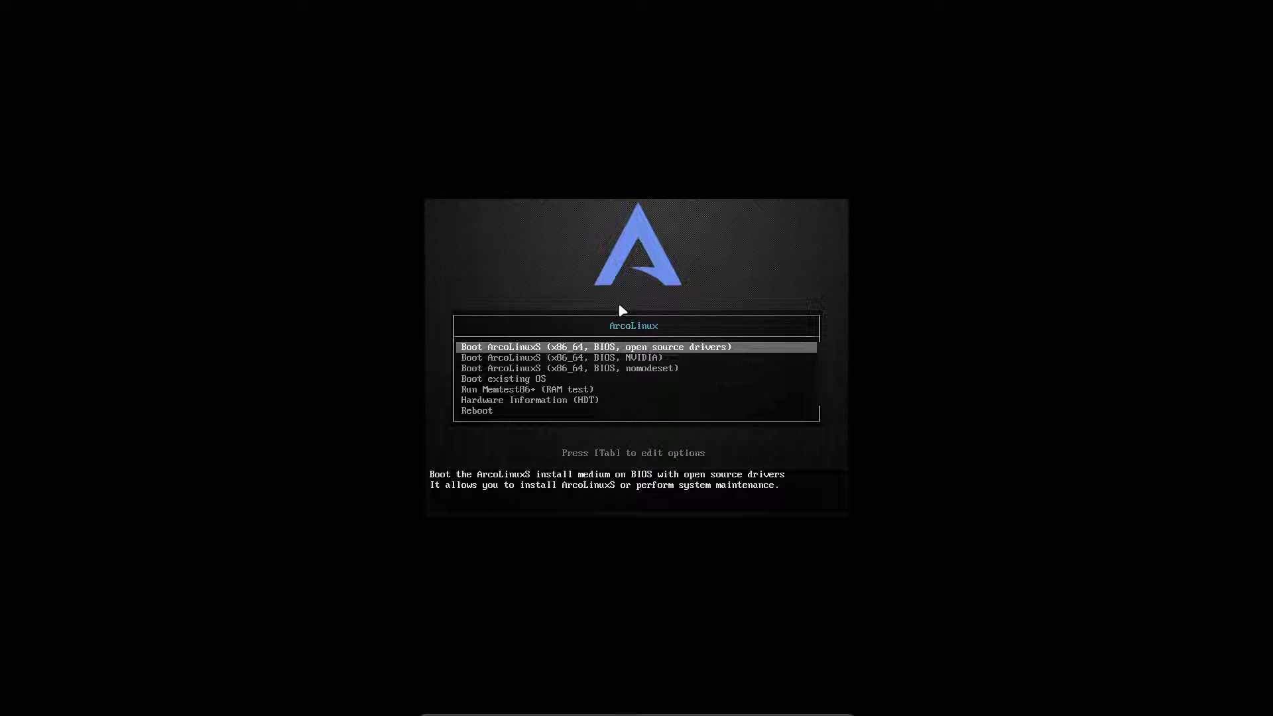
key("Down")
key("Down")
key("Down")
key("Down")
key("Up")
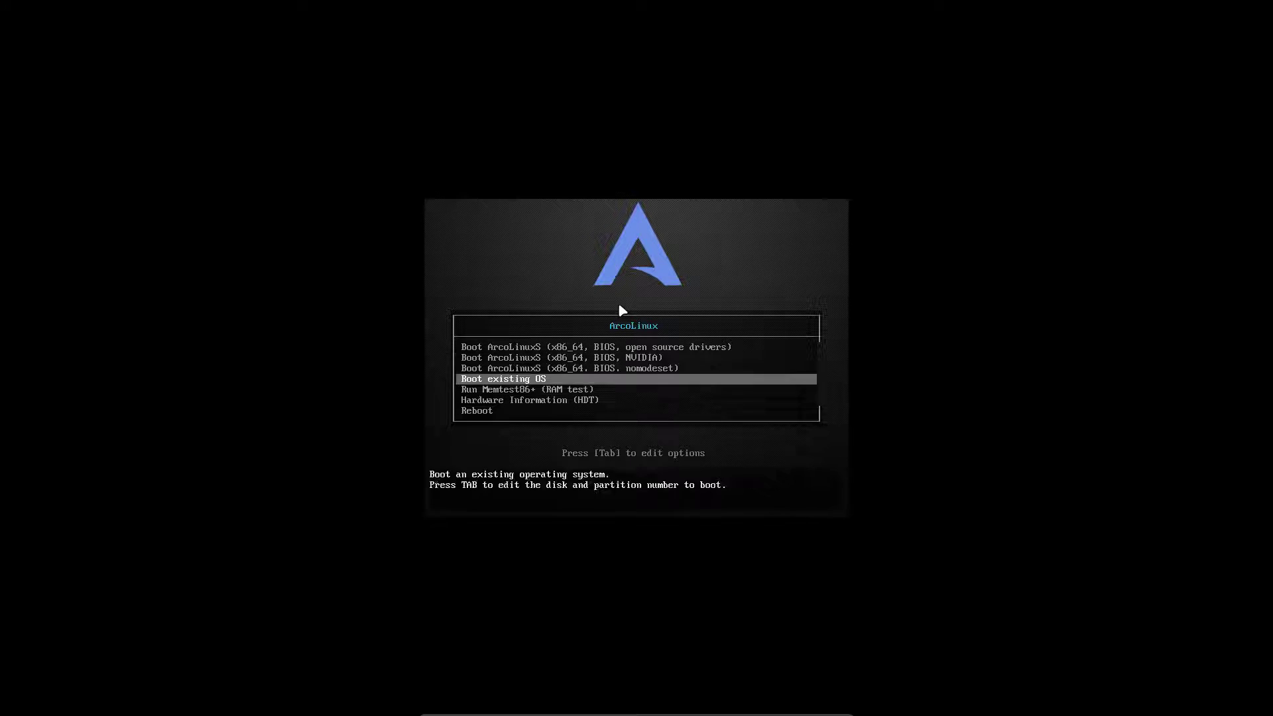
key("Up")
key("Up")
key("Up")
key("Down")
key("Down")
key("Down")
key("Return")
key("Down")
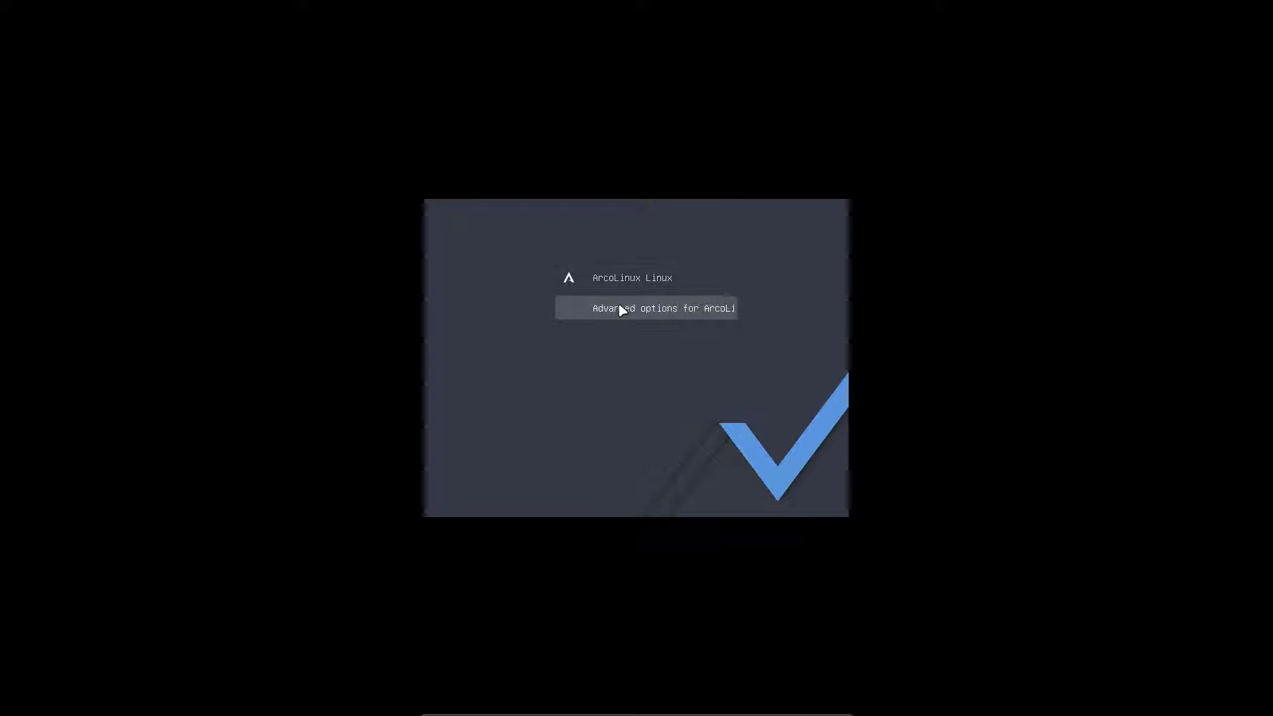
View the boot scripts of the LTS, second and fallback entries under GRUB Advanced options
key("Return")
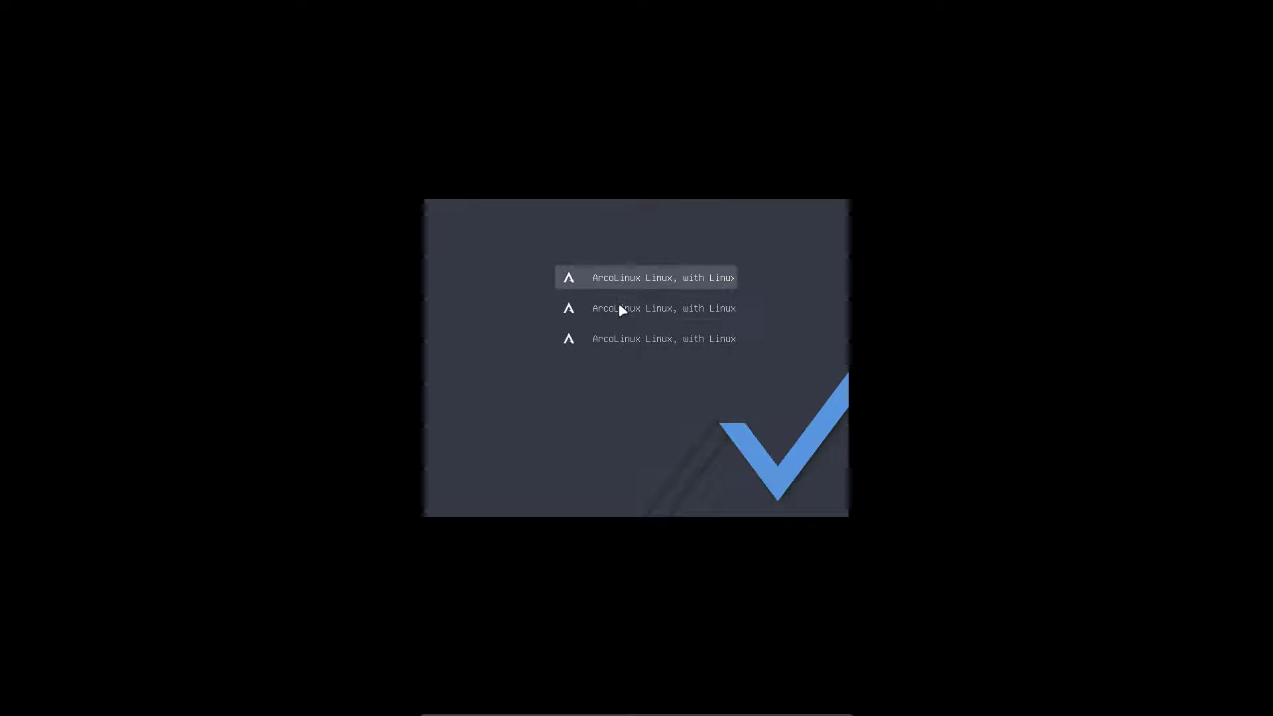
key("Down")
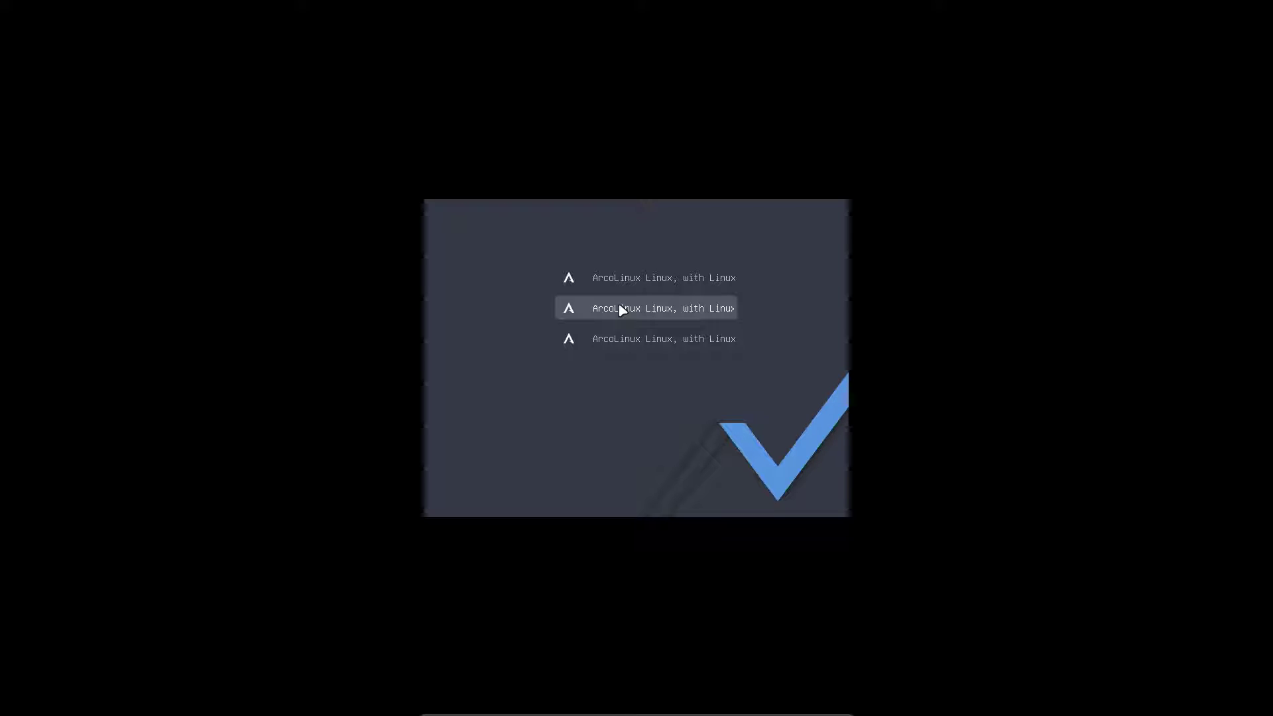
key("e")
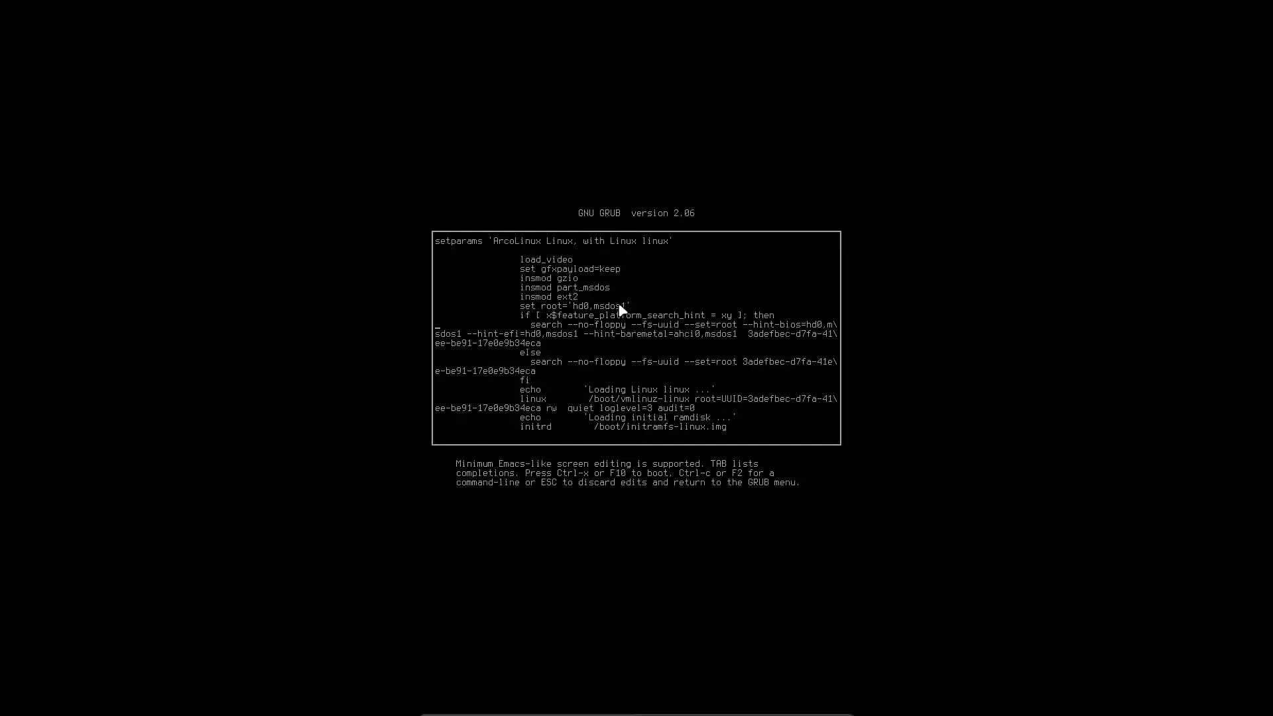
key("Escape")
key("Down")
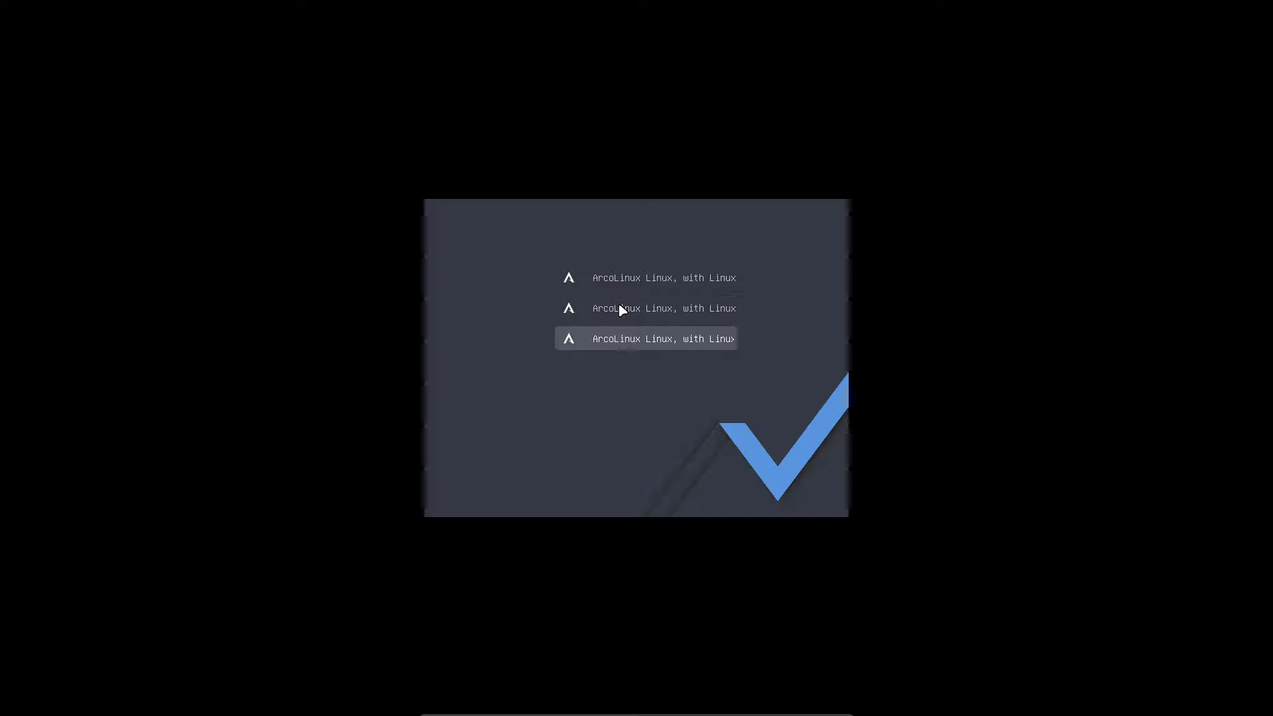
key("e")
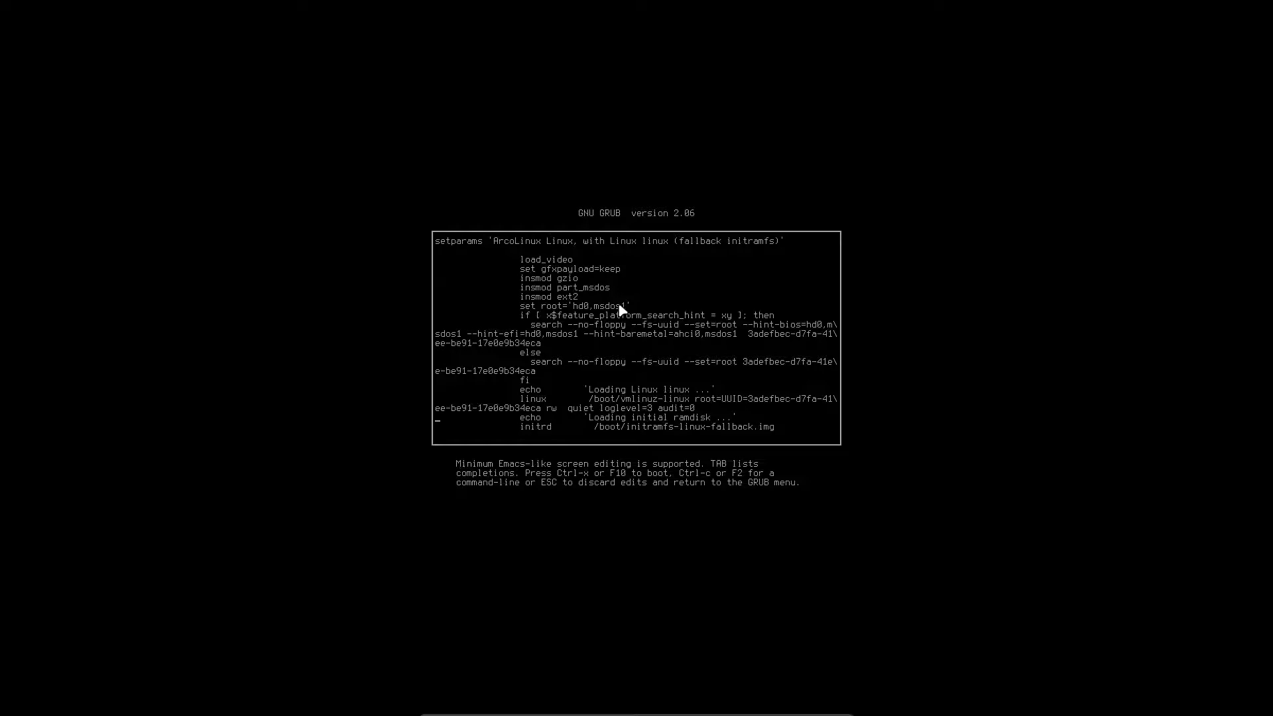
key("Escape")
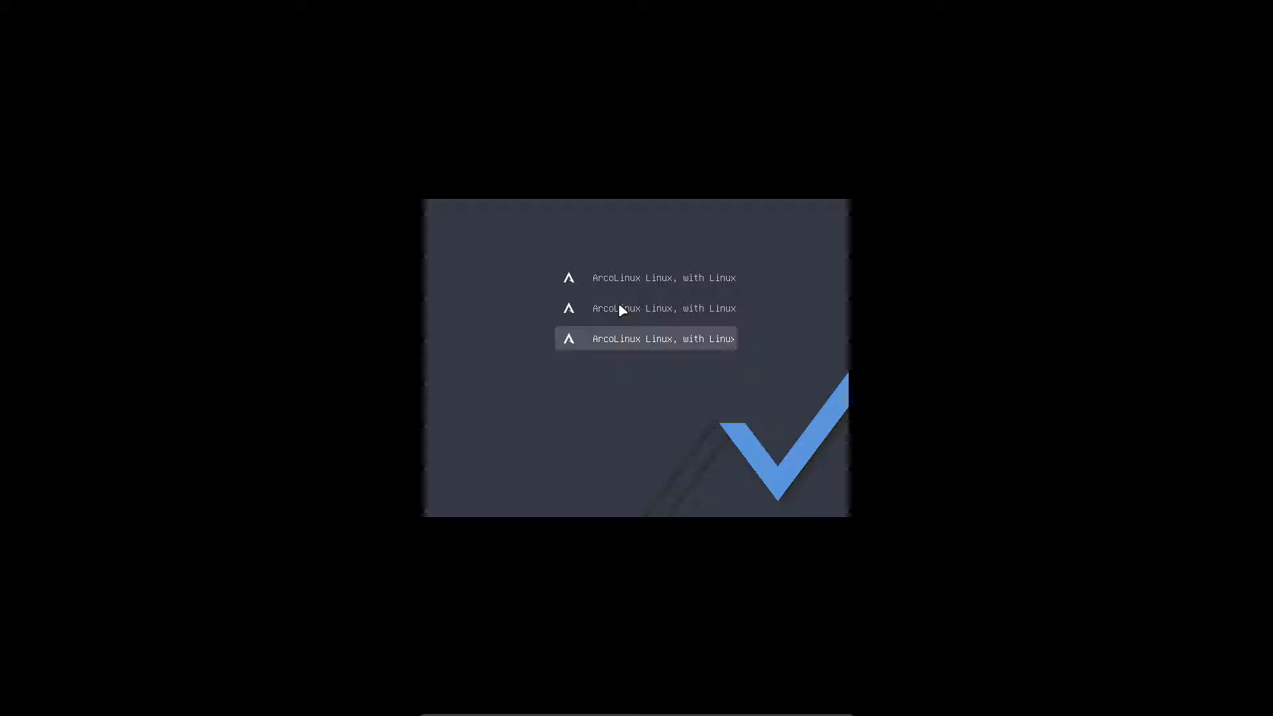
key("Up")
key("Up")
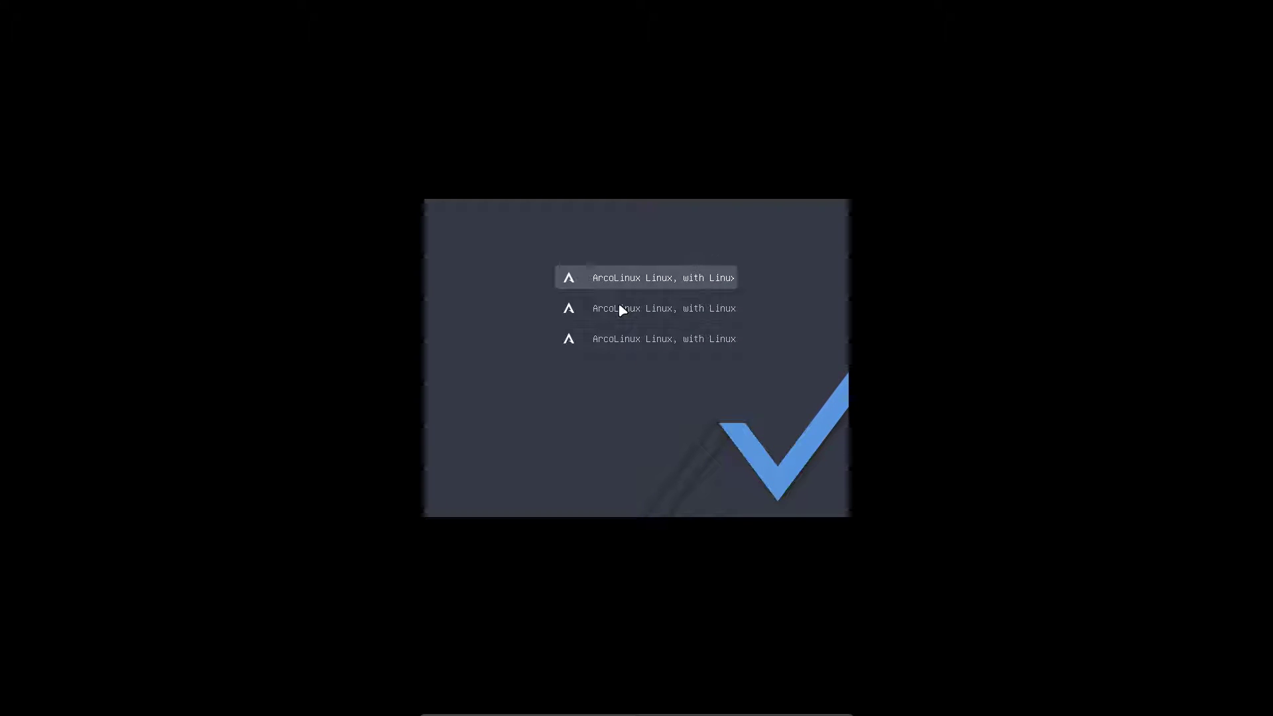
key("e")
key("Escape")
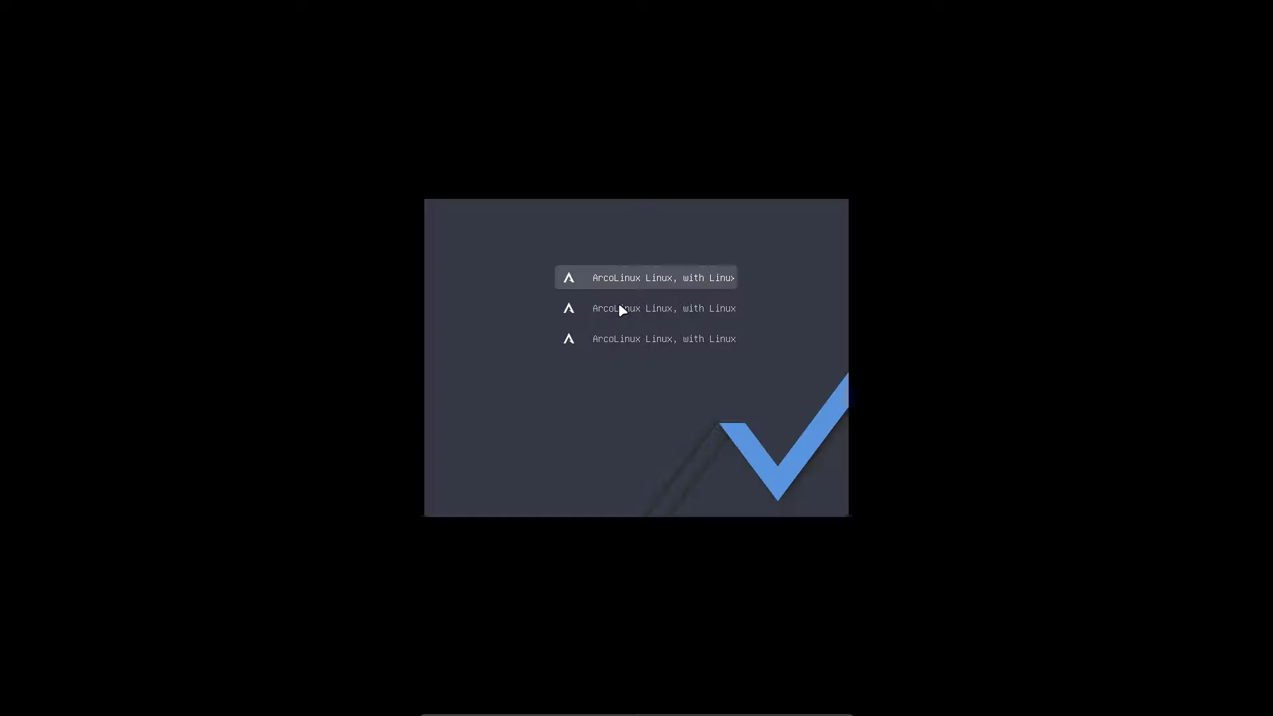
key("Escape")
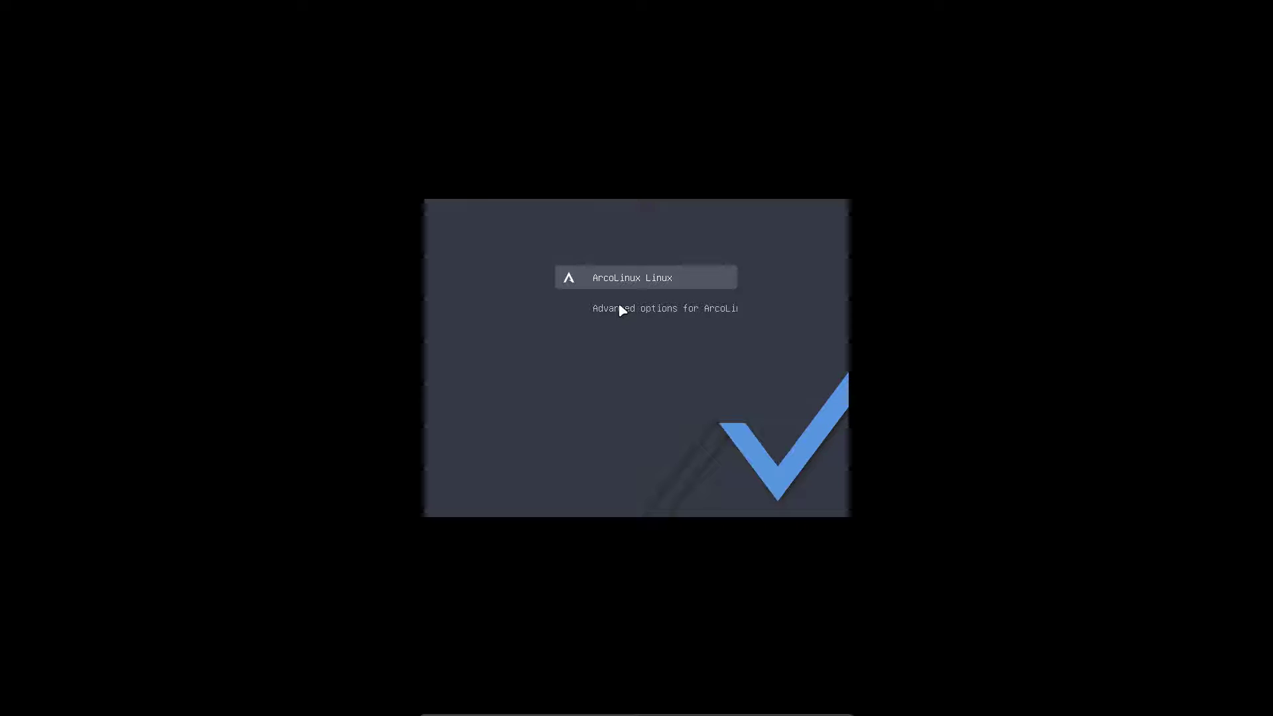
Return to the main GRUB menu and boot the ArcoLinux Linux entry
key("Down")
key("Up")
key("Return")
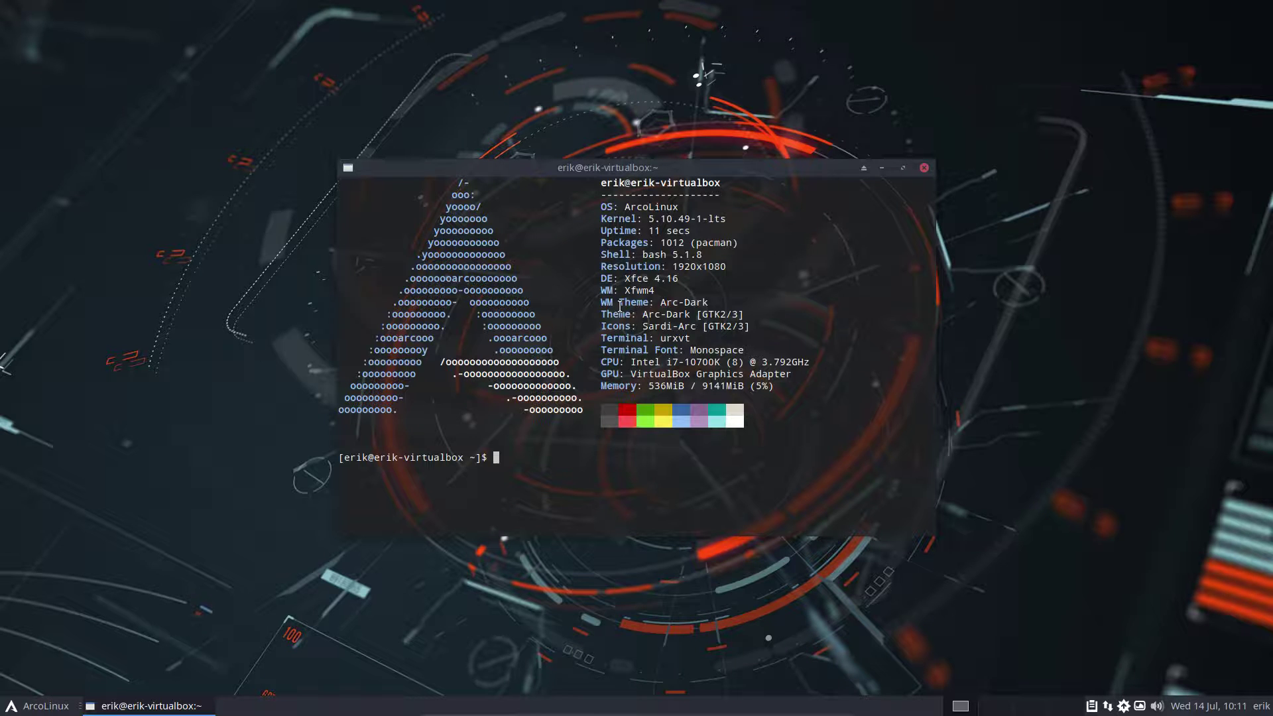
Run the mistyped 'sudo pacman -R linux-tls' and abort at the password prompt
type("sudo pacman -R linux-tls")
key("Return")
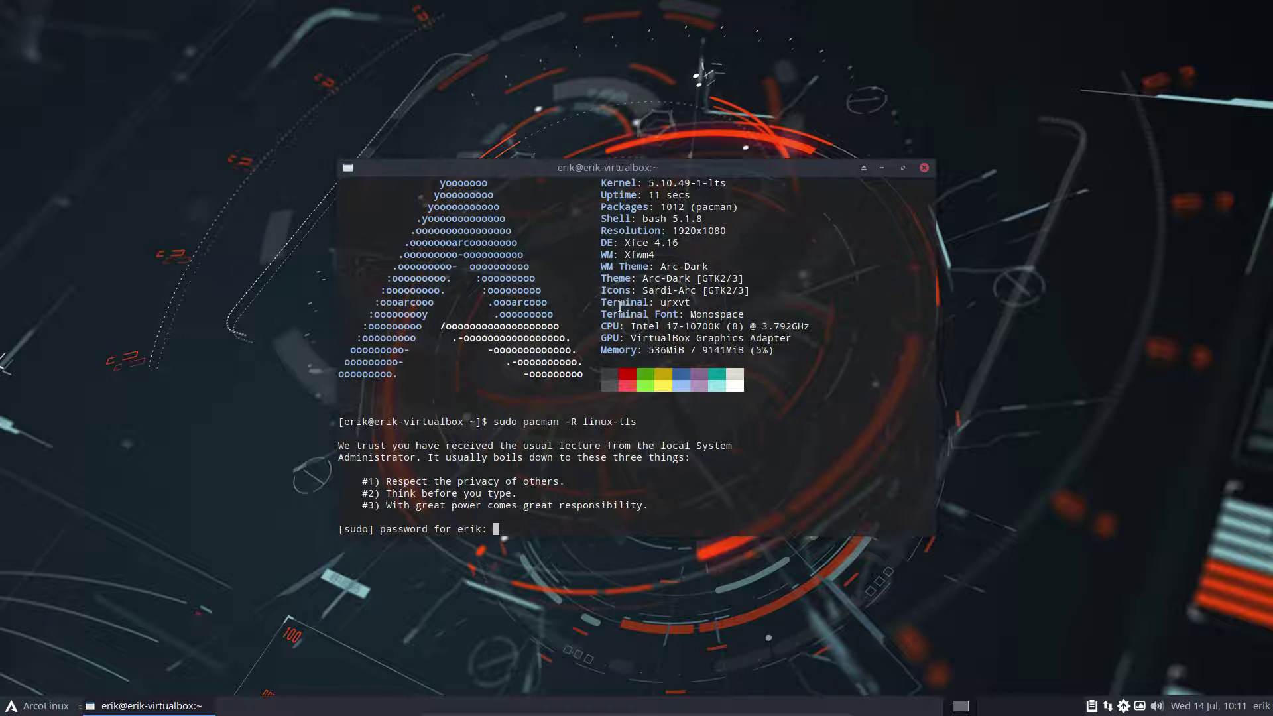
key("Return")
key("Up")
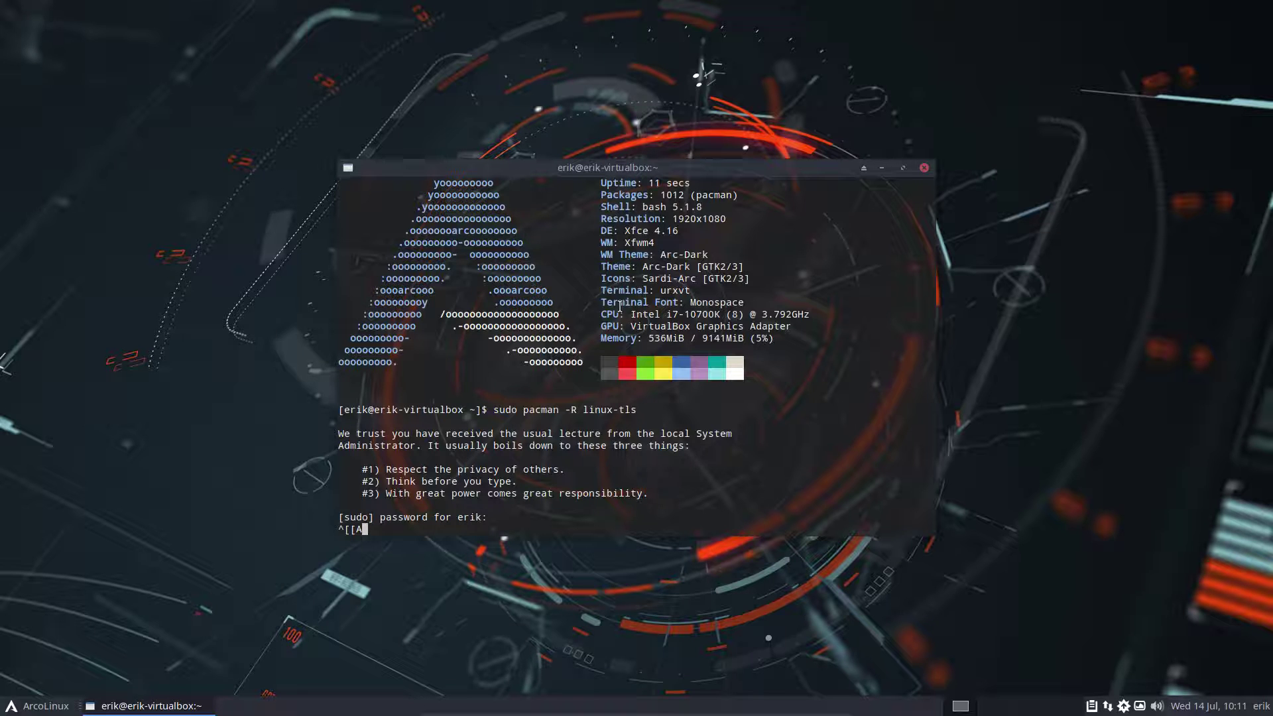
key("ctrl+c")
Correct the command to remove linux-lts, authenticate and confirm, then begin typing the reboot command
key("Up")
key("BackSpace")
key("BackSpace")
key("BackSpace")
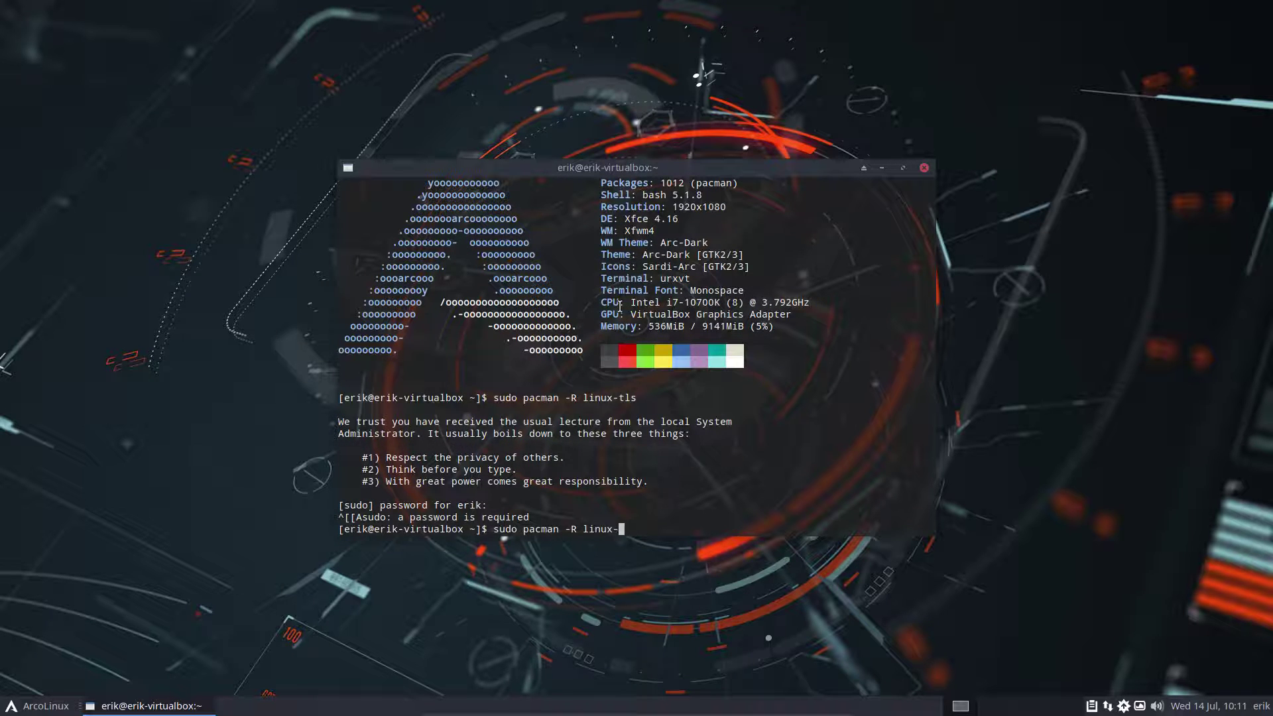
type("lts")
key("Return")
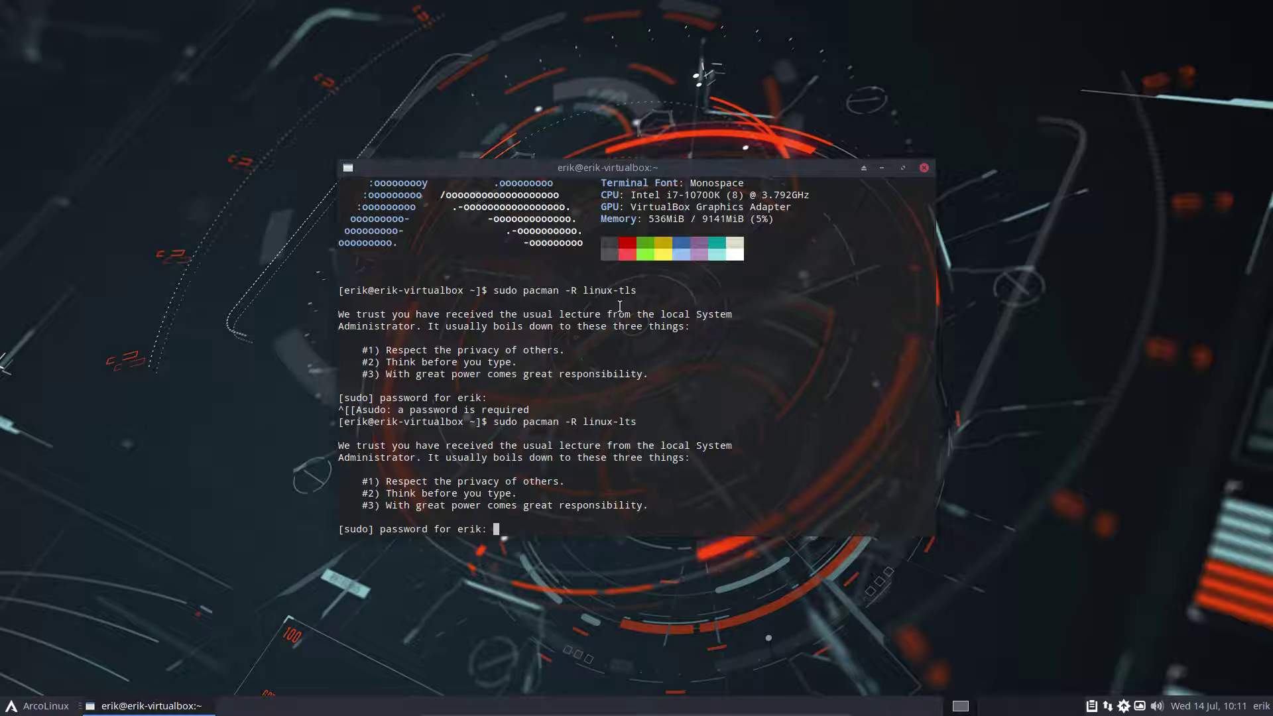
key("Return")
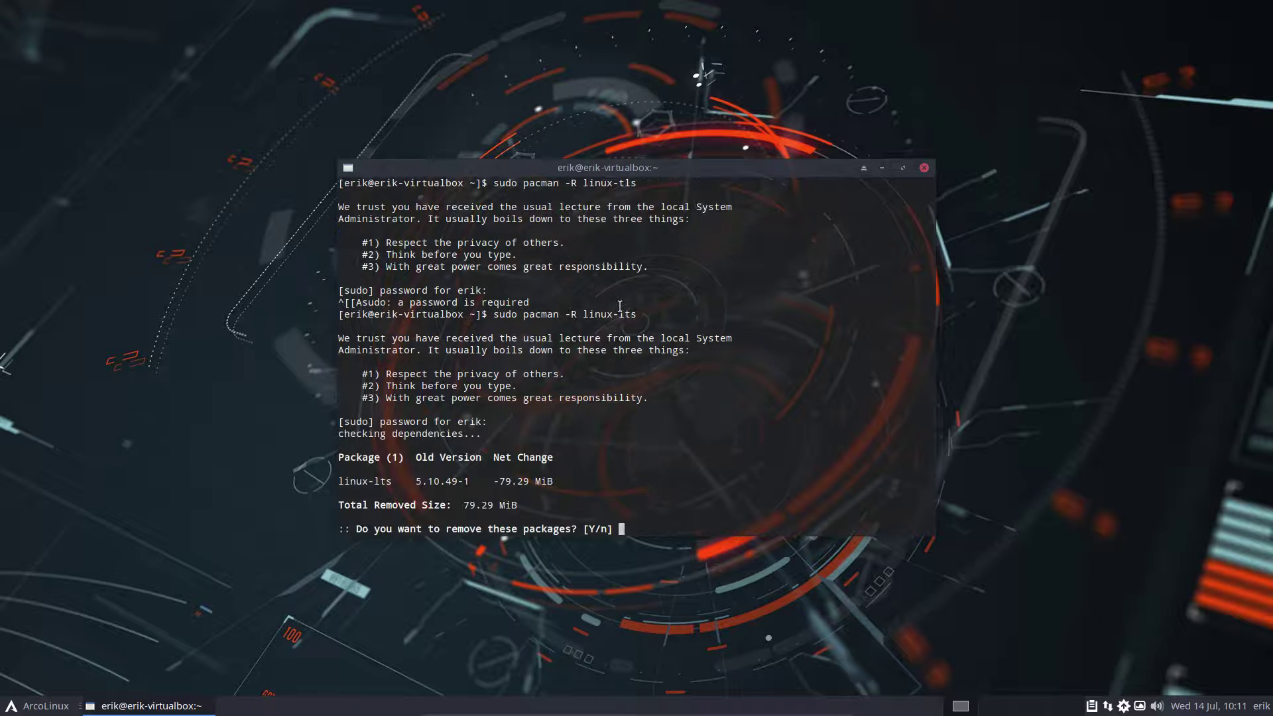
key("Return")
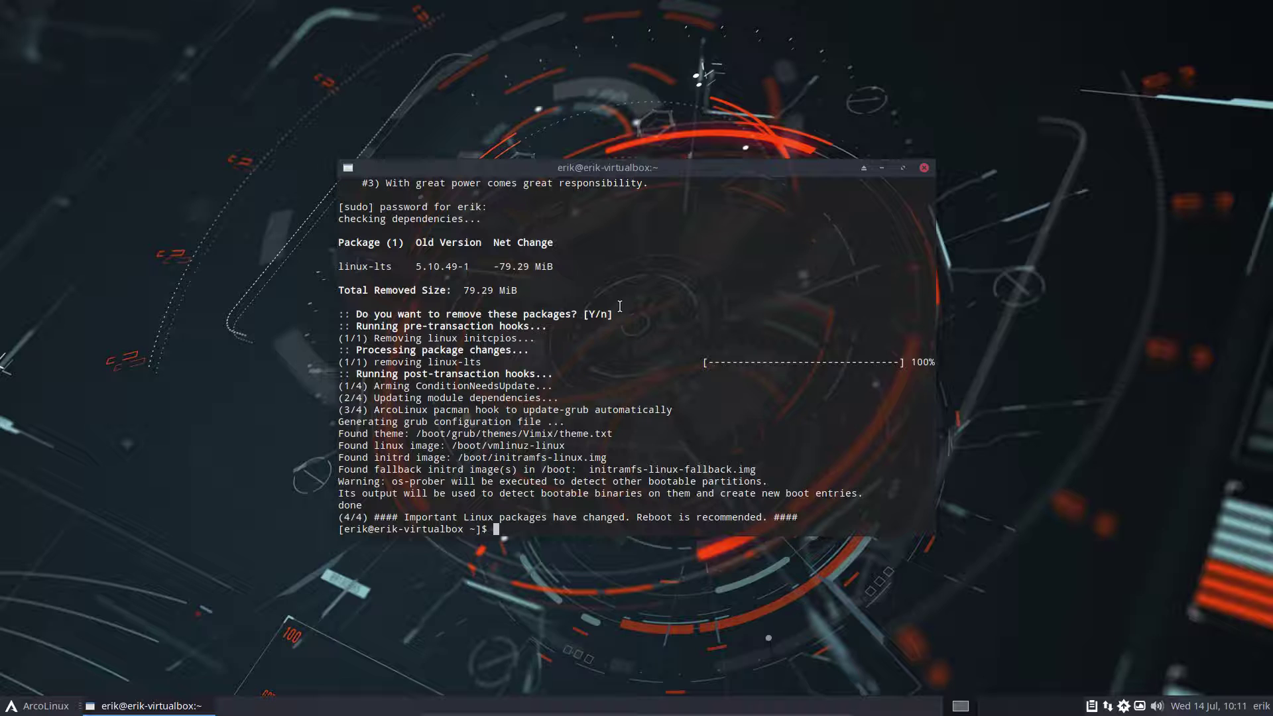
type("sr")
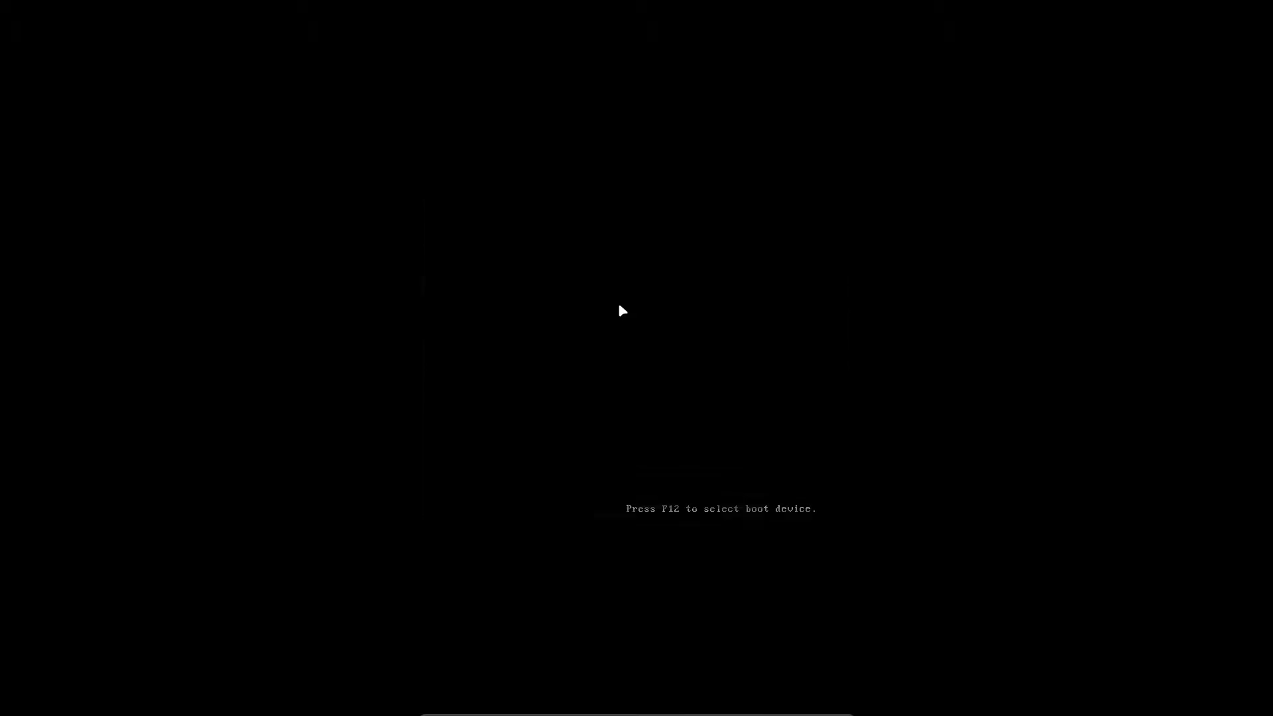
Boot the installed ArcoLinux via Boot existing OS, checking that the entry now loads vmlinuz-linux
key("Down")
key("Down")
key("Down")
key("Return")
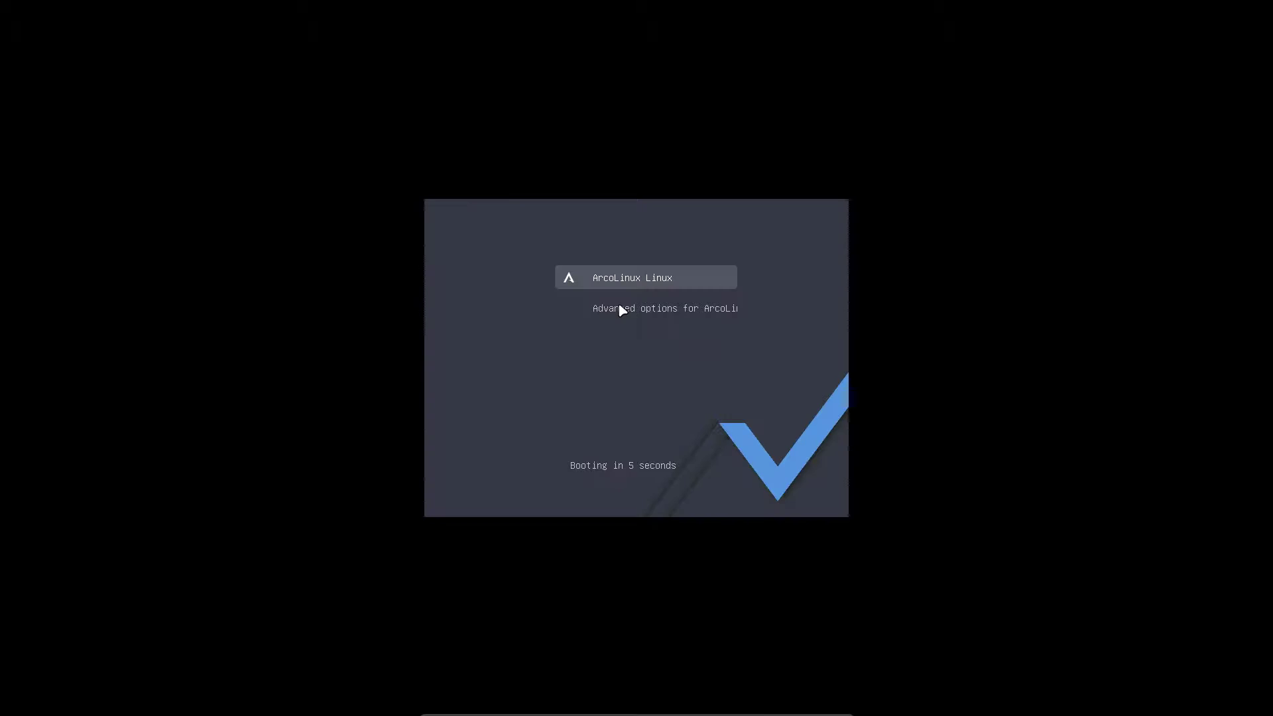
key("e")
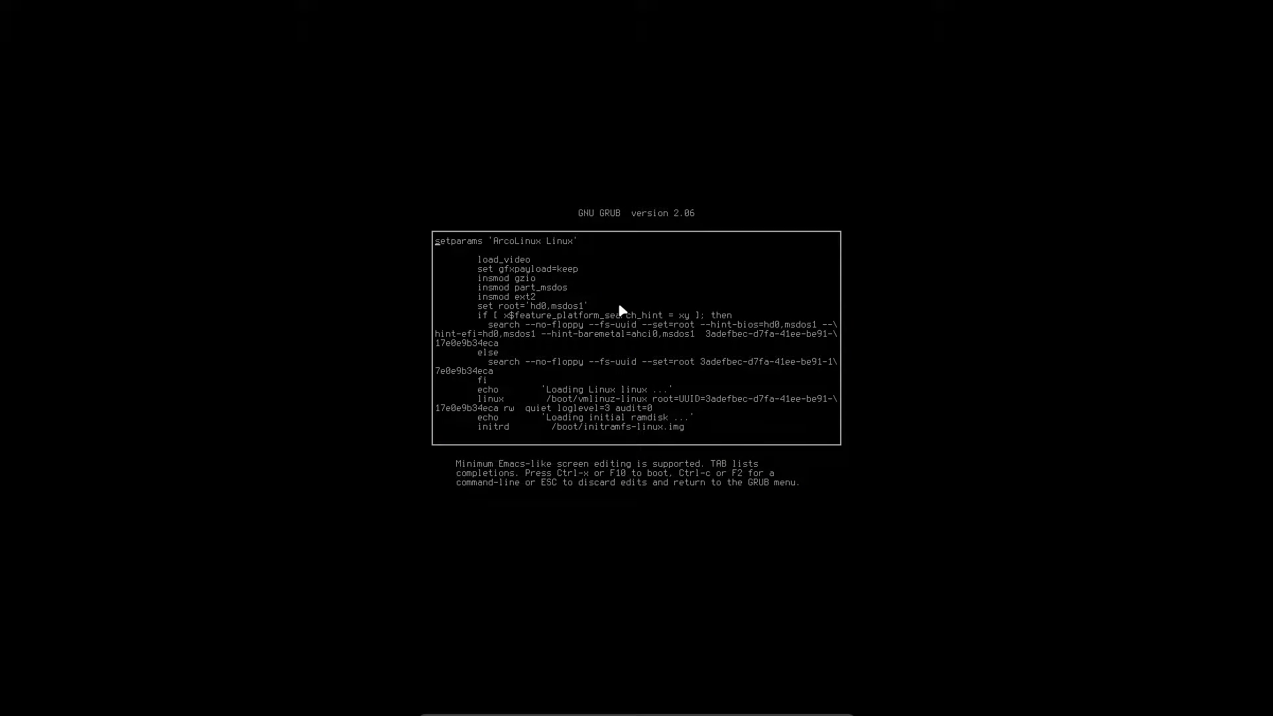
key("ctrl+x")
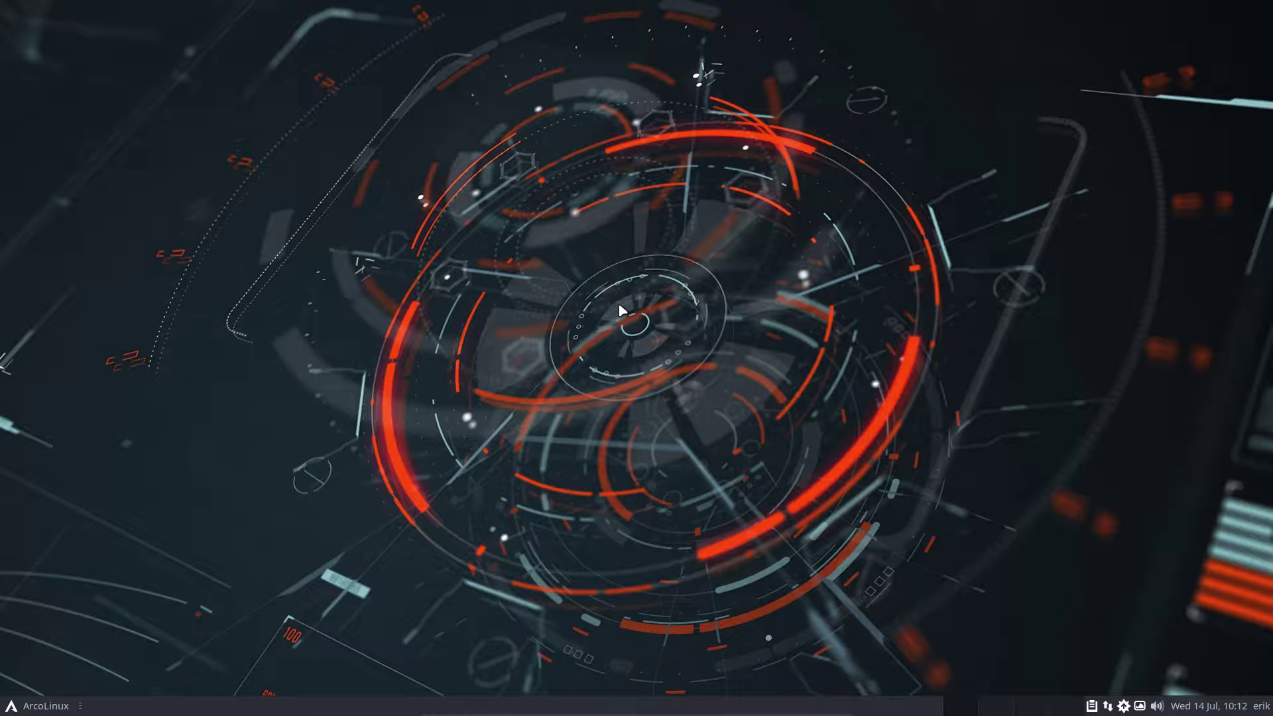
Install the linux-zen kernel with sudo pacman -S linux-zen, entering the sudo password
type("sudo")
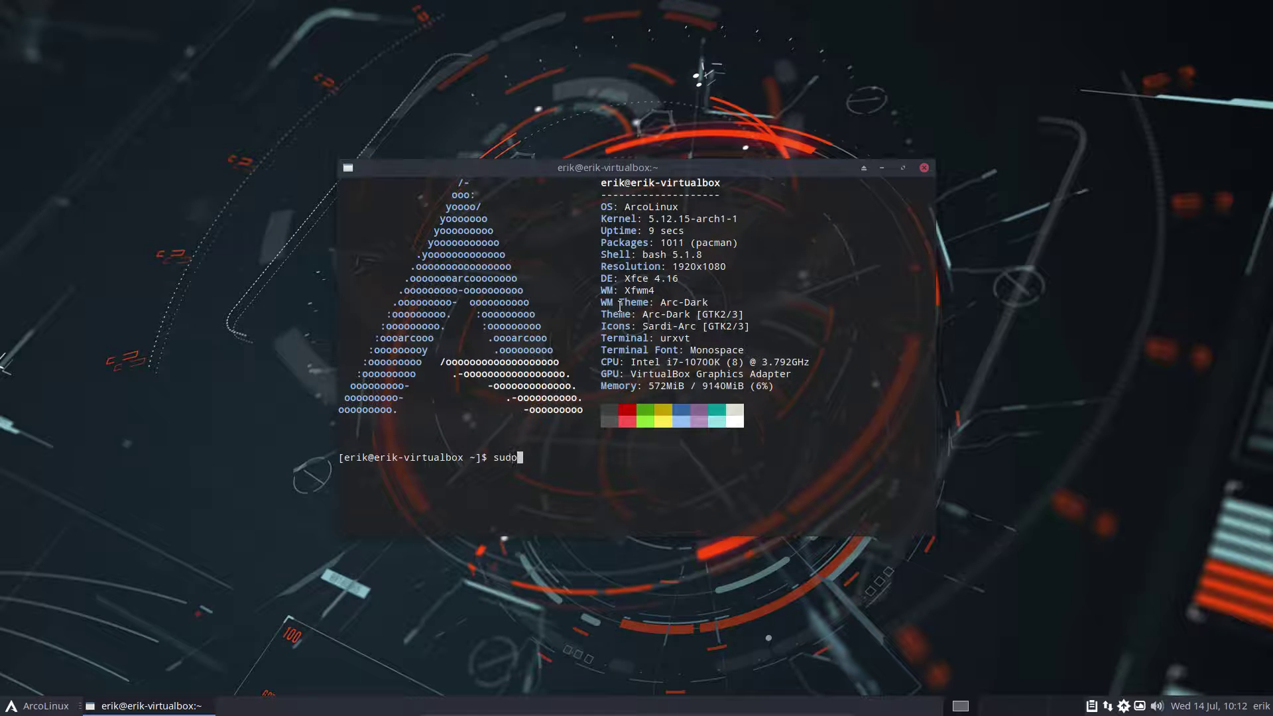
type(" pacman -")
type("S linux")
type("-lts")
key("BackSpace")
key("BackSpace")
key("BackSpace")
type("zen")
key("Return")
key("Return")
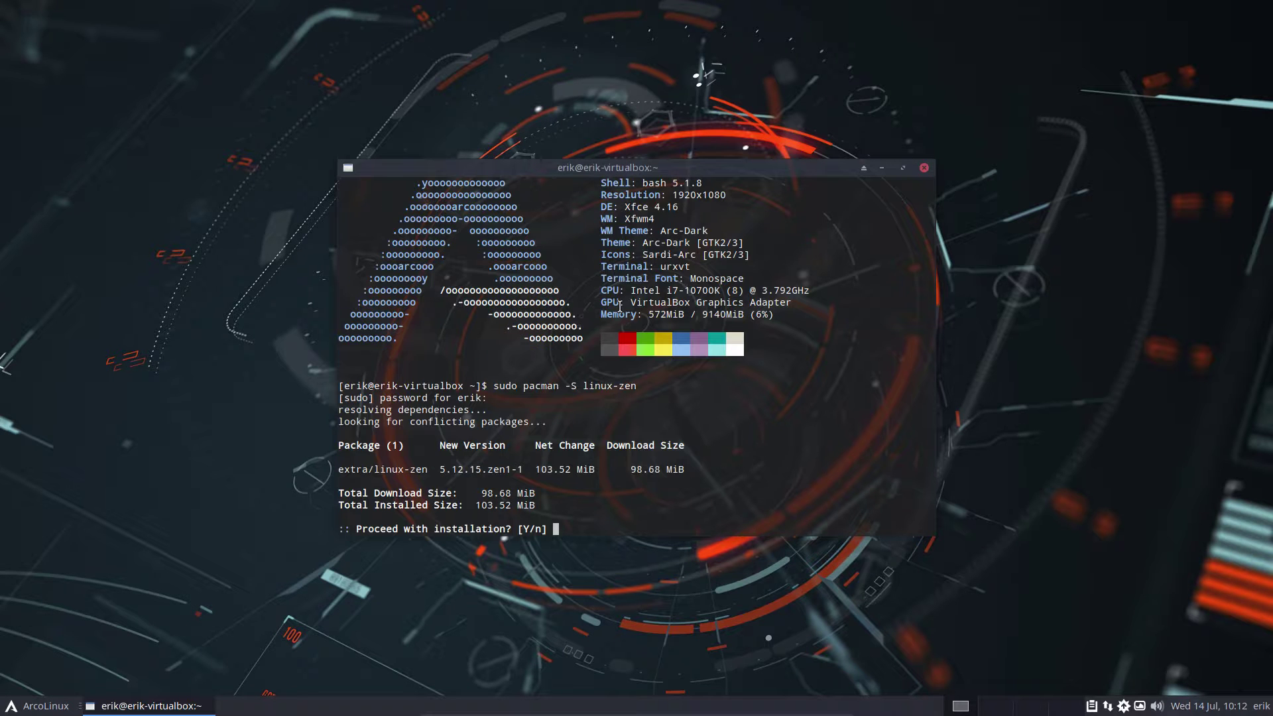
key("Return")
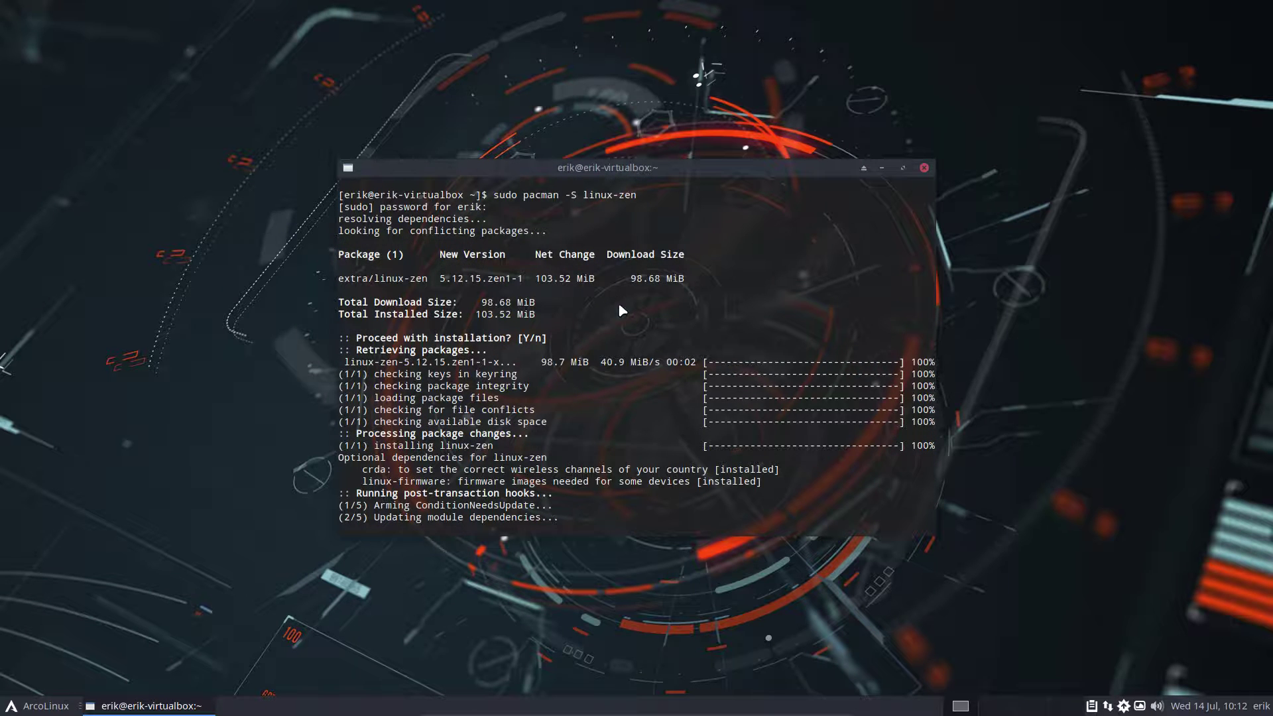
key("super+shift+Return")
Open the /boot folder in Thunar and arrange the file manager and terminal windows
left_click(355, 278)
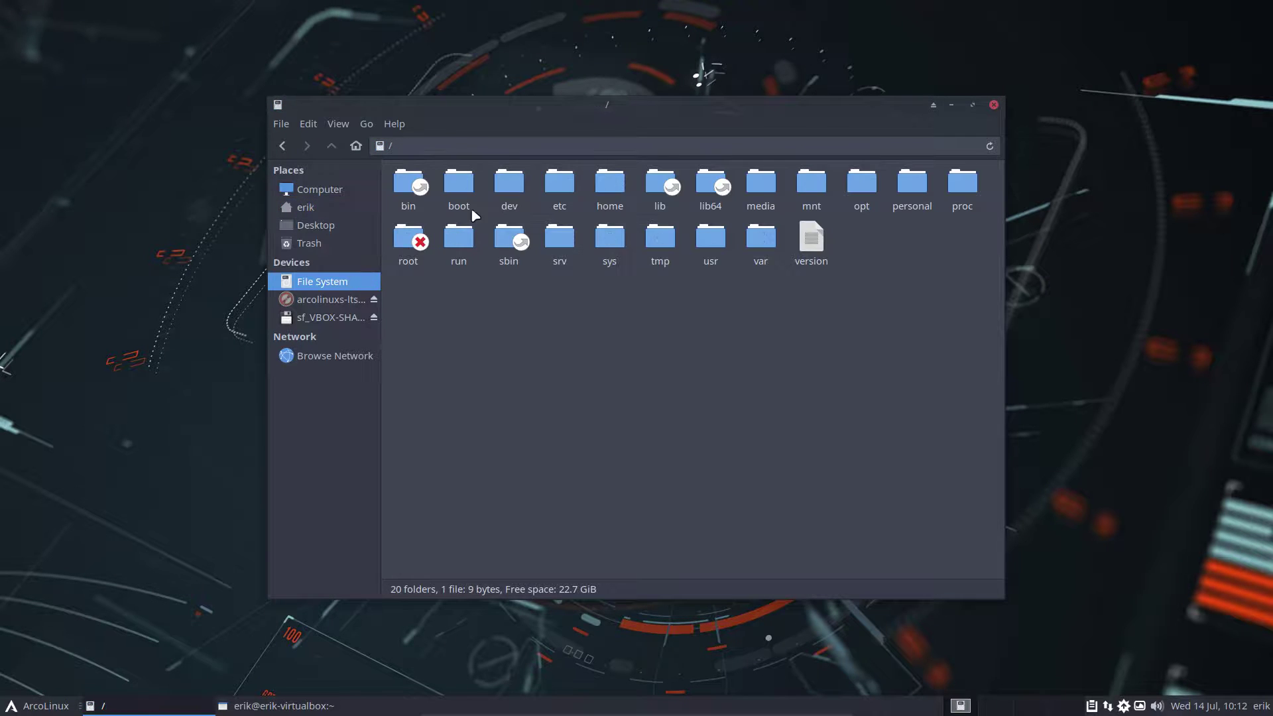
double_click(459, 185)
left_click_drag(623, 116, 411, 72)
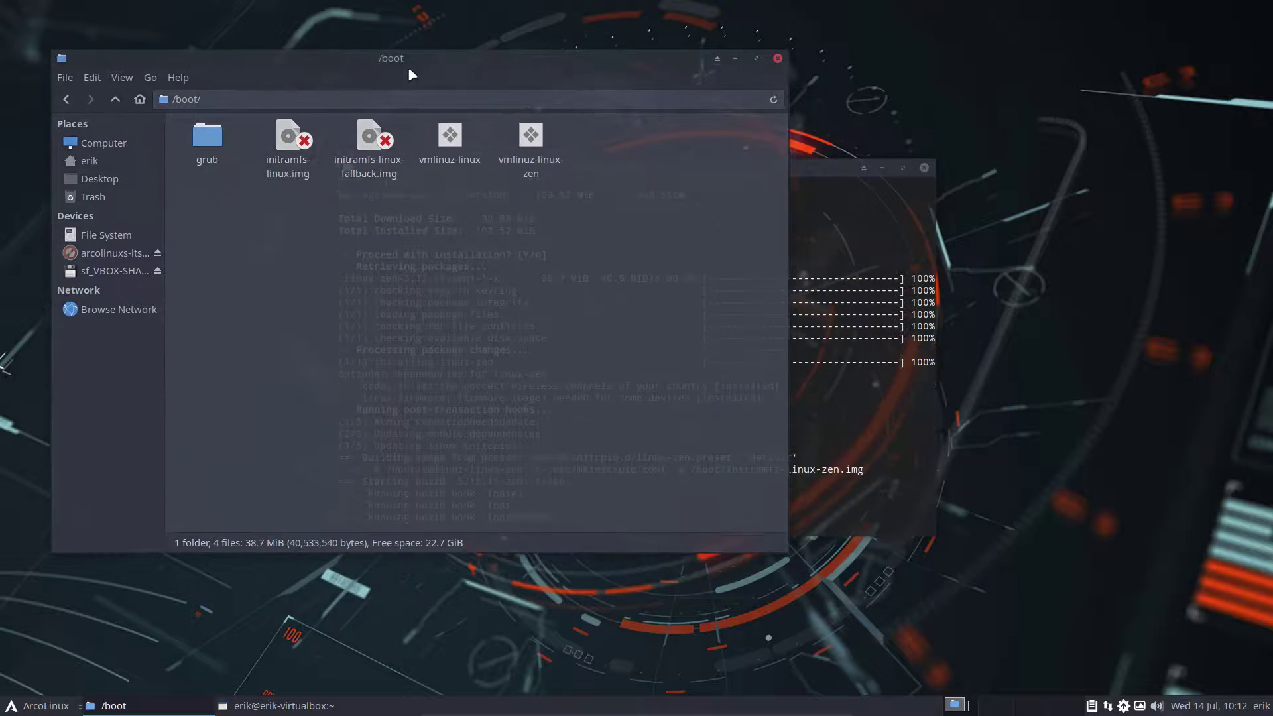
left_click_drag(825, 170, 1027, 247)
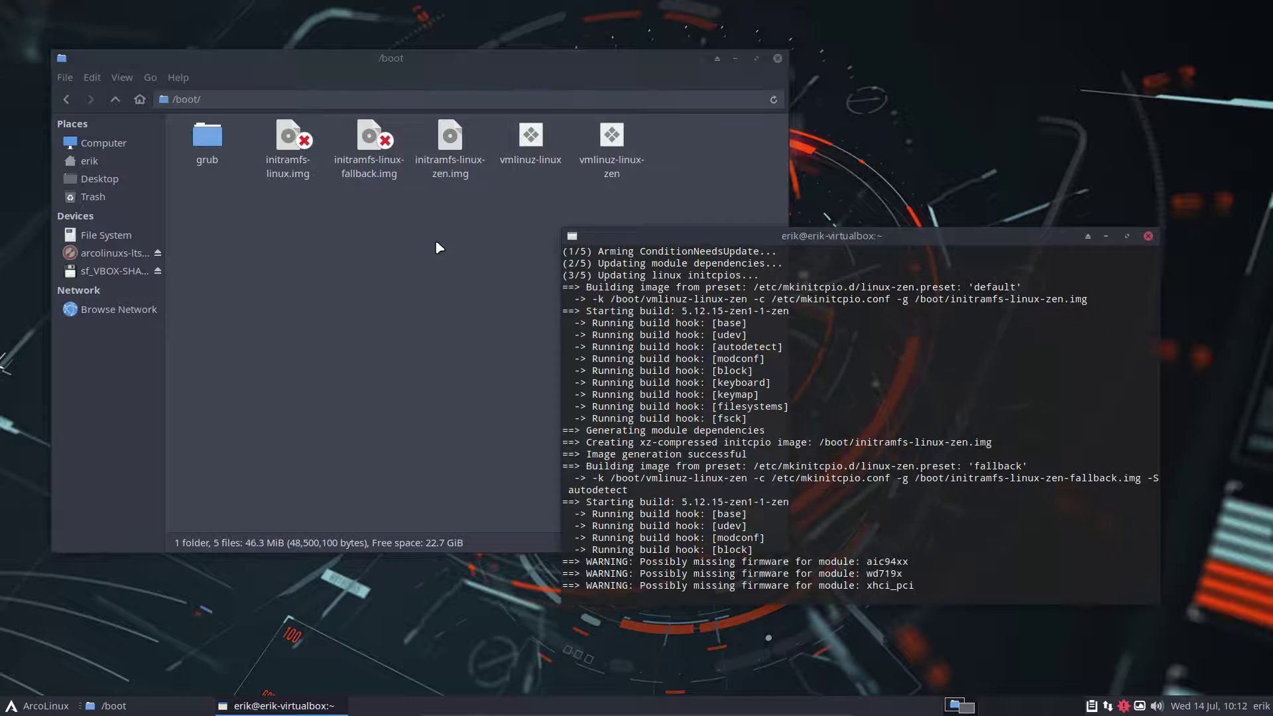
Check the sizes of initramfs-linux-zen.img and the zen fallback image in /boot
left_click(441, 151)
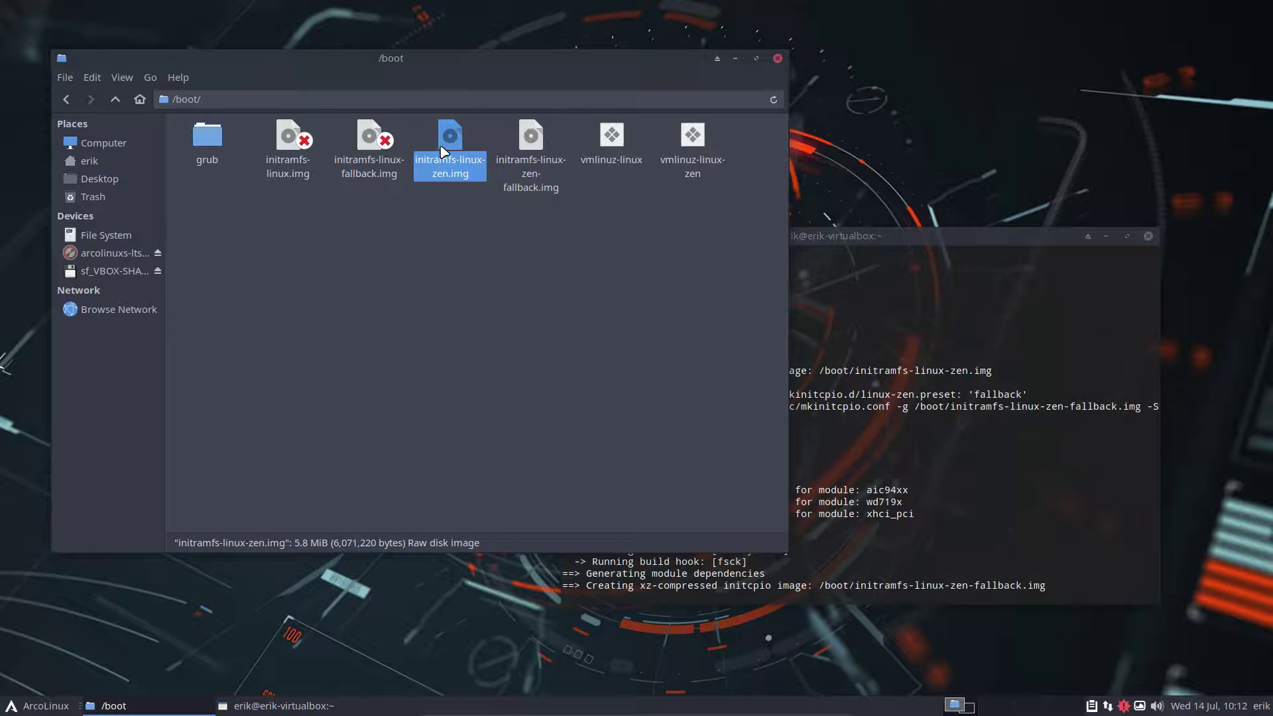
left_click(514, 150)
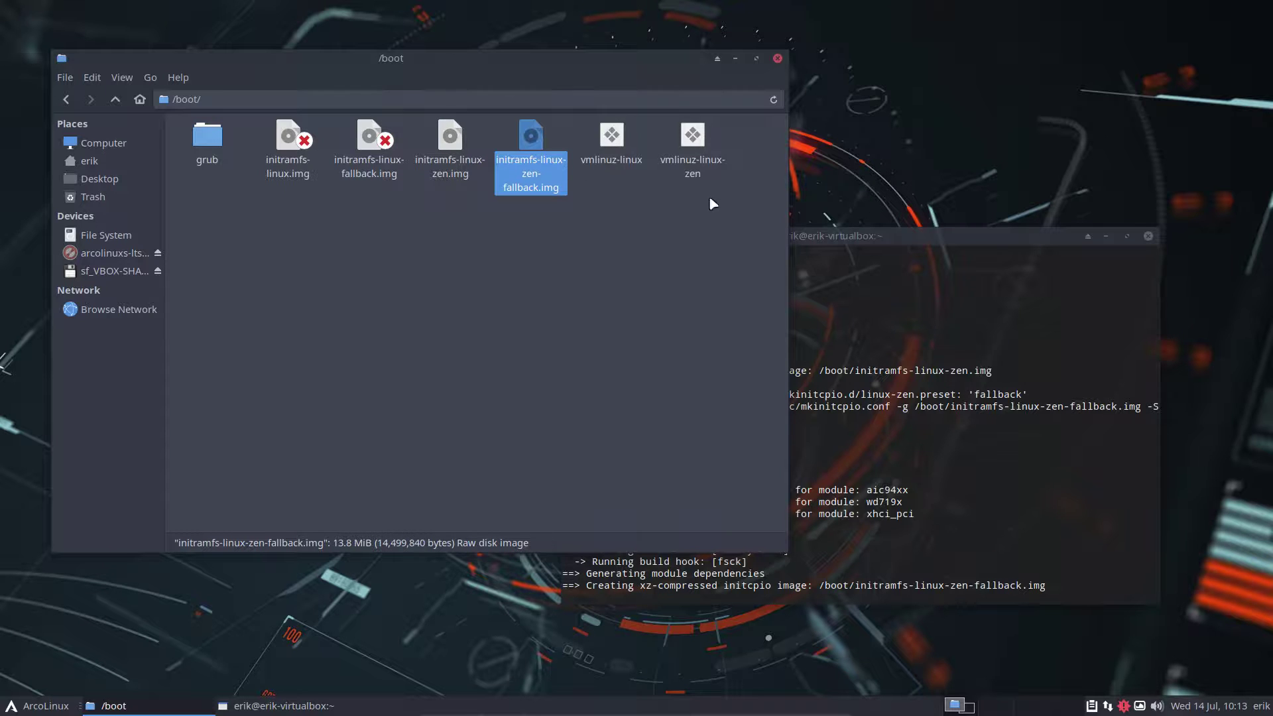
left_click(638, 371)
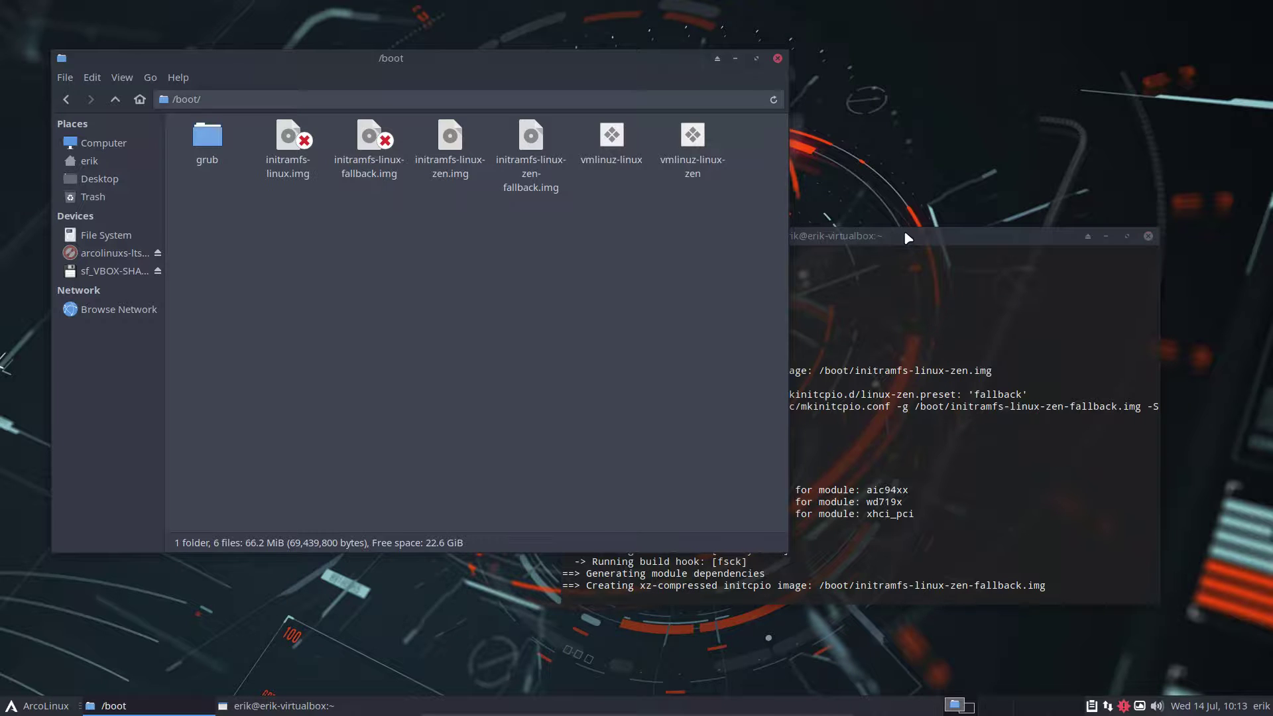
left_click_drag(905, 232, 918, 272)
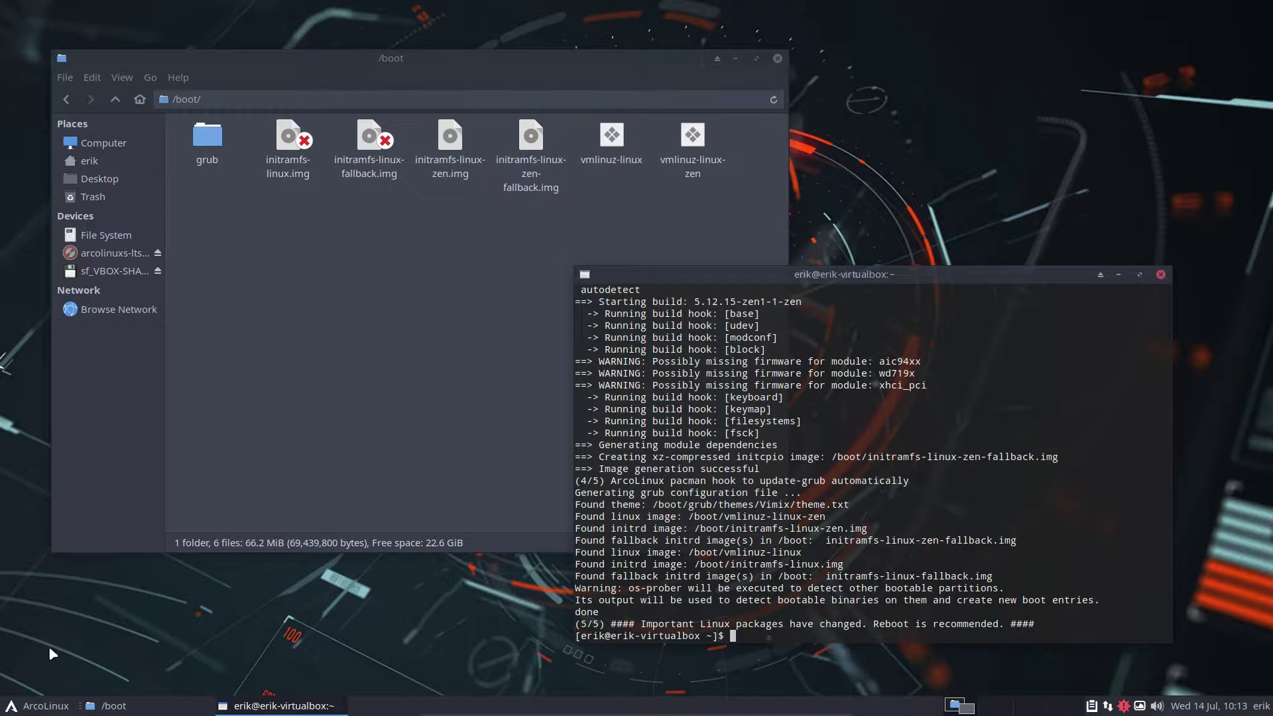
left_click(38, 705)
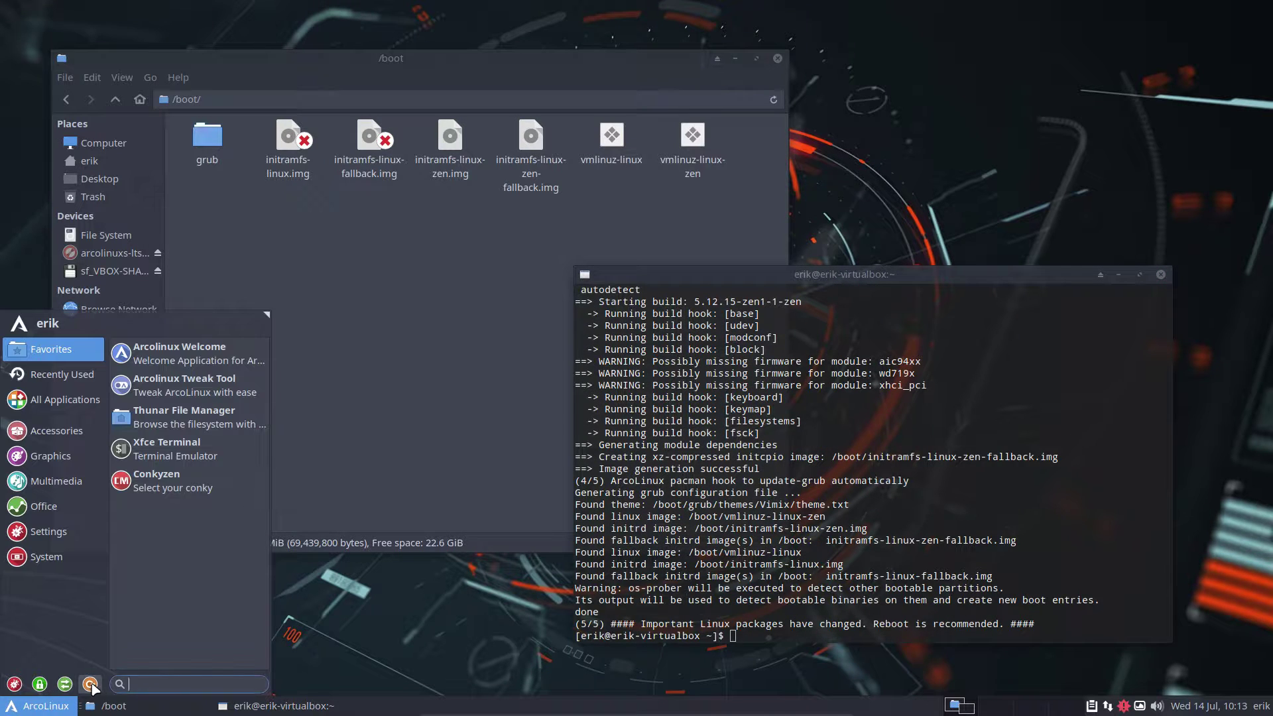
Restart, then boot ArcoLinux Linux from Boot existing OS with the linux-zen kernel
left_click(91, 684)
left_click(622, 292)
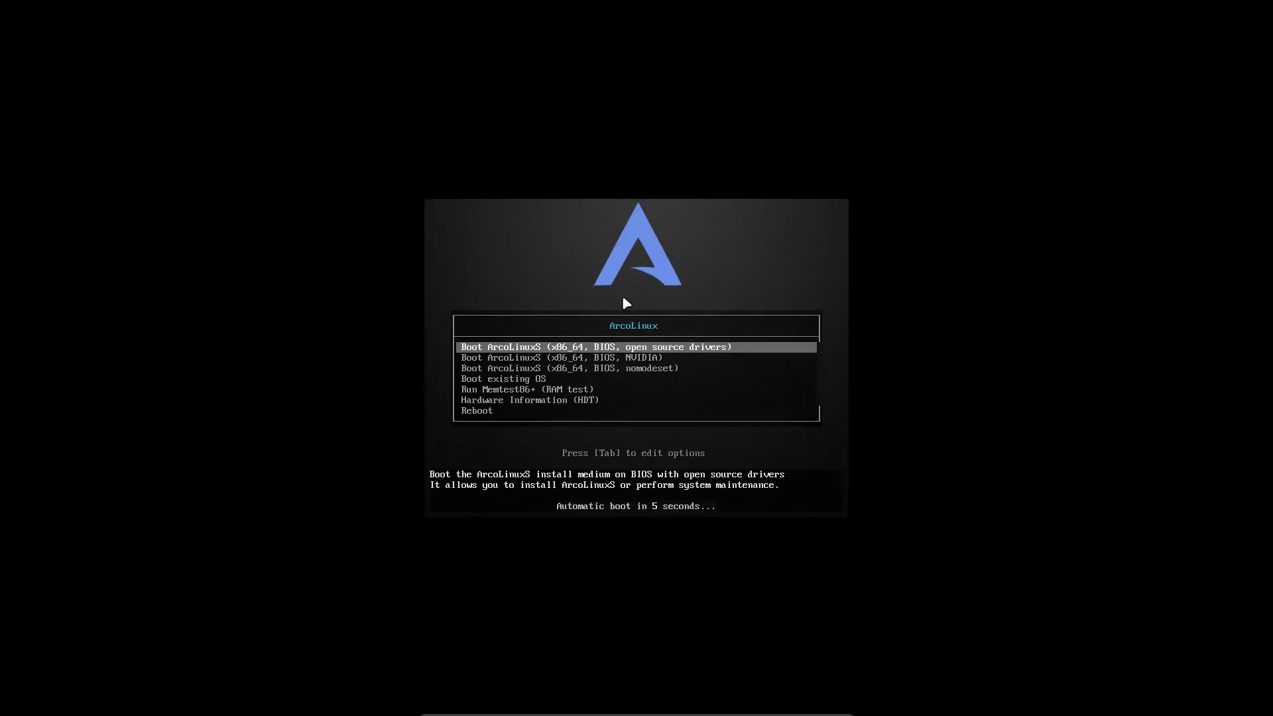
key("Down")
key("Down")
key("Down")
key("Return")
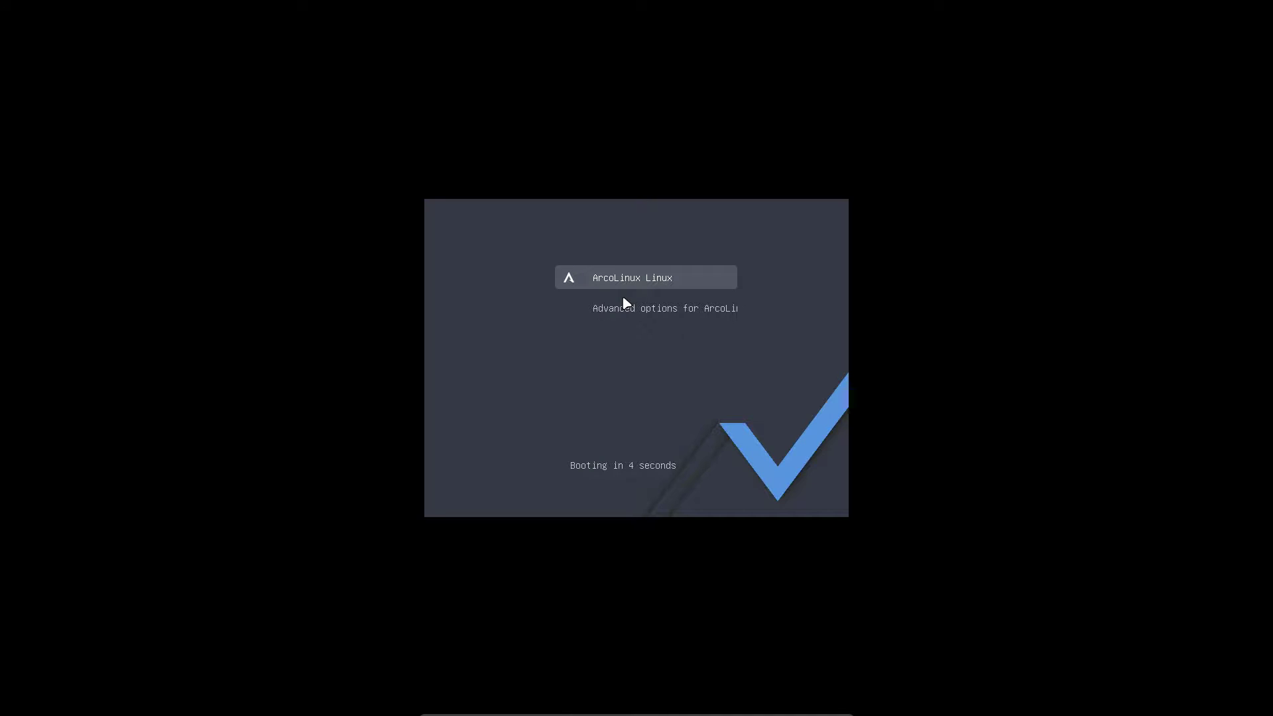
key("e")
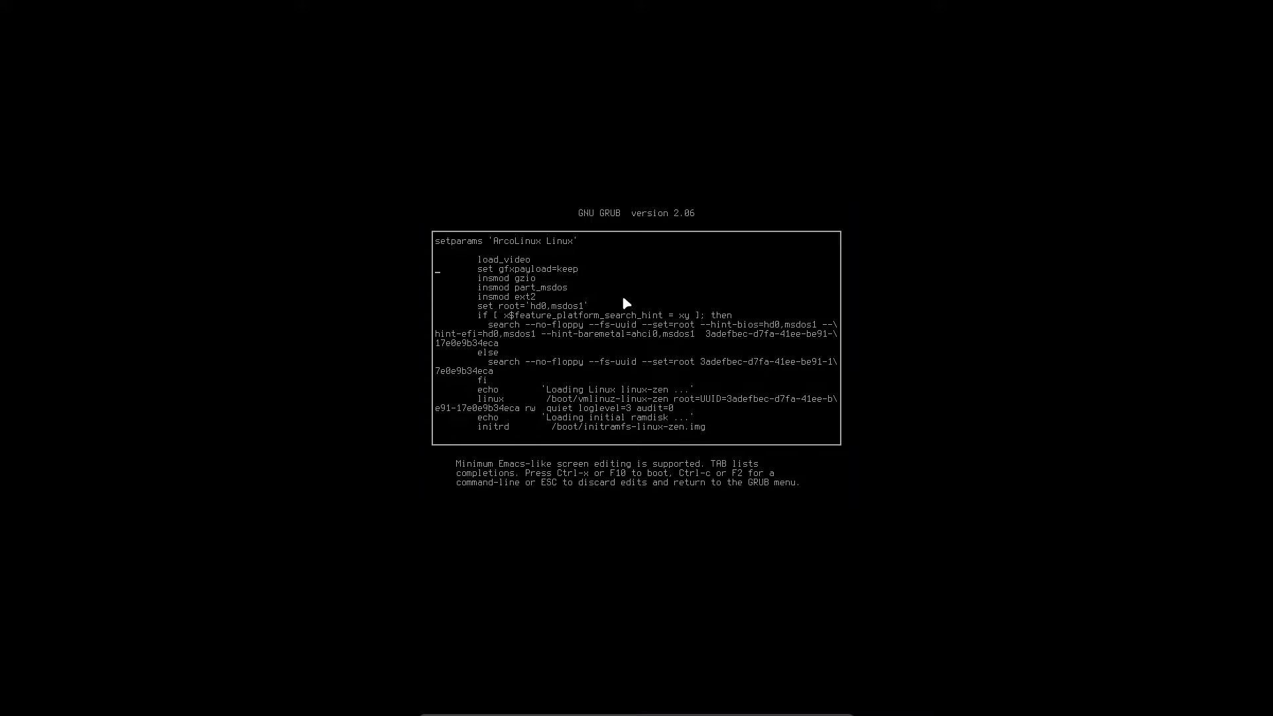
key("ctrl+x")
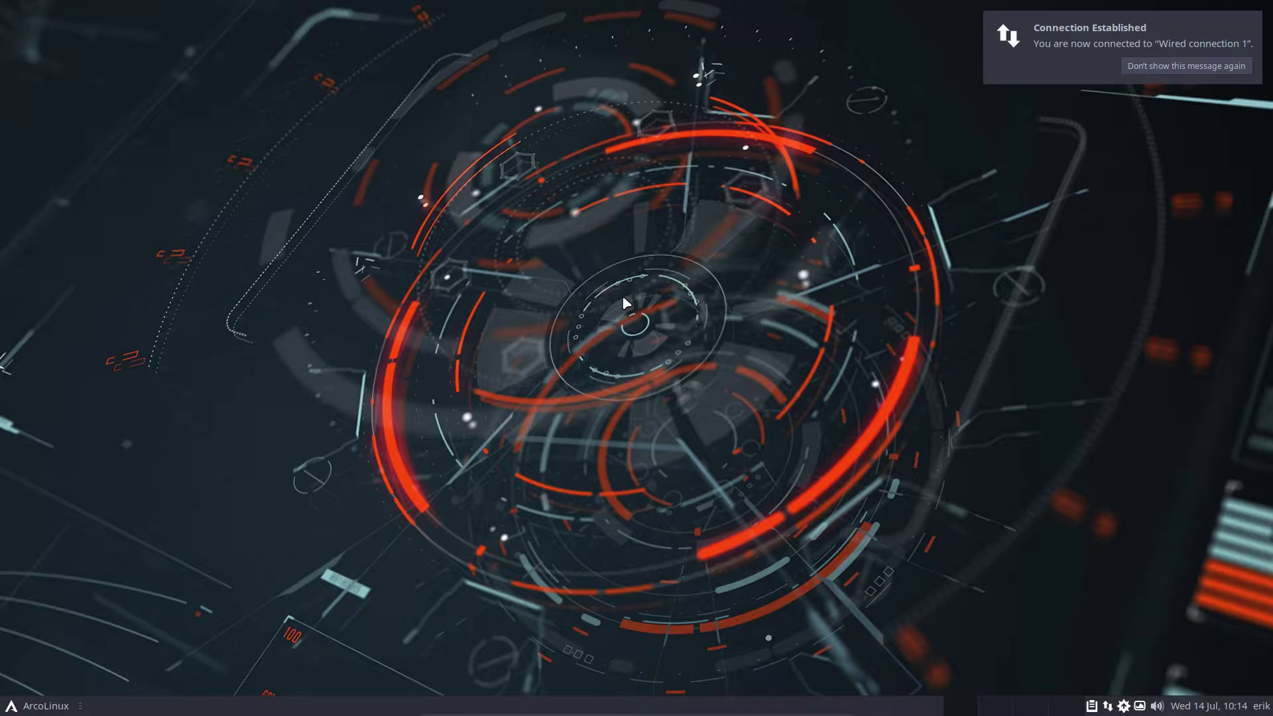
left_click(1208, 705)
left_click(977, 617)
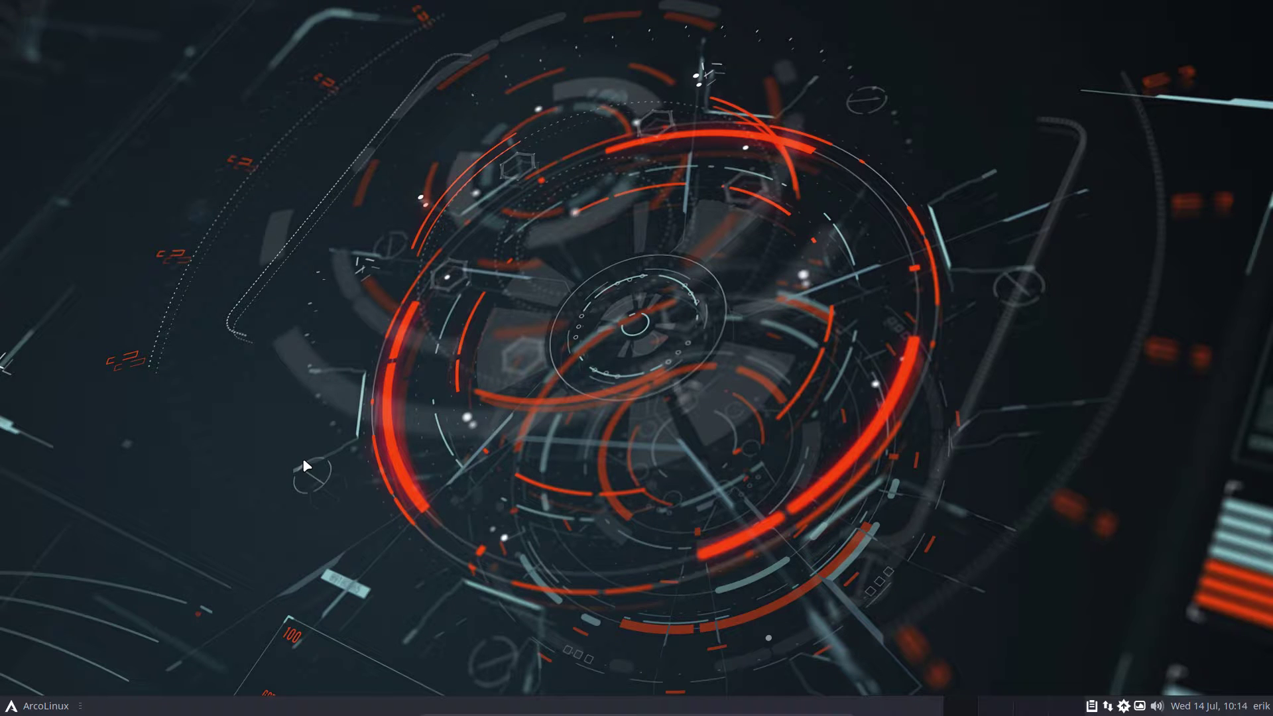
Open /etc/pacman.conf in nano using the npacman alias and find the IgnorePkg line
key("super+Return")
type("npacman")
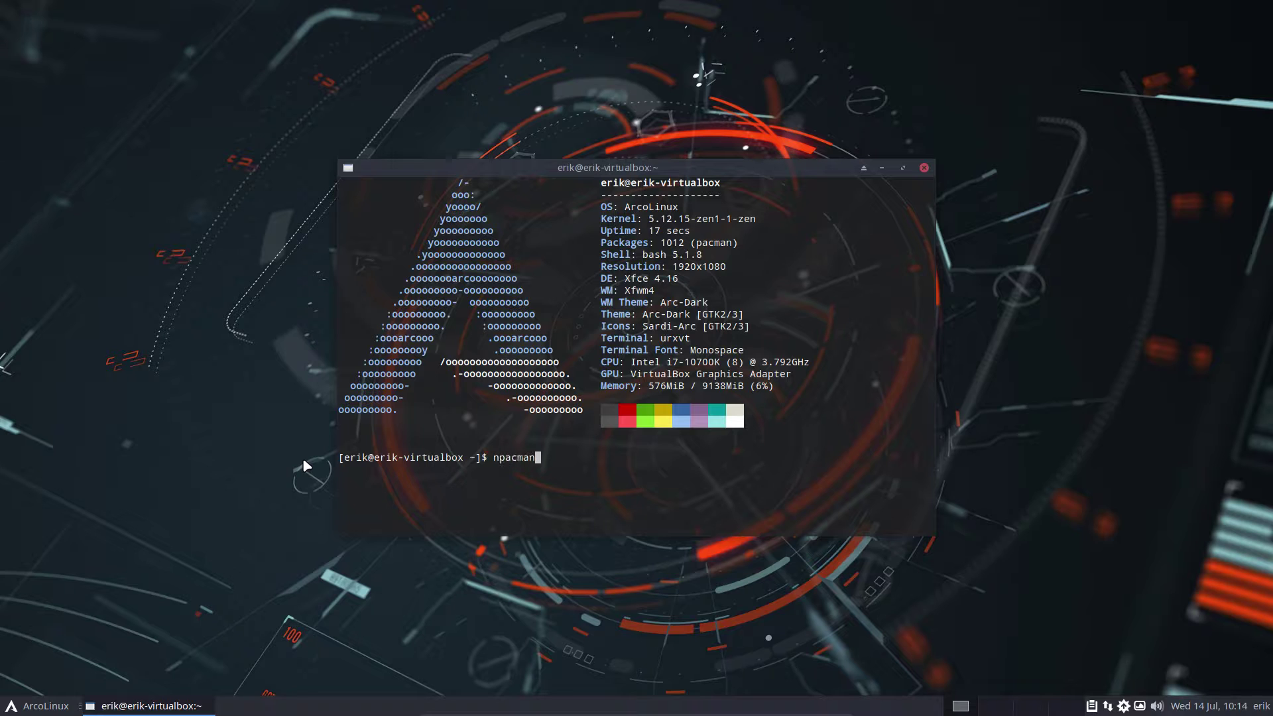
key("Return")
key("Return")
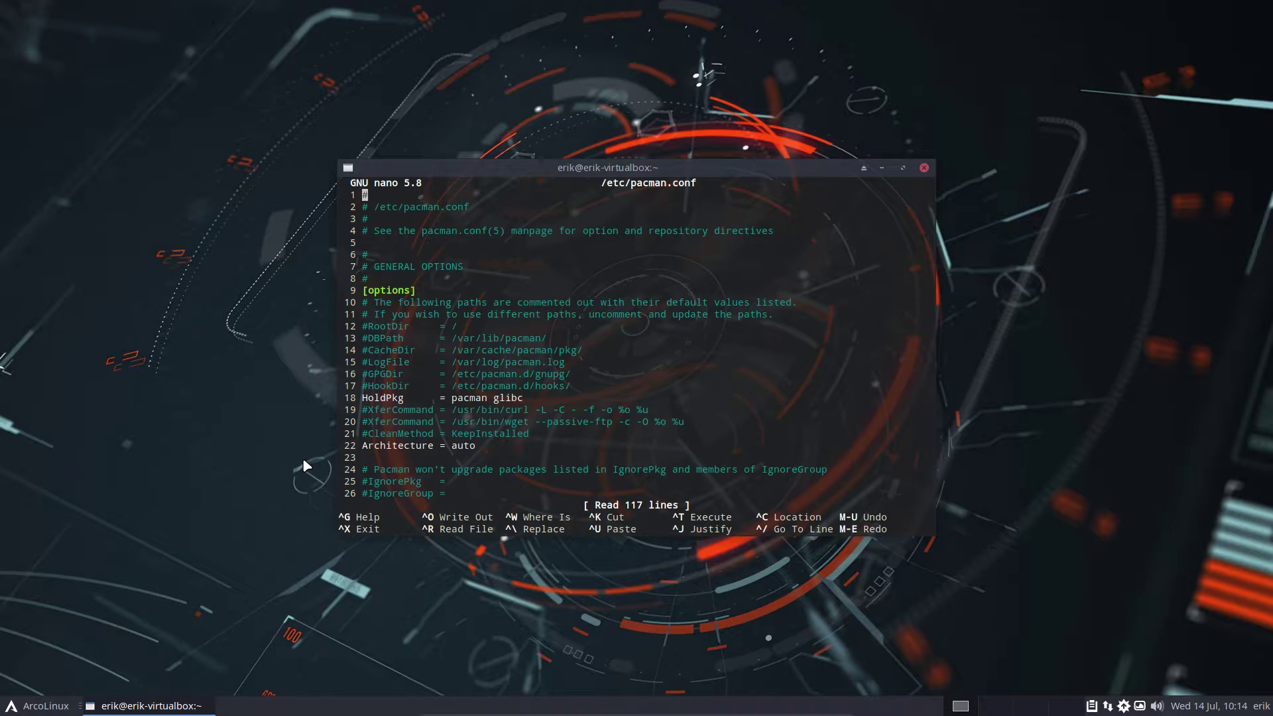
key("Page_Down")
key("Page_Down")
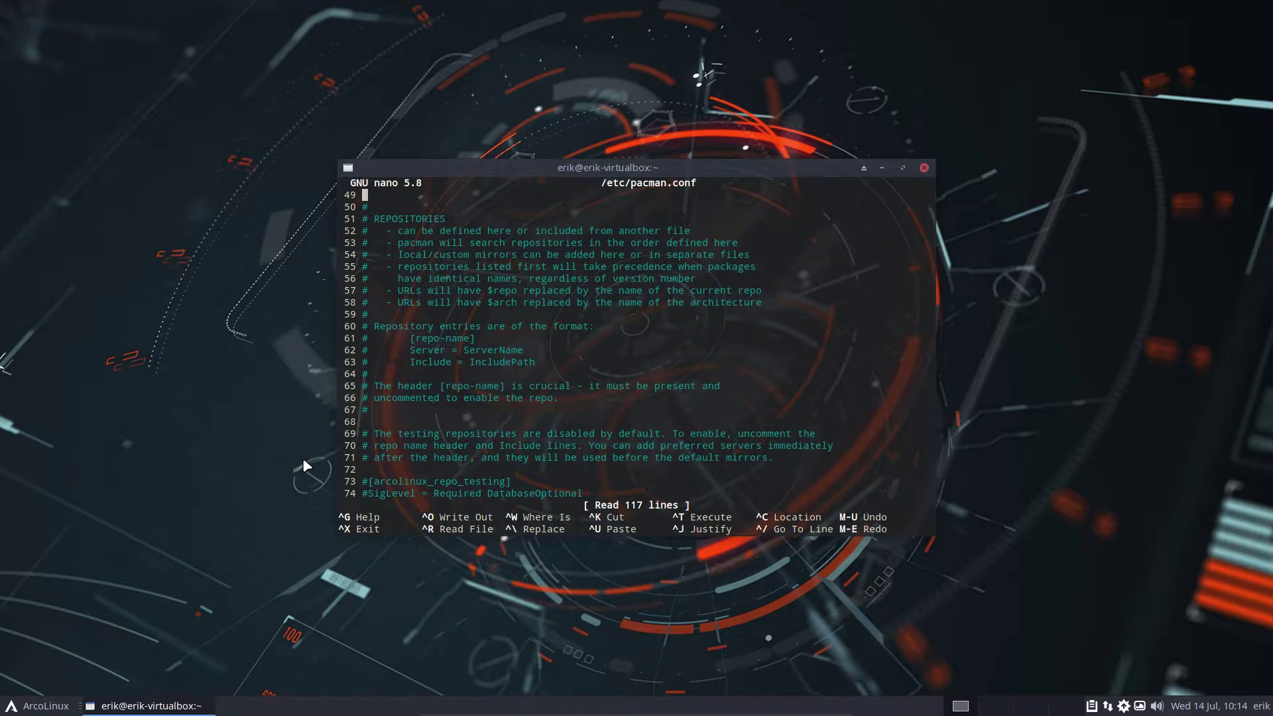
key("Page_Up")
key("Page_Up")
key("Down")
key("Down")
key("Down")
key("Down")
key("Down")
key("Down")
key("Down")
key("Down")
key("Down")
key("Down")
key("Down")
key("Down")
key("Down")
key("Down")
key("Down")
key("Down")
key("Down")
key("Down")
key("Down")
key("Down")
key("Down")
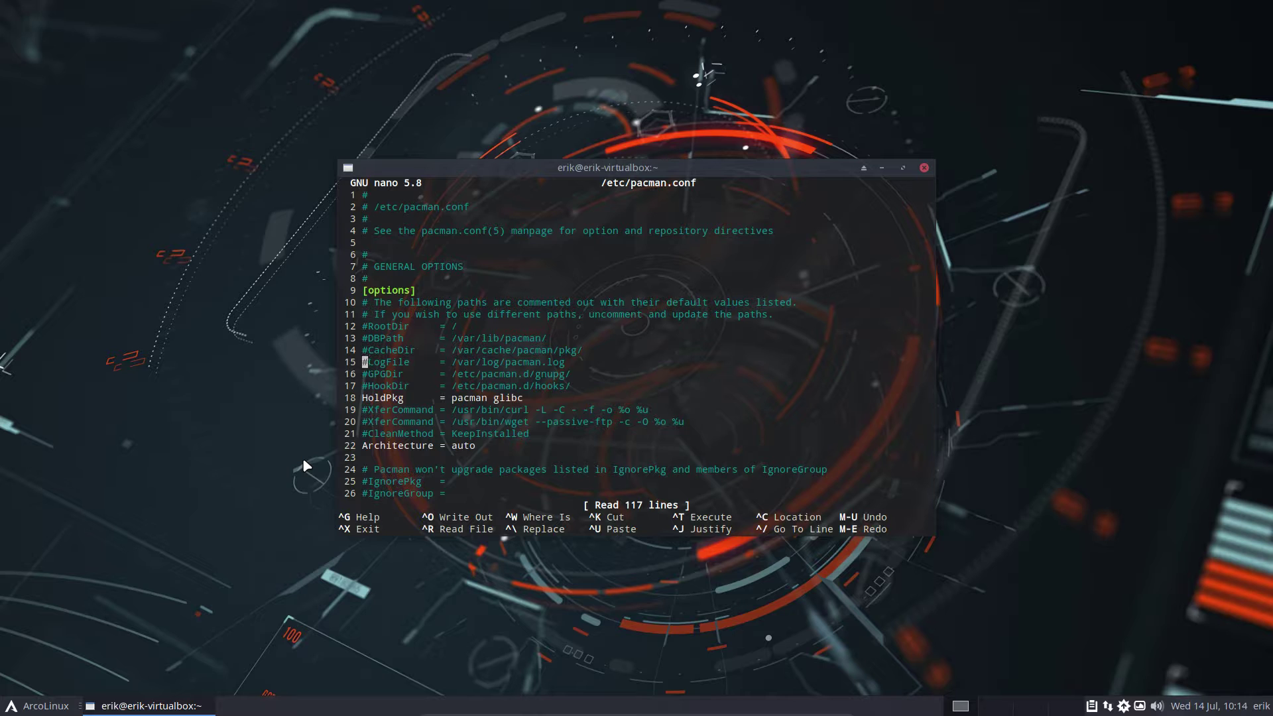
Uncomment IgnorePkg, set it to xorg-server xorg-server-common, and save pacman.conf
key("Delete")
key("Right")
key("Right")
key("Right")
key("Right")
key("Right")
key("Right")
key("Right")
key("Right")
key("Right")
key("Right")
key("Right")
key("Right")
key("Right")
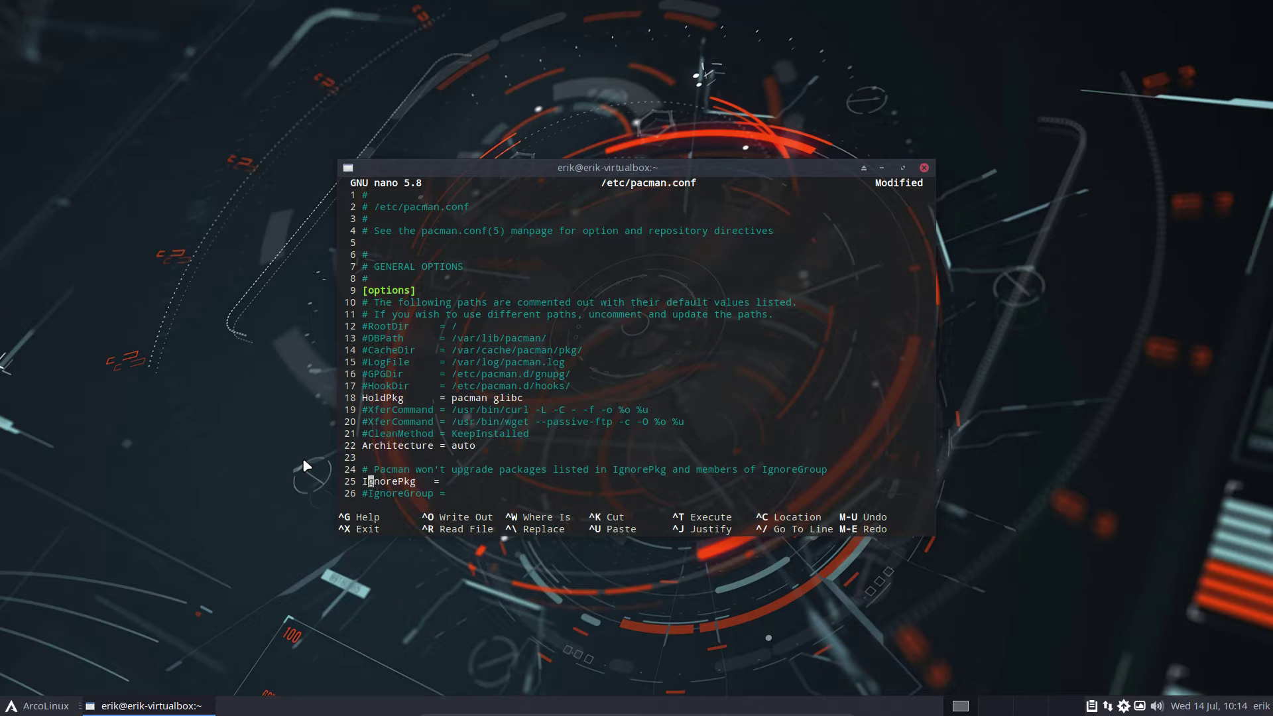
type("xorg-server xorg-server-common")
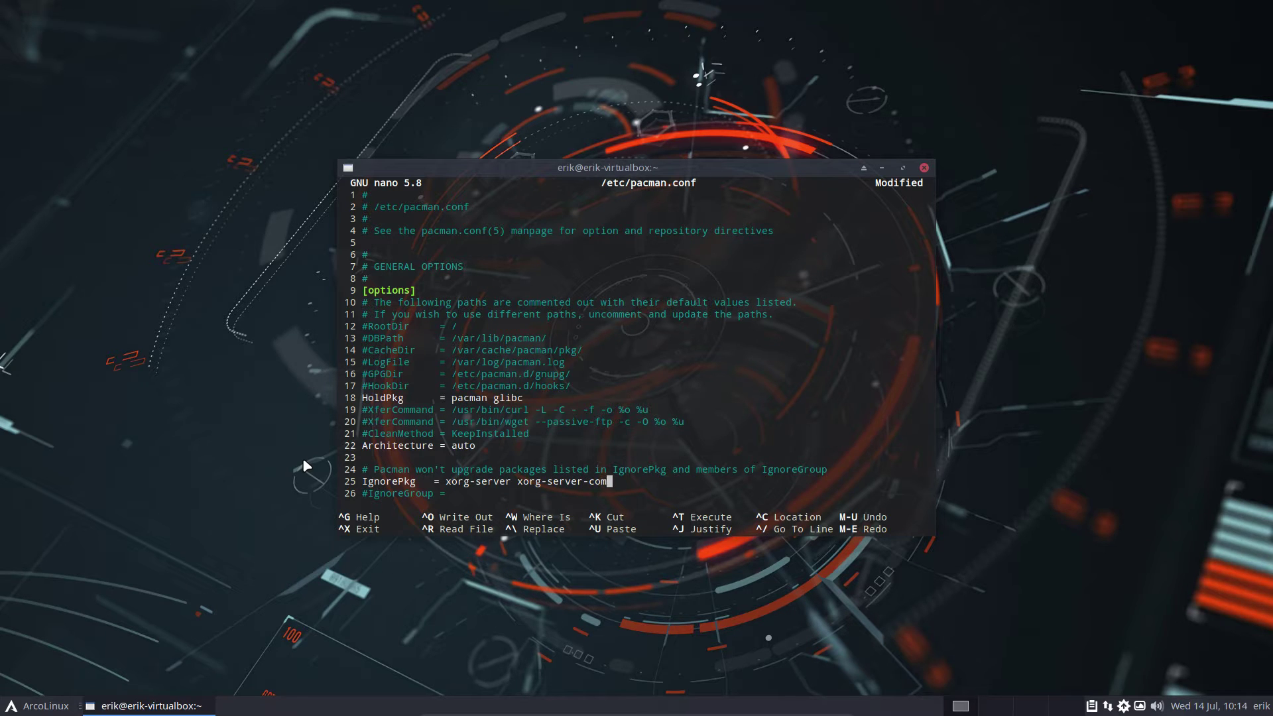
key("ctrl+x")
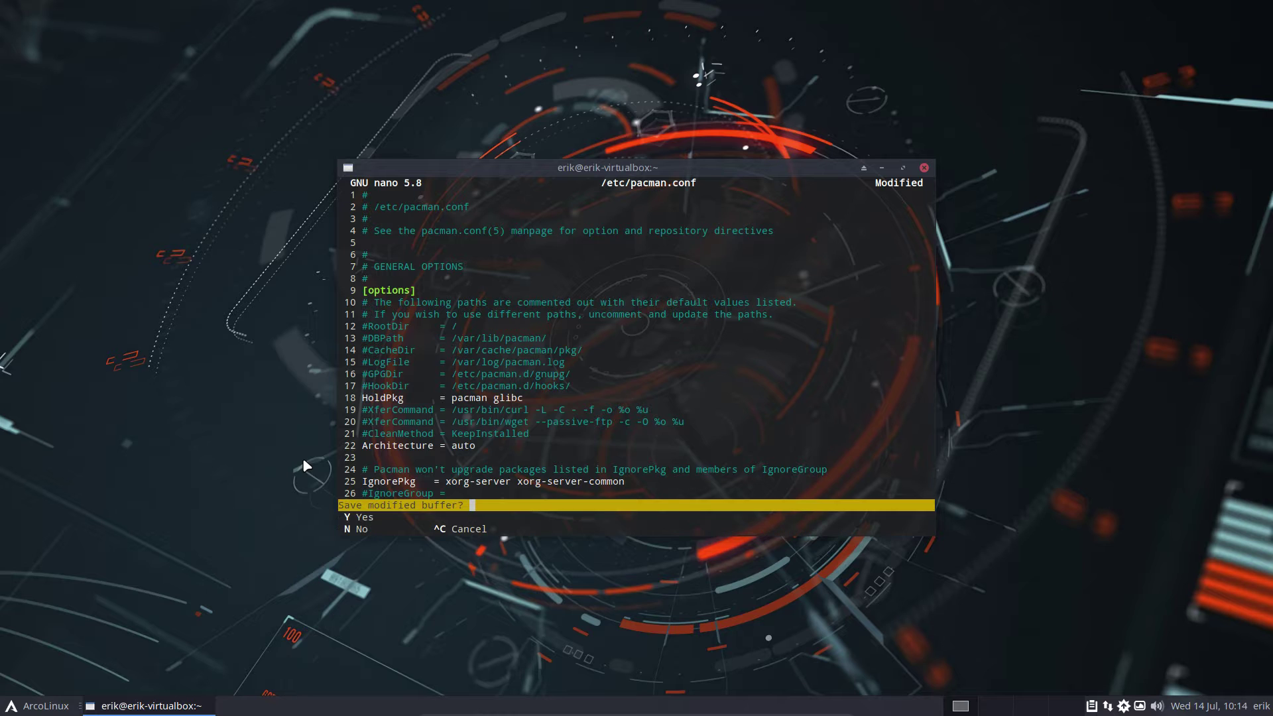
key("y")
key("Return")
Run the update alias, confirming xorg-server and xorg-server-common 1.20.12-1 are ignored
type("update")
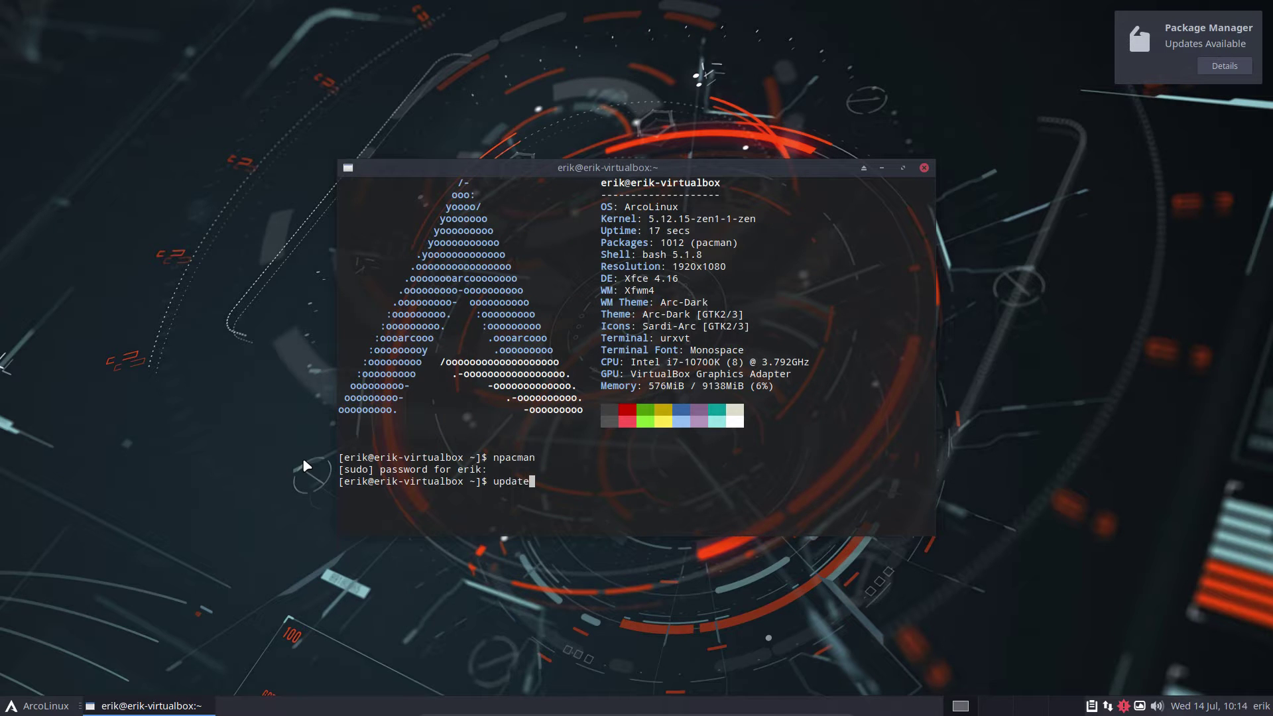
key("Return")
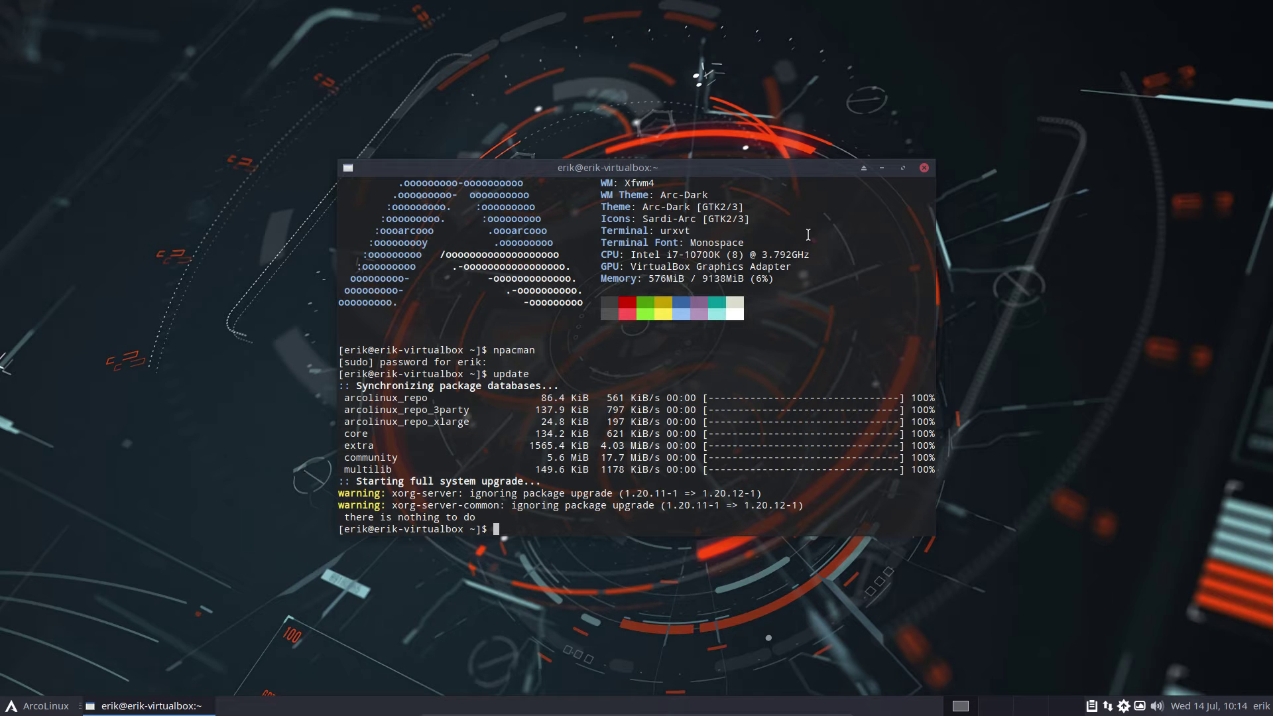
left_click(1173, 709)
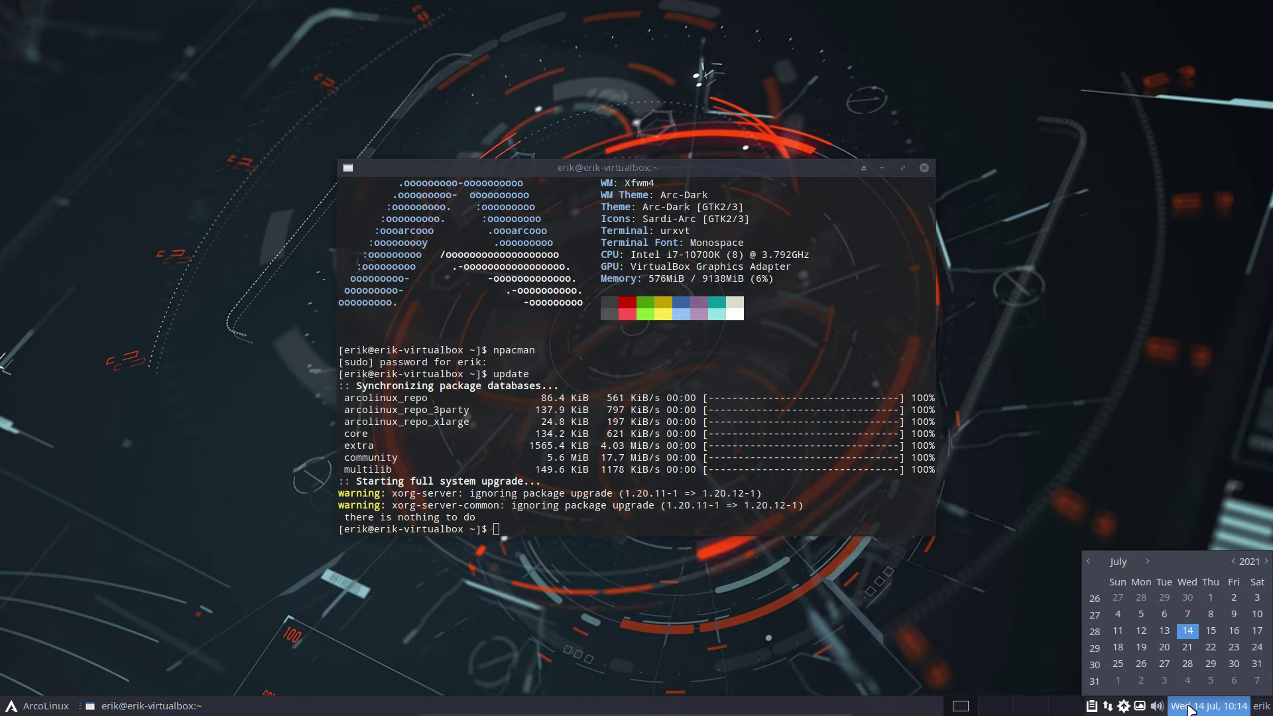
left_click(1191, 708)
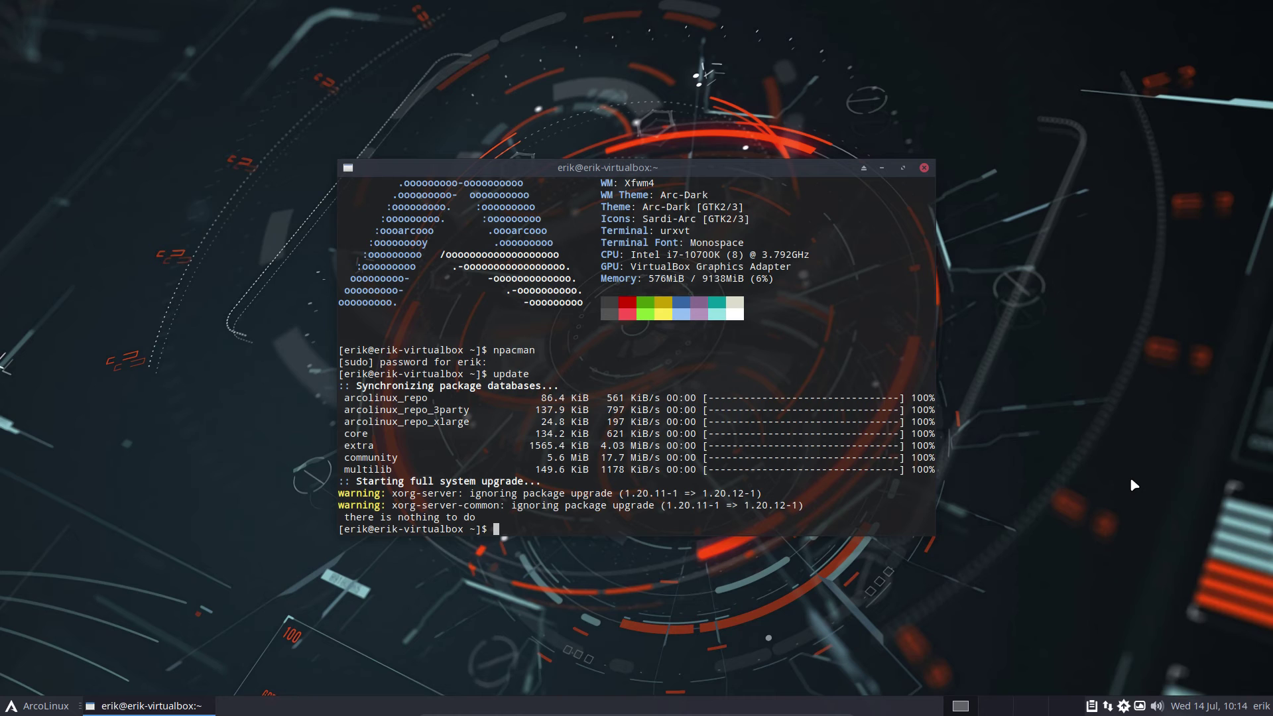